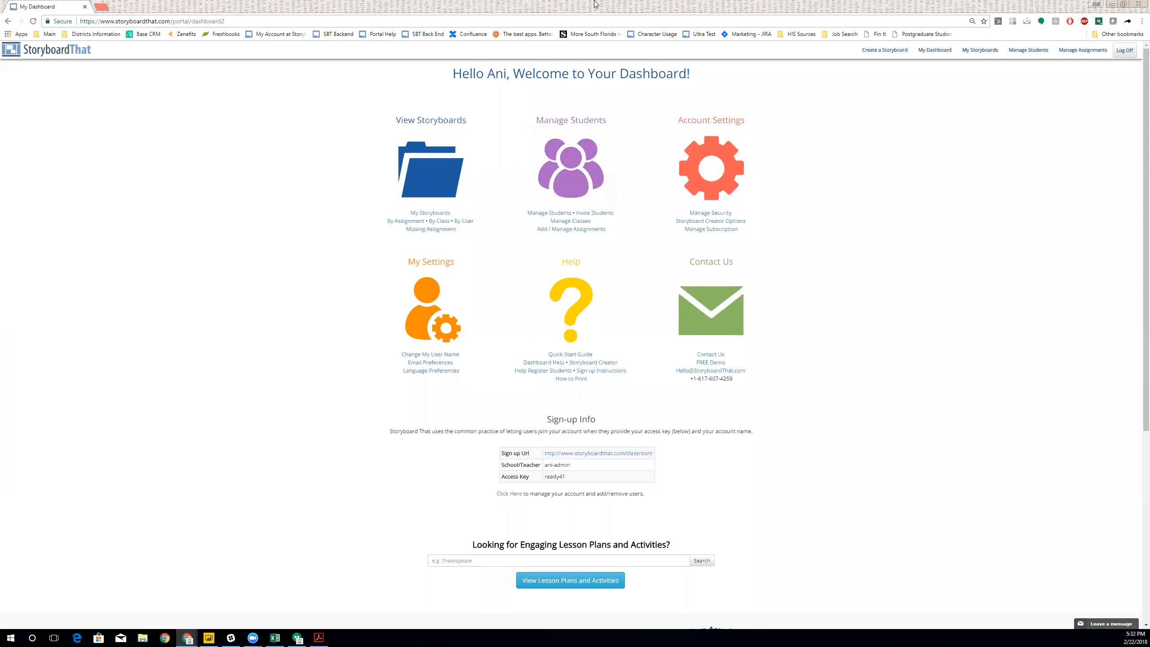
- Open Manage Students from the dashboard in a second tab and switch to it
middle_click(574, 154)
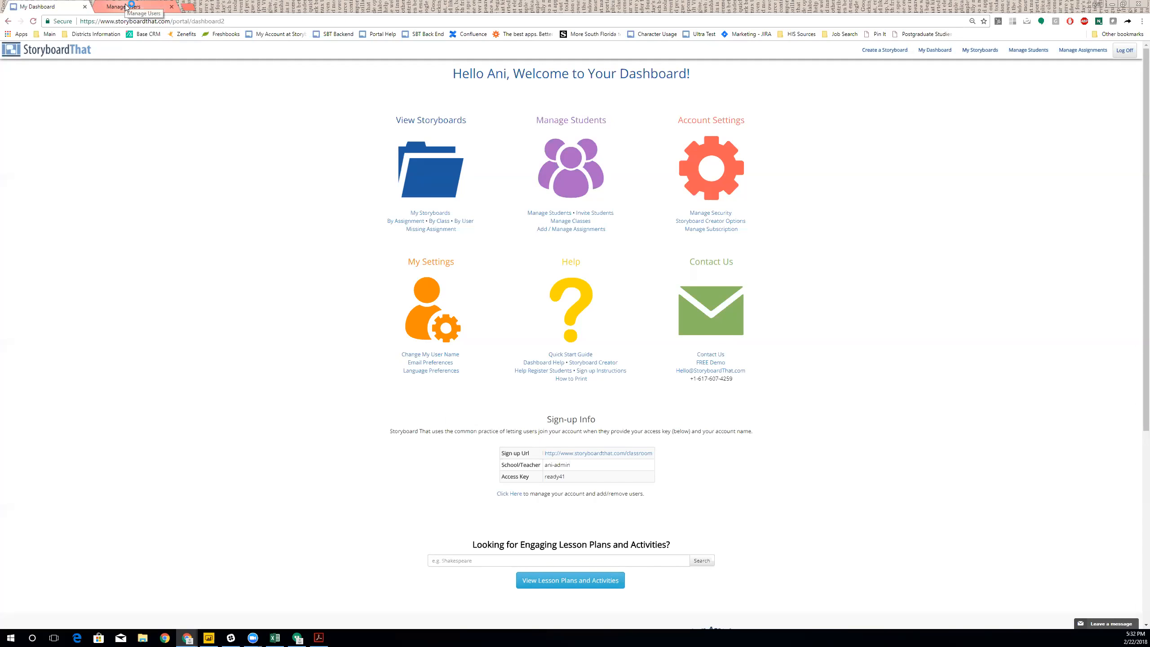
key(ctrl+Tab)
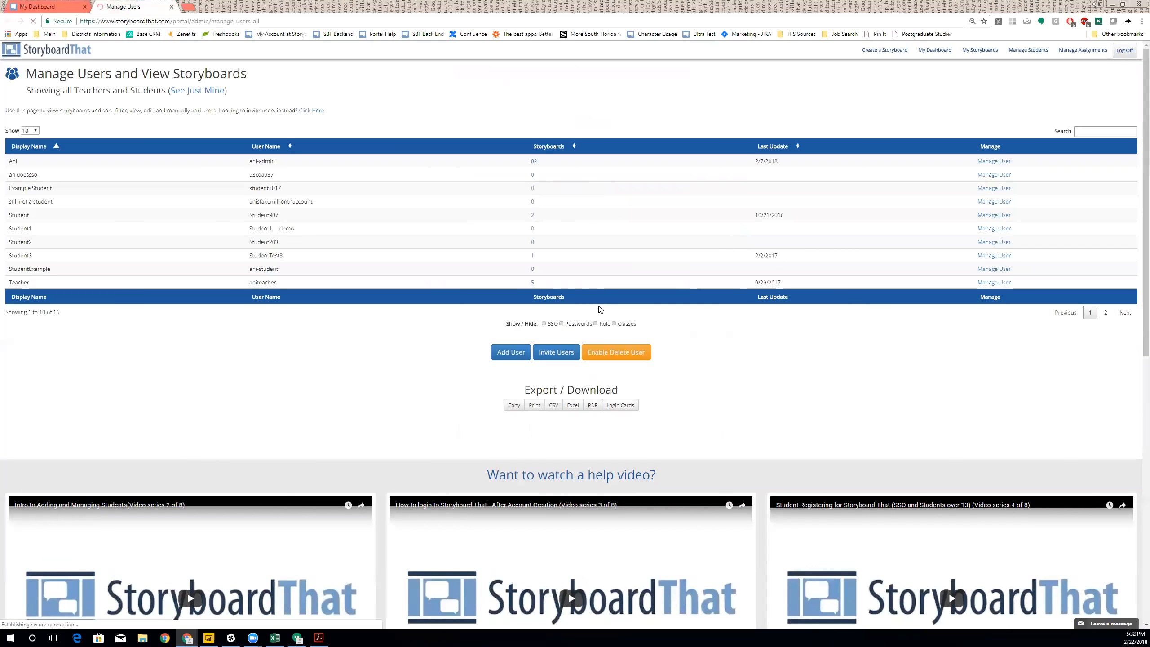
- Quick-add a student with display name 'Webinar student', a user name and a password
scroll(505, 295, down, 1)
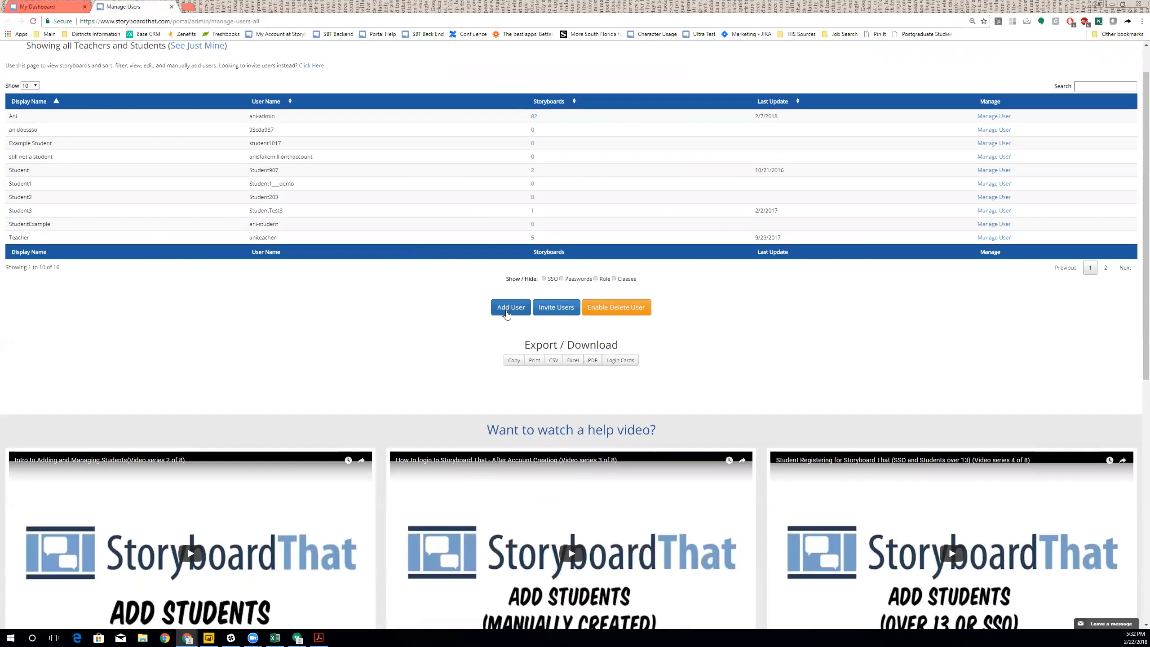
click(507, 313)
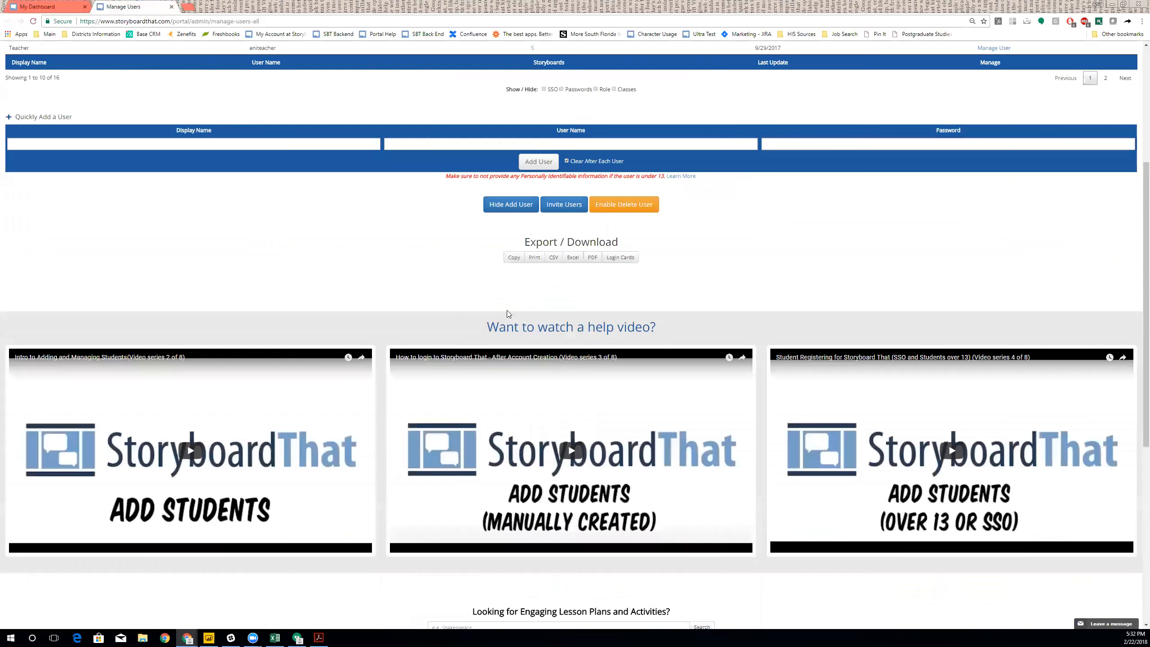
scroll(271, 258, up, 2)
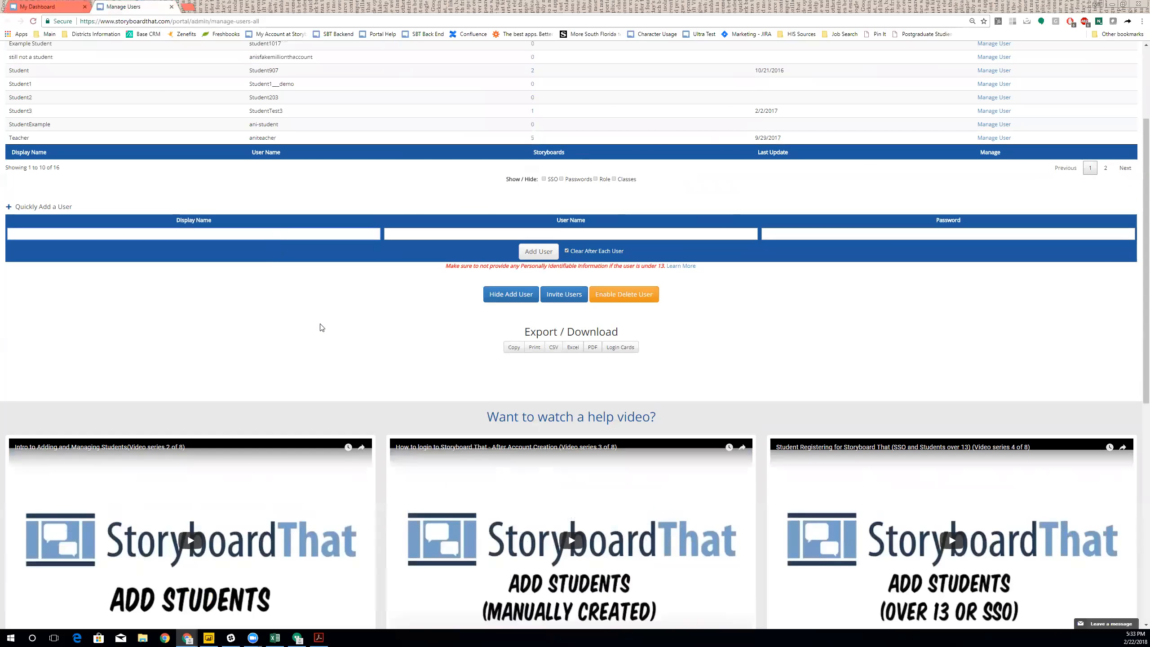
text(Webinar st)
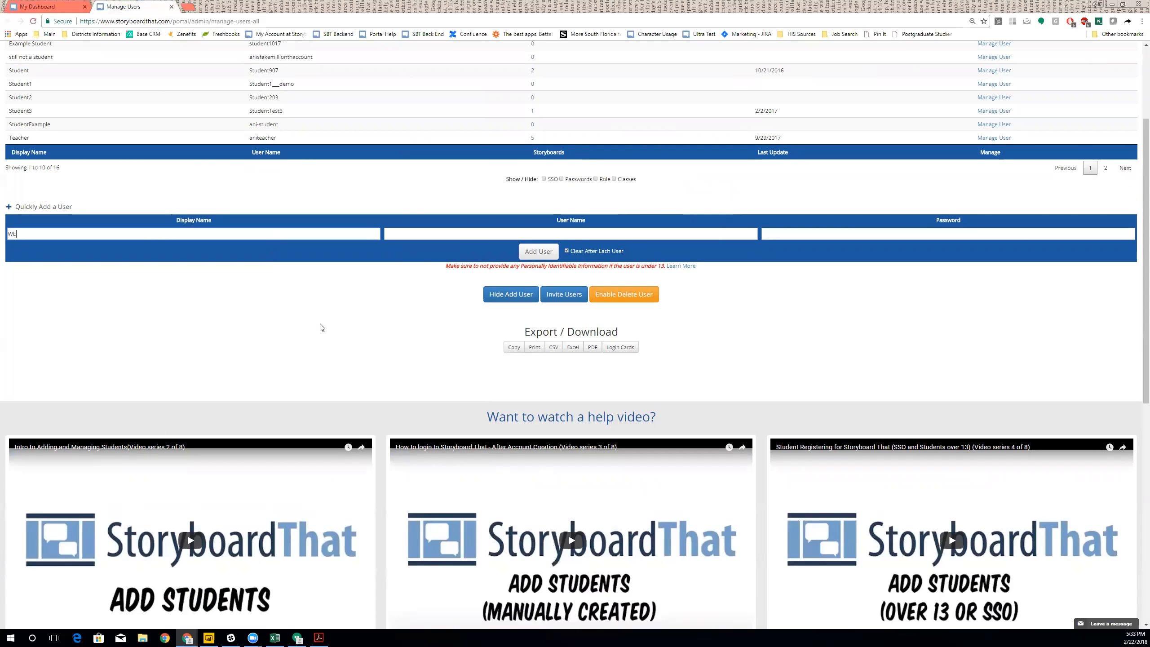
text(udent)
key(Tab)
text(webinarstudent010)
key(Tab)
text(password)
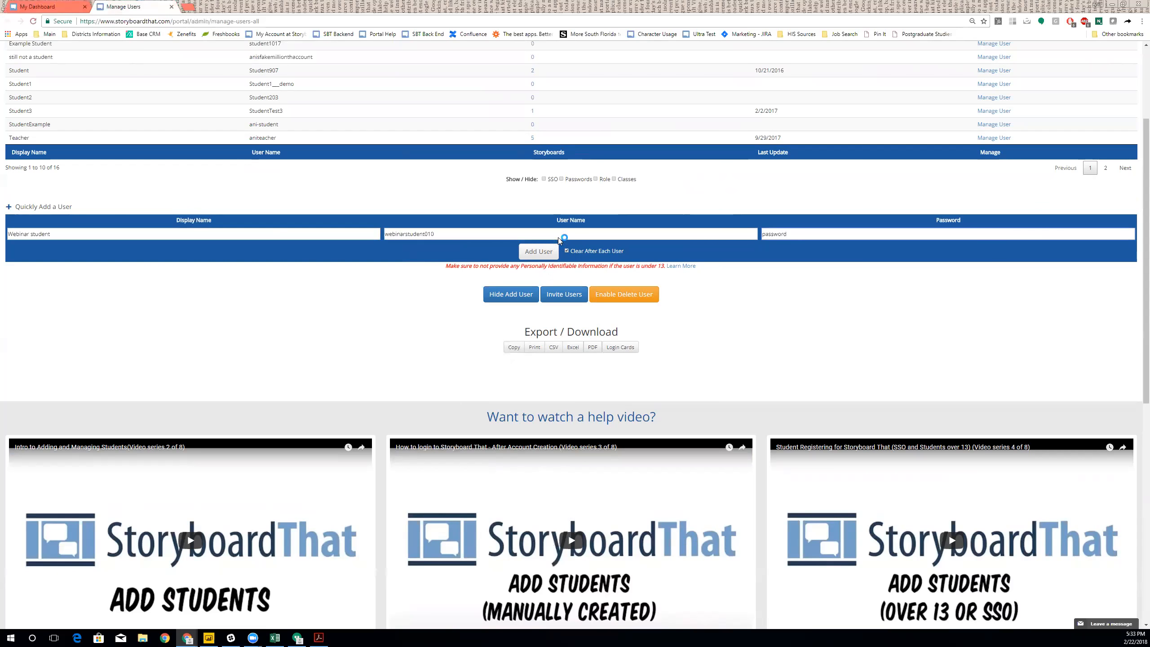
click(535, 252)
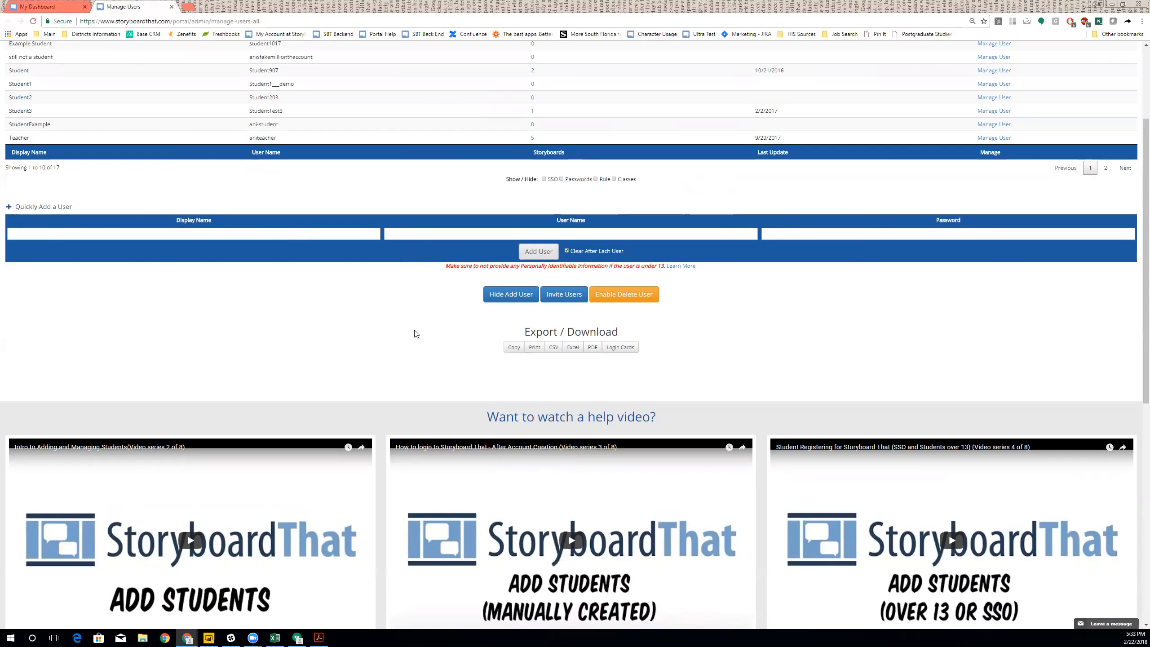
scroll(427, 337, up, 3)
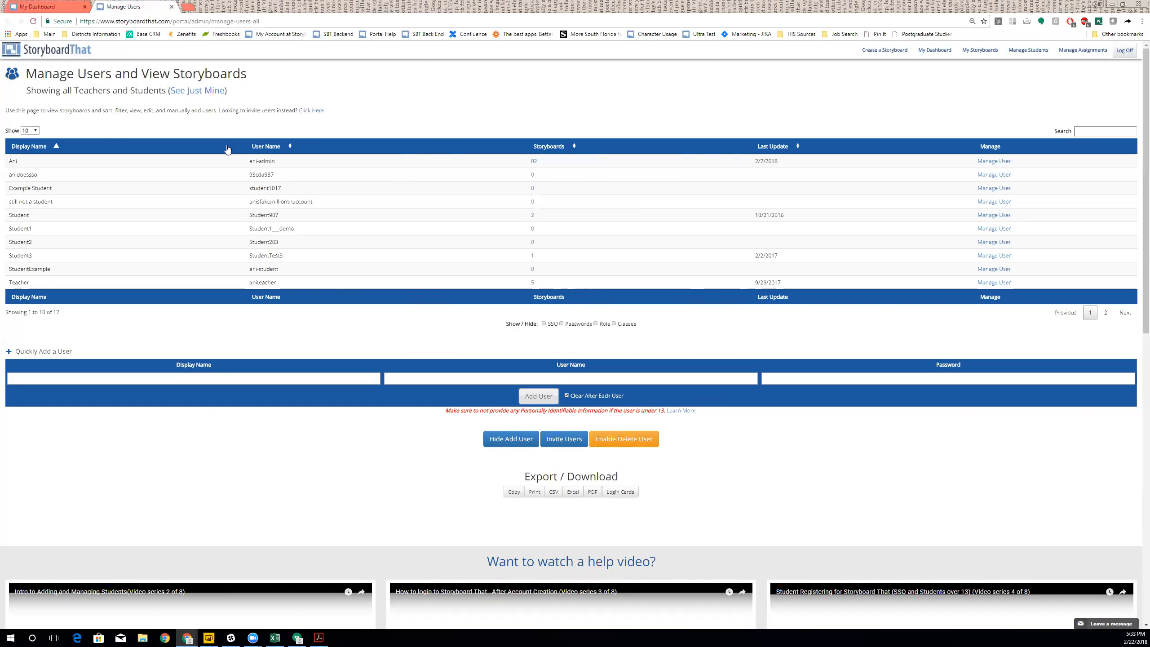
- Open the Invite Students page from the dashboard in its own tab
click(55, 7)
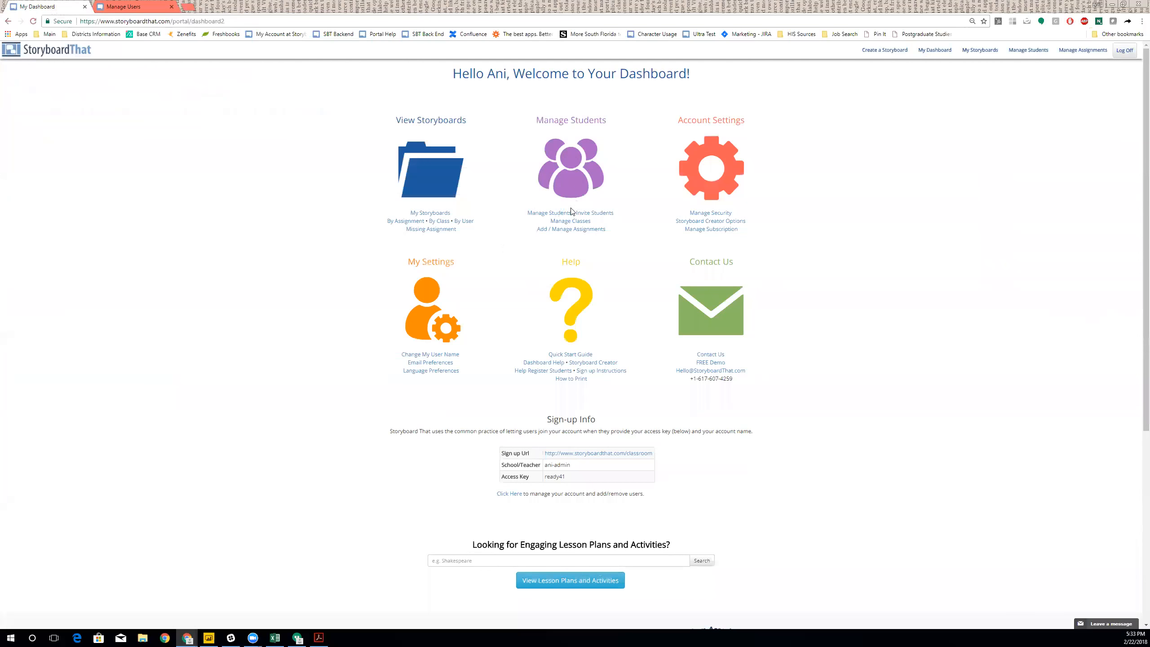
middle_click(594, 213)
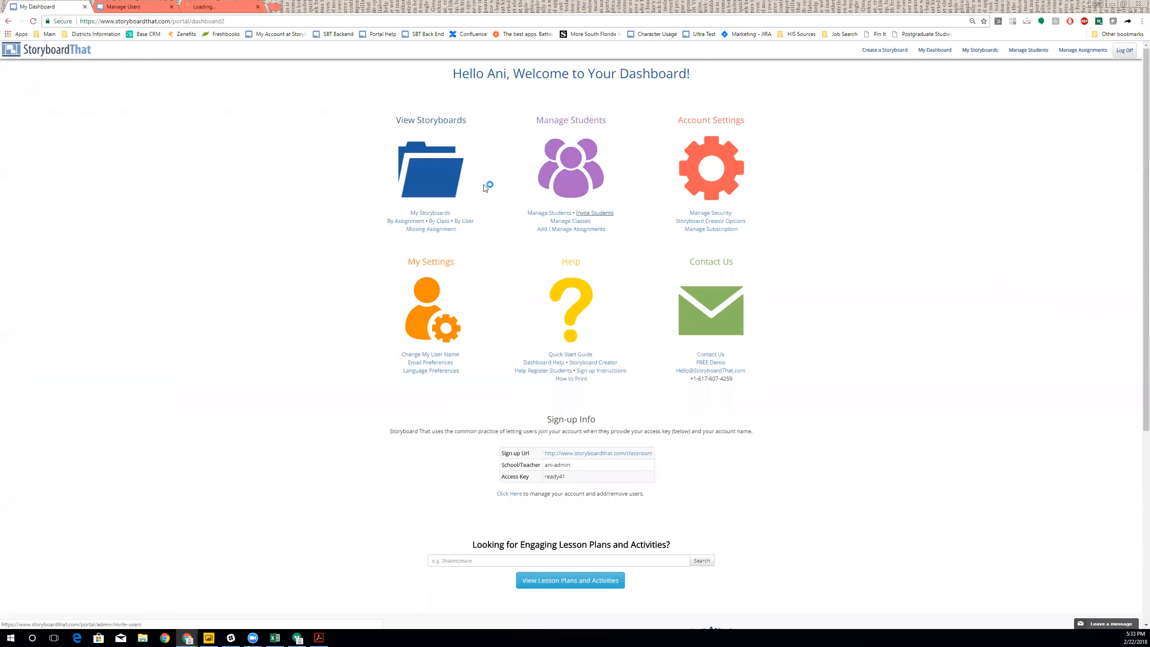
click(222, 11)
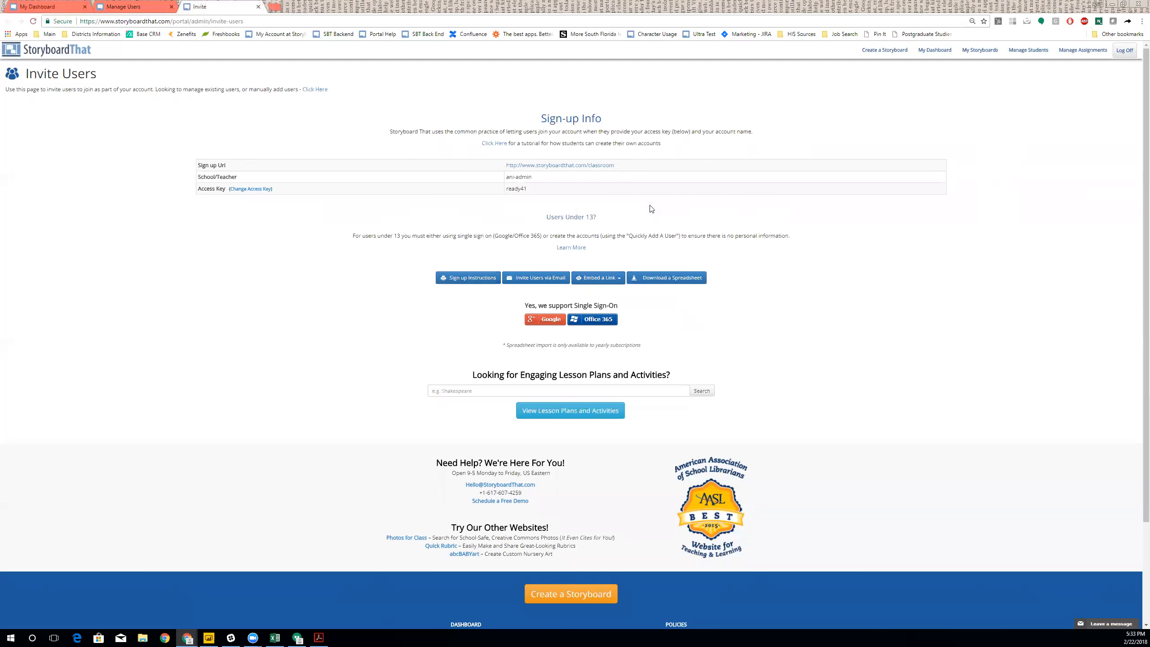
- Open the class Sign-up URL in an incognito window
right_click(605, 167)
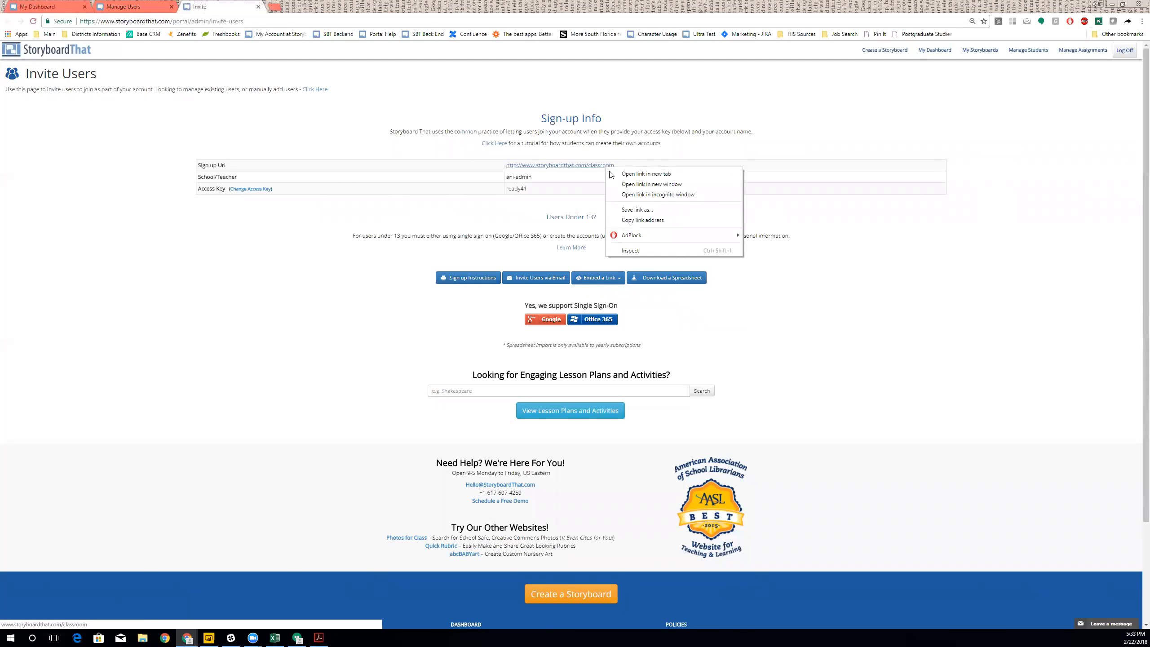
click(635, 193)
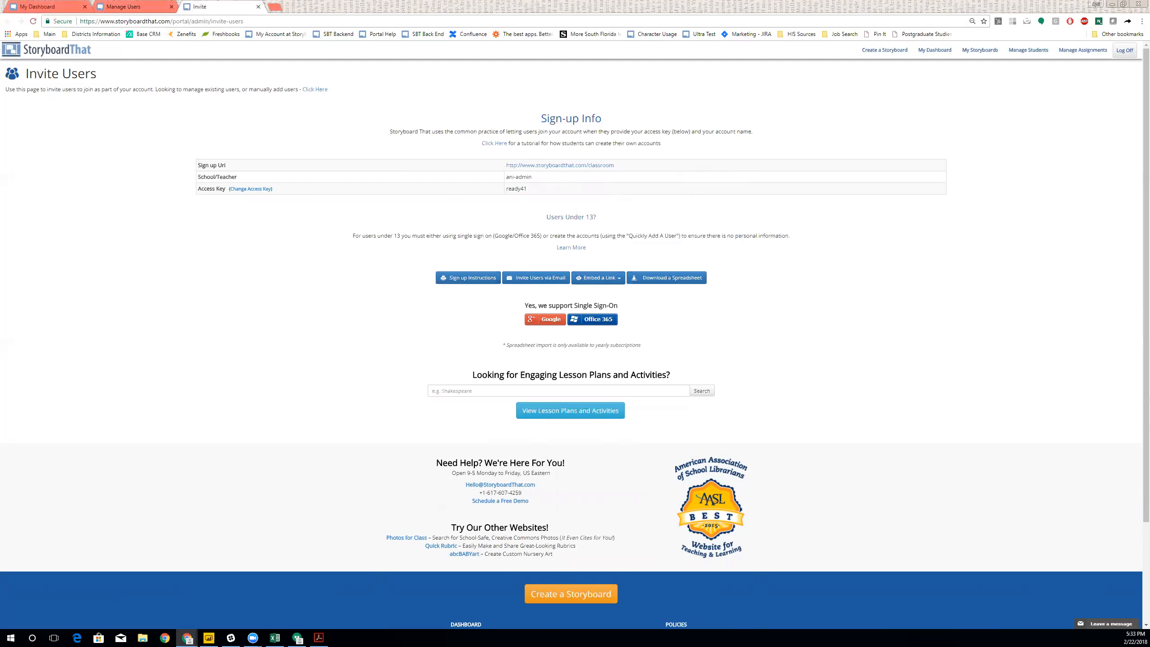
right_click(539, 166)
click(596, 195)
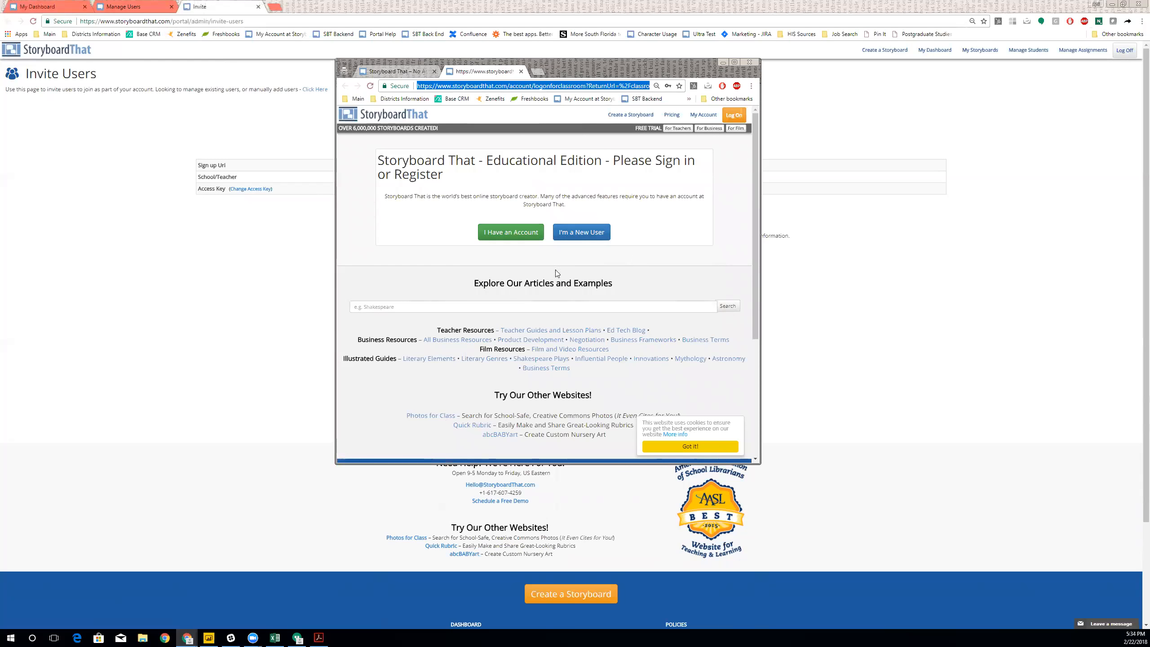
- Register a new user account with a user name and password, accepting the Terms
click(597, 236)
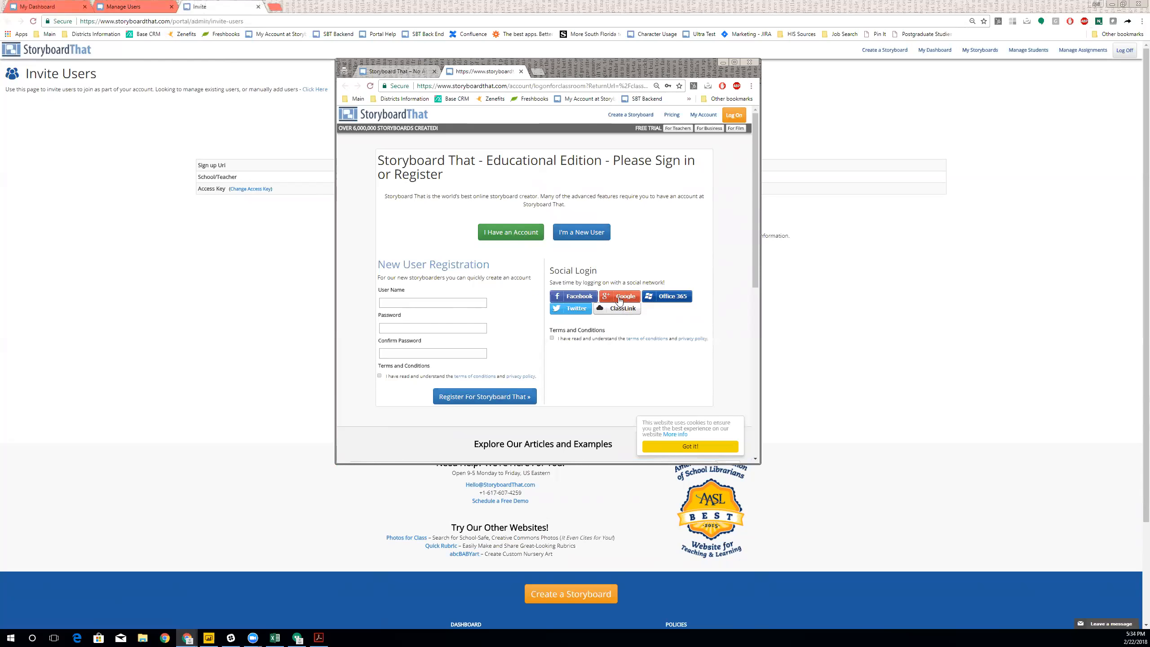
click(456, 305)
text(anisstudentwebinaraccount)
key(Tab)
text(********)
key(Tab)
text(*****)
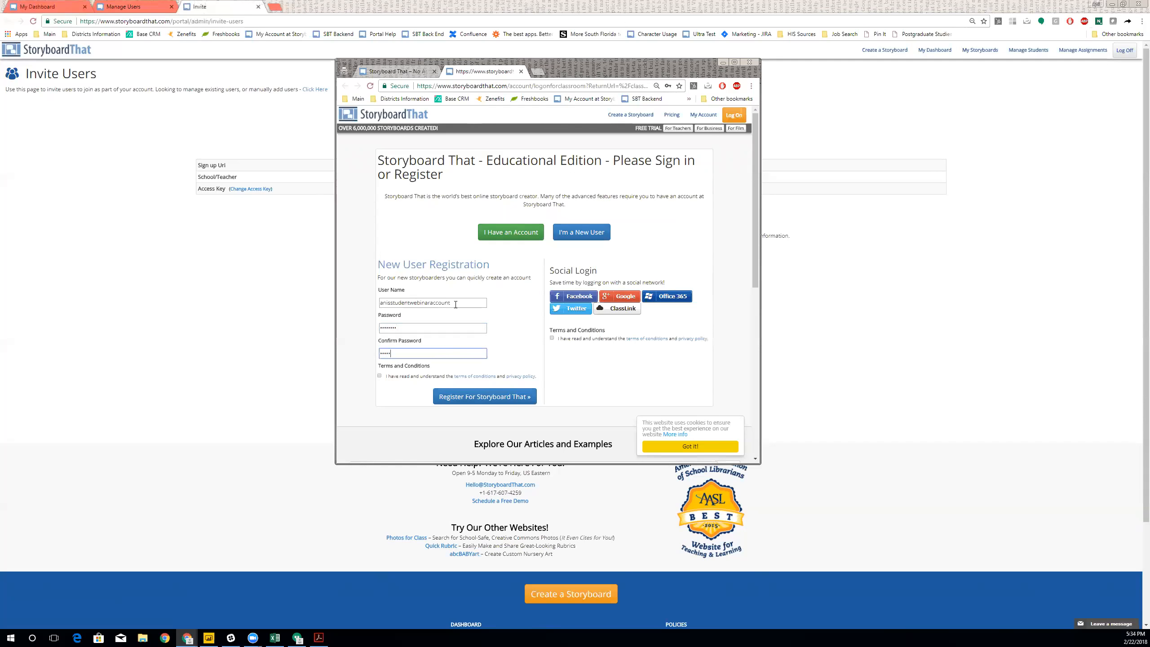
click(380, 376)
click(504, 401)
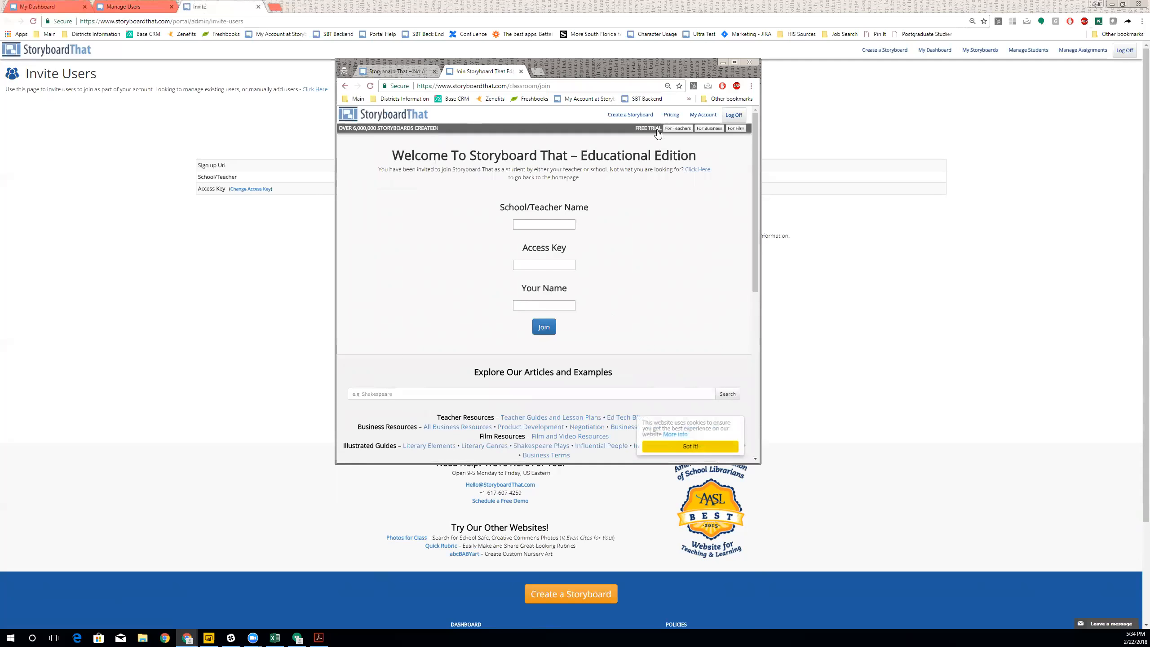
- Join the class by entering the teacher name, class access key and student name
drag(605, 71, 928, 64)
click(869, 216)
key(Tab)
key(Tab)
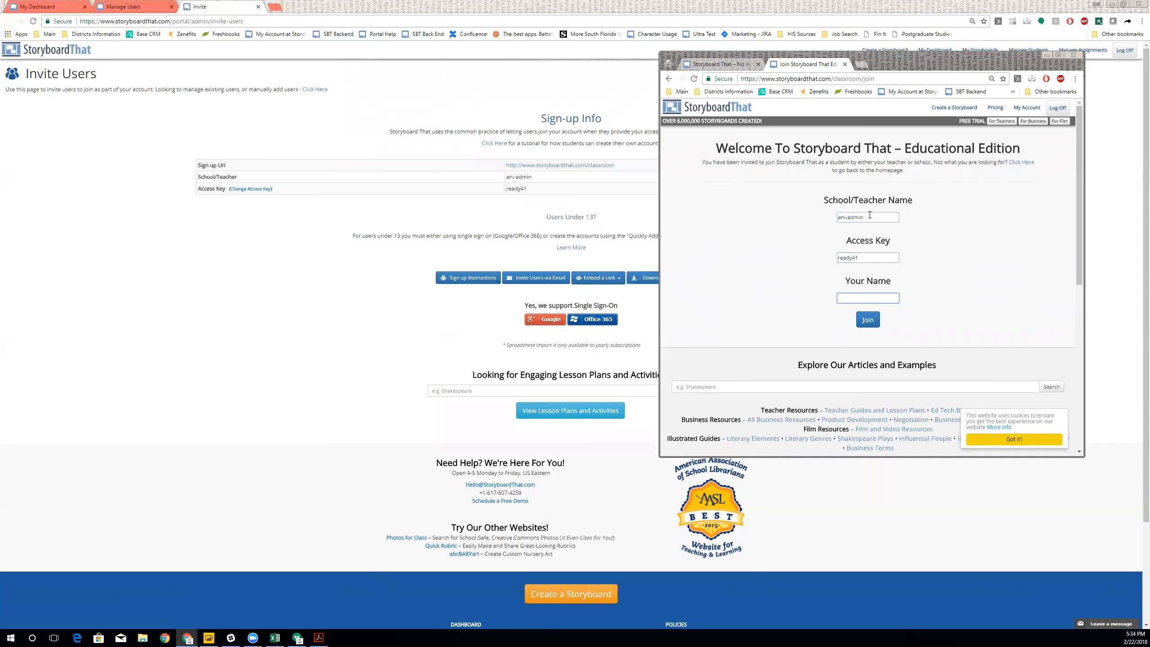
click(869, 318)
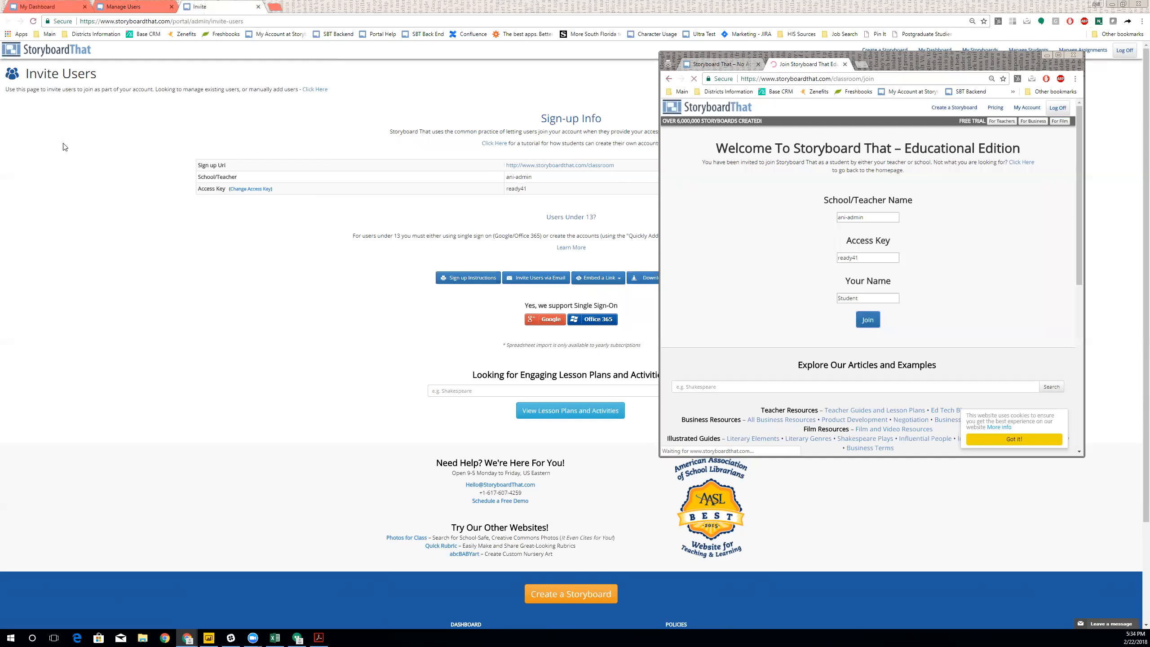
- Open Manage Classes in a new tab and show the empty Add Class form
click(35, 8)
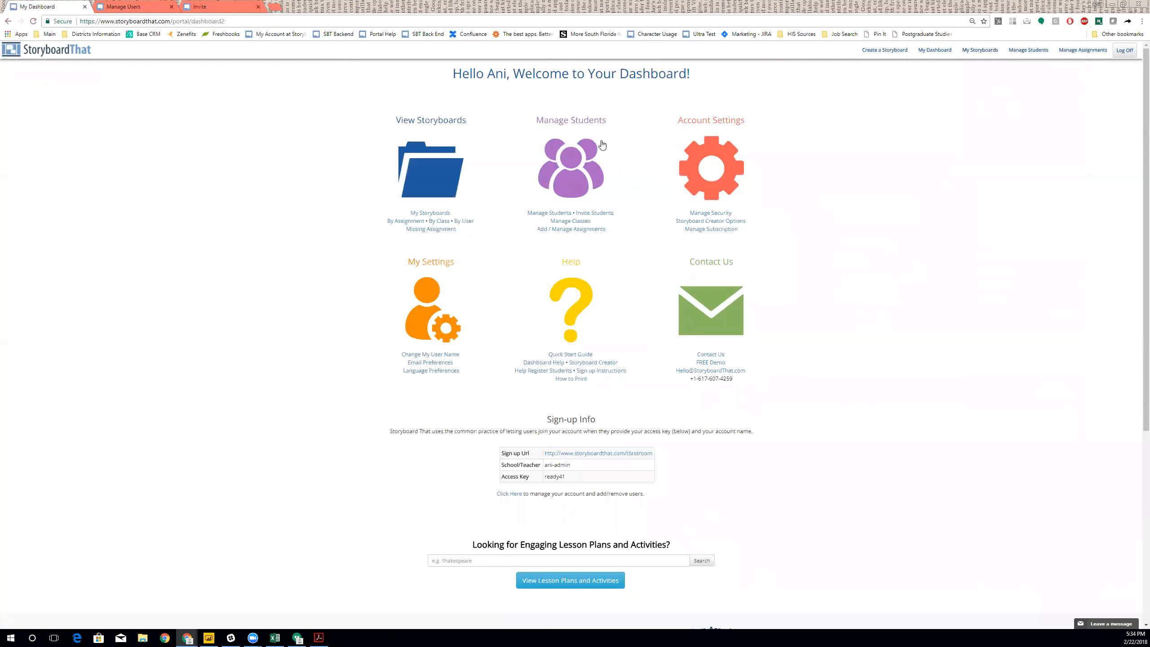
middle_click(563, 225)
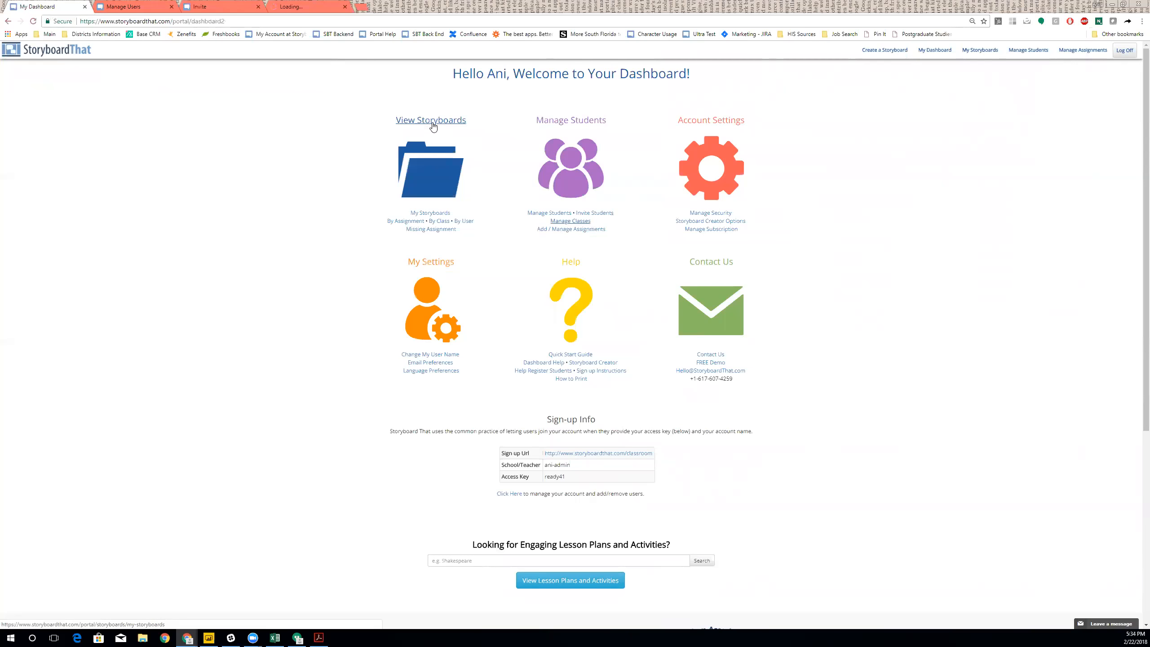
click(317, 6)
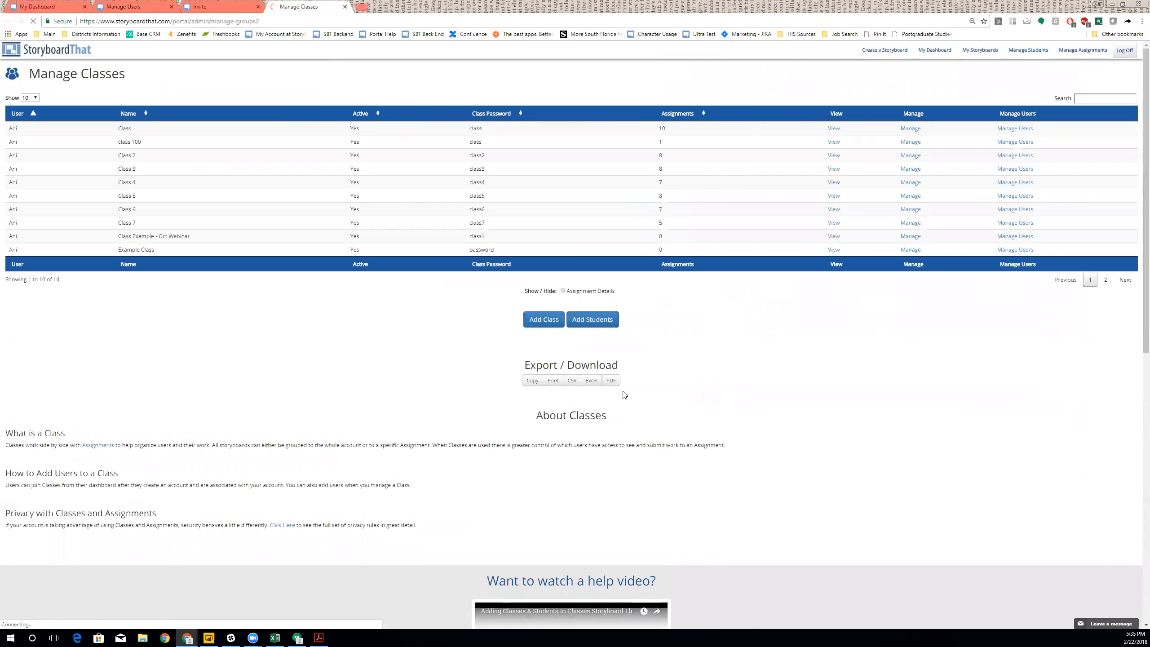
click(537, 322)
scroll(545, 340, up, 3)
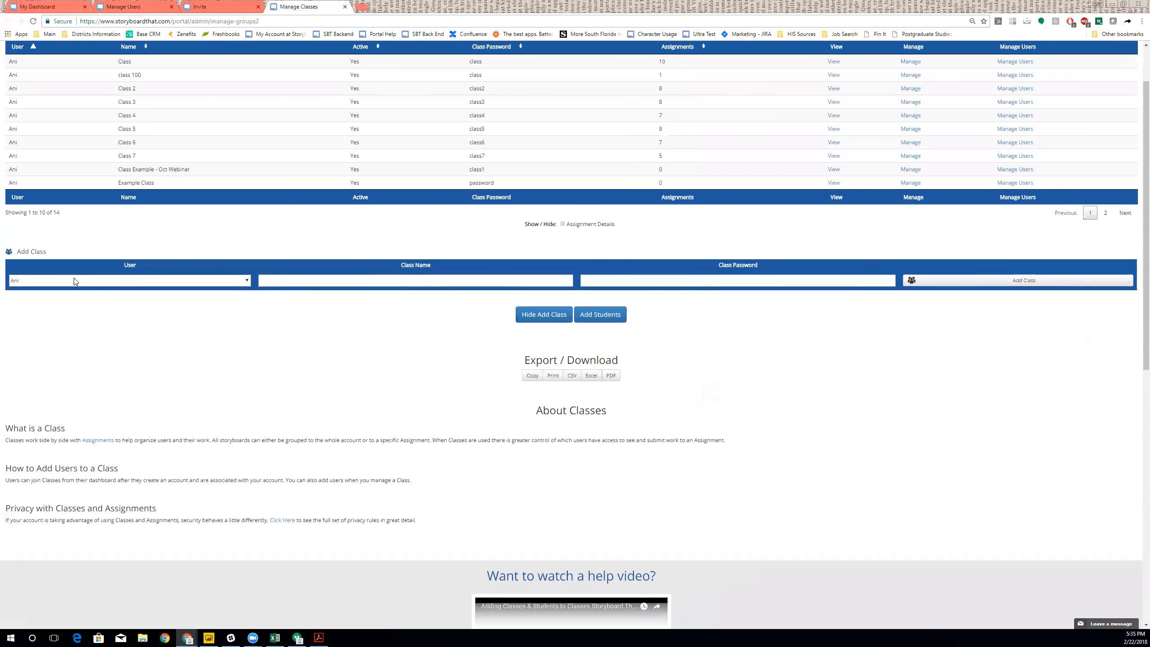
click(119, 280)
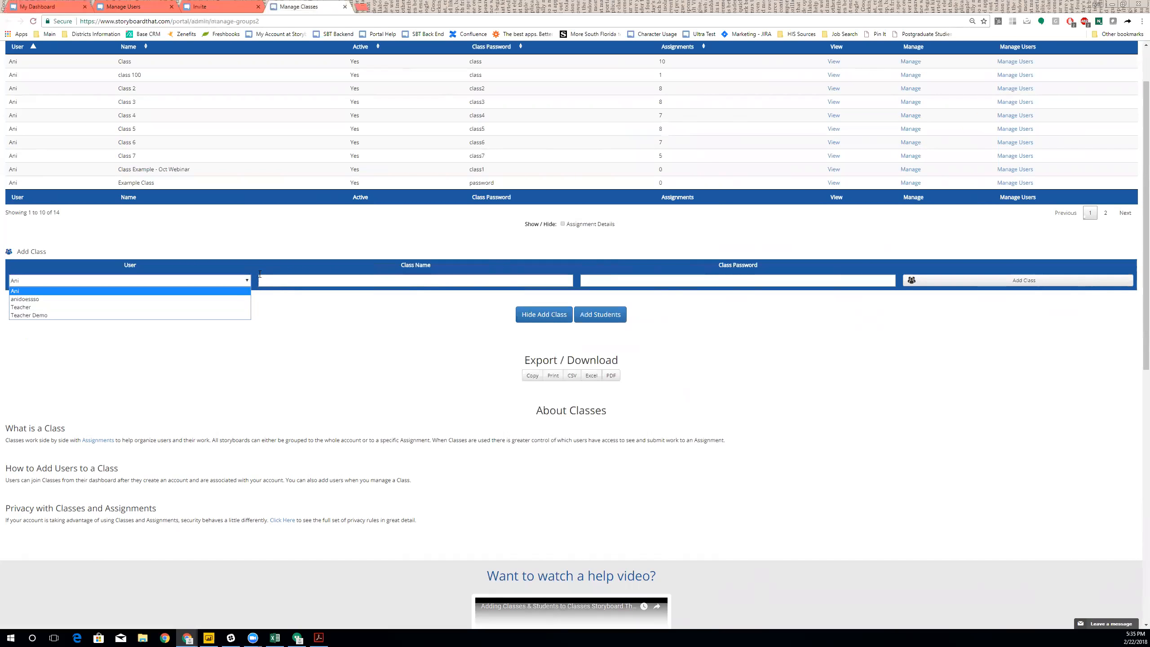
click(296, 280)
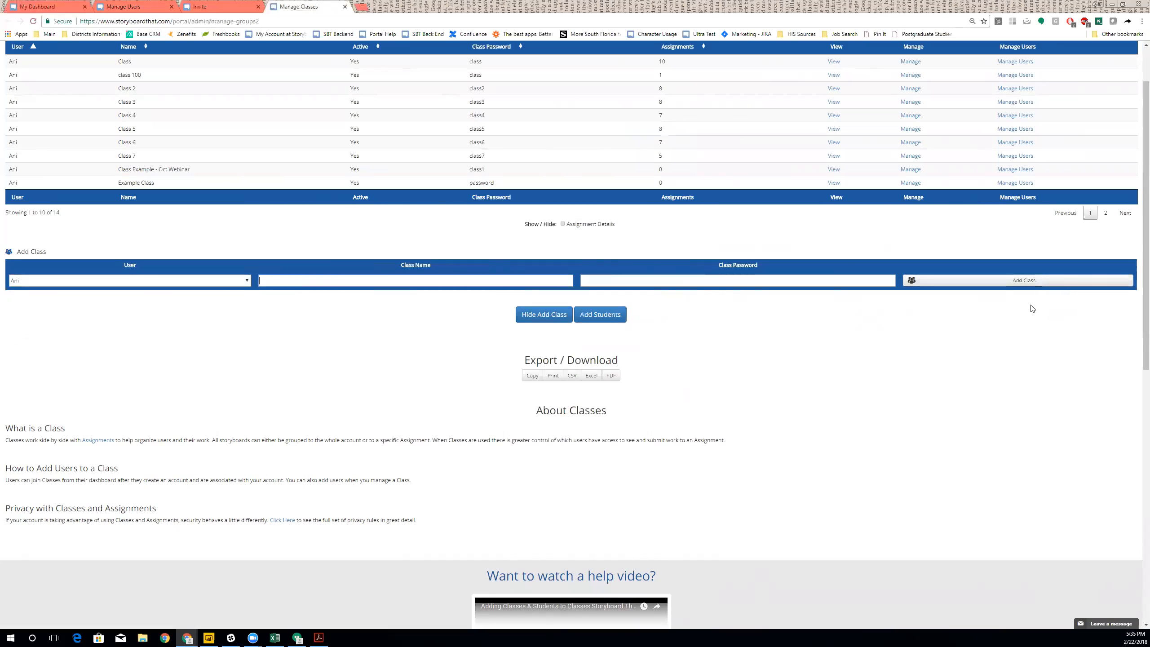
scroll(277, 236, up, 2)
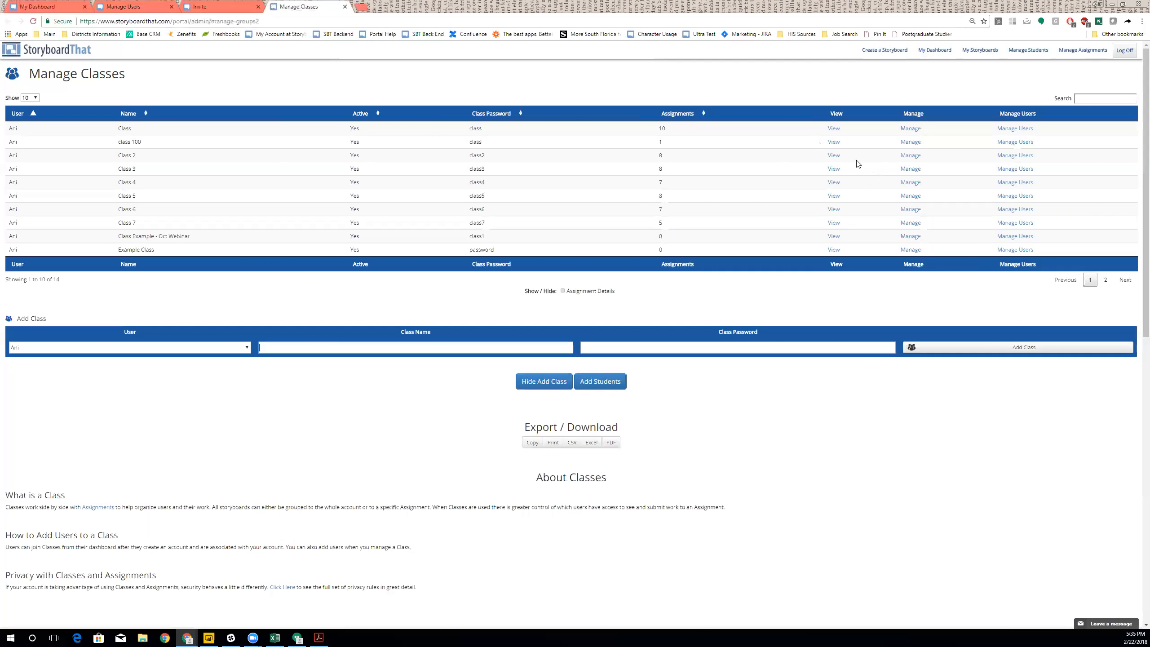
- Add nine selected users, including Teacher Demo and Webinar student, to class 100
click(1008, 142)
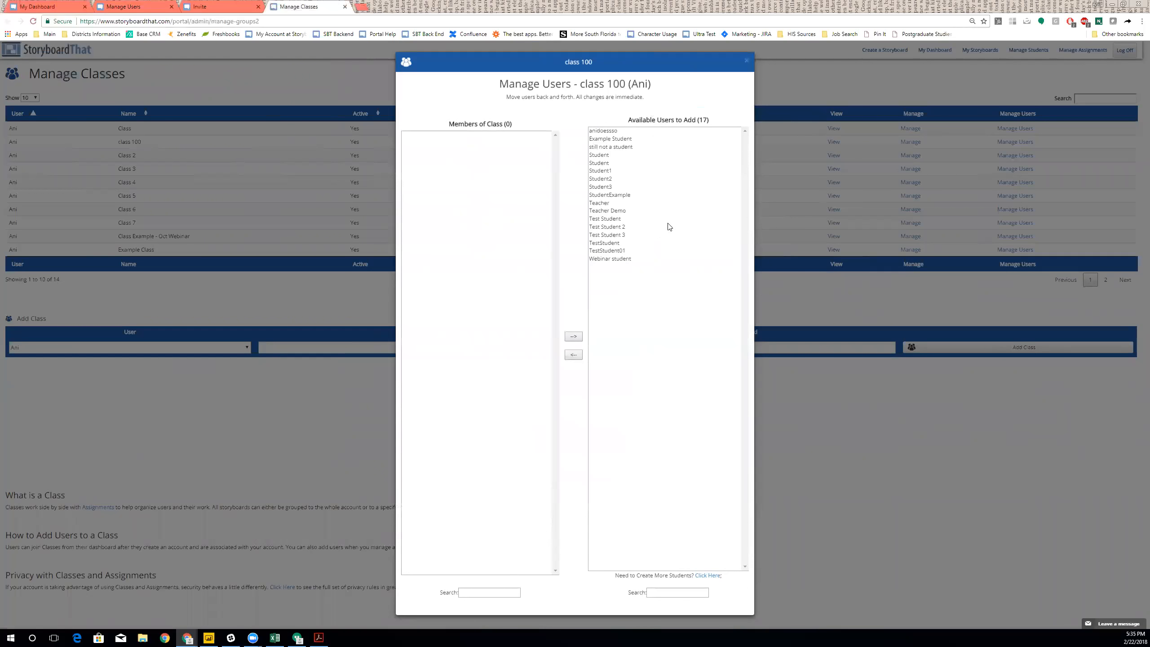
click(653, 157)
shift+click(662, 195)
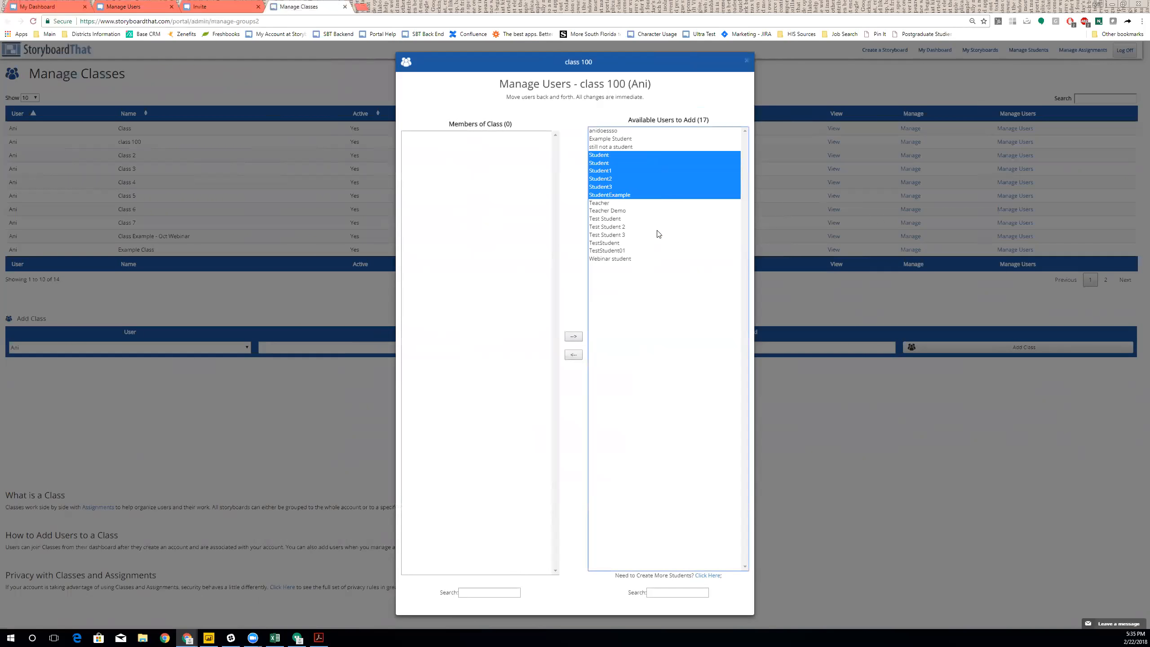
ctrl+click(658, 235)
ctrl+click(638, 259)
ctrl+click(635, 211)
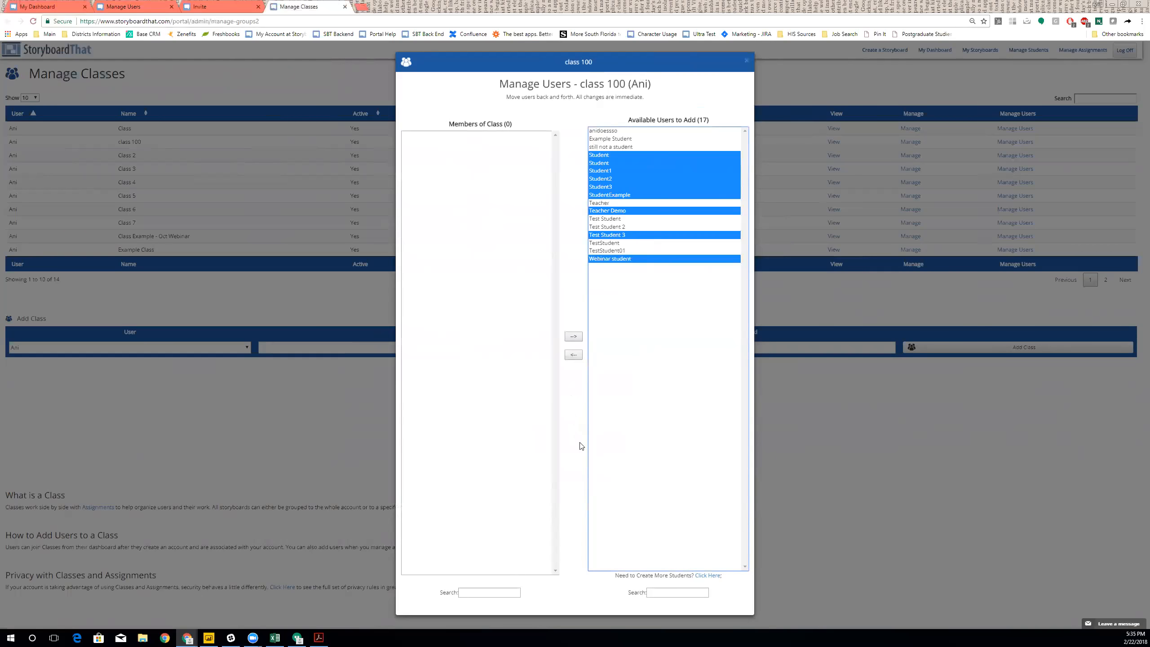
click(574, 357)
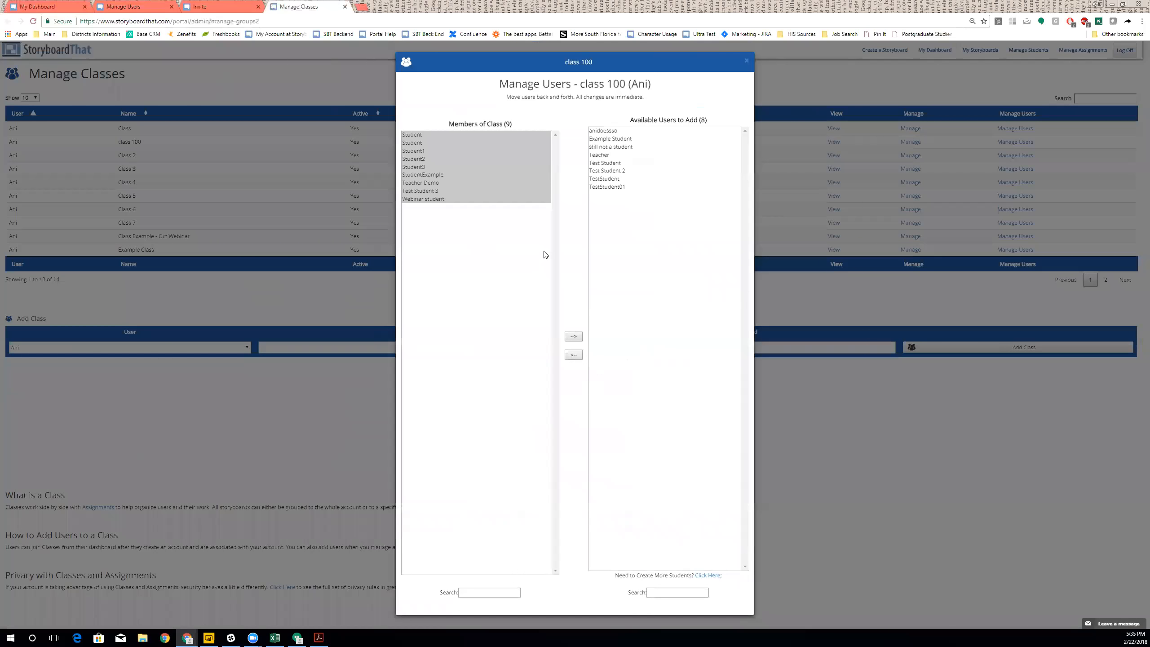
- Move two students out of class 100 to Available Users and close the member manager
click(517, 152)
click(574, 337)
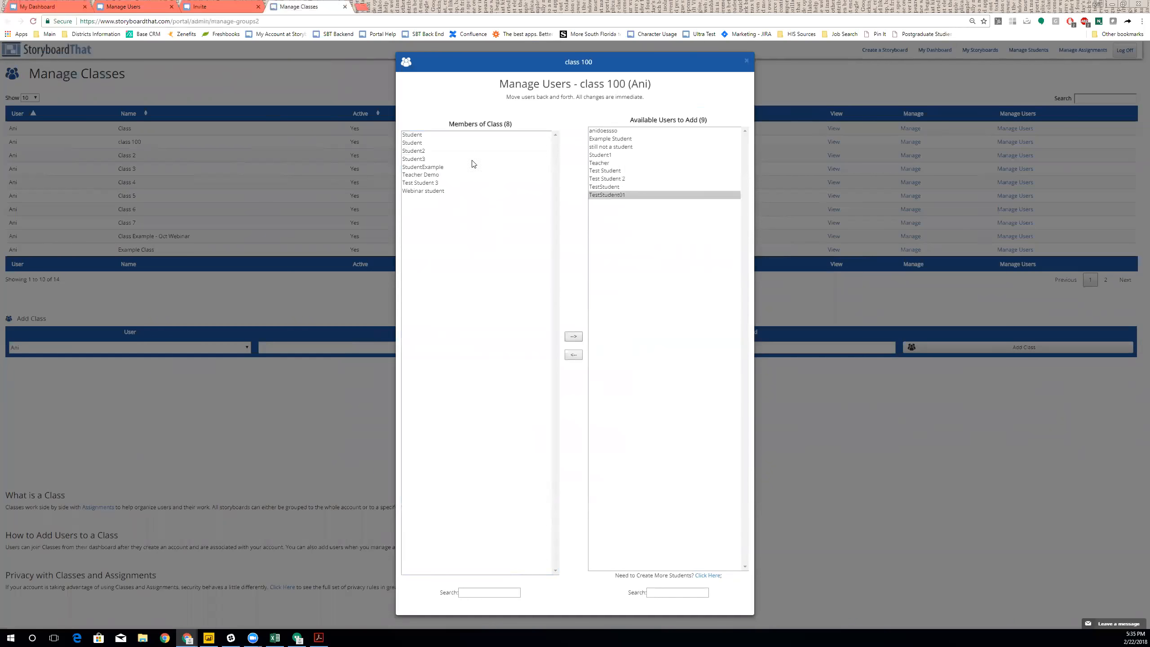
click(575, 337)
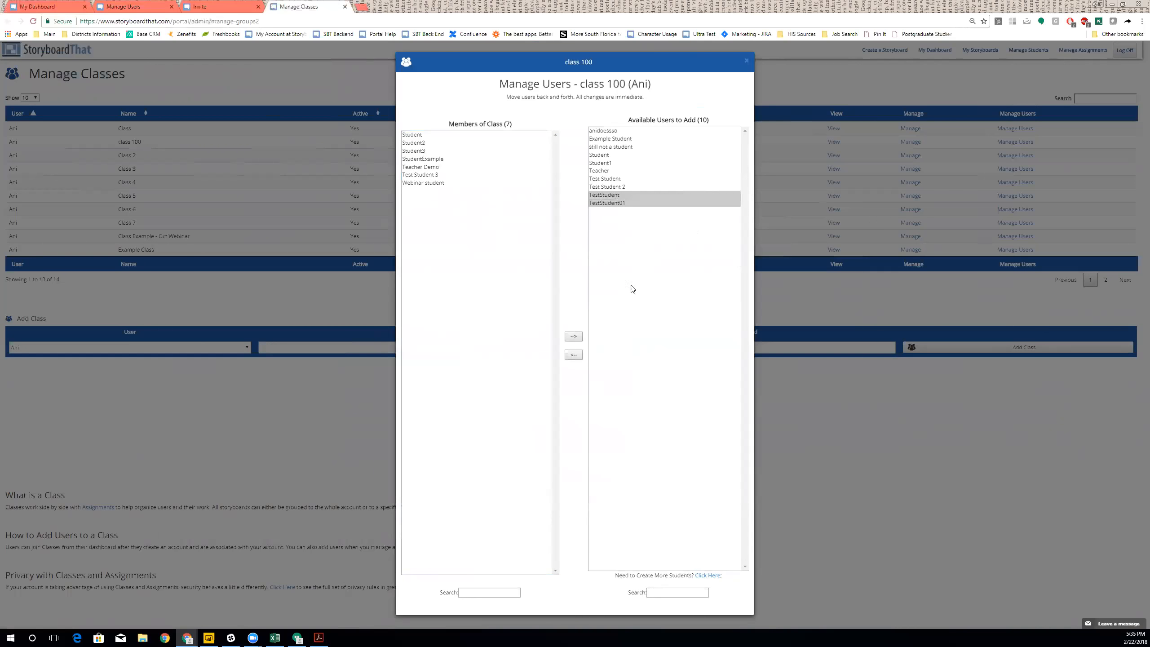
click(747, 61)
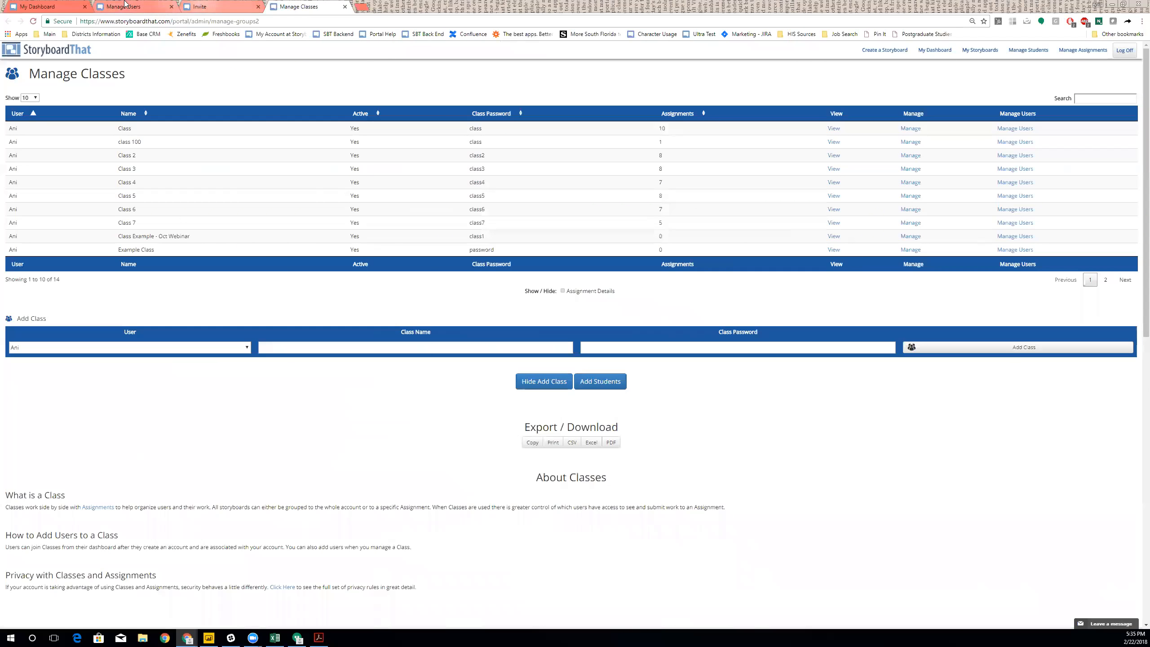
- Open Add / Manage Assignments in a new tab and show the Add Assignment form, keeping the current owner
click(54, 5)
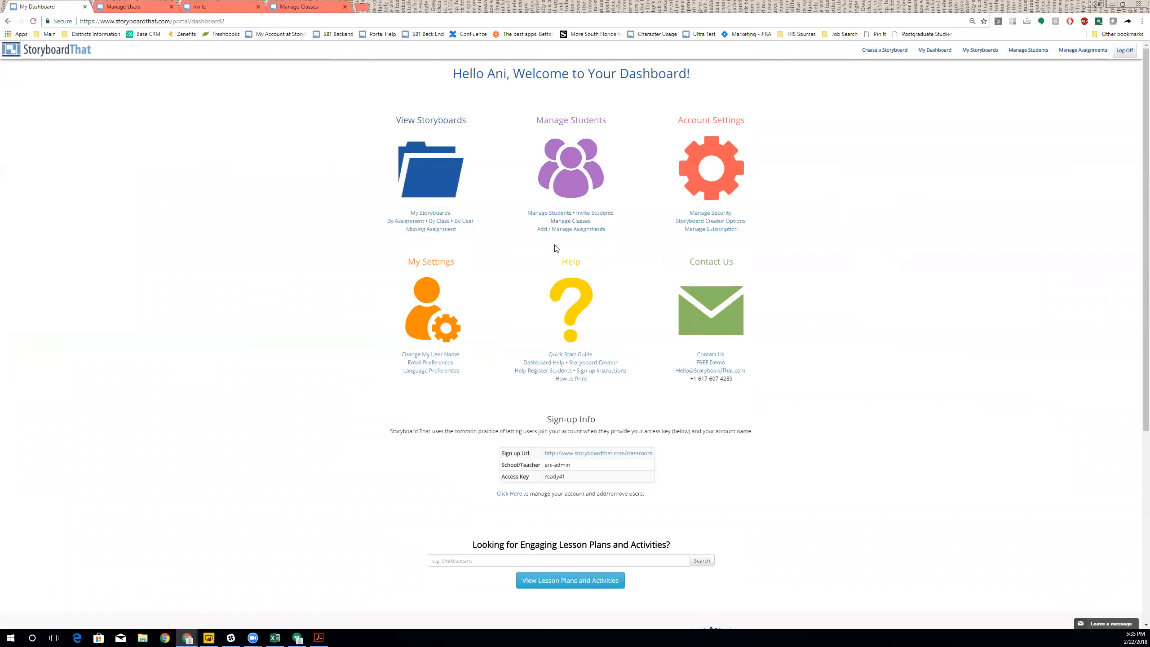
middle_click(595, 229)
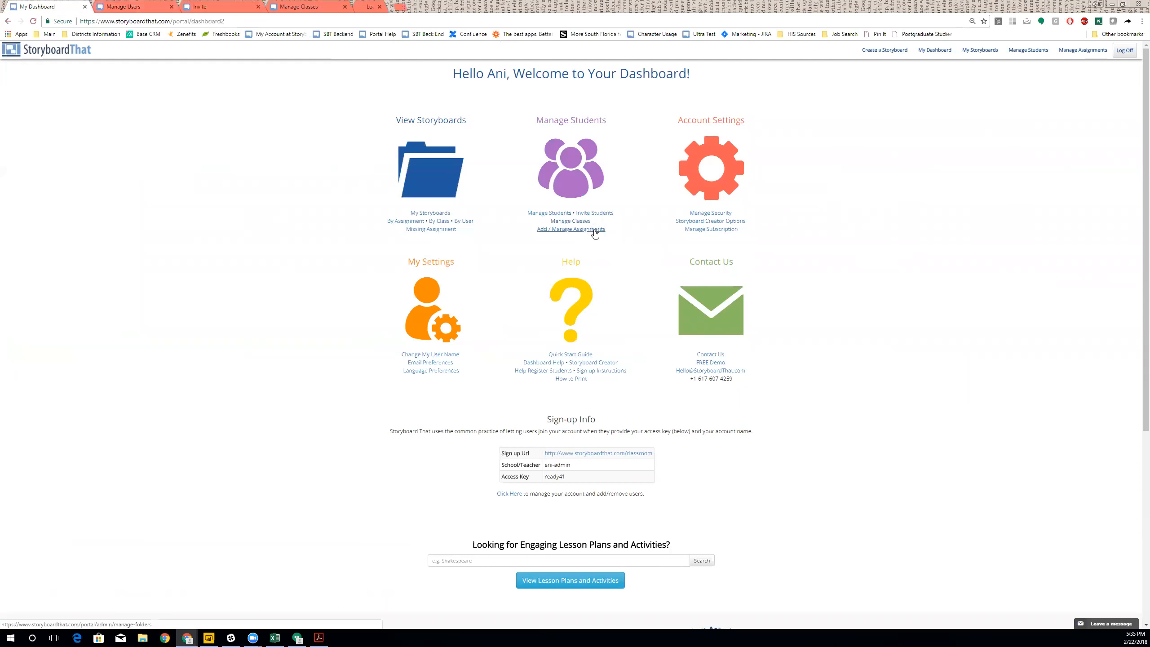
click(391, 7)
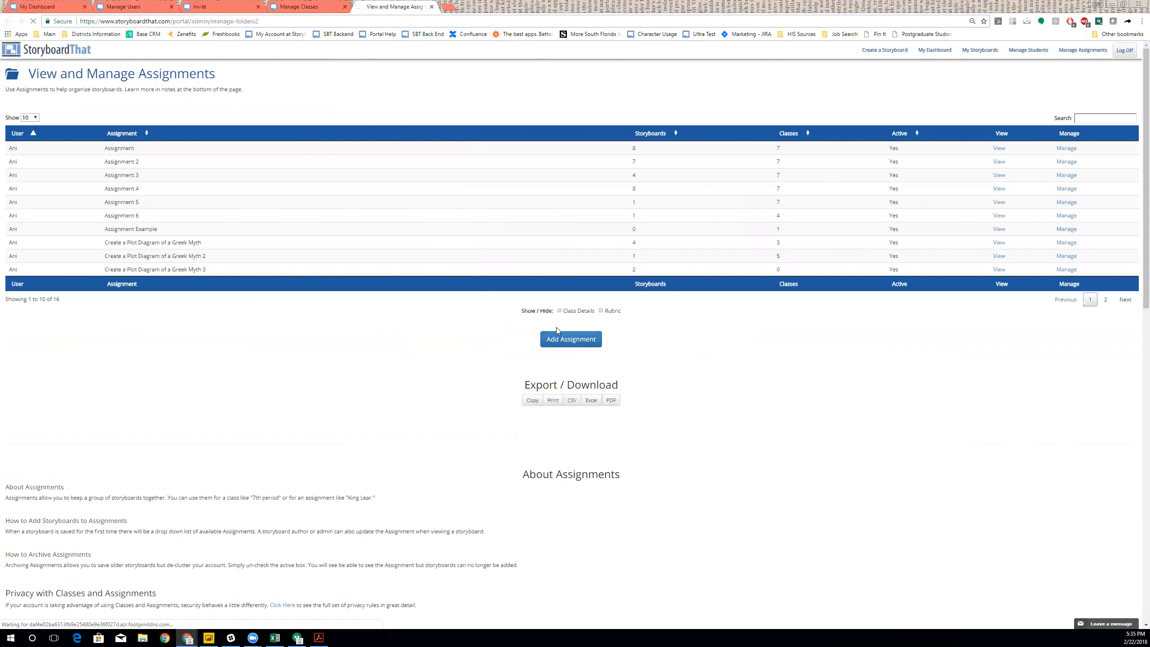
click(567, 344)
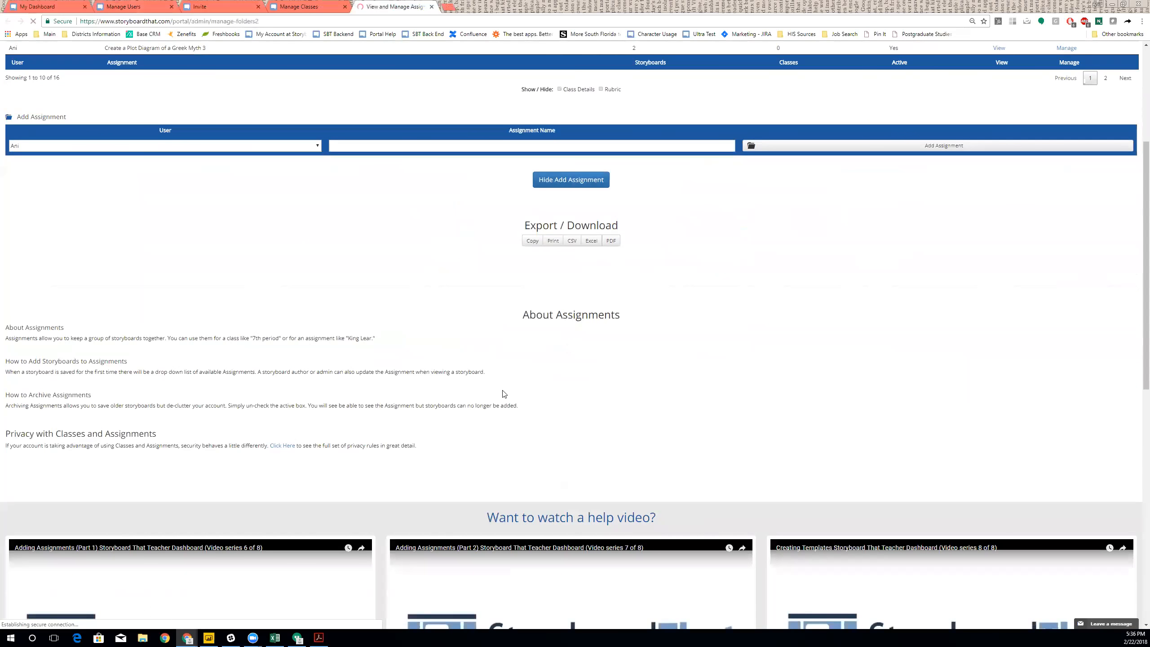
scroll(299, 281, up, 2)
click(298, 235)
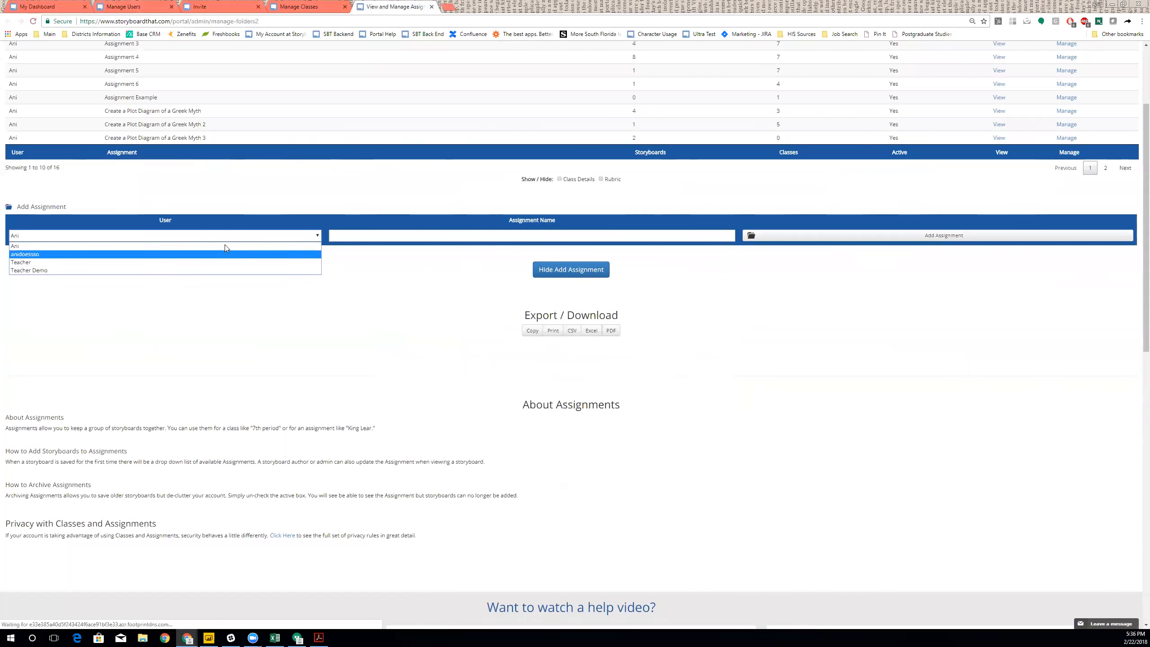
click(602, 233)
scroll(672, 306, up, 2)
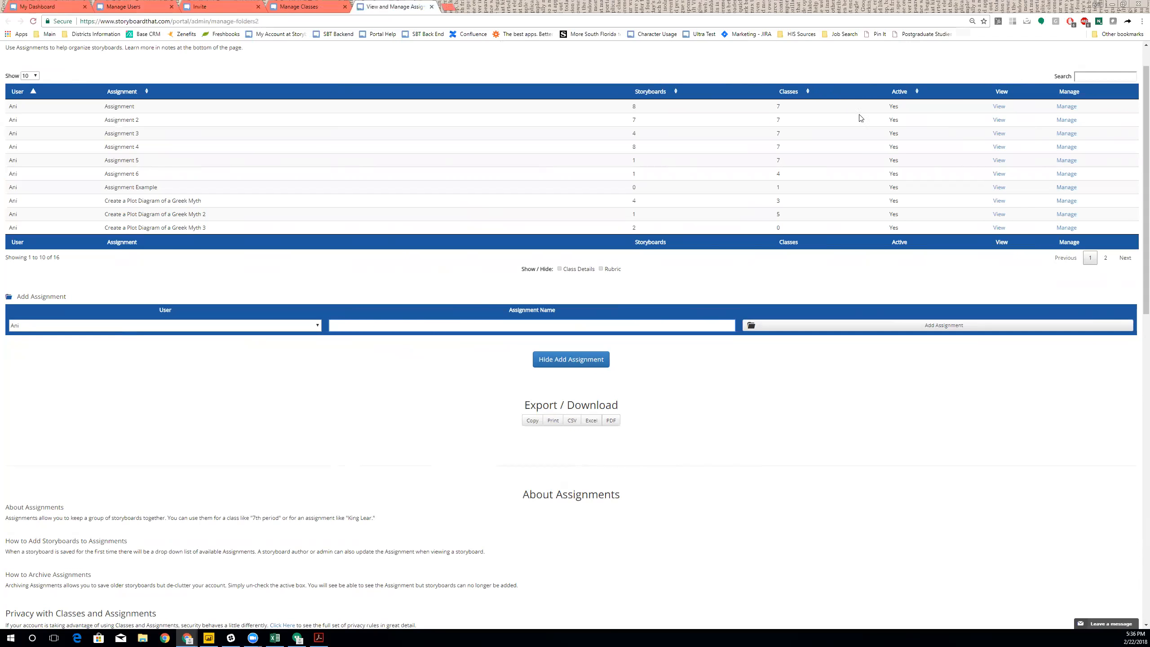
- Assign Assignment 2 to class 100 and Class Example - Oct Webinar, removing Class 3
click(1067, 120)
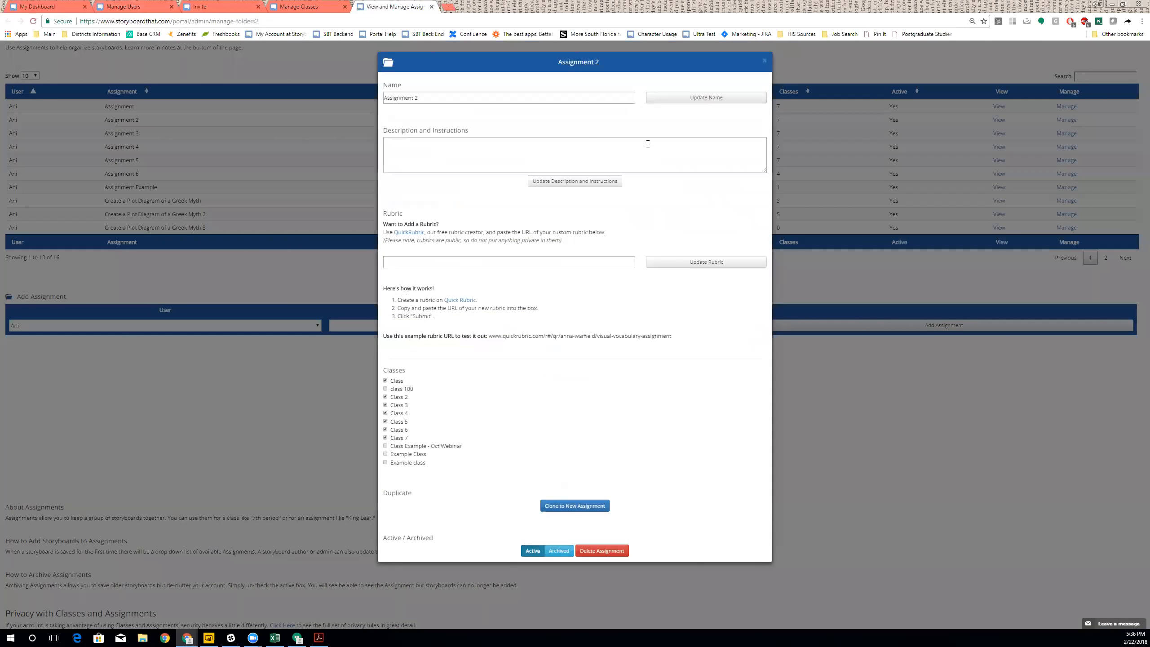
click(544, 142)
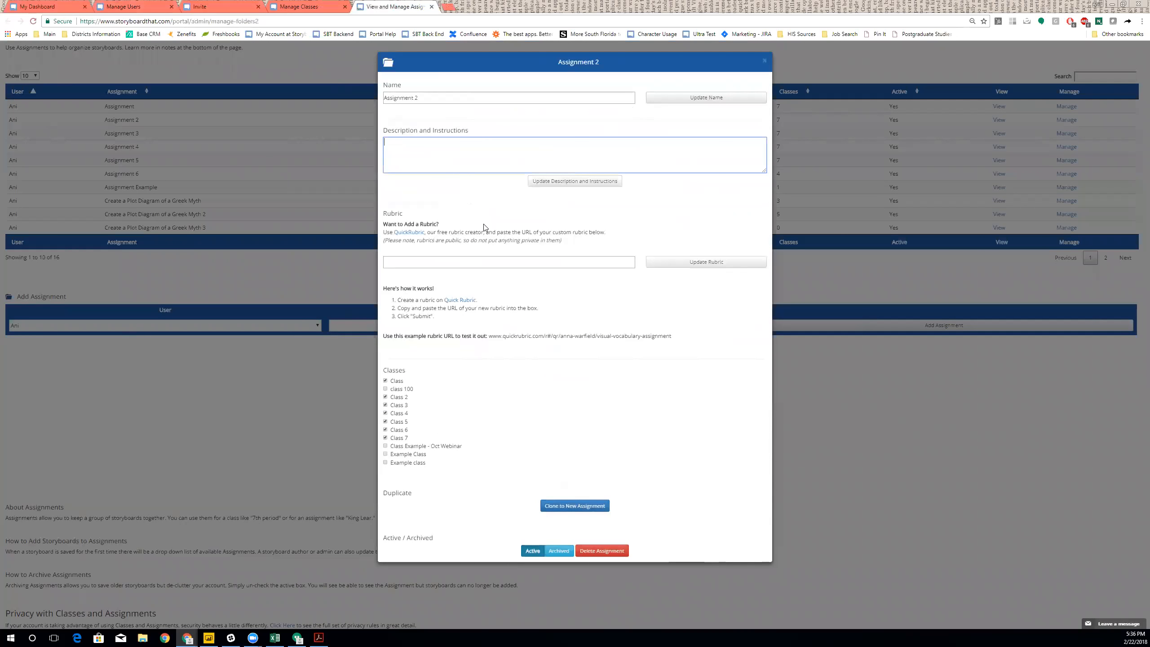
click(425, 264)
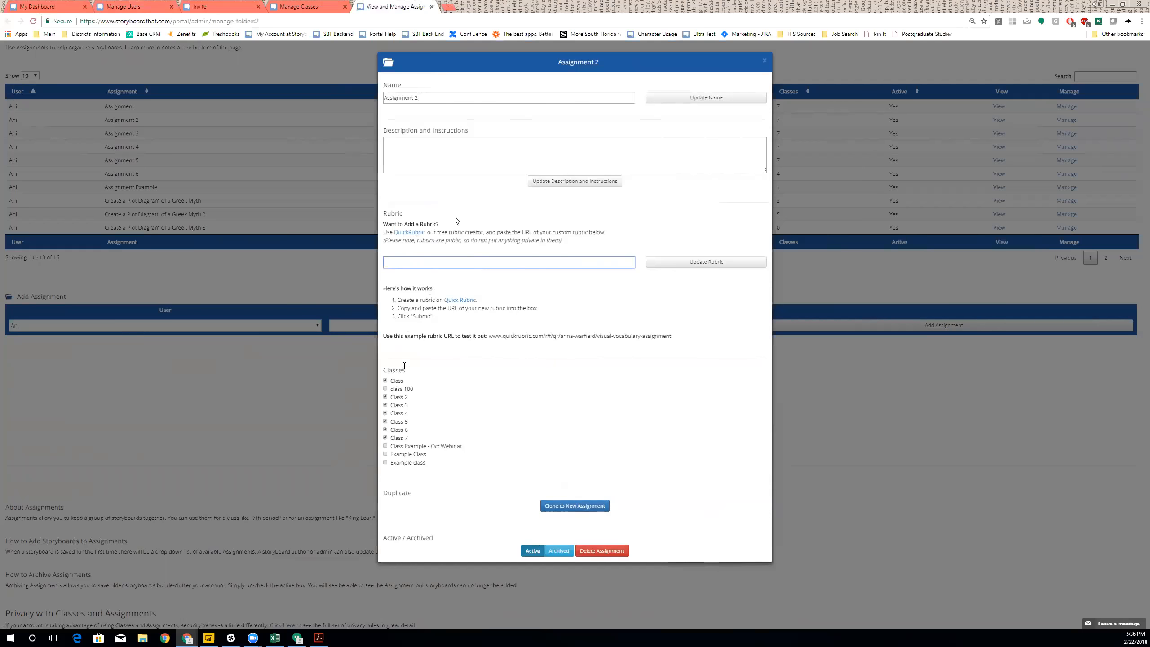
click(385, 388)
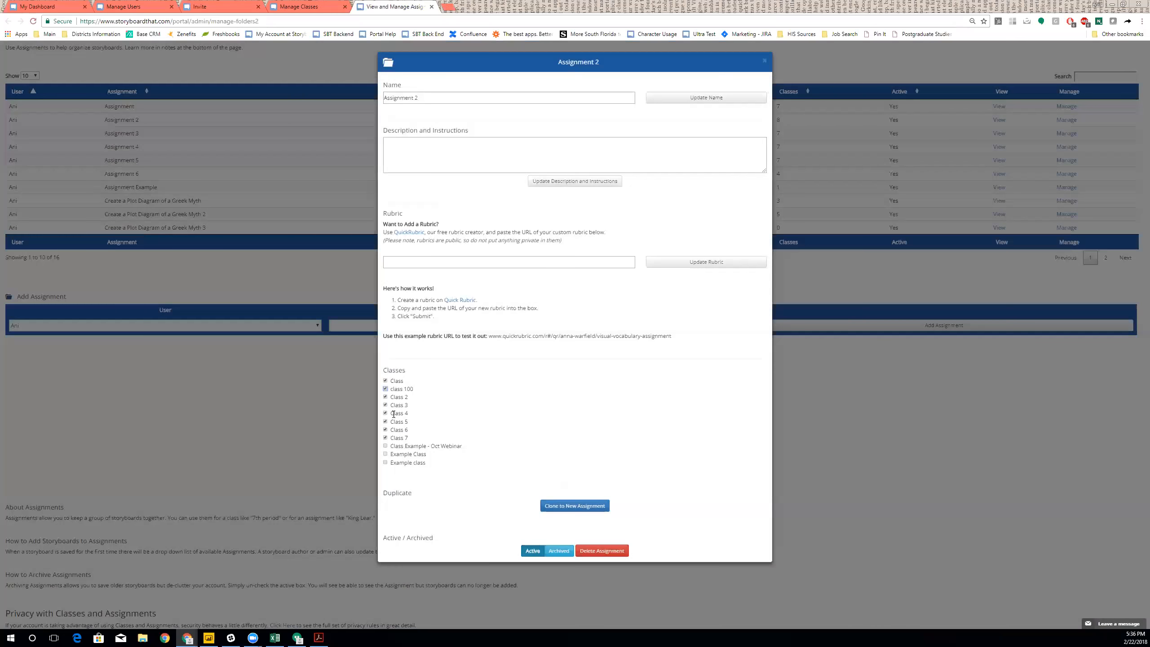
click(386, 446)
click(386, 405)
click(566, 352)
click(764, 60)
- Dismiss the stray browser menu and return to the teacher dashboard
right_click(765, 61)
key(Escape)
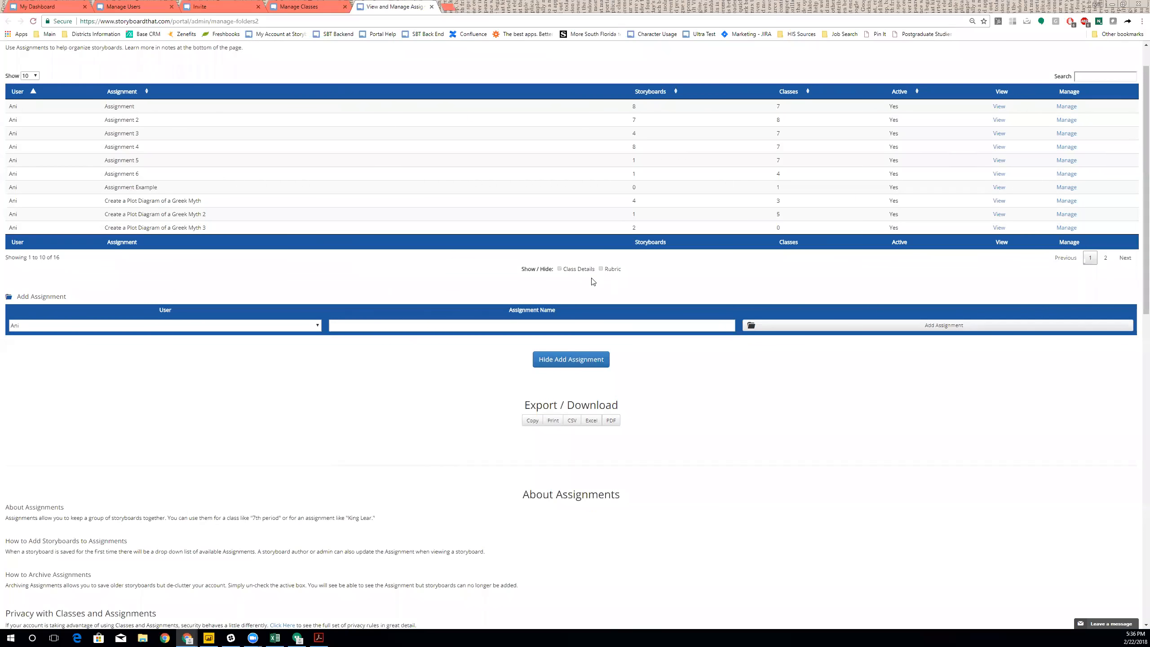
scroll(334, 123, up, 1)
click(935, 50)
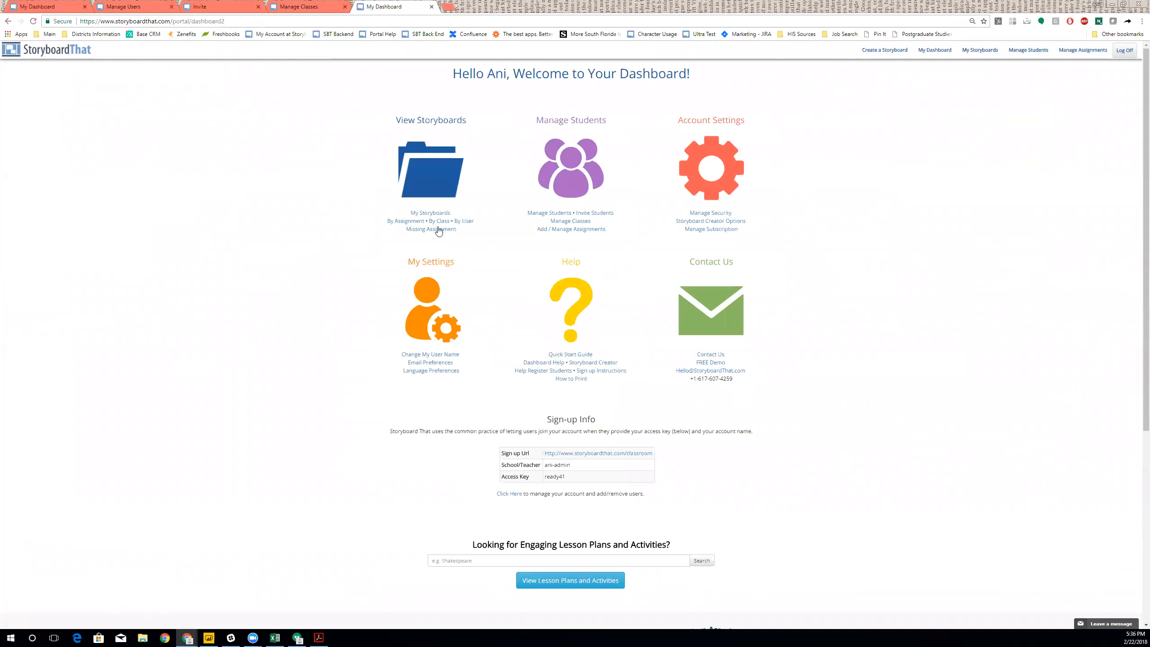
- Open By User and Missing Assignment in background tabs, then view Missing Assignment
middle_click(430, 215)
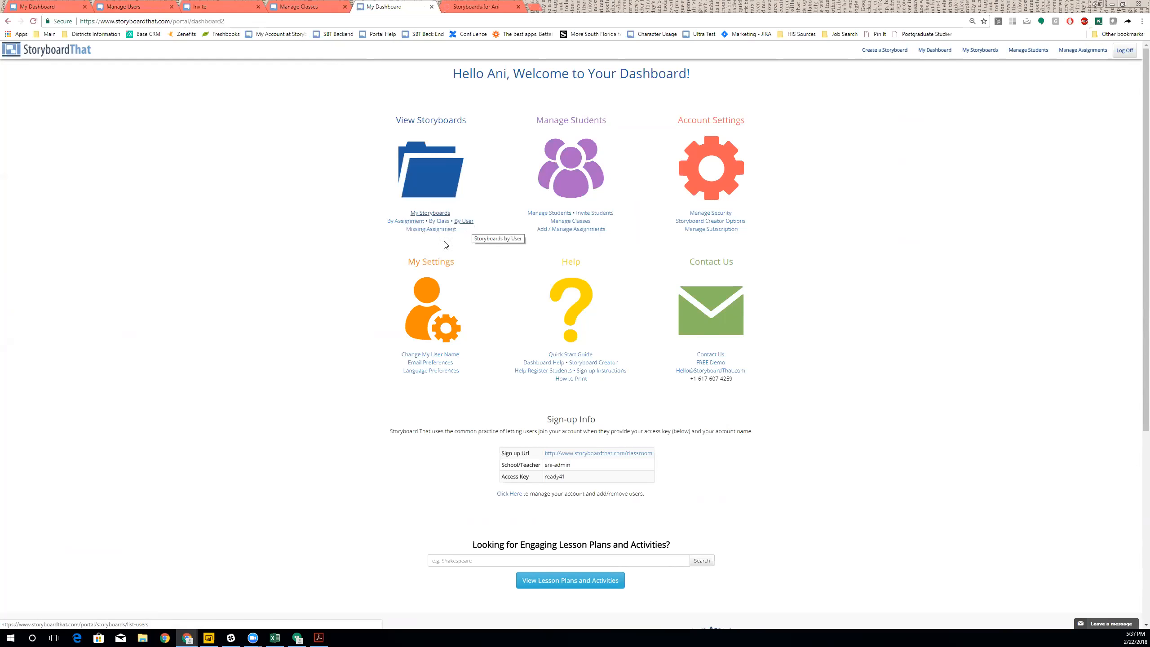
middle_click(420, 233)
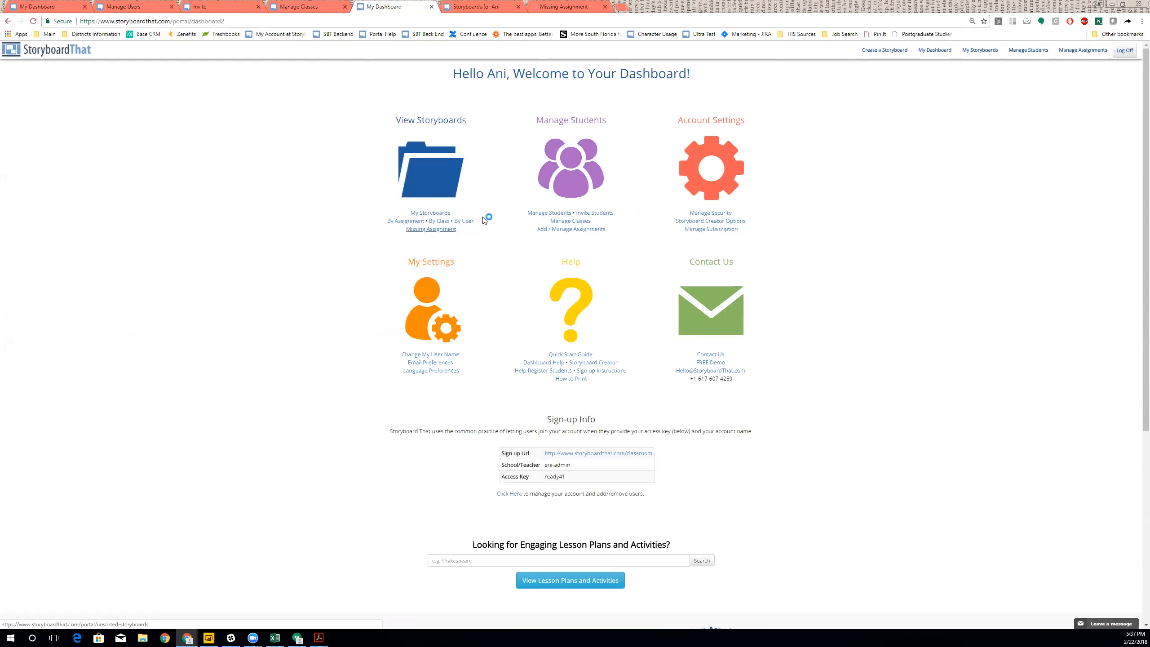
click(533, 8)
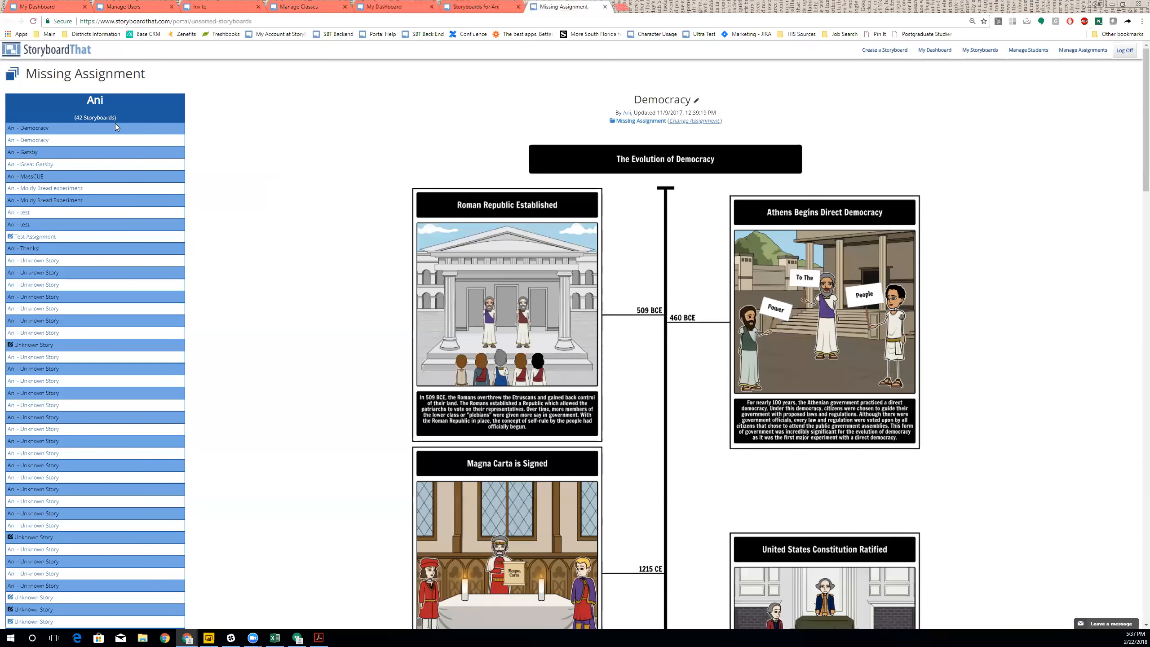
- Move the Democracy storyboard into Assignment 5, then return to the My Dashboard tab
scroll(136, 104, down, 4)
scroll(152, 257, up, 2)
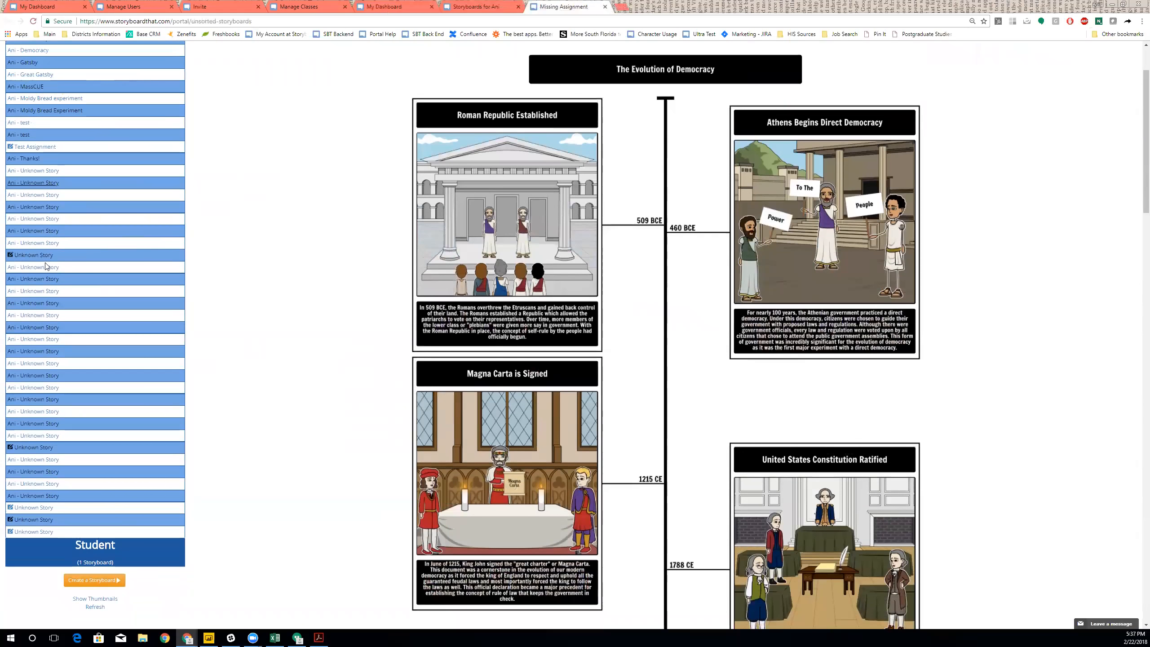
scroll(270, 488, up, 2)
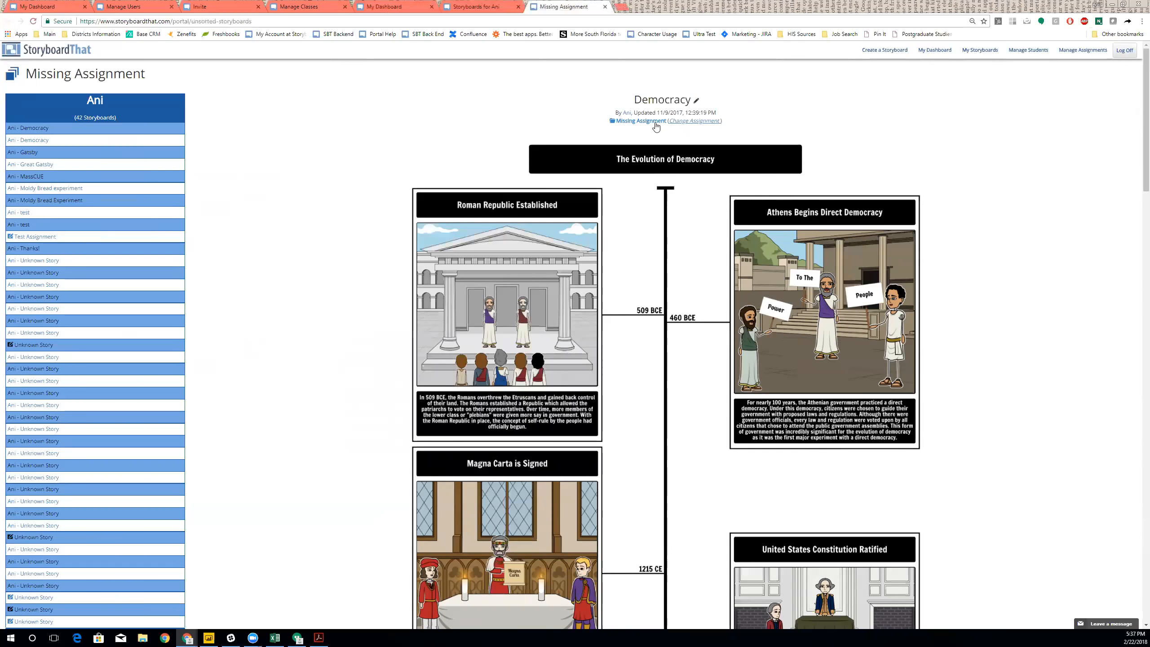
click(684, 121)
click(682, 131)
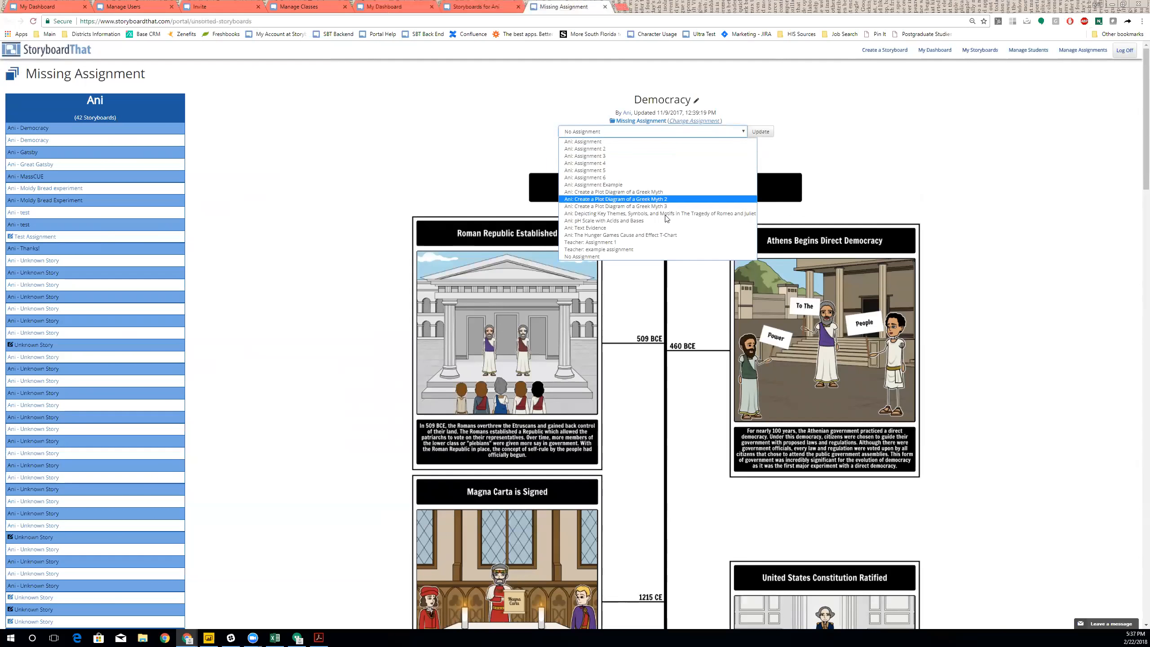
click(658, 170)
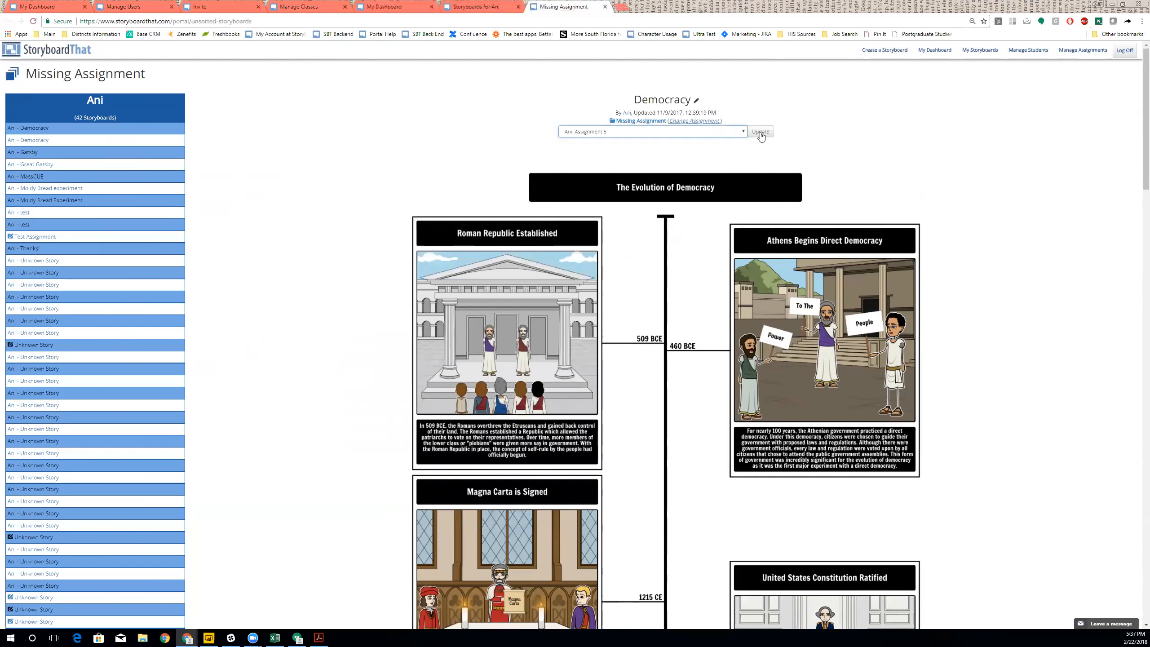
click(761, 131)
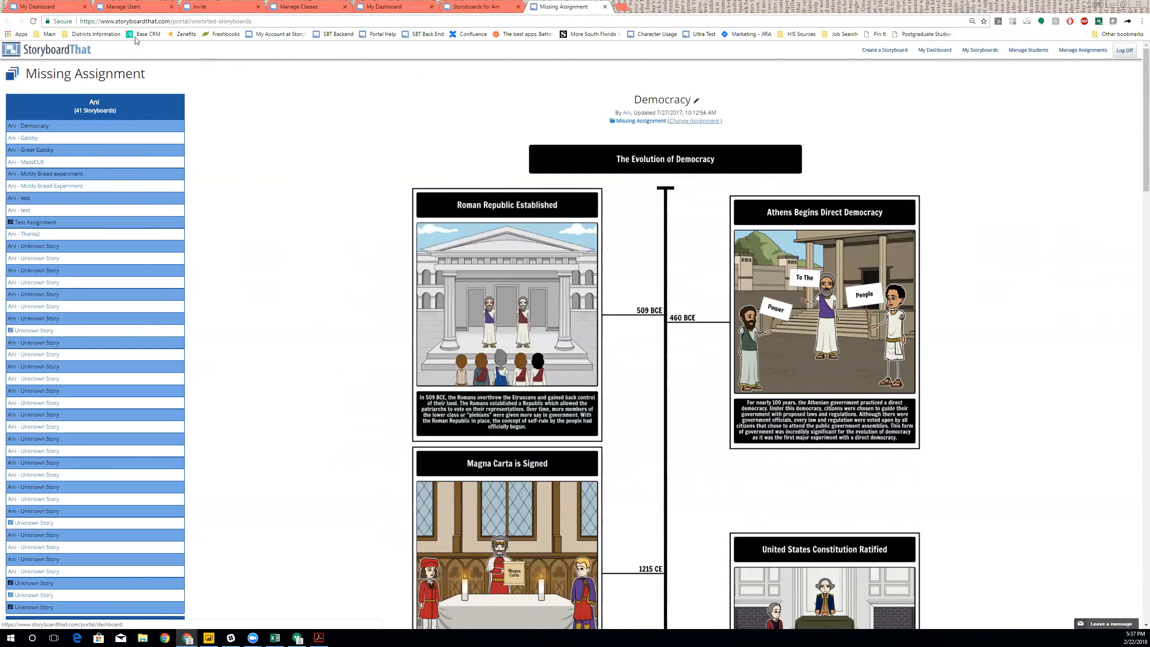
click(49, 4)
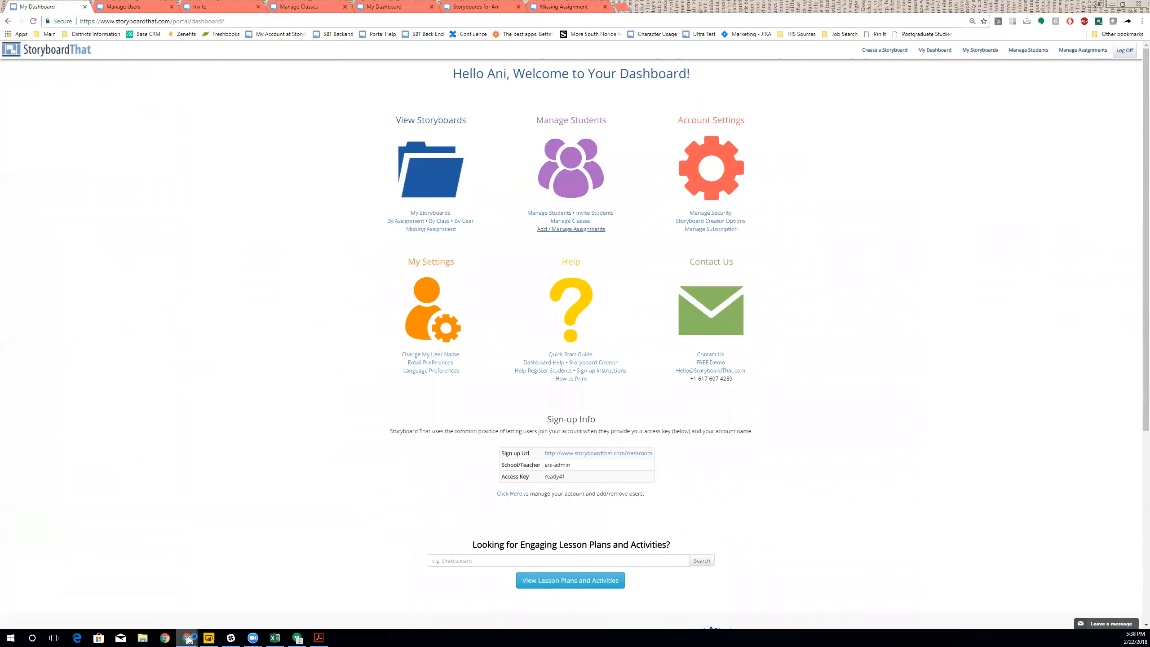
- Enlarge the student's window and open Manage My Classes from the student dashboard
mouse_move(187, 638)
click(383, 606)
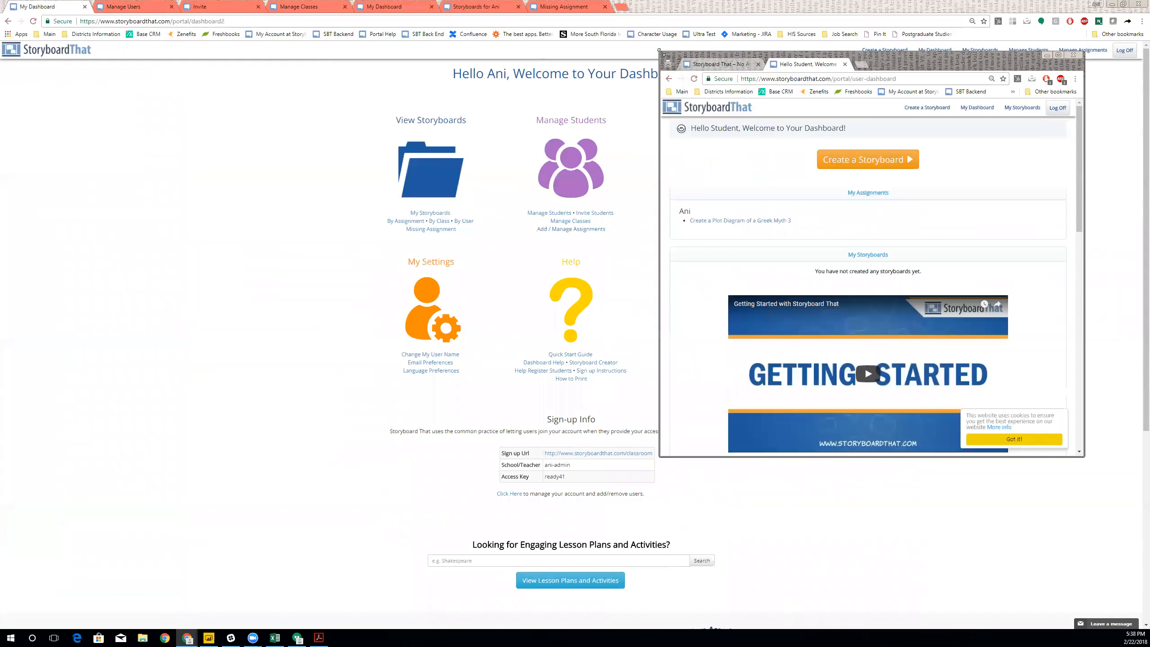
drag(659, 49, 317, 28)
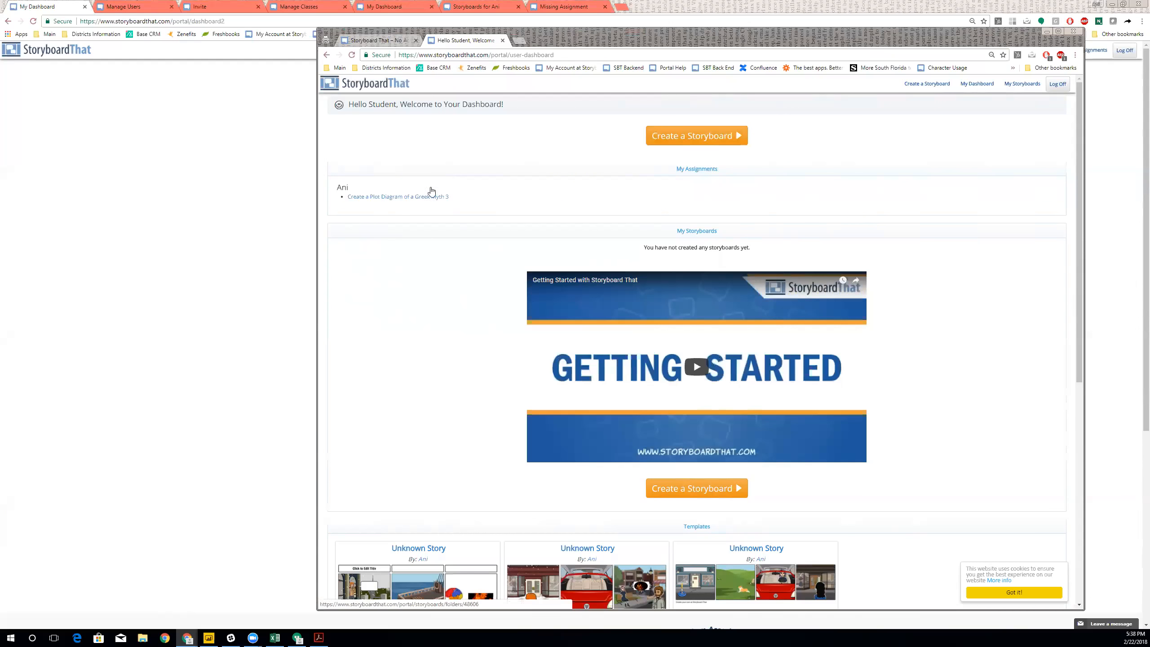
scroll(820, 202, down, 1)
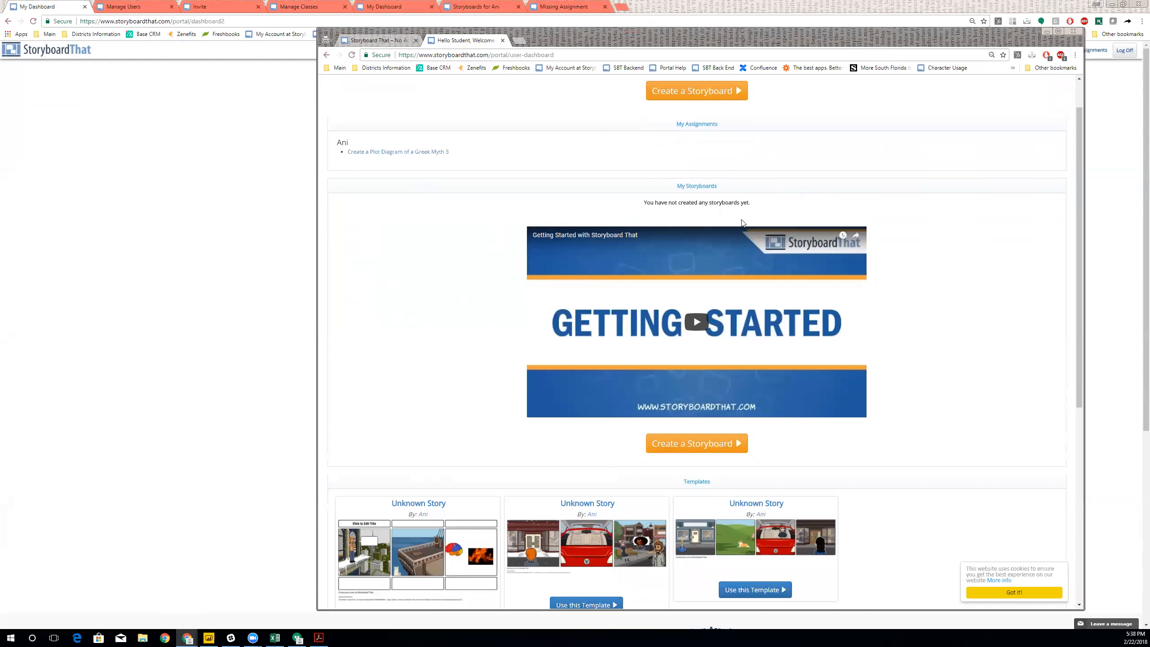
scroll(1032, 383, down, 5)
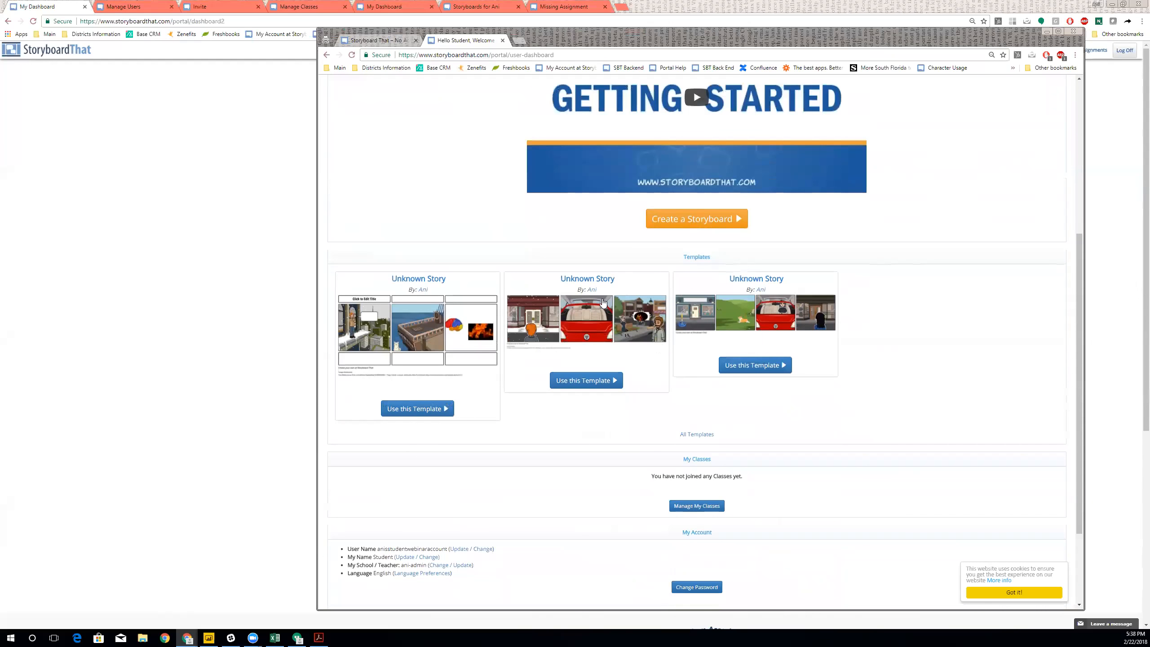
scroll(603, 303, down, 3)
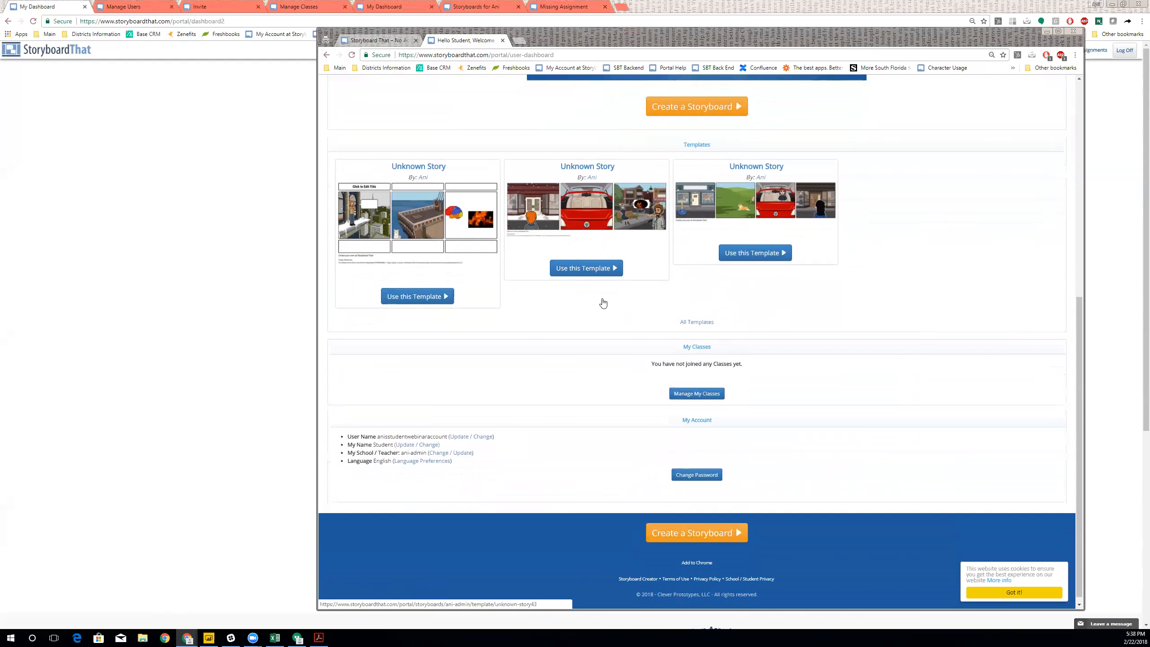
click(680, 409)
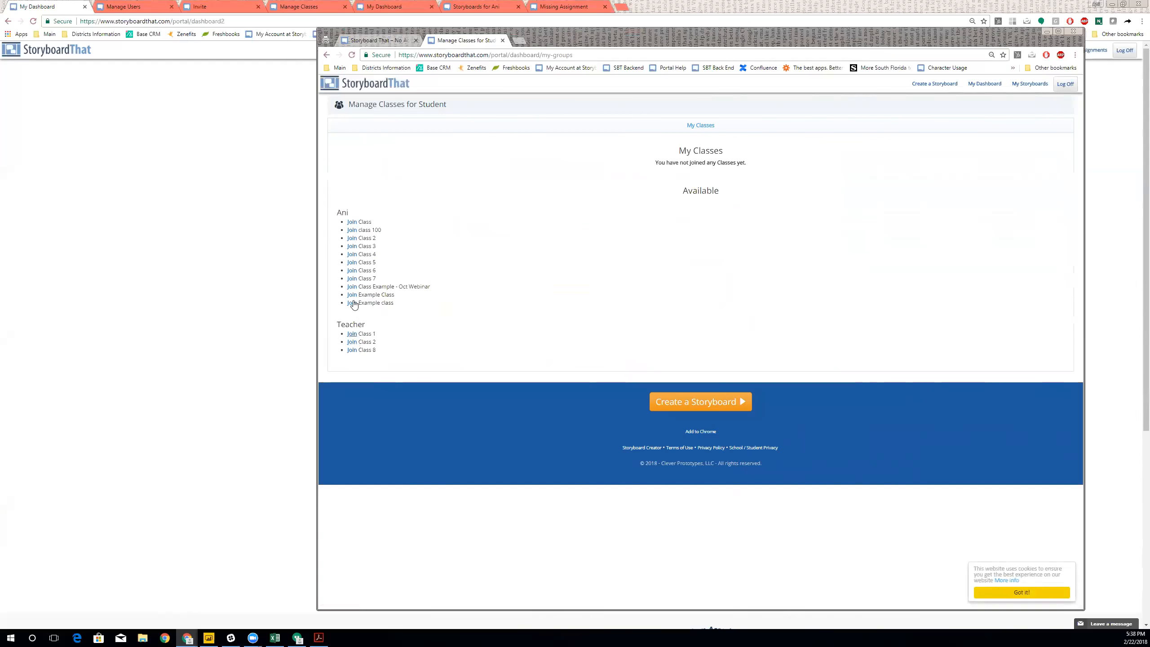
- Join the class named Class from the student account
click(351, 222)
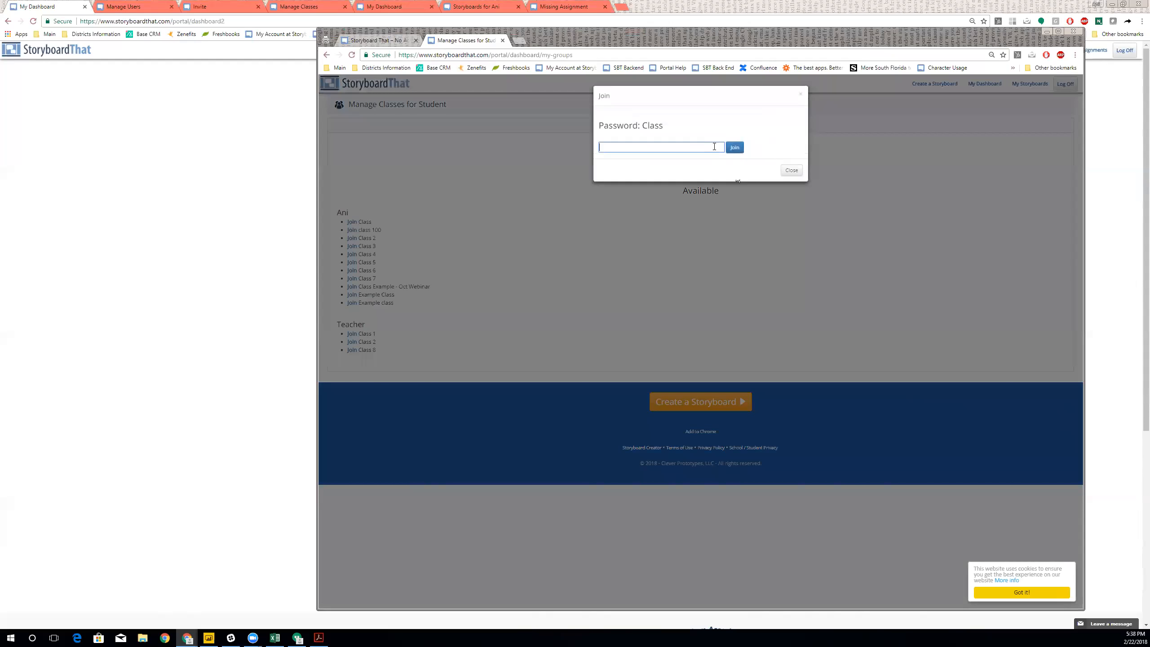
click(312, 6)
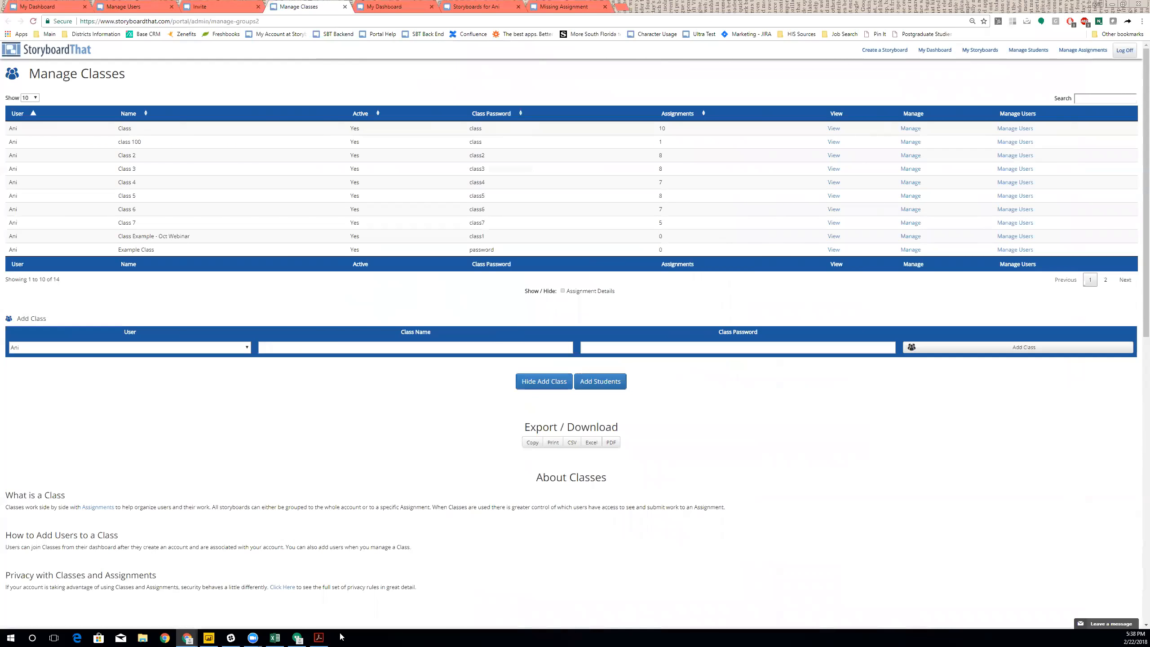
mouse_move(187, 638)
click(385, 590)
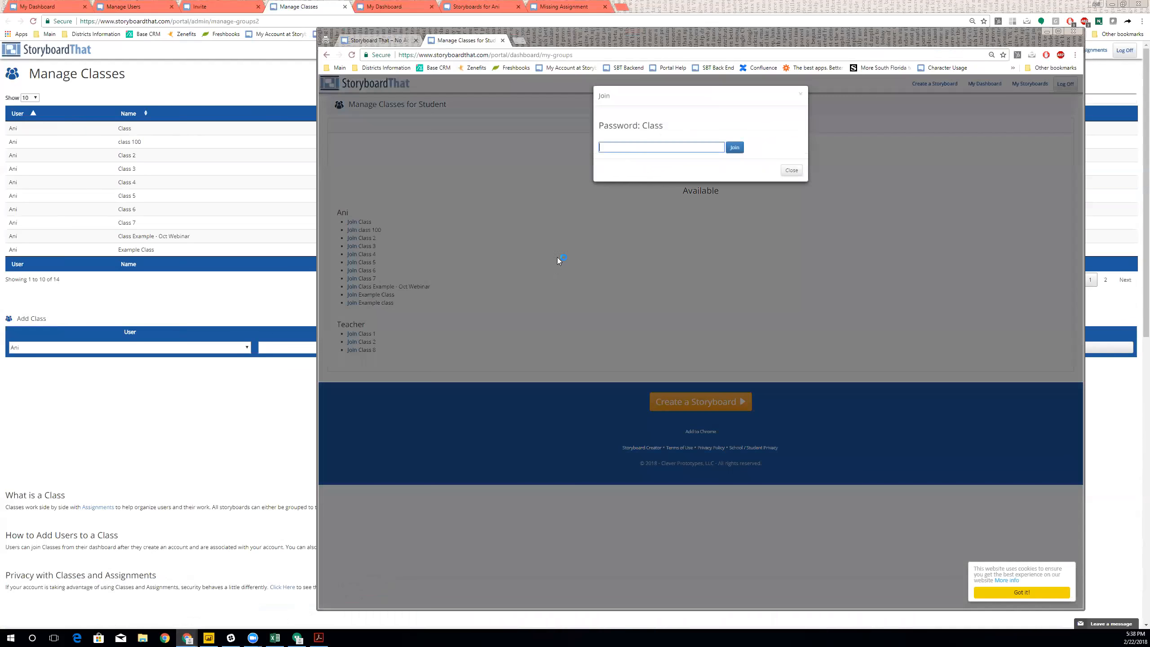
click(735, 148)
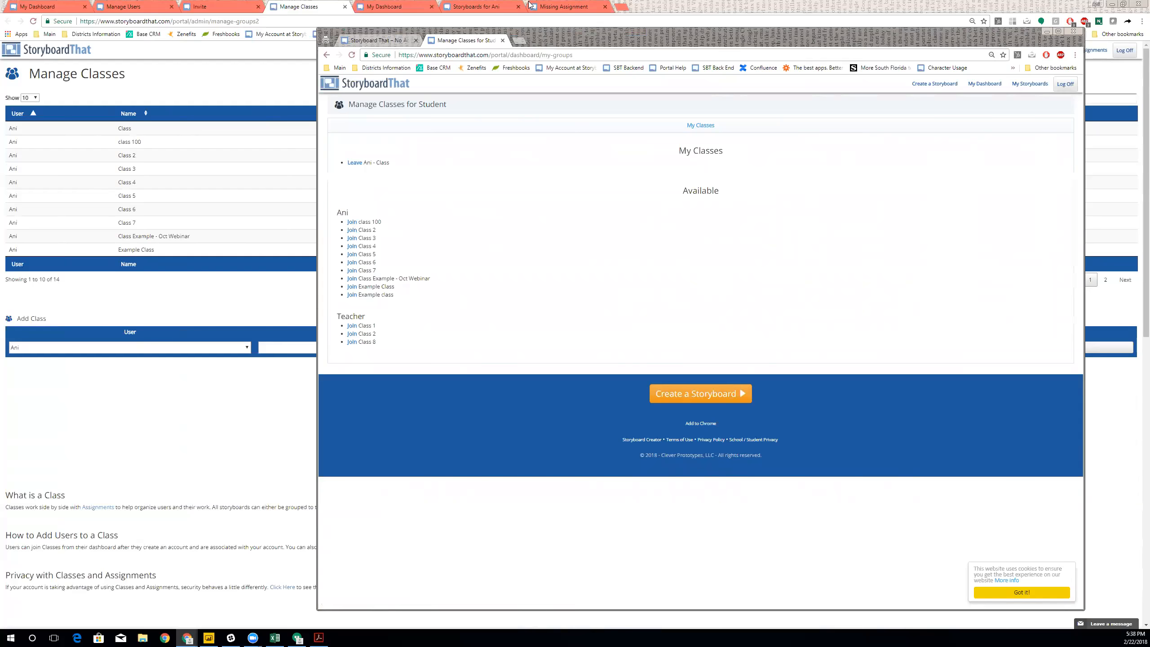
- Join Class 2, check the student dashboard, then return to the teacher's My Dashboard
drag(532, 34, 564, 153)
click(384, 349)
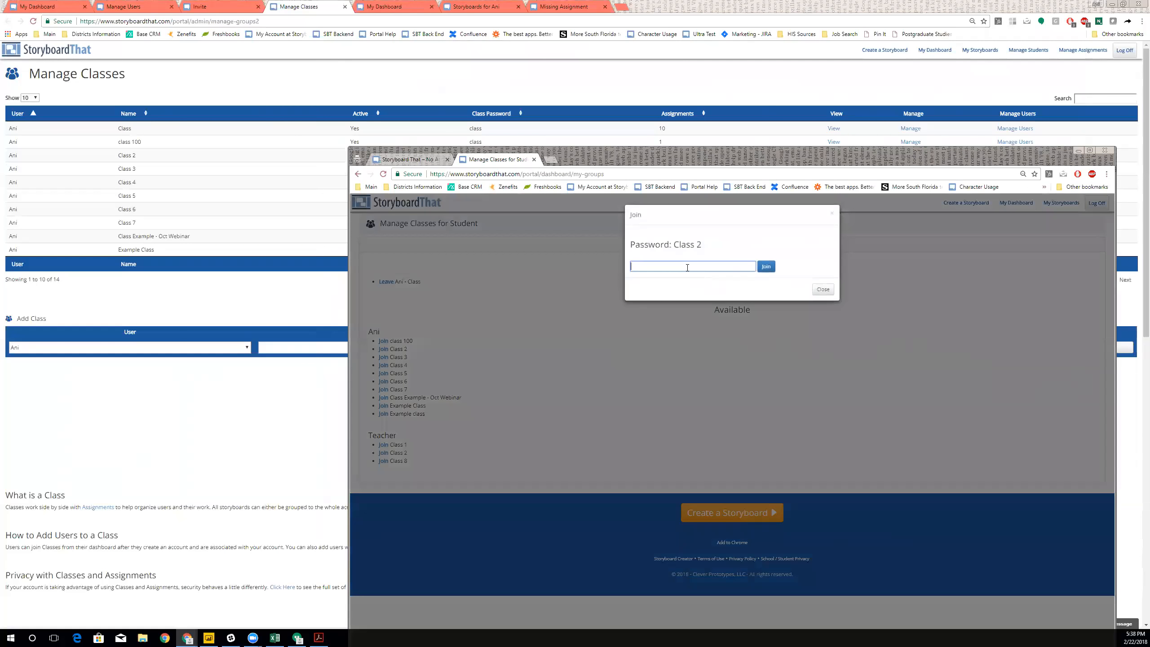
click(766, 267)
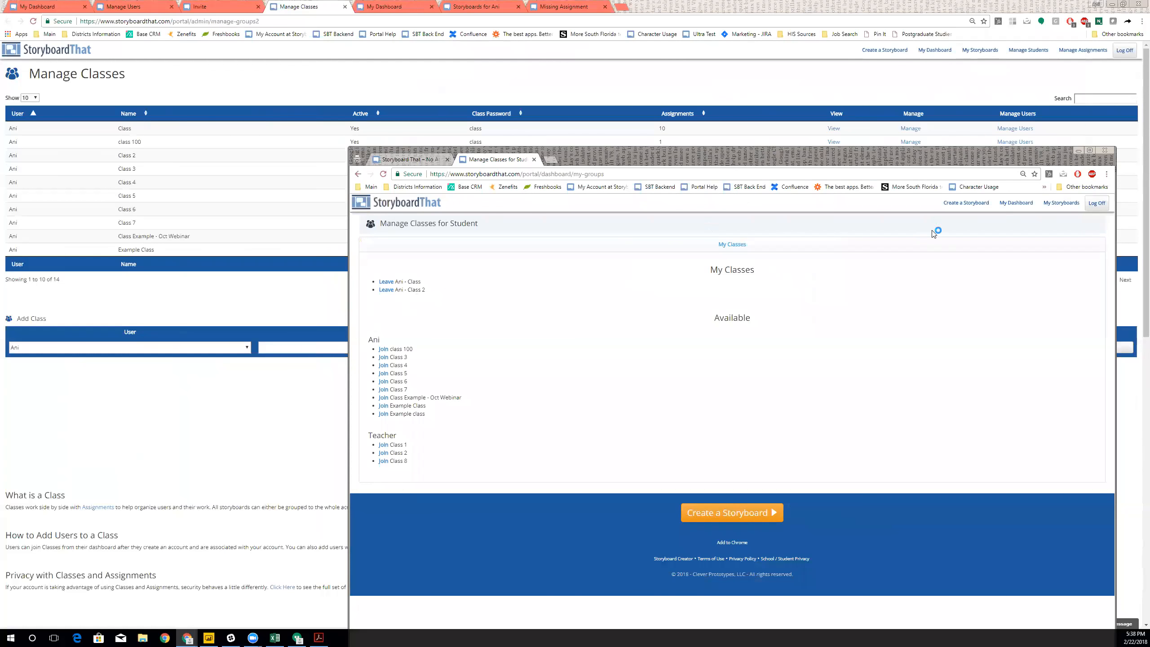
click(1016, 205)
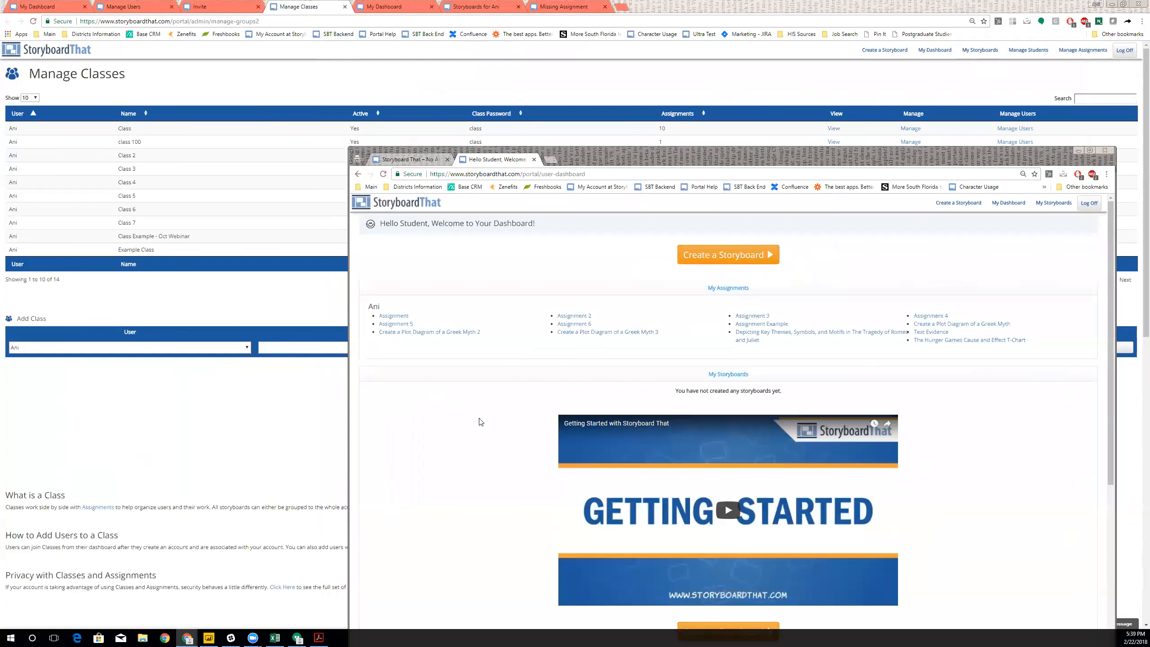
scroll(480, 419, down, 10)
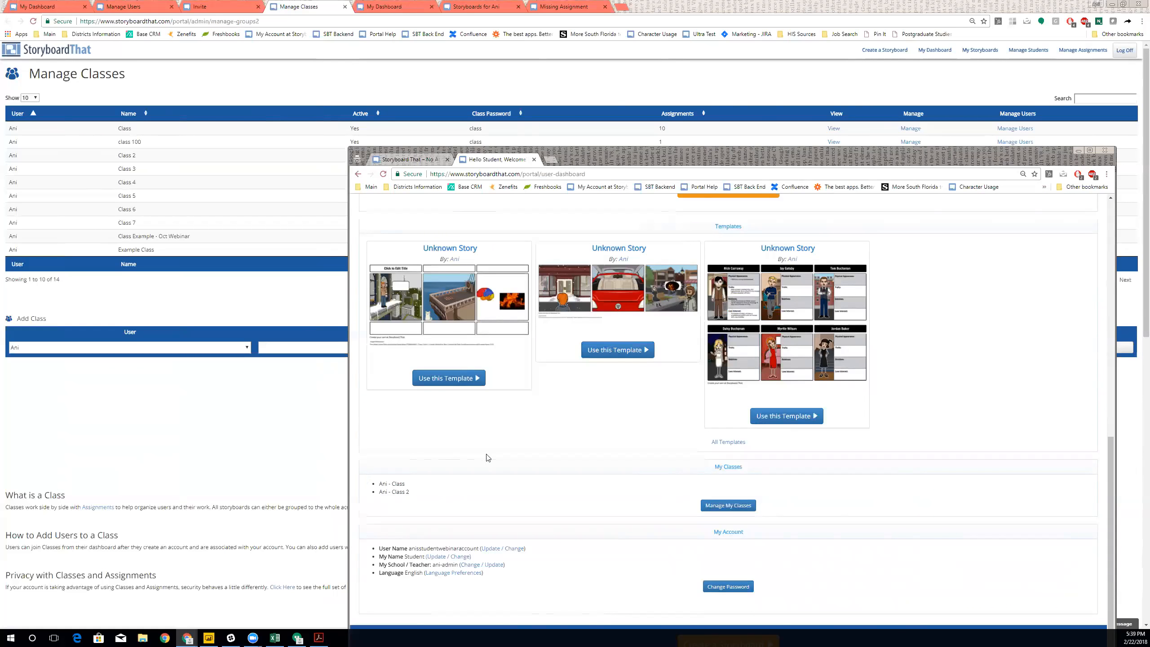
click(192, 88)
click(50, 6)
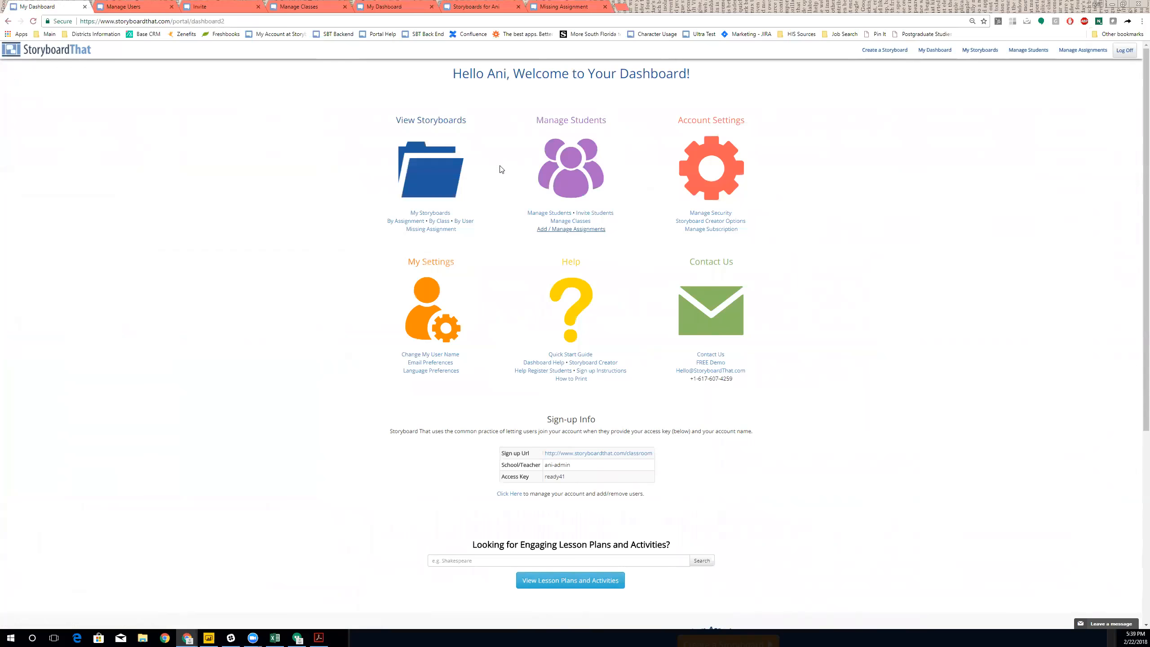
click(708, 222)
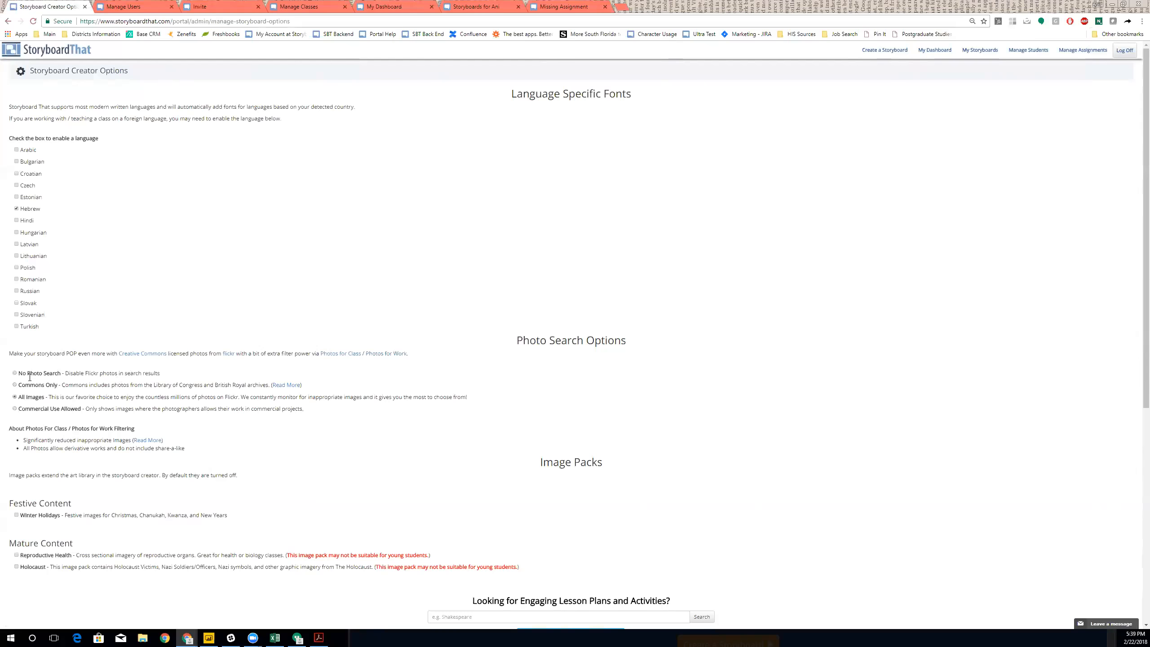
scroll(77, 367, down, 7)
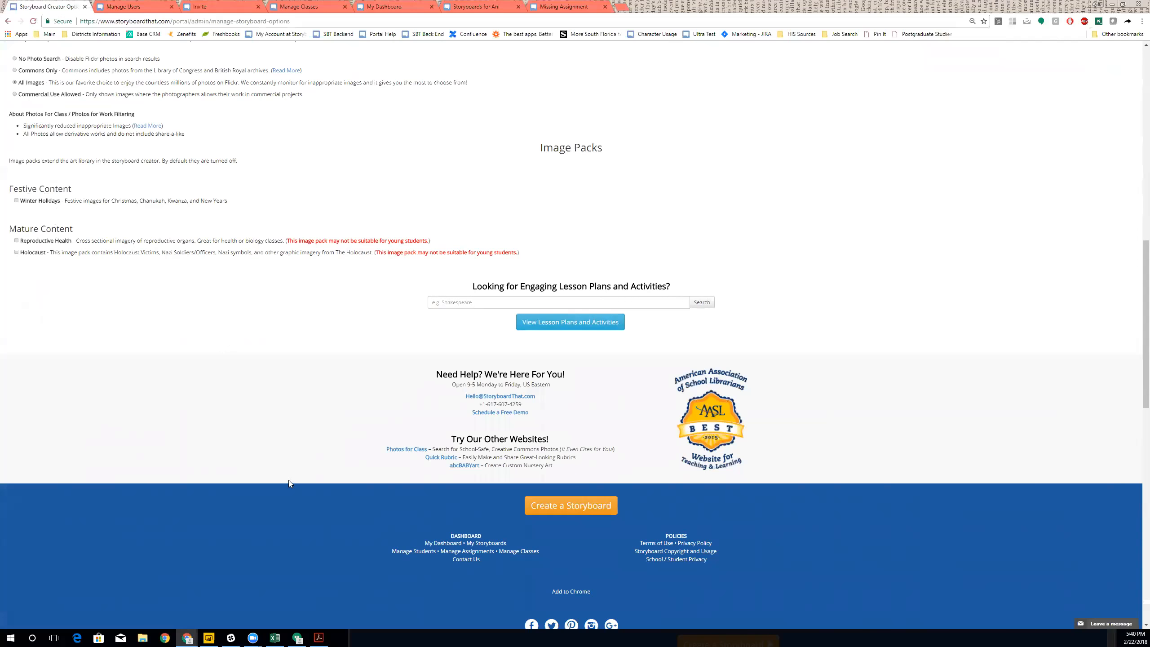
scroll(272, 412, up, 7)
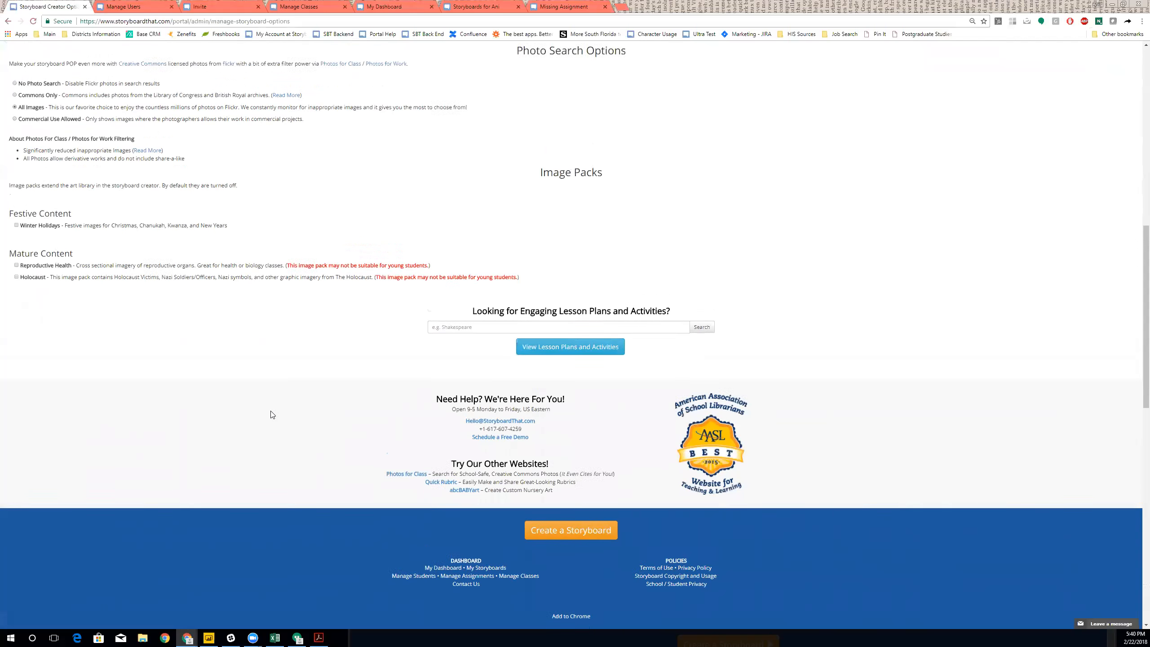
click(39, 50)
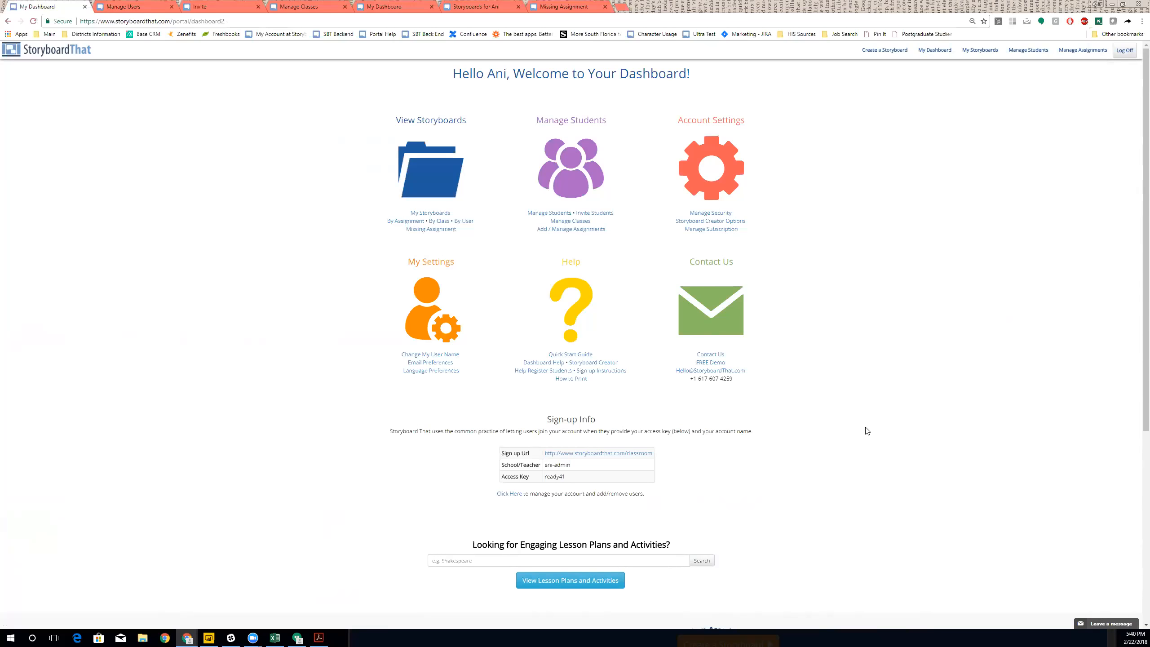
- Start a new storyboard in a new tab and review the layout choices without changing them
middle_click(877, 50)
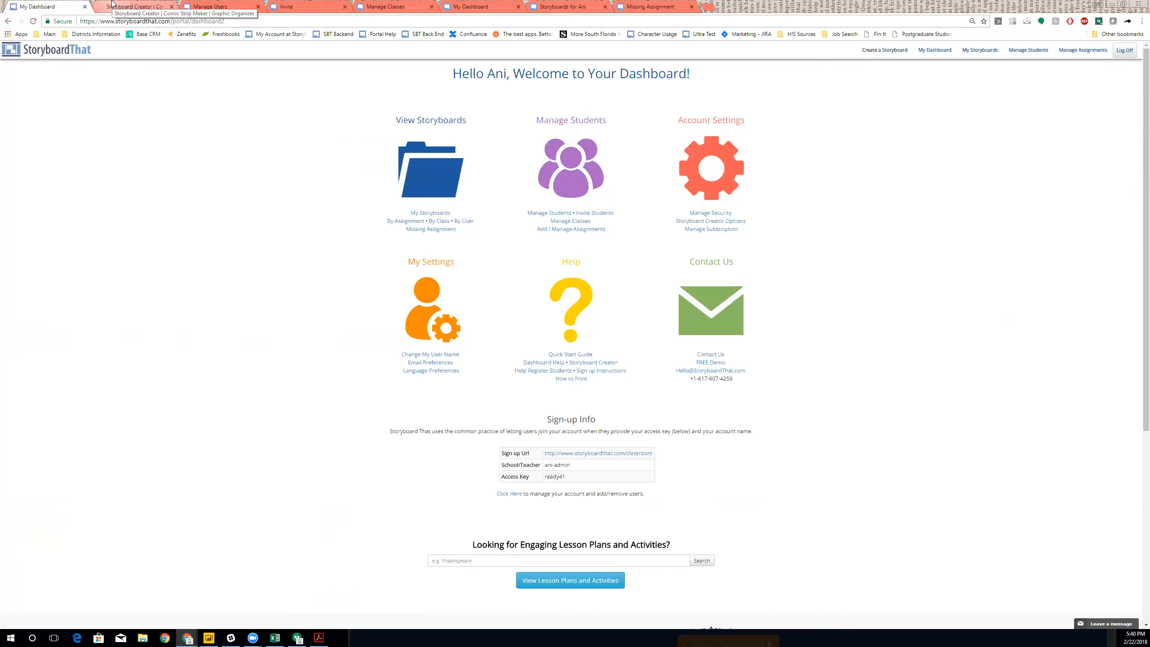
key(ctrl+Tab)
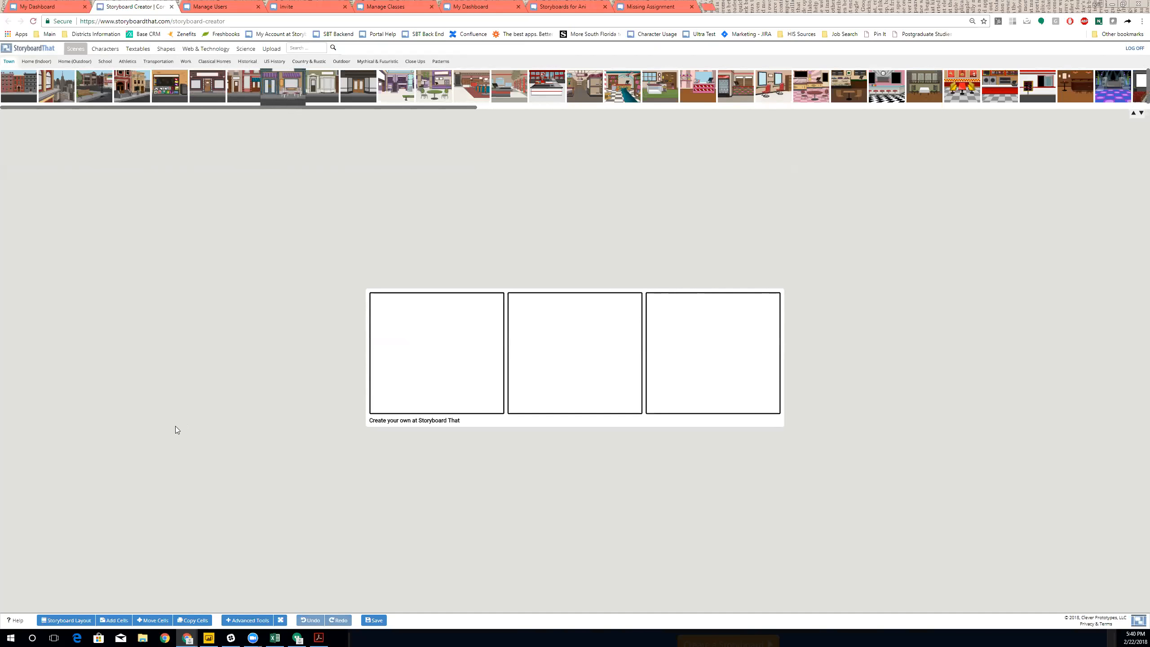
click(65, 621)
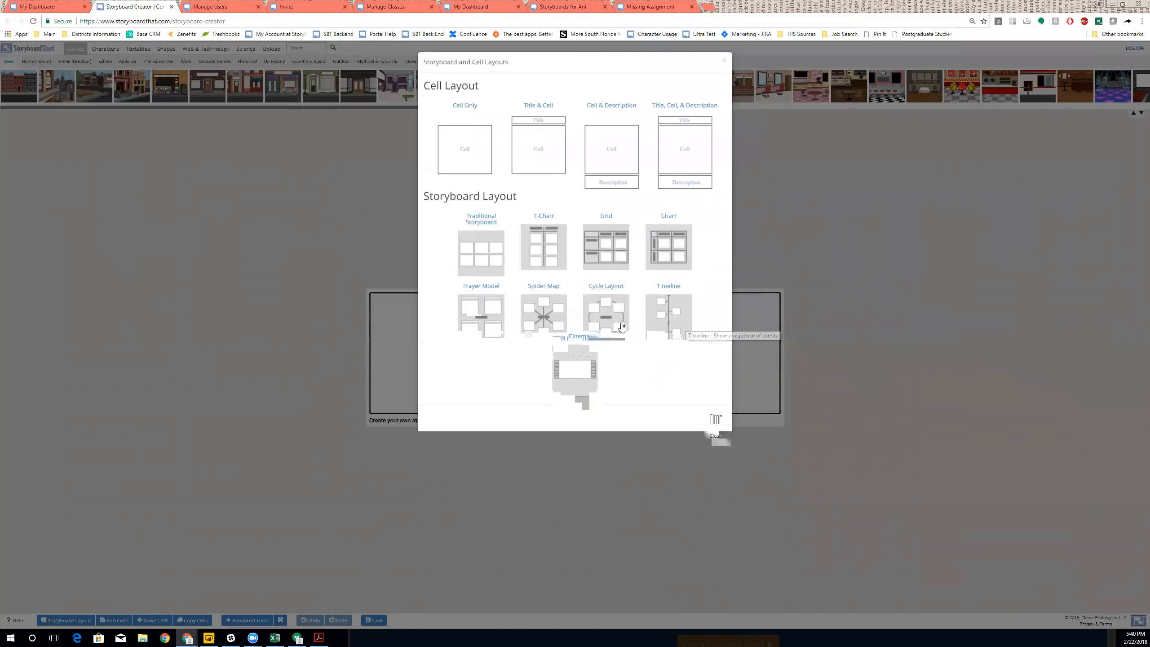
click(675, 541)
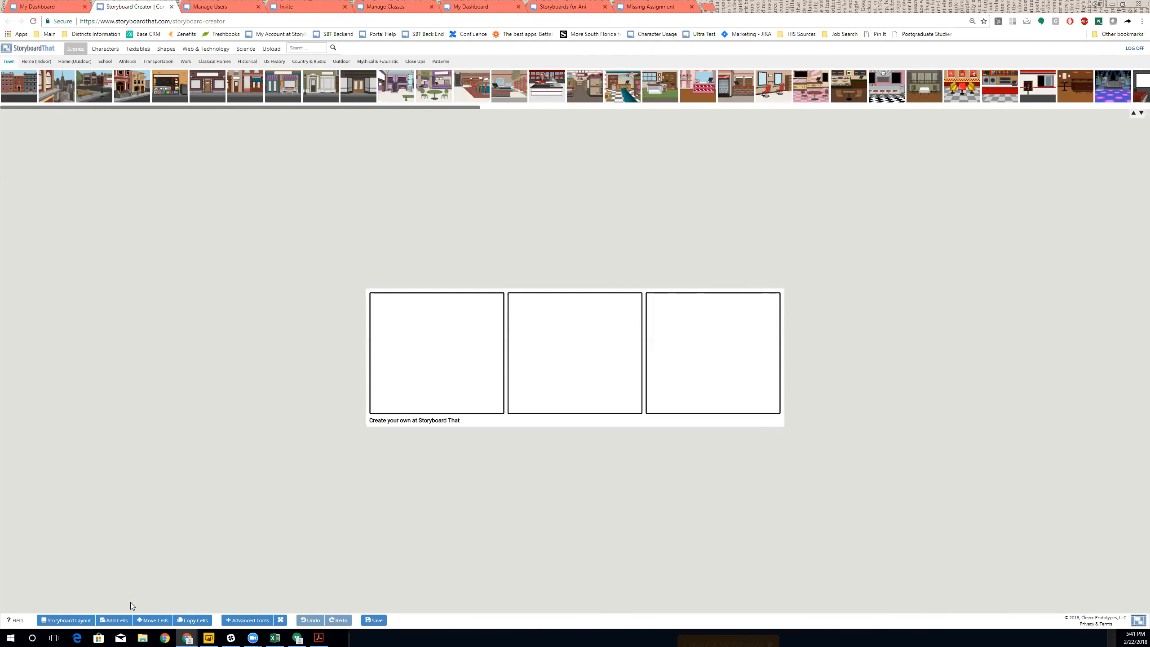
- Try a 6x7 cell grid, then set the storyboard back to a single row of three cells
click(121, 622)
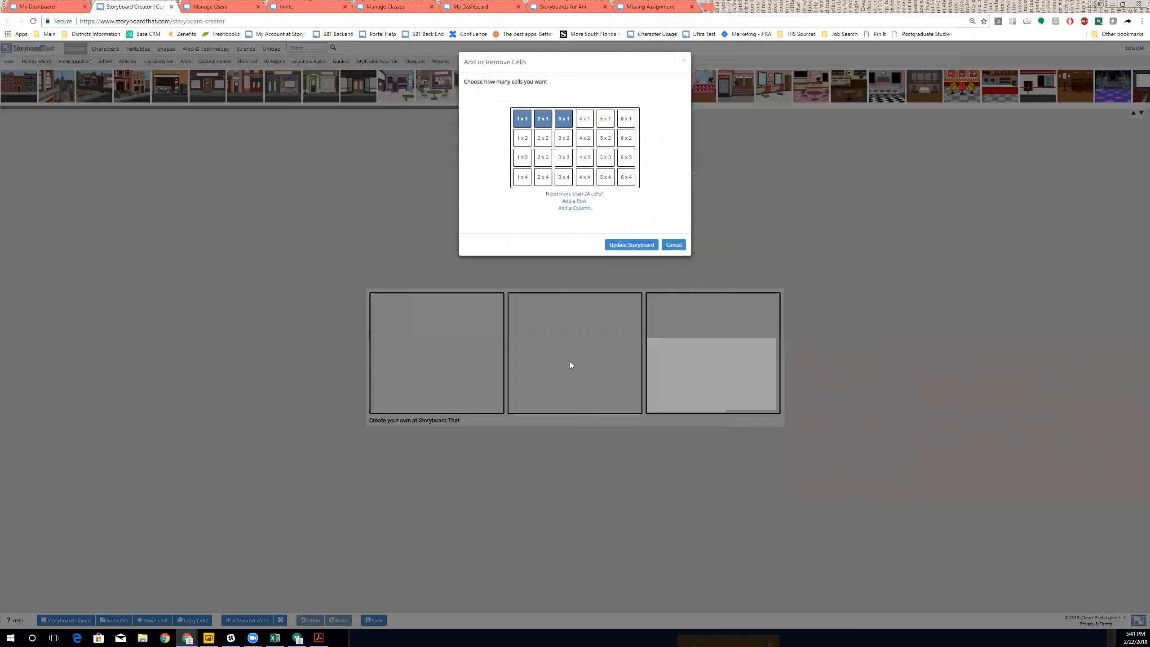
click(626, 177)
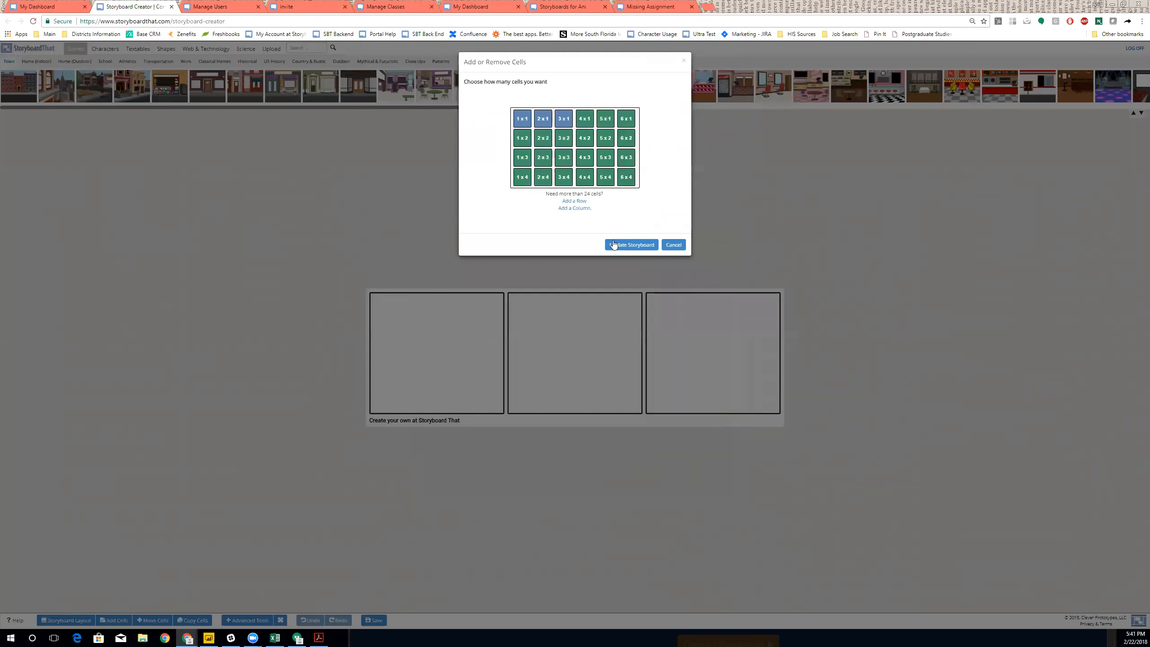
click(581, 202)
click(574, 220)
click(575, 240)
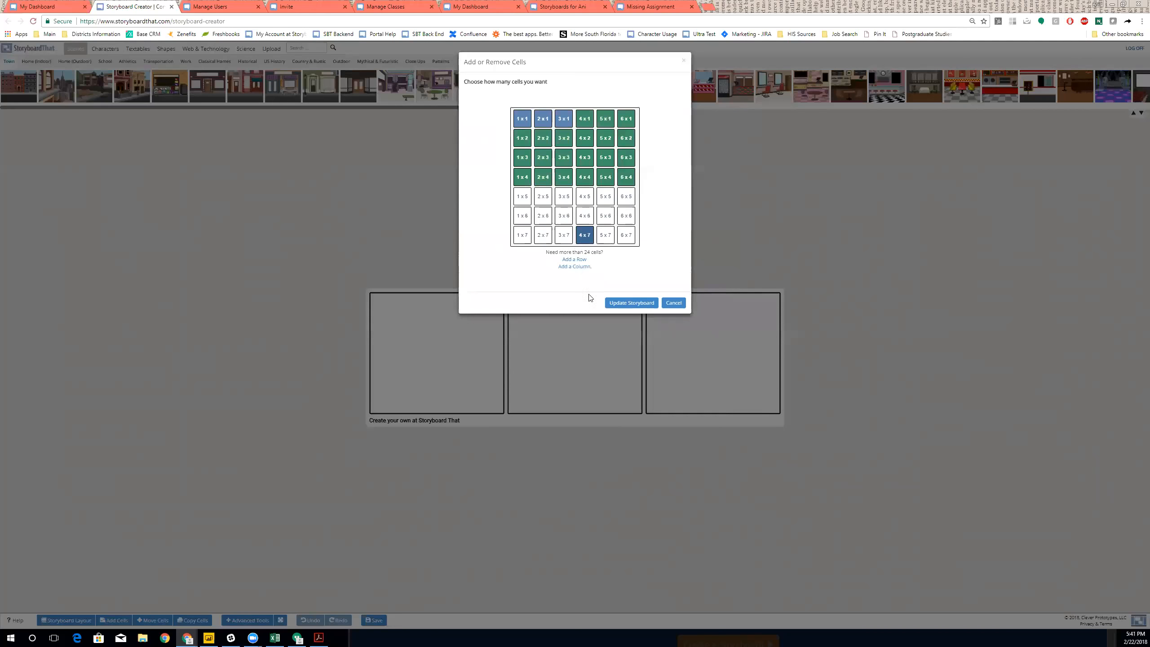
click(627, 235)
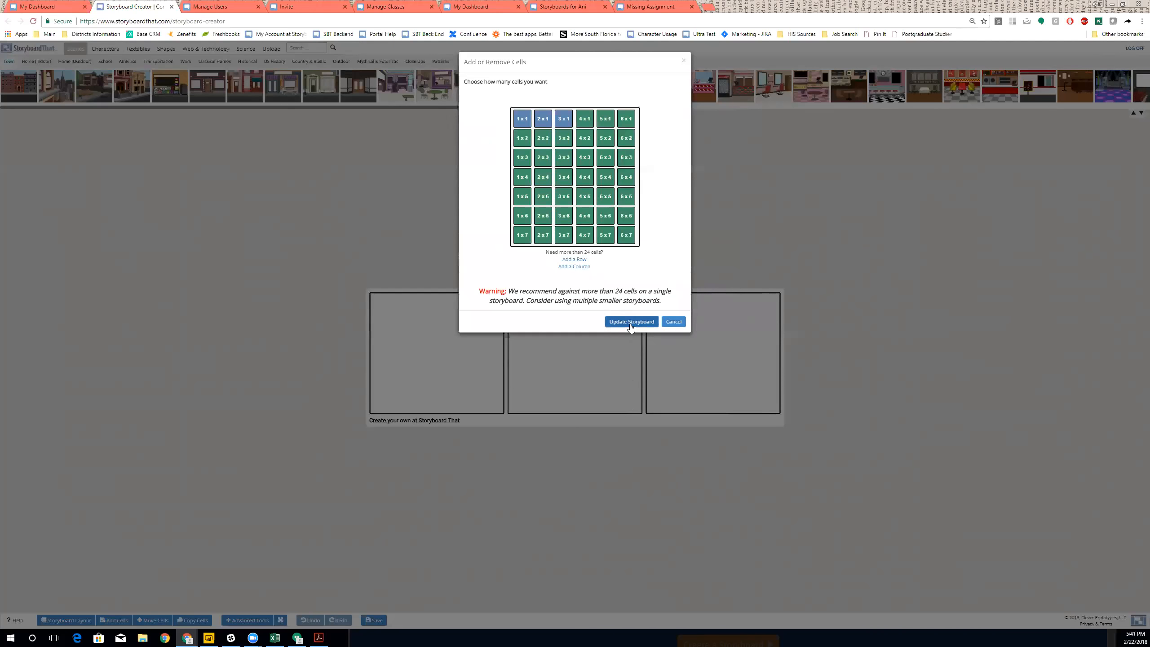
click(632, 302)
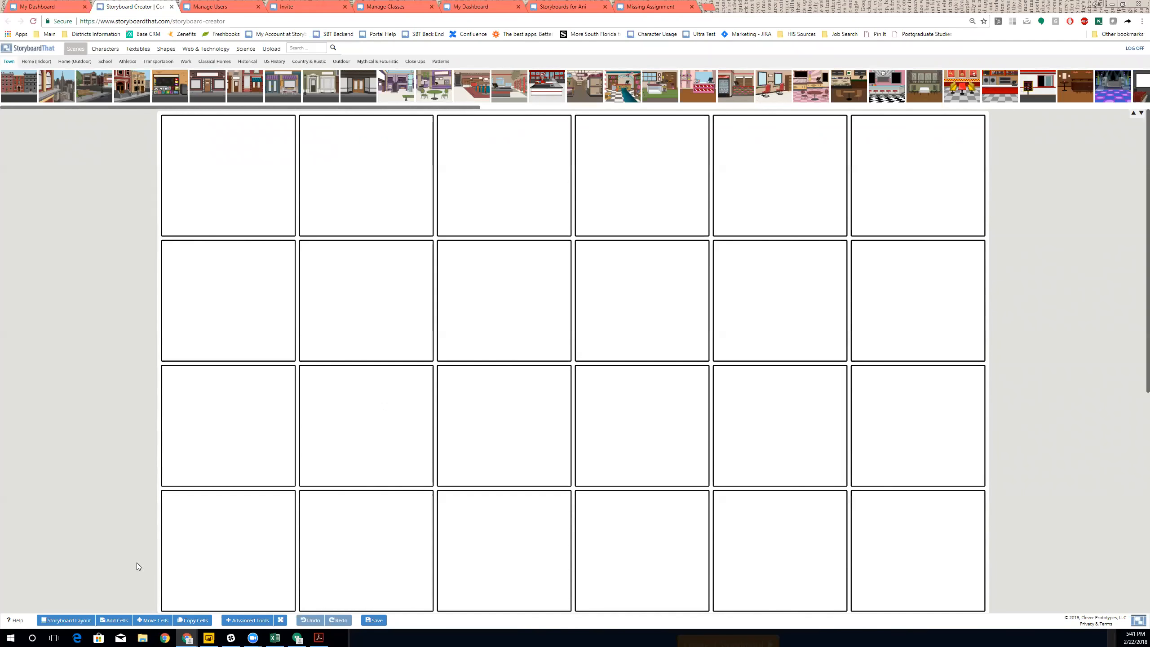
click(115, 620)
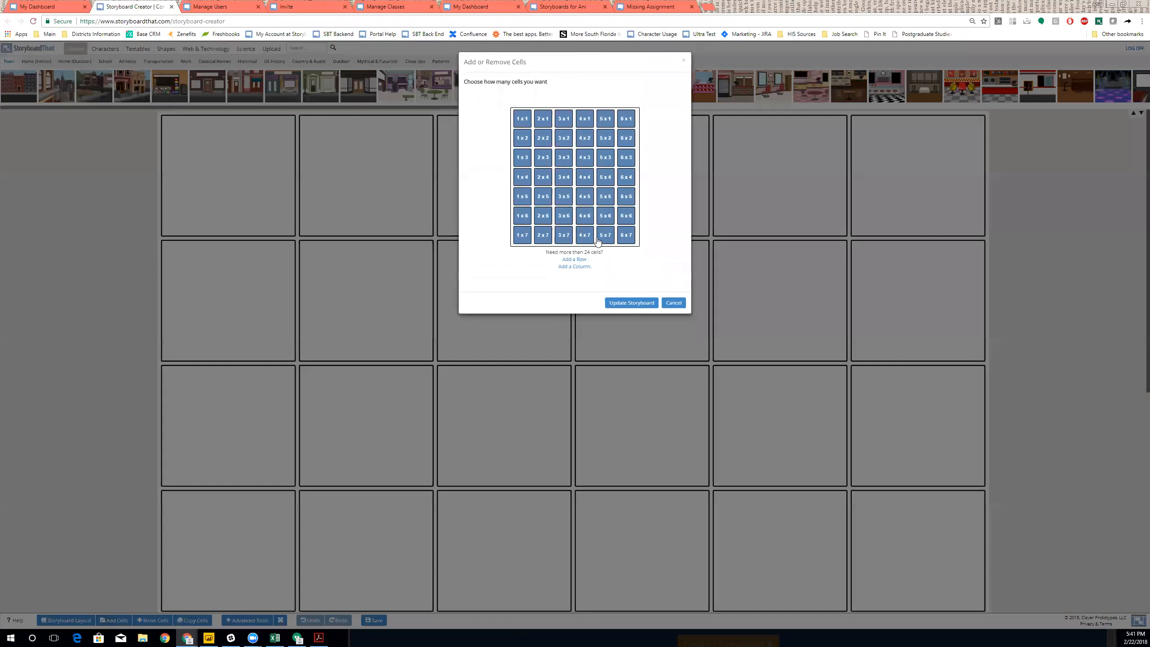
click(570, 119)
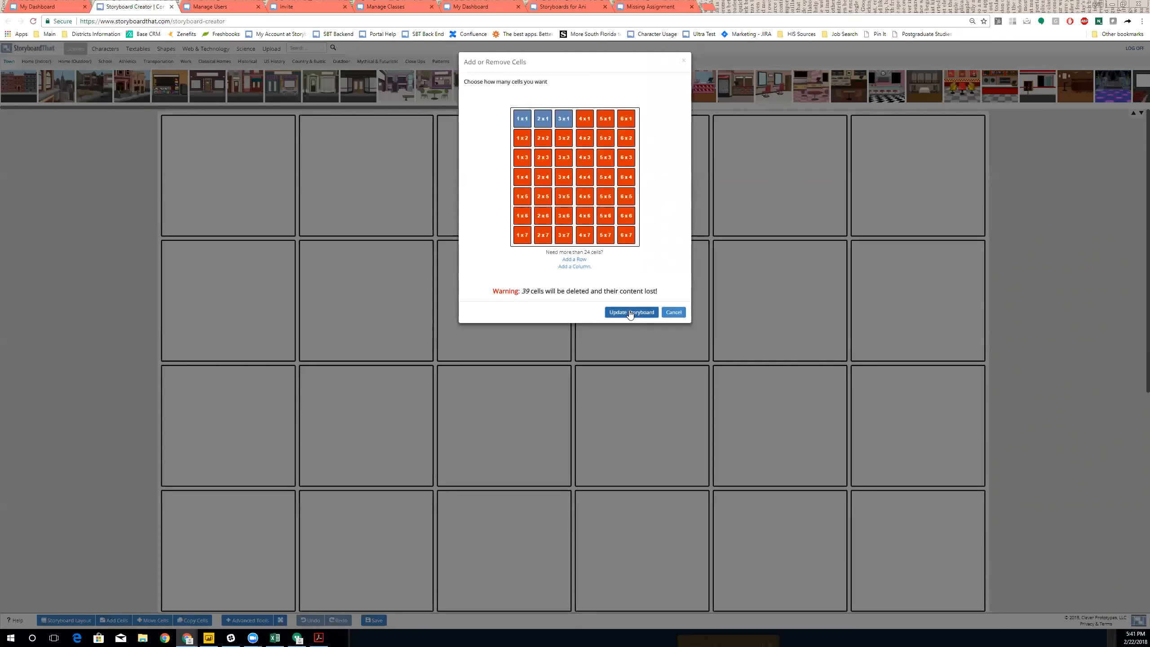
click(630, 312)
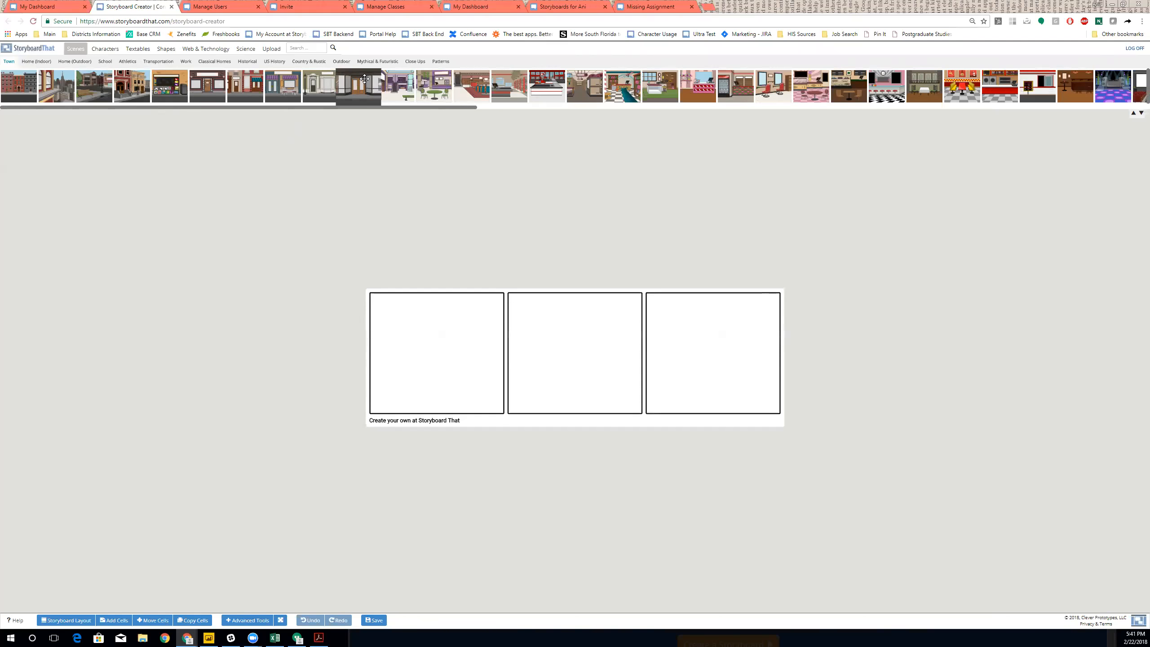
- Put the shopfront scene in cell 1 with a grey building, dark olive doors and olive wall
drag(432, 390, 433, 390)
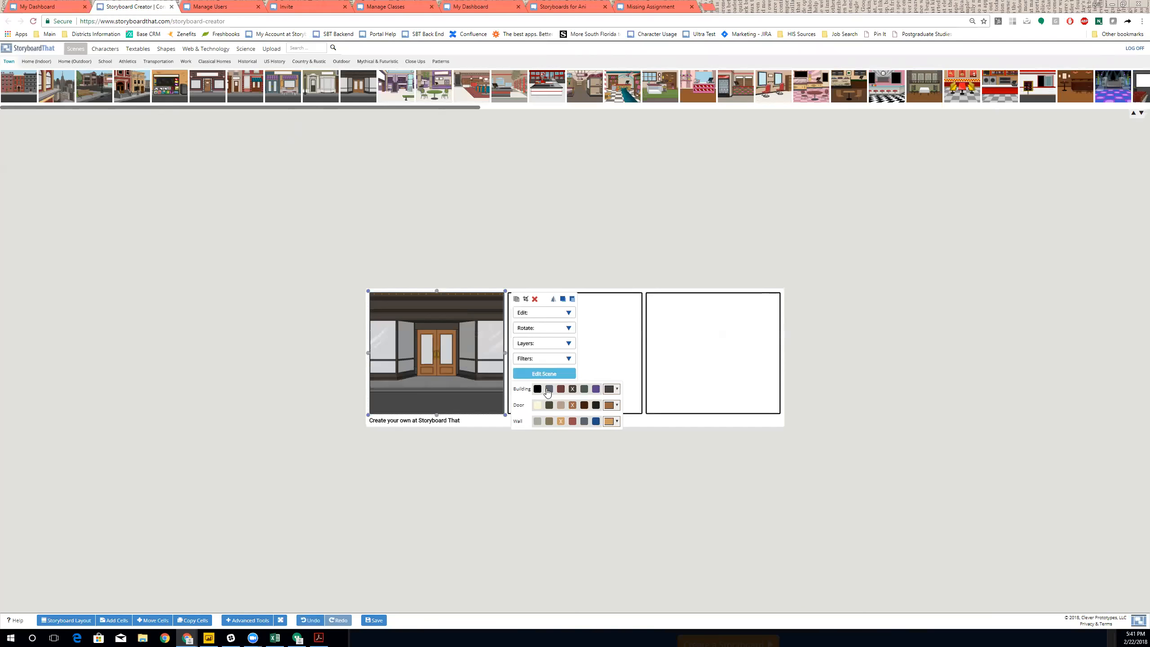
click(549, 389)
click(549, 405)
click(550, 421)
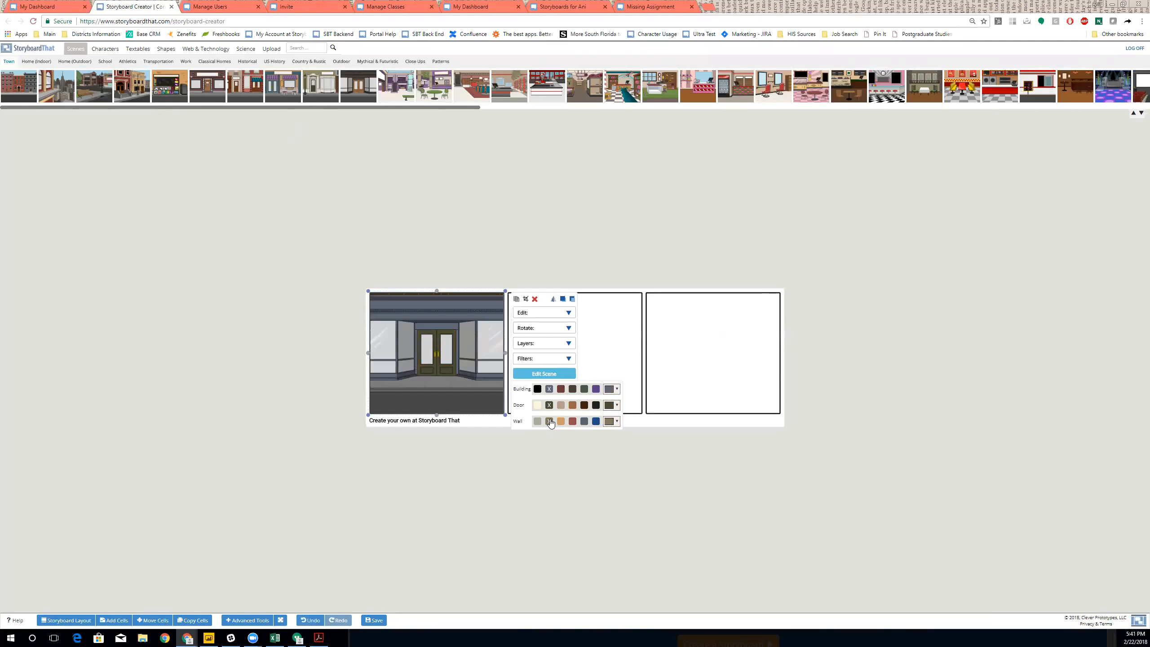
- Set the shopfront scene to daytime with snow and see-through windows
click(536, 375)
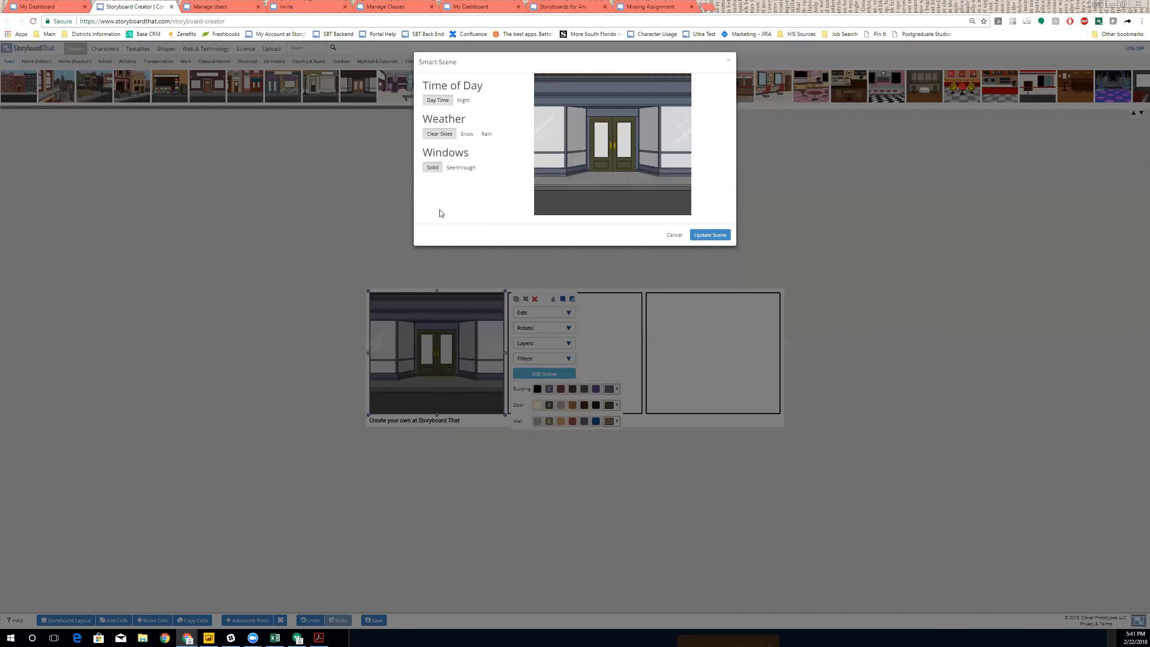
click(463, 100)
click(438, 101)
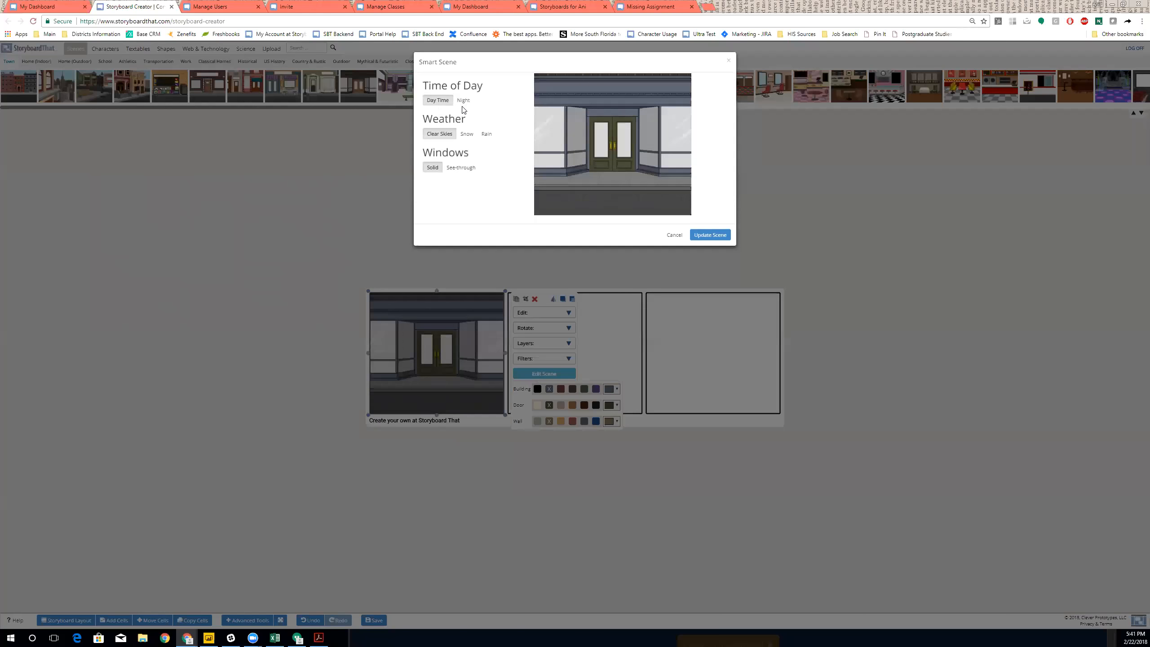
click(471, 136)
click(462, 169)
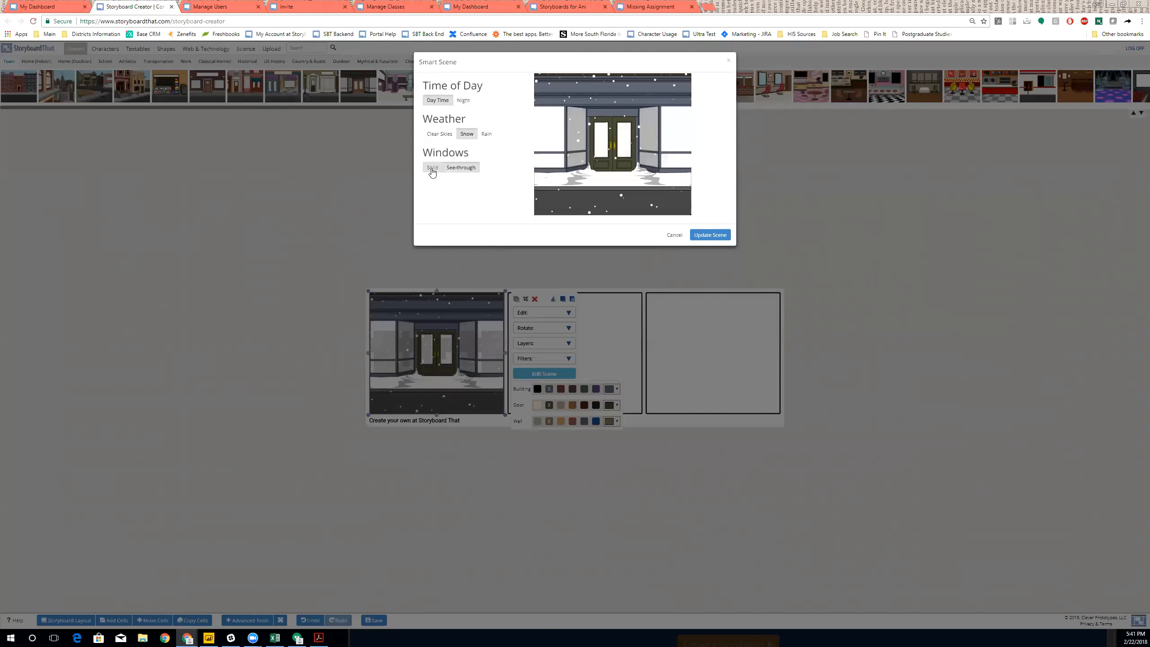
click(711, 235)
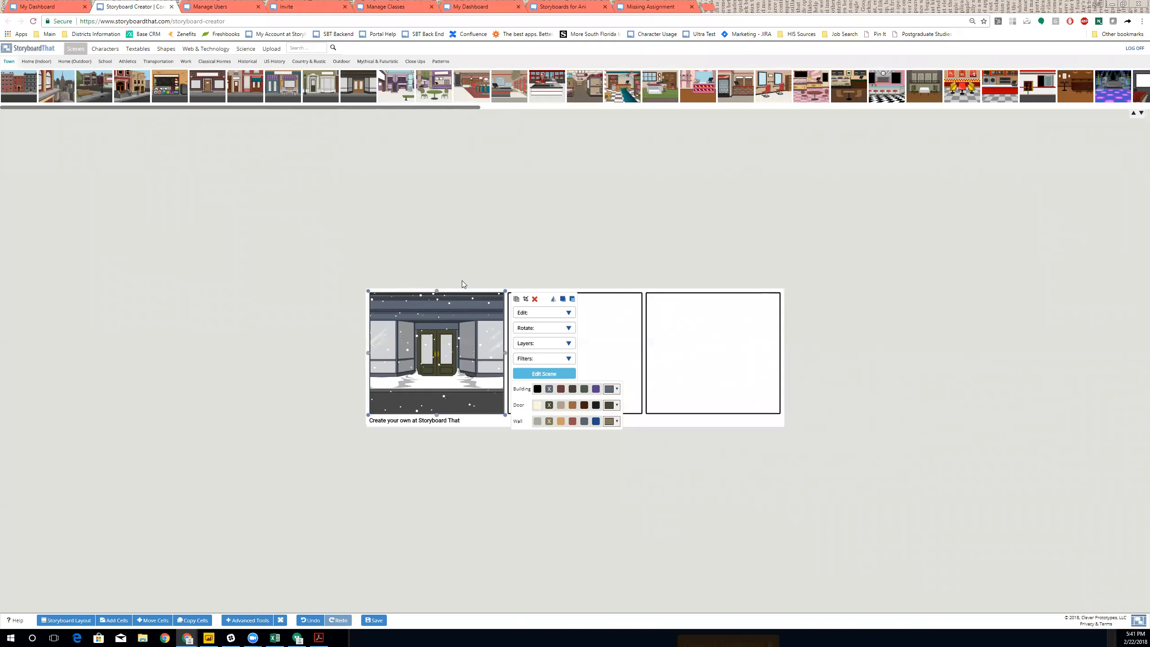
- Add the store-counter scene to cell 1 behind the storefront
drag(647, 86, 429, 345)
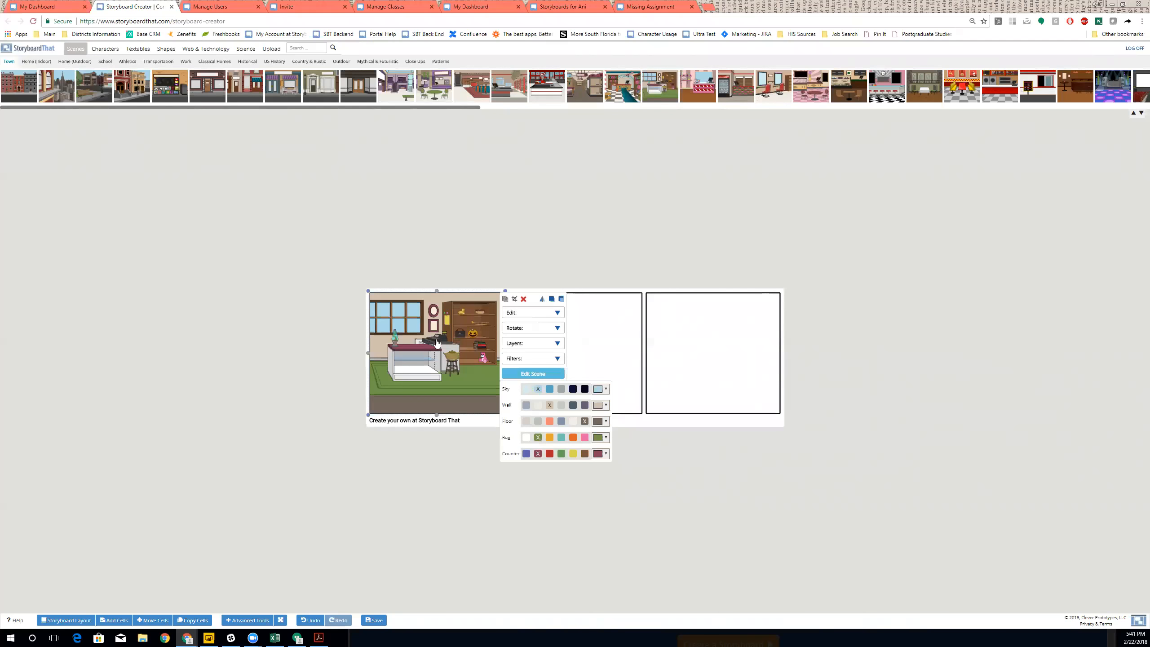
click(572, 300)
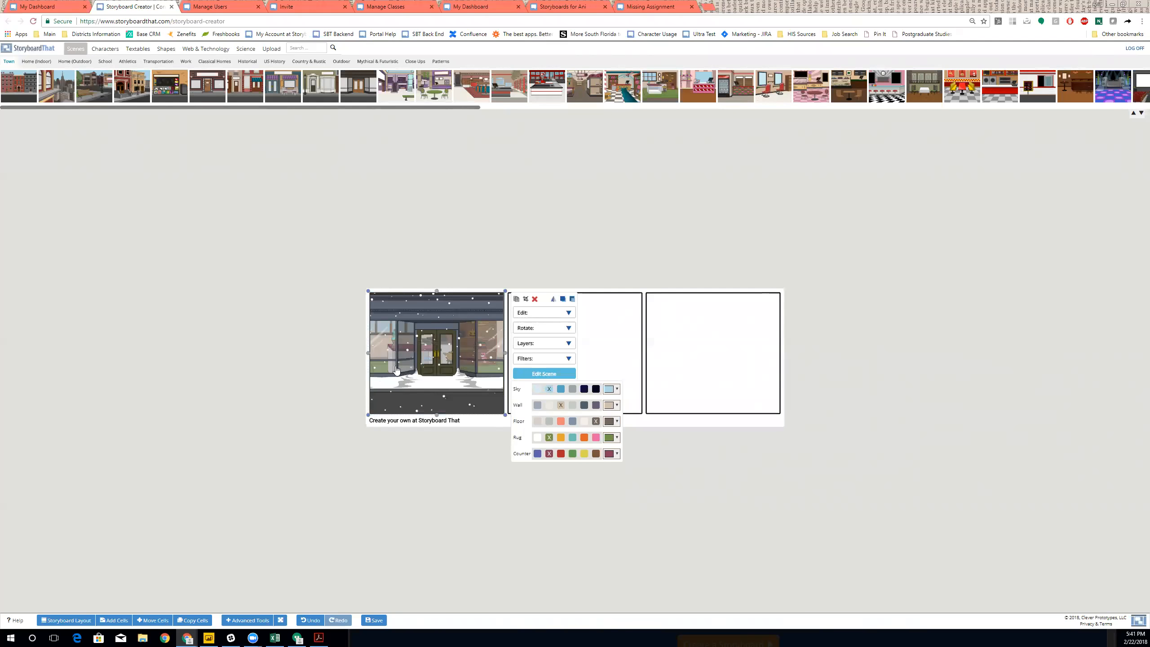
click(414, 185)
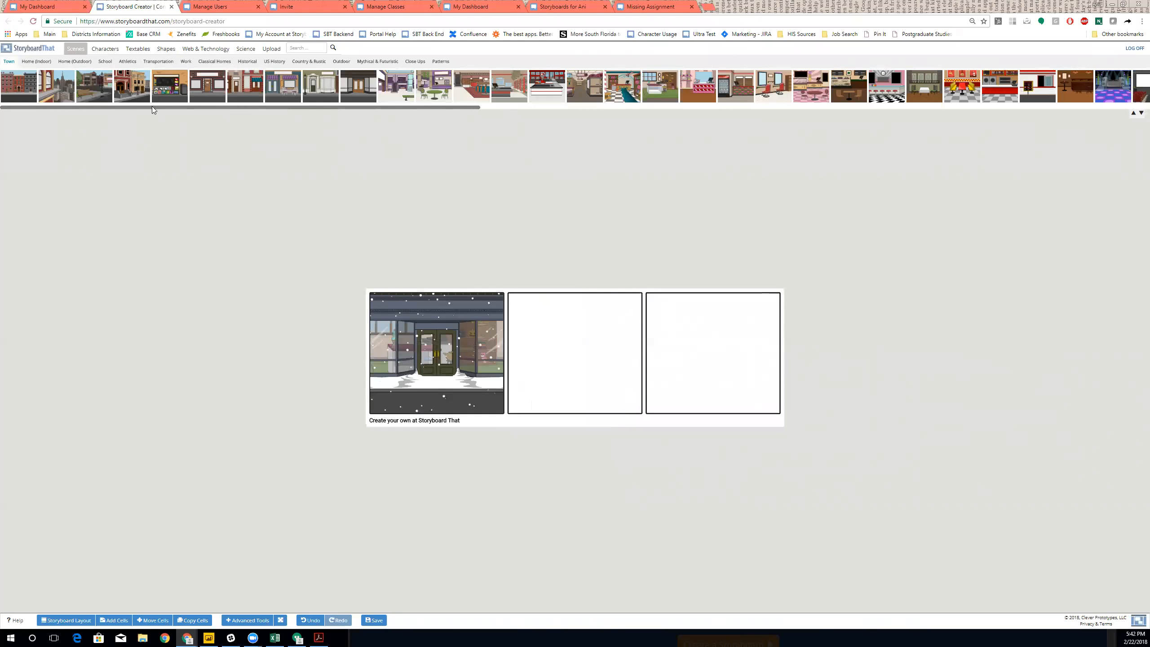
- Place the city-window scene in cell 2 with see-through windows, keeping the city view
drag(57, 87, 586, 376)
double_click(598, 369)
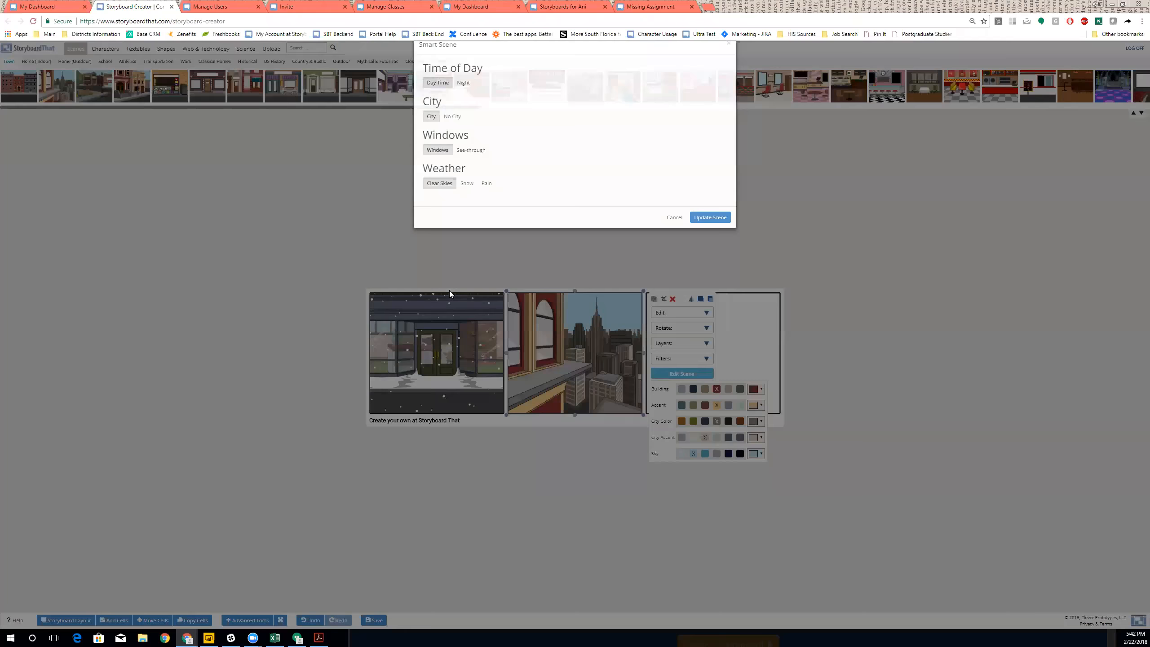
click(471, 167)
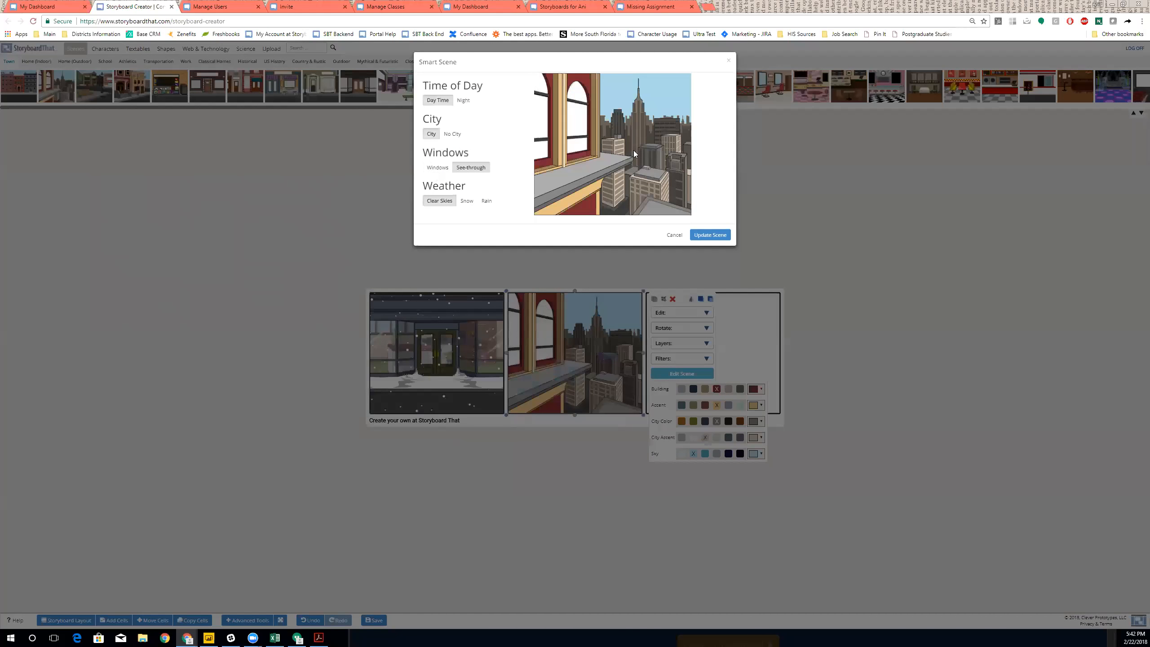
click(467, 201)
click(487, 200)
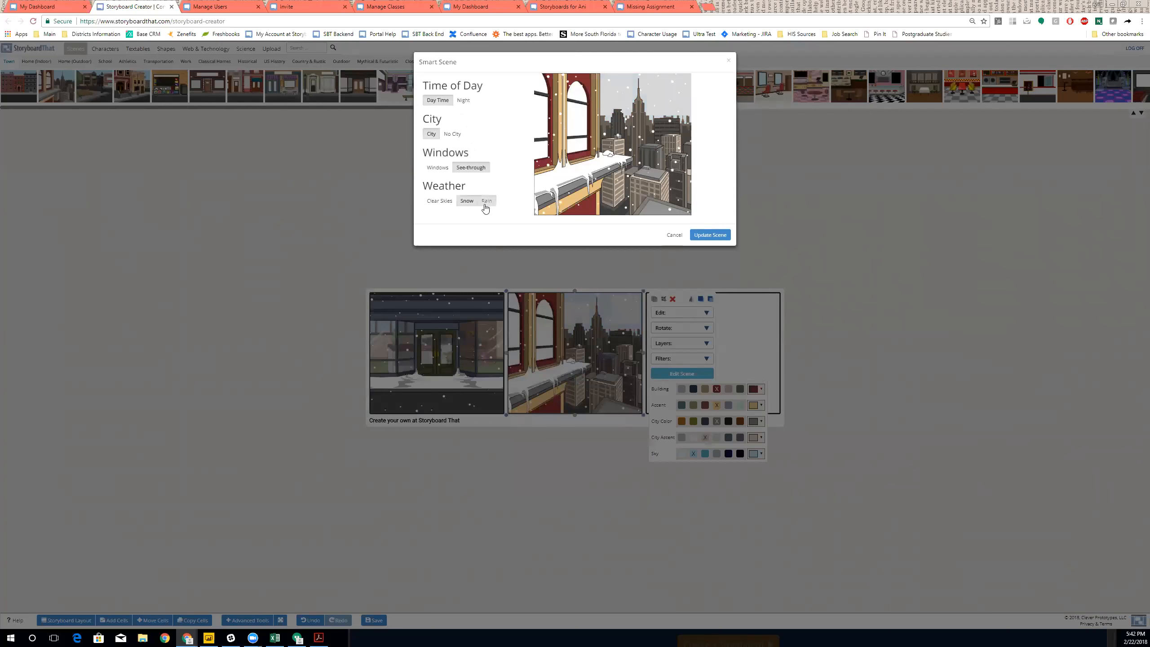
click(453, 134)
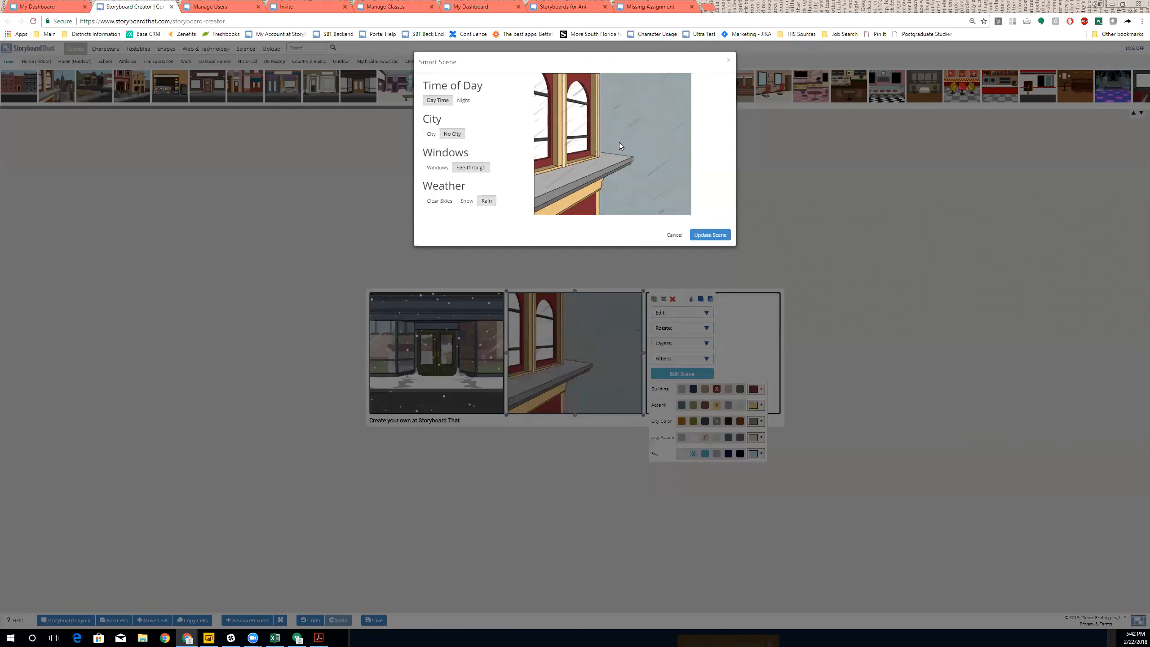
click(431, 134)
click(709, 235)
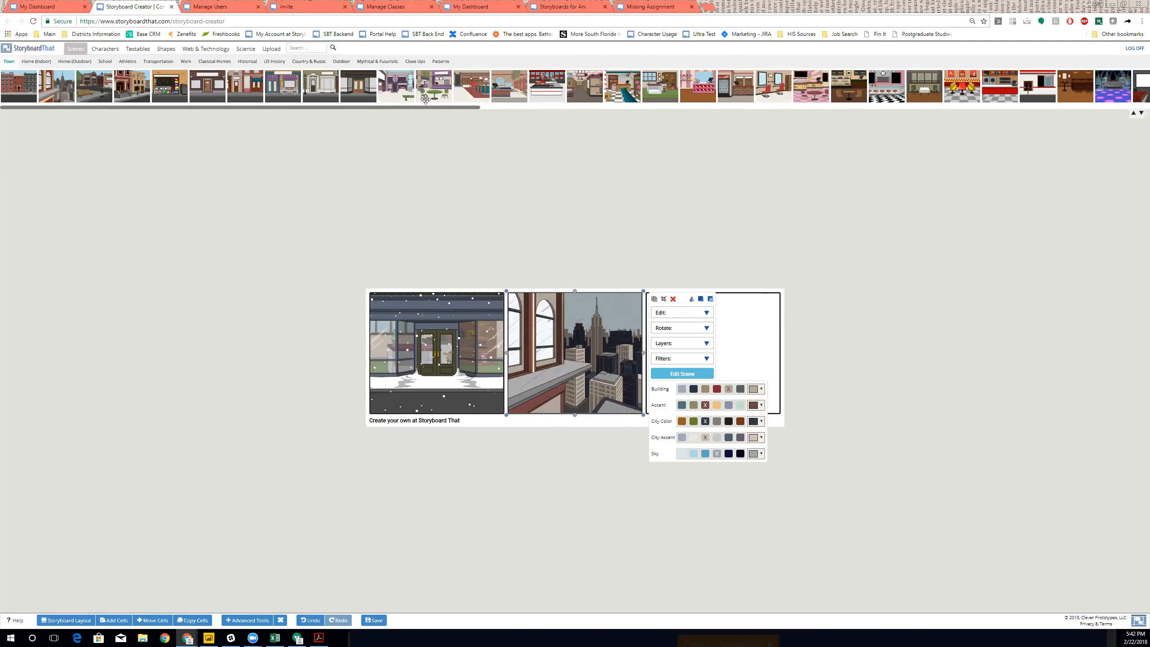
- Add the bookcase bedroom from Home (Indoor) to cell 2, behind the city scene
click(33, 61)
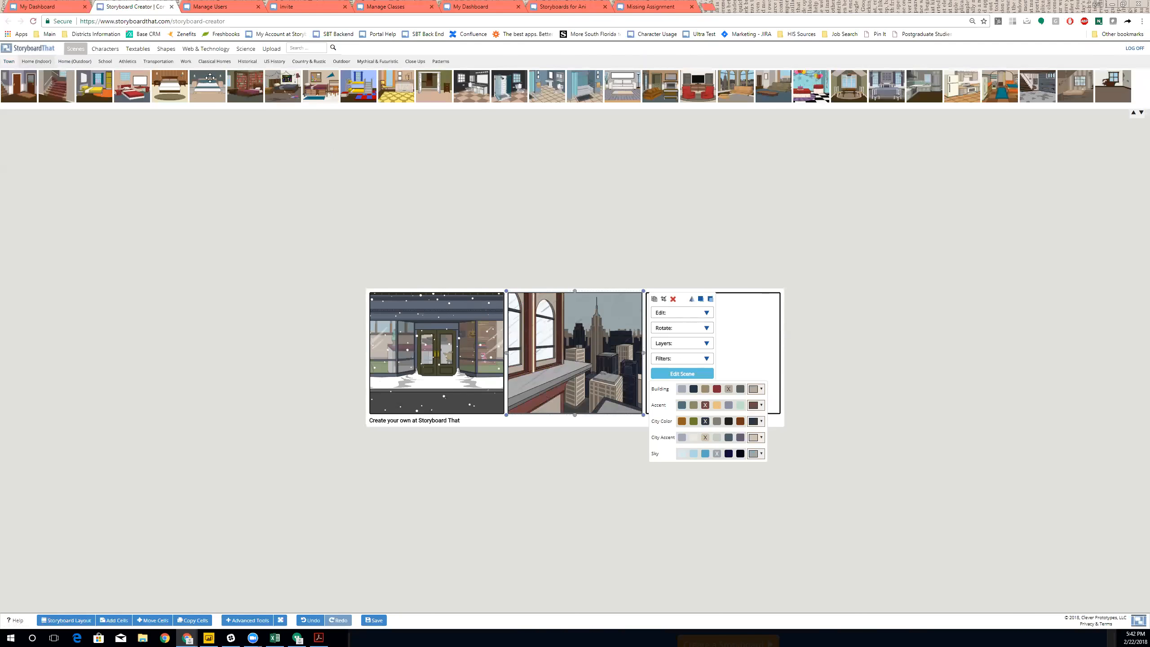
drag(246, 81, 553, 365)
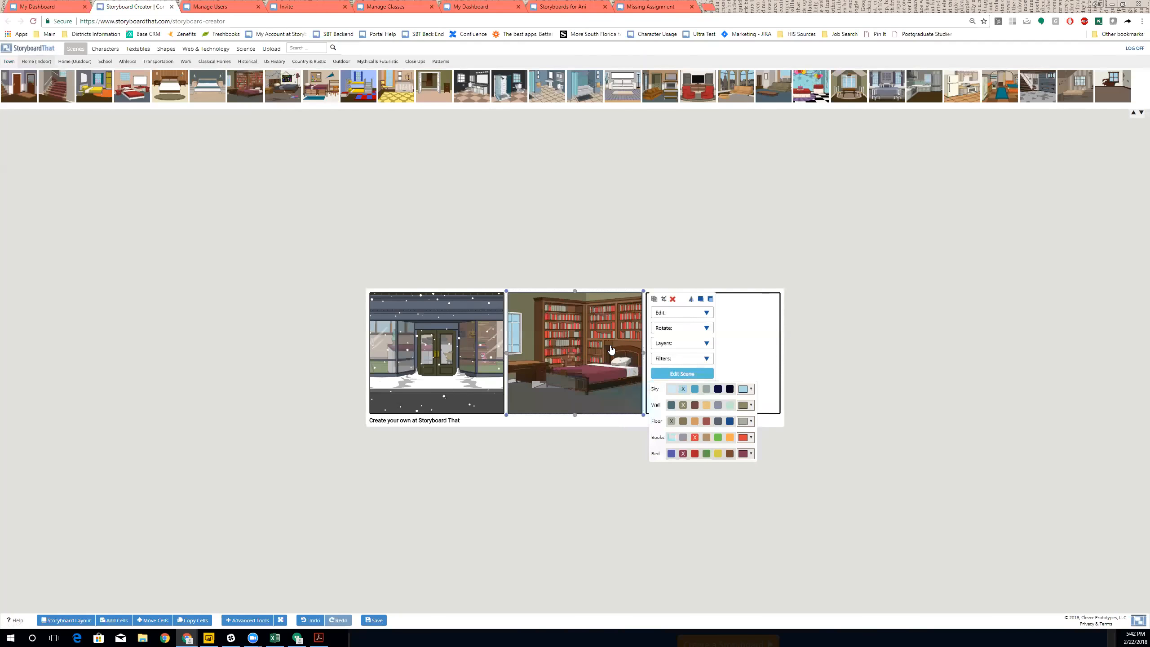
click(683, 343)
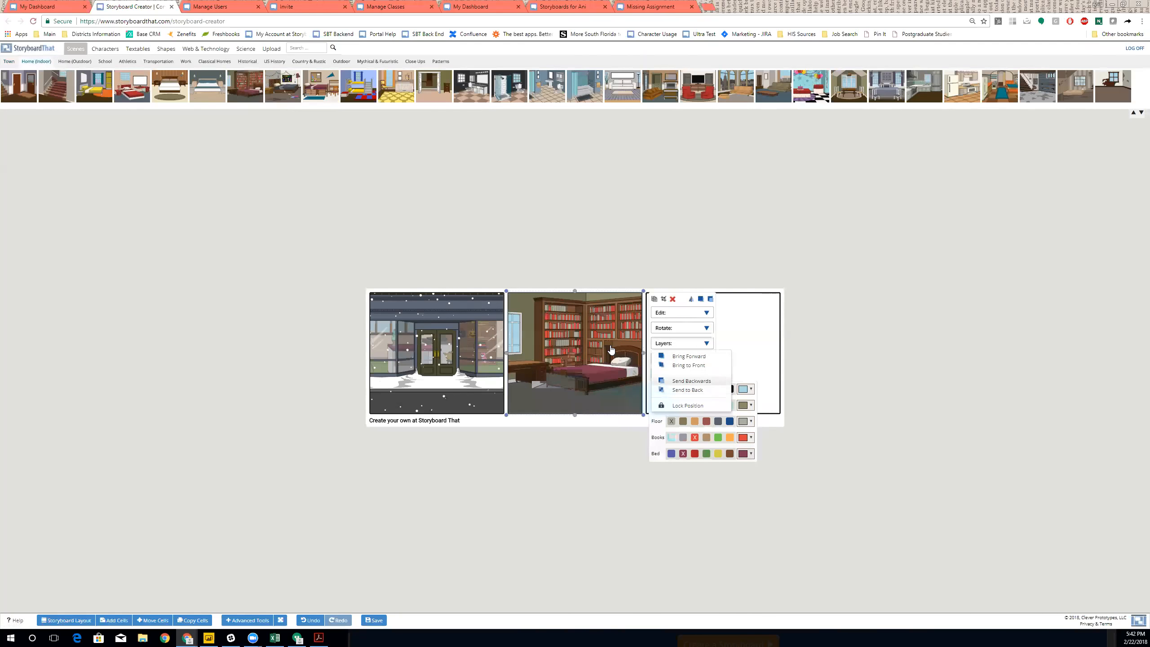
click(676, 382)
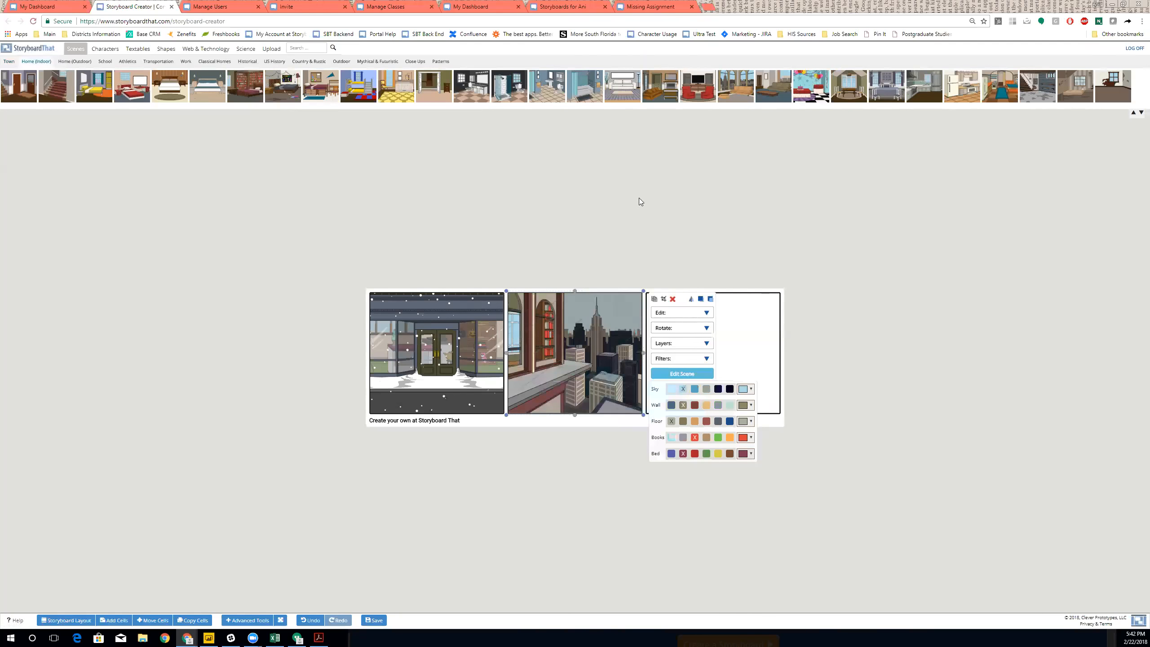
click(562, 220)
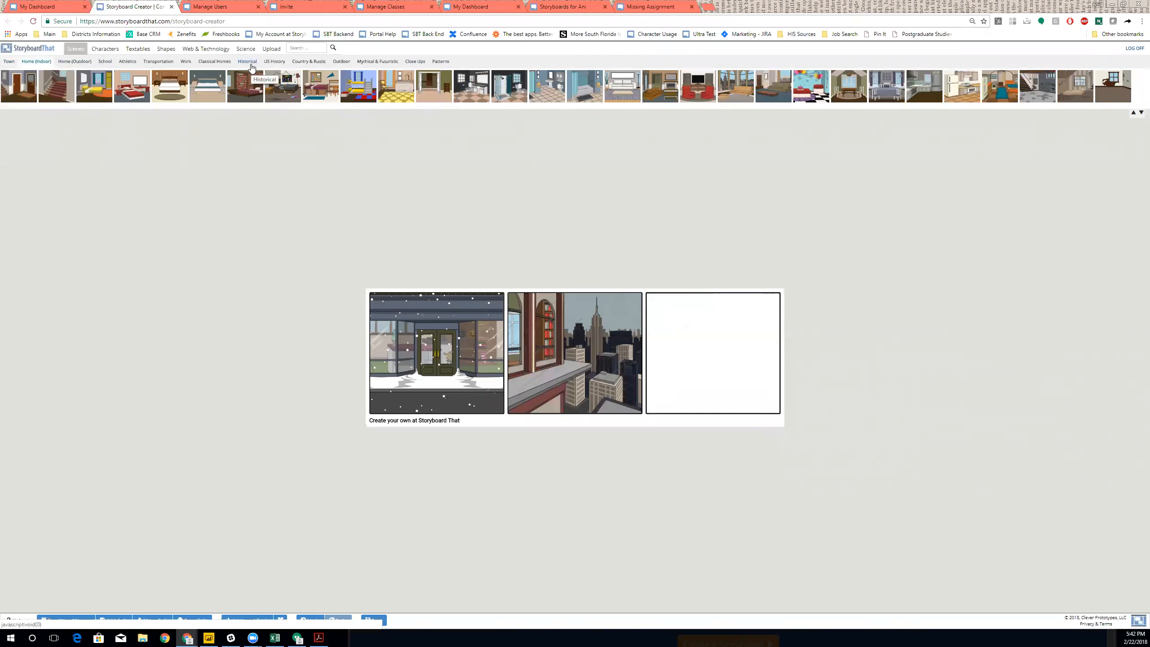
- Fill the third cell with the grey tree close-up scene and show the character library
click(415, 62)
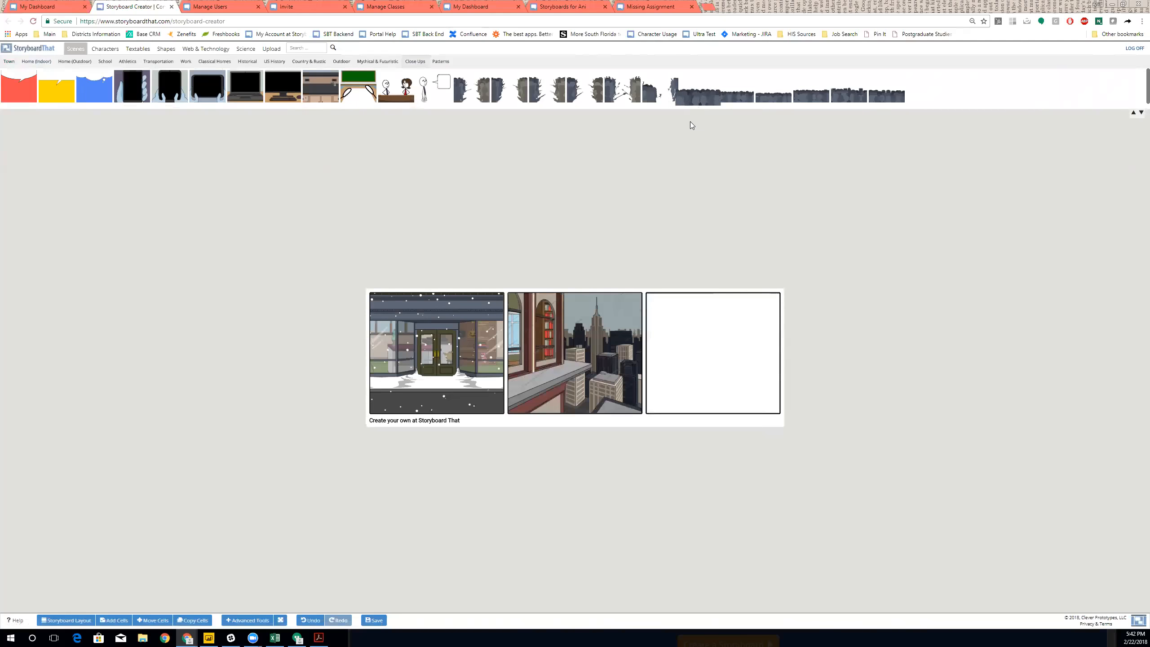
drag(625, 94, 717, 383)
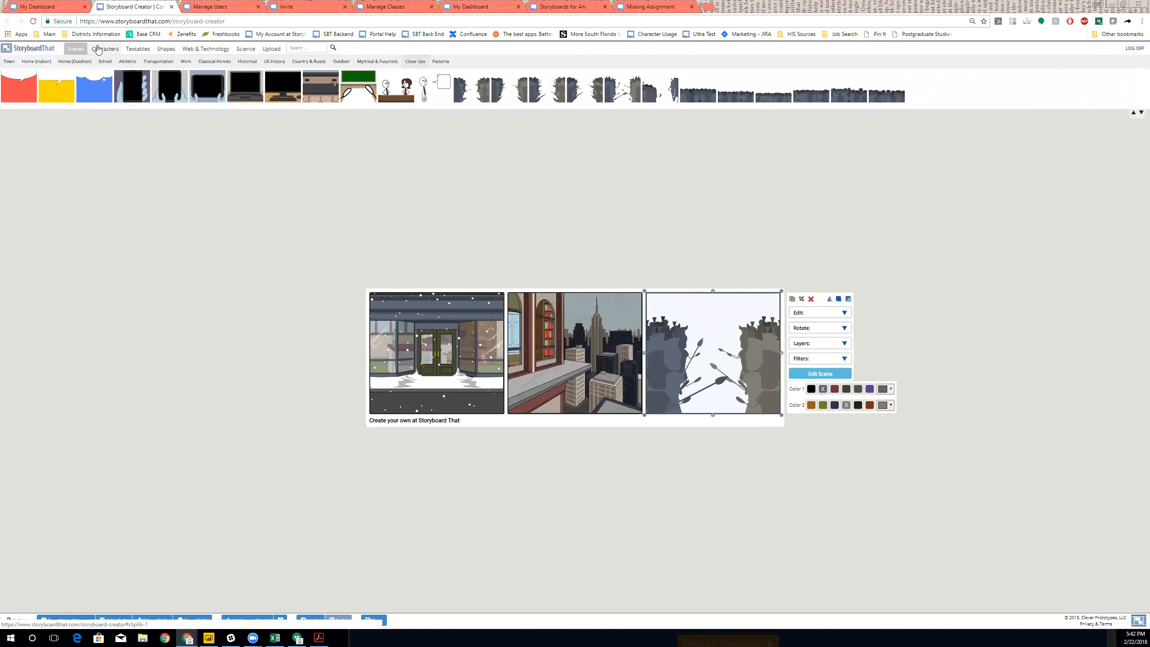
click(95, 48)
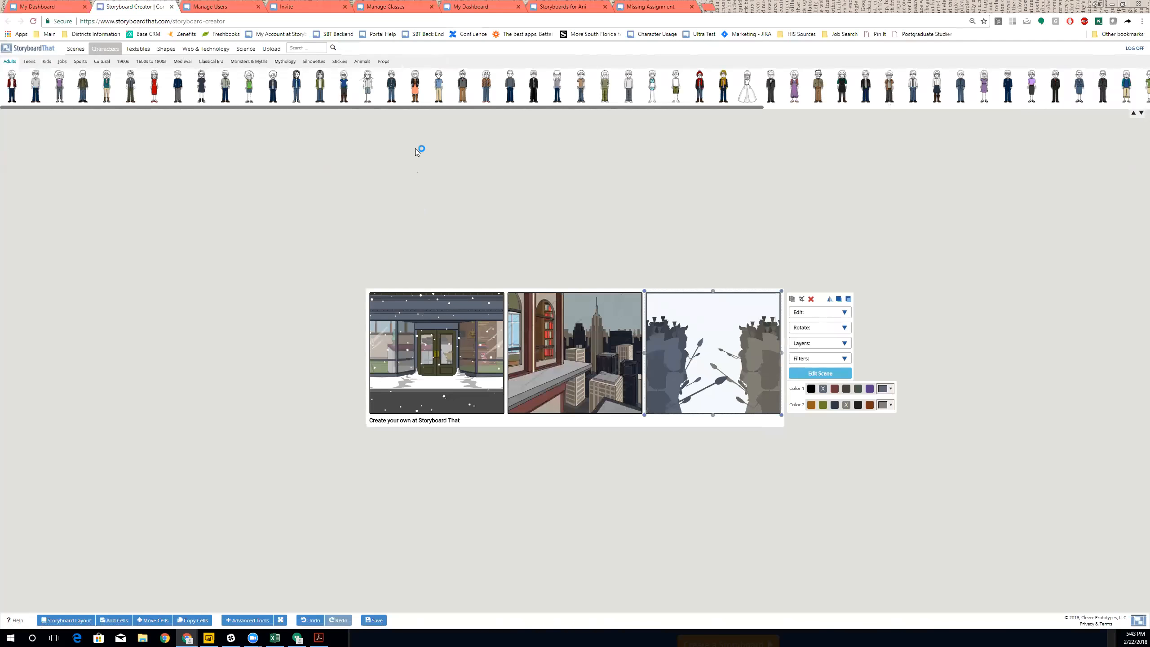
- Add a man to cell 1 with orange hair, peach skin, olive eyes, tan shirt, beige shoes
drag(510, 86, 472, 370)
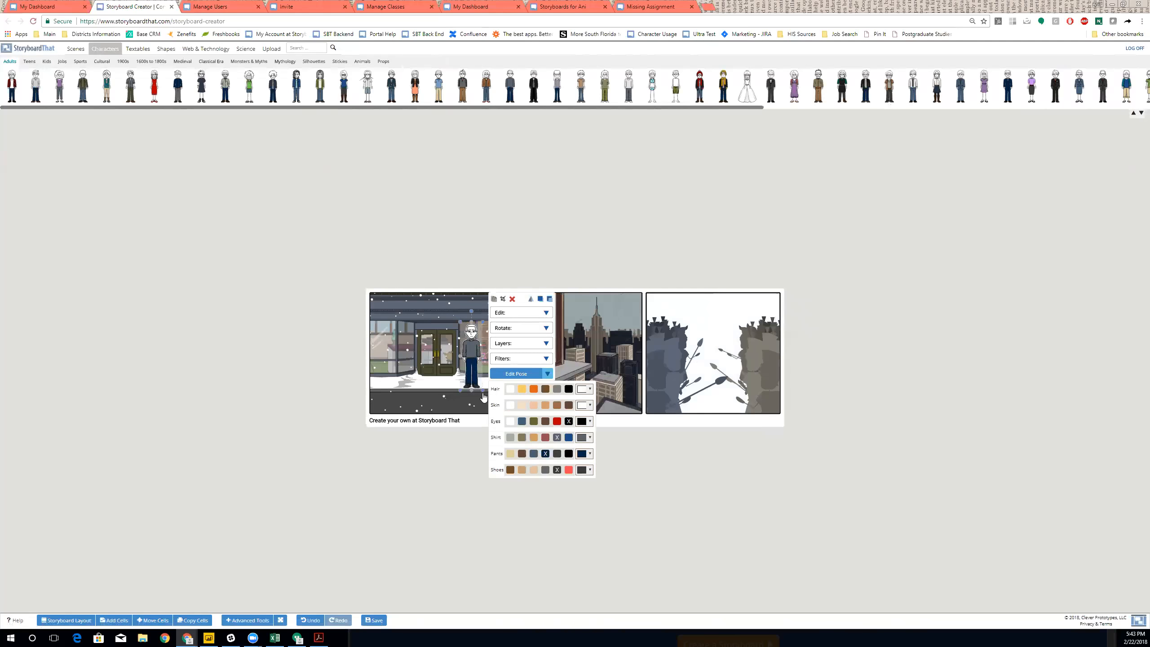
click(534, 389)
click(534, 405)
click(534, 421)
click(534, 438)
click(534, 454)
click(534, 470)
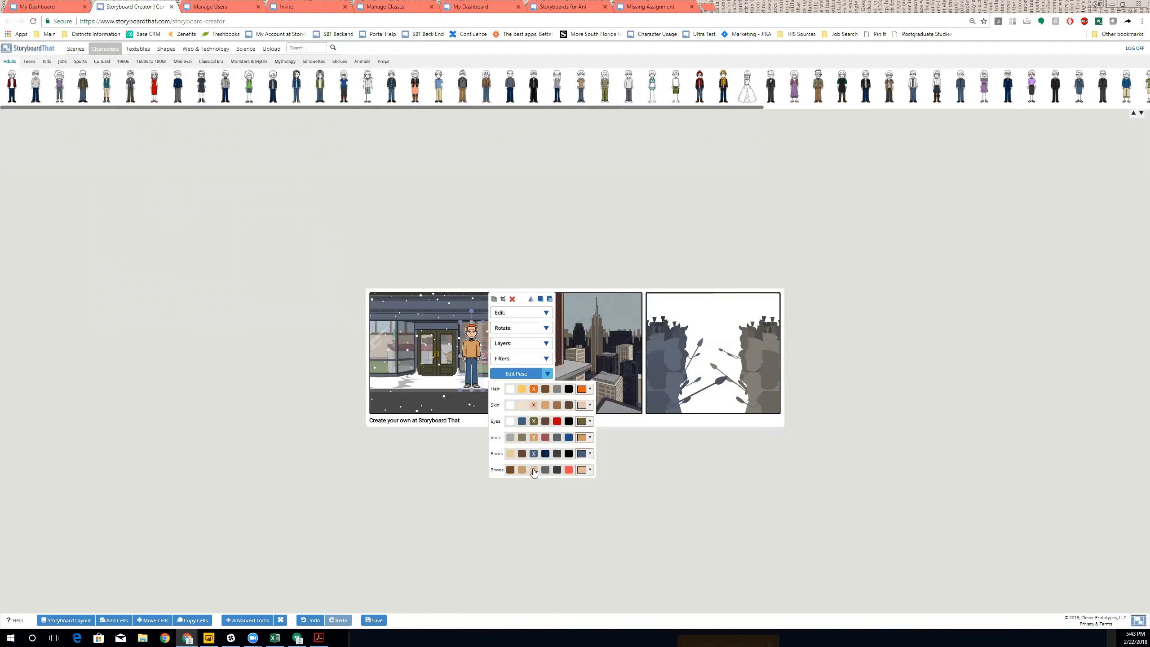
- Pose the man with closed eyes, hands on cheeks and crossed legs
click(516, 374)
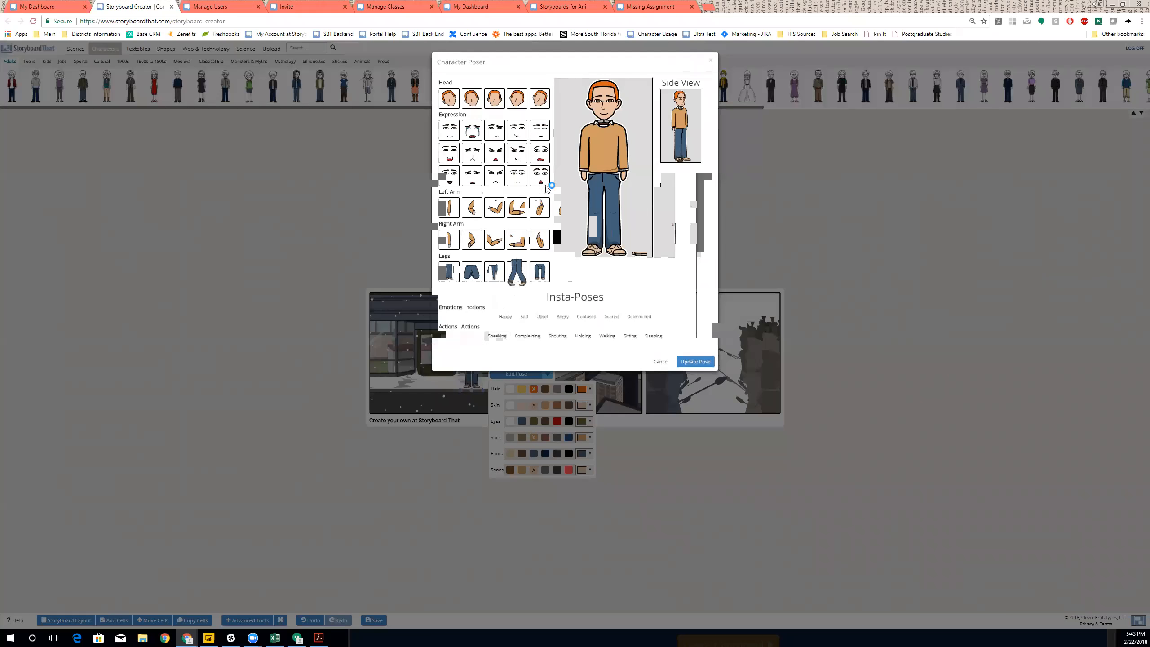
click(543, 138)
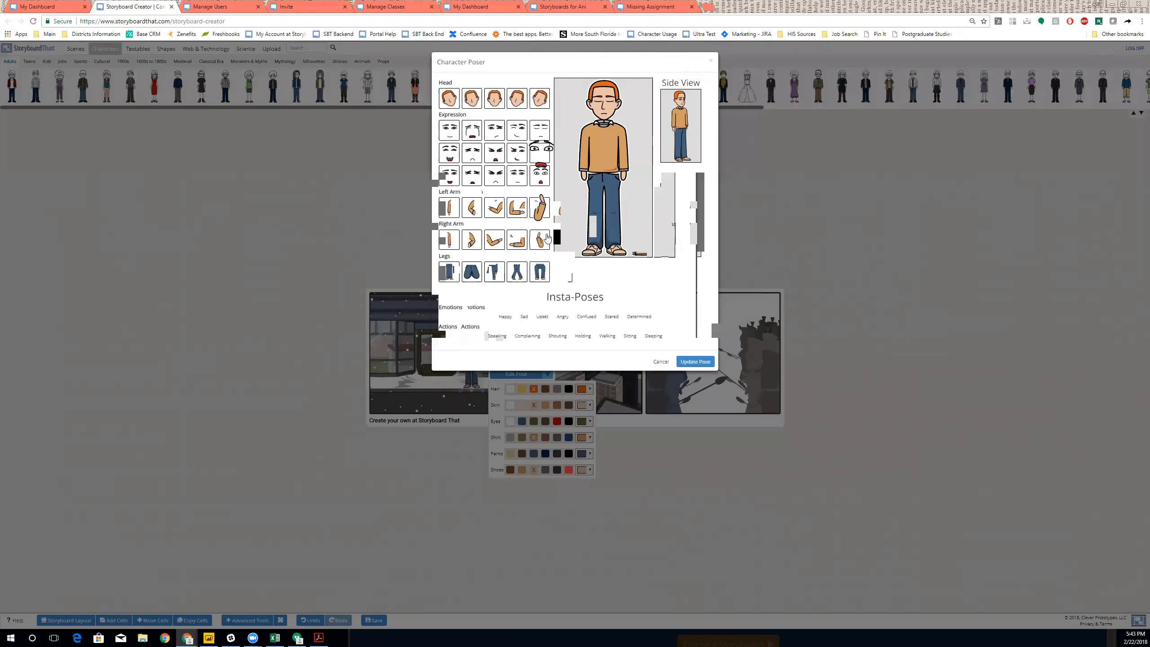
click(545, 239)
click(518, 273)
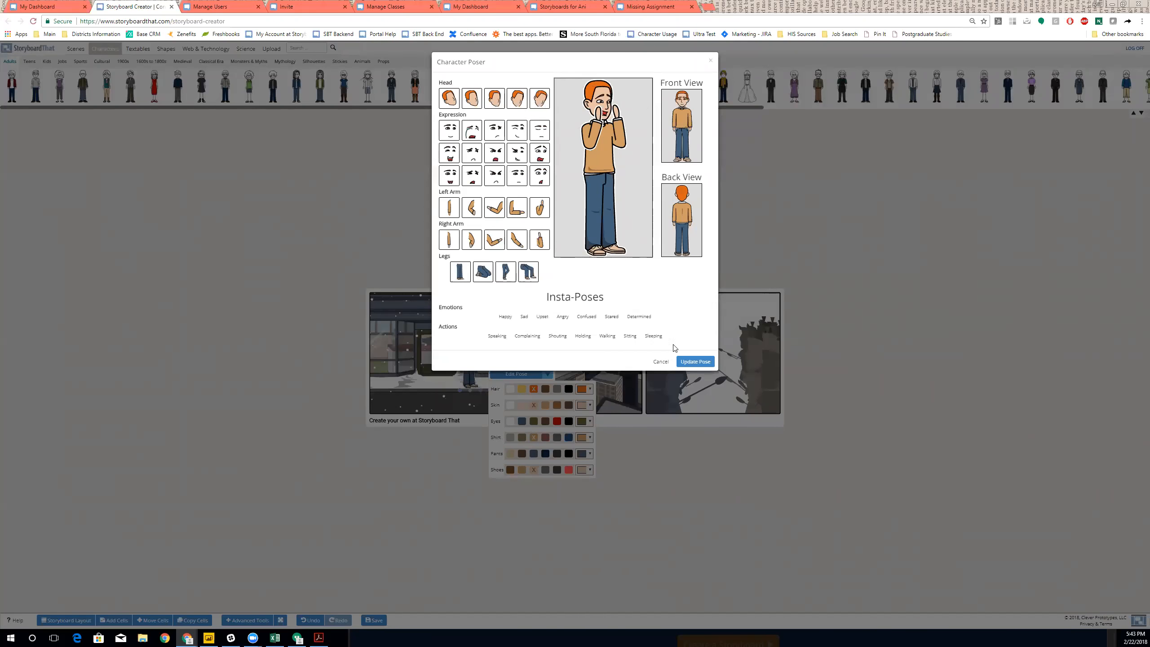
click(695, 361)
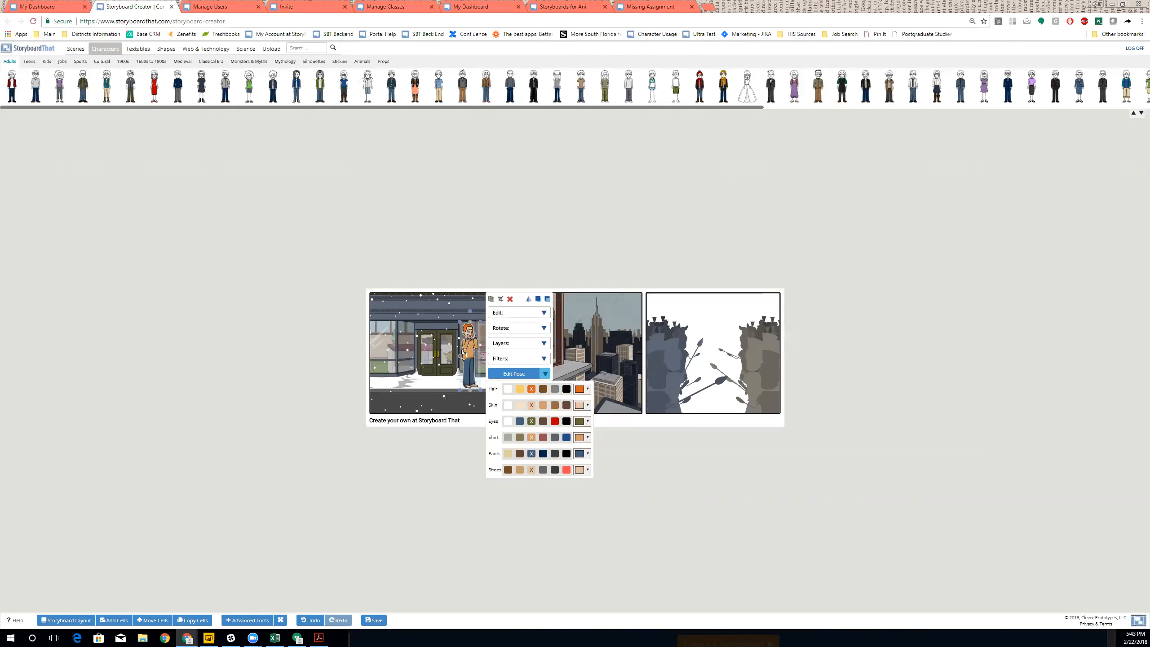
- Flip the man, nudge him right and send him behind the storefront window
click(528, 300)
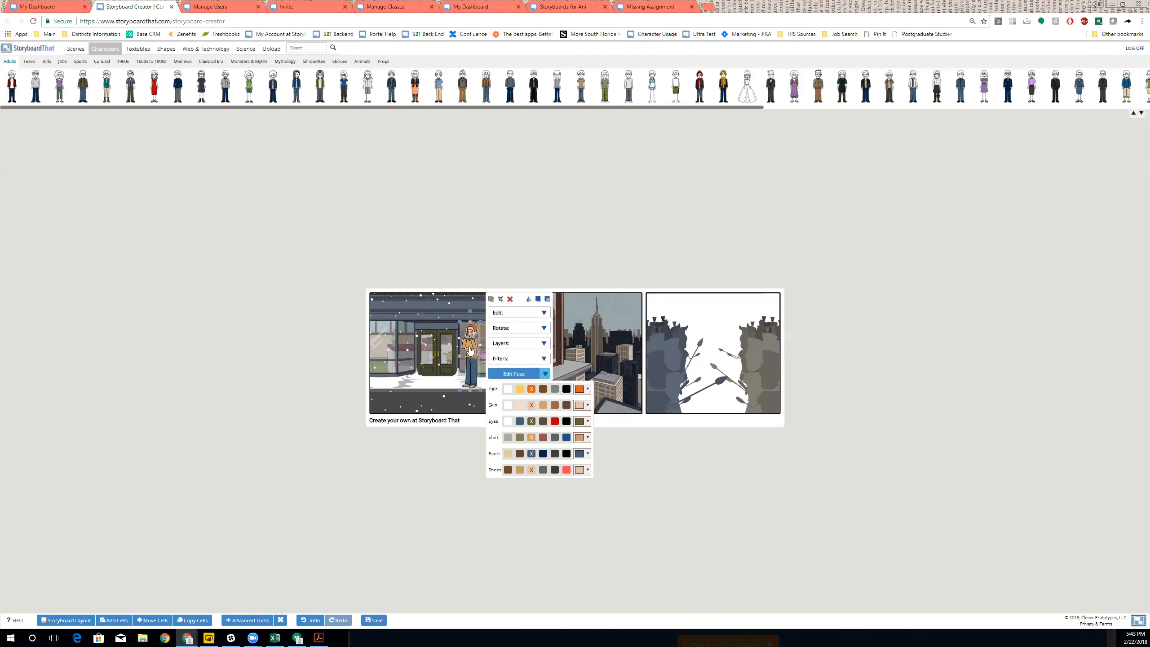
drag(479, 347, 496, 346)
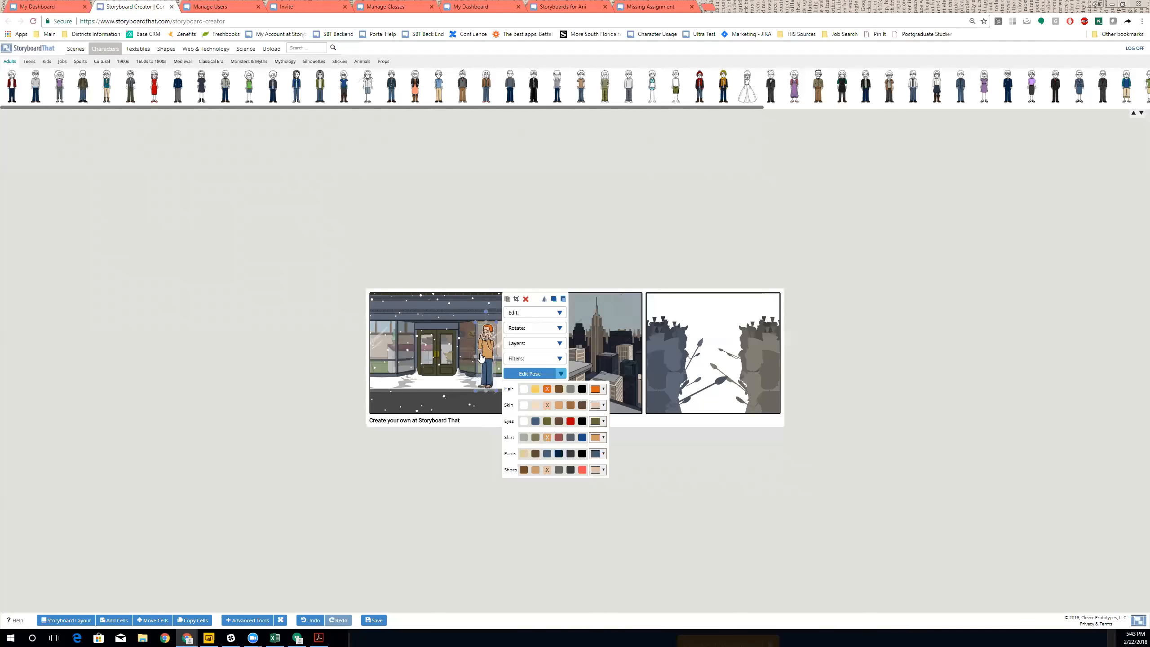
click(560, 343)
click(557, 382)
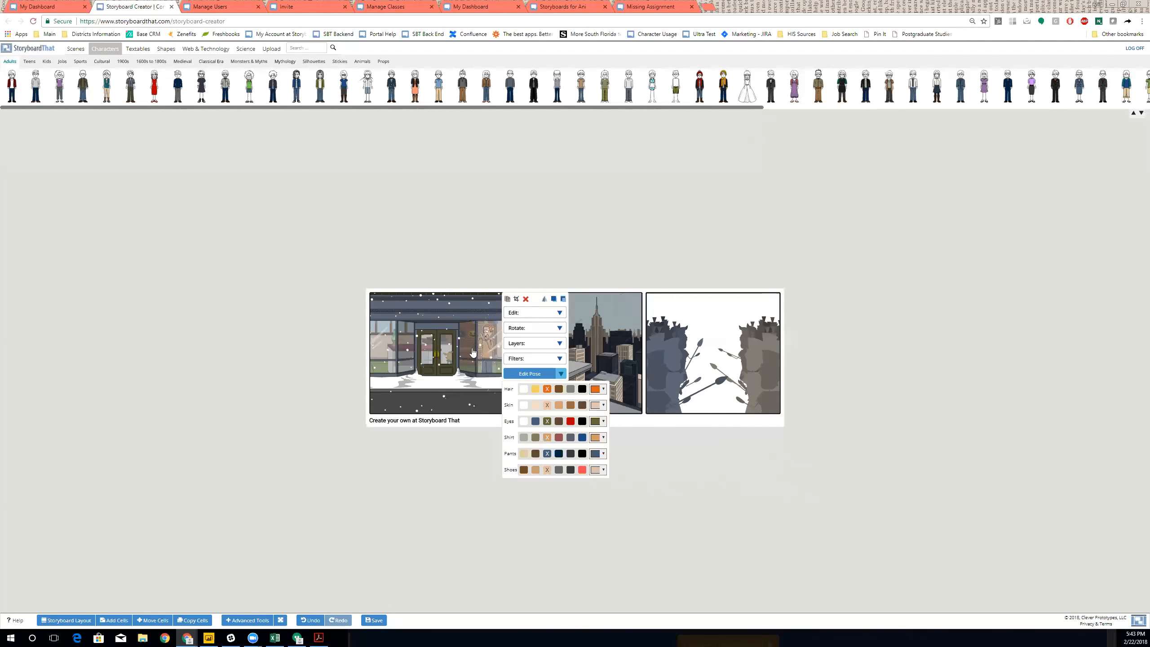
click(460, 231)
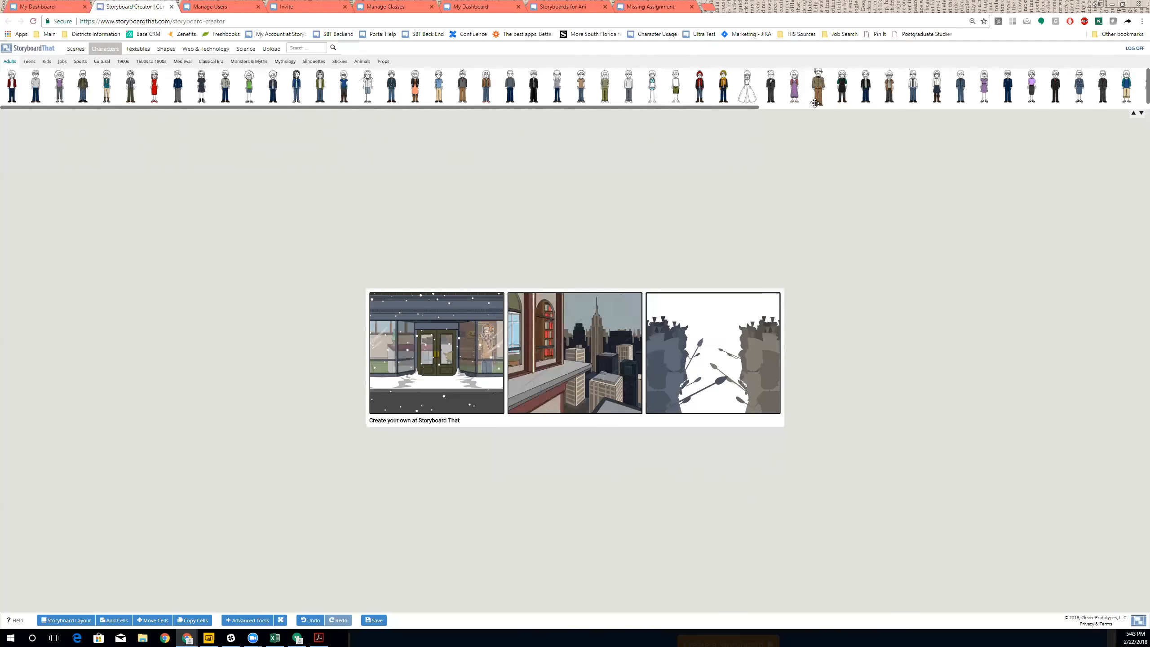
- Add the purple-dress woman to cell 1 with brown hair, tan skin, brown eyes, back view
drag(790, 86, 428, 377)
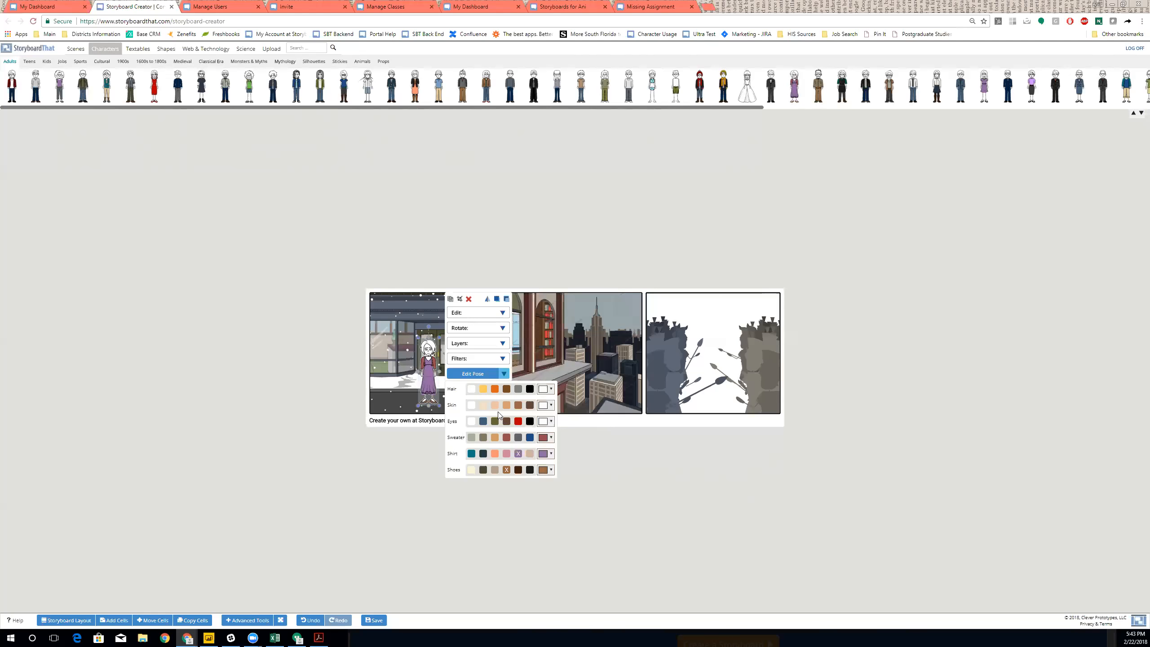
click(507, 390)
click(507, 407)
click(507, 422)
click(472, 373)
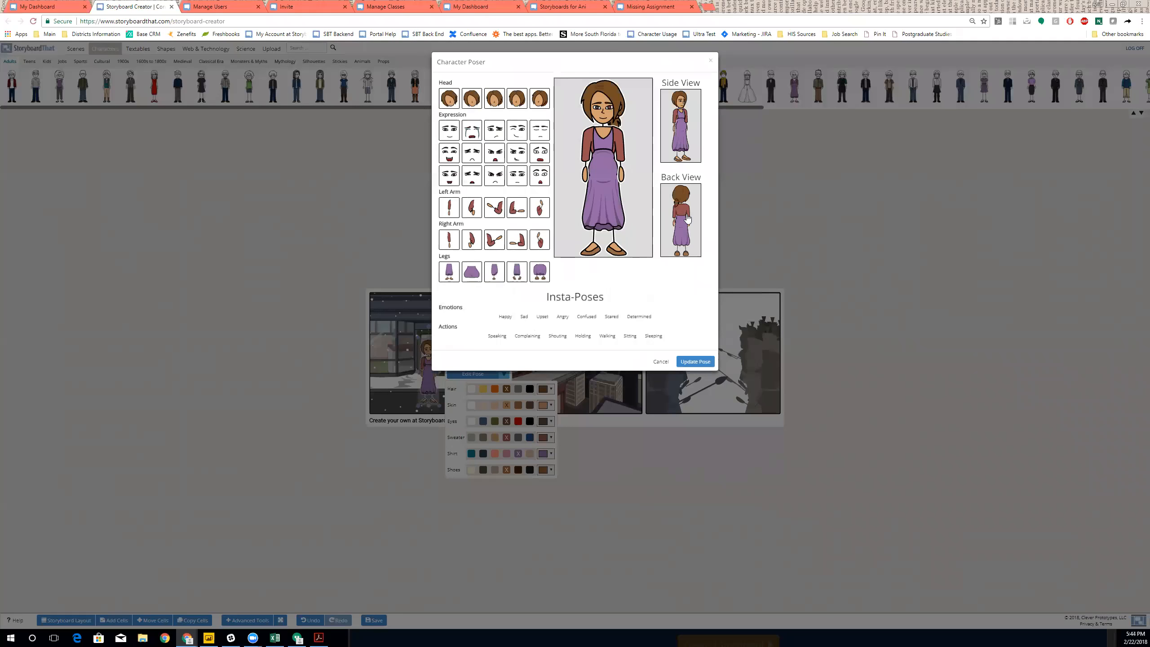
click(687, 218)
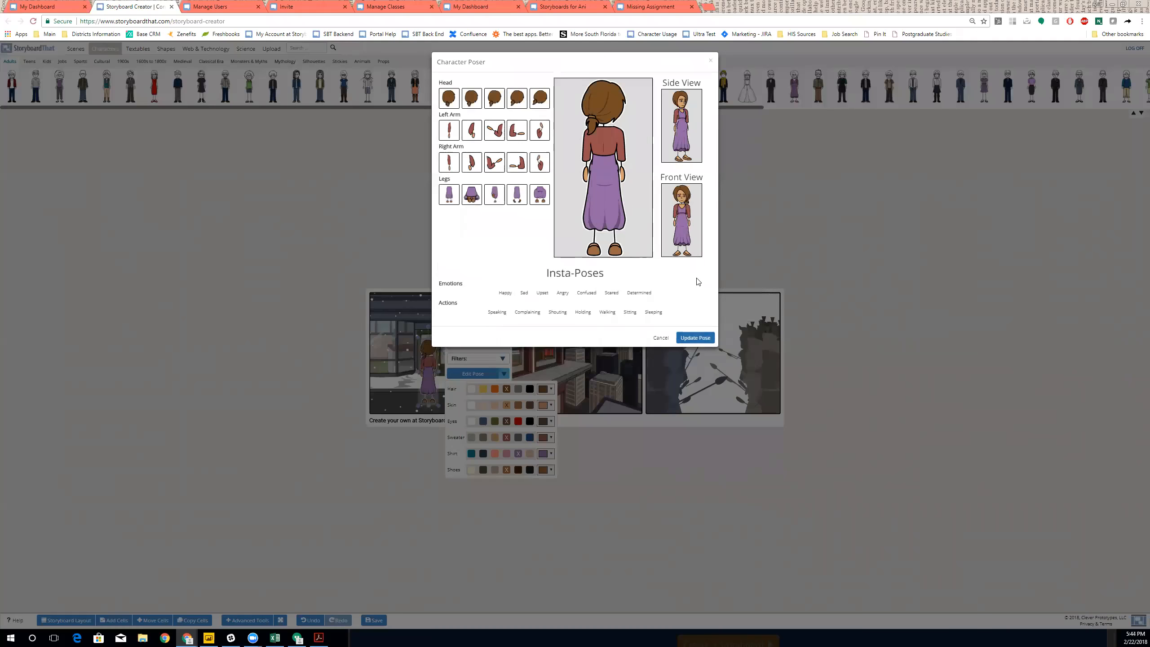
click(695, 337)
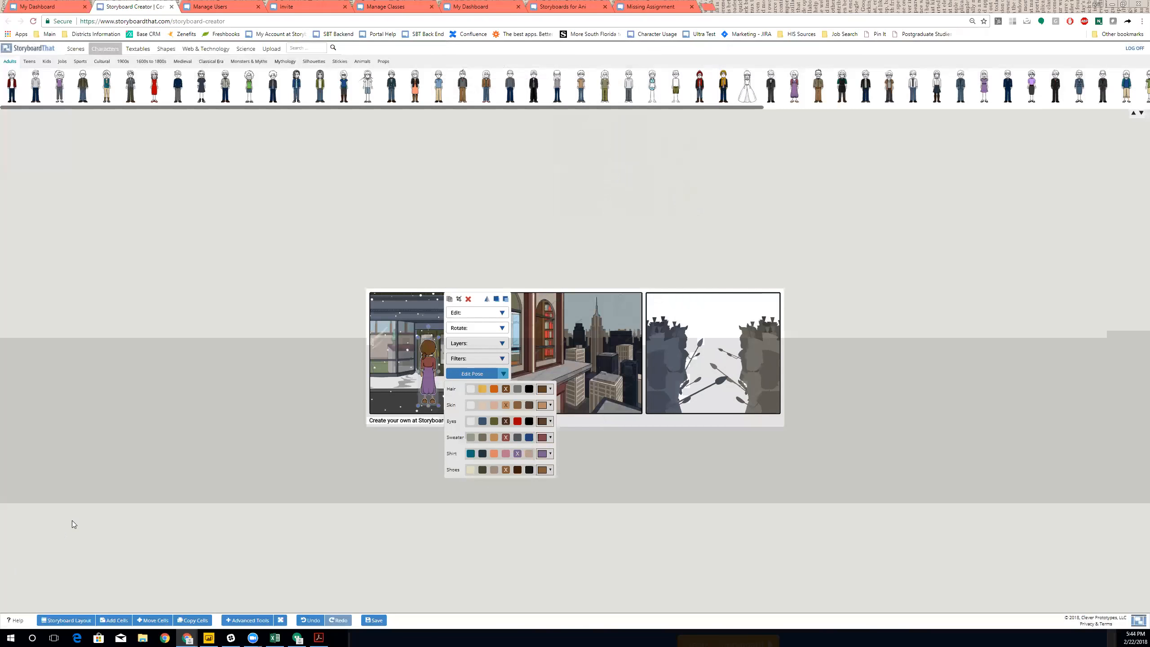
- Crop the woman at mid-torso and enlarge her to fill the first cell
click(459, 300)
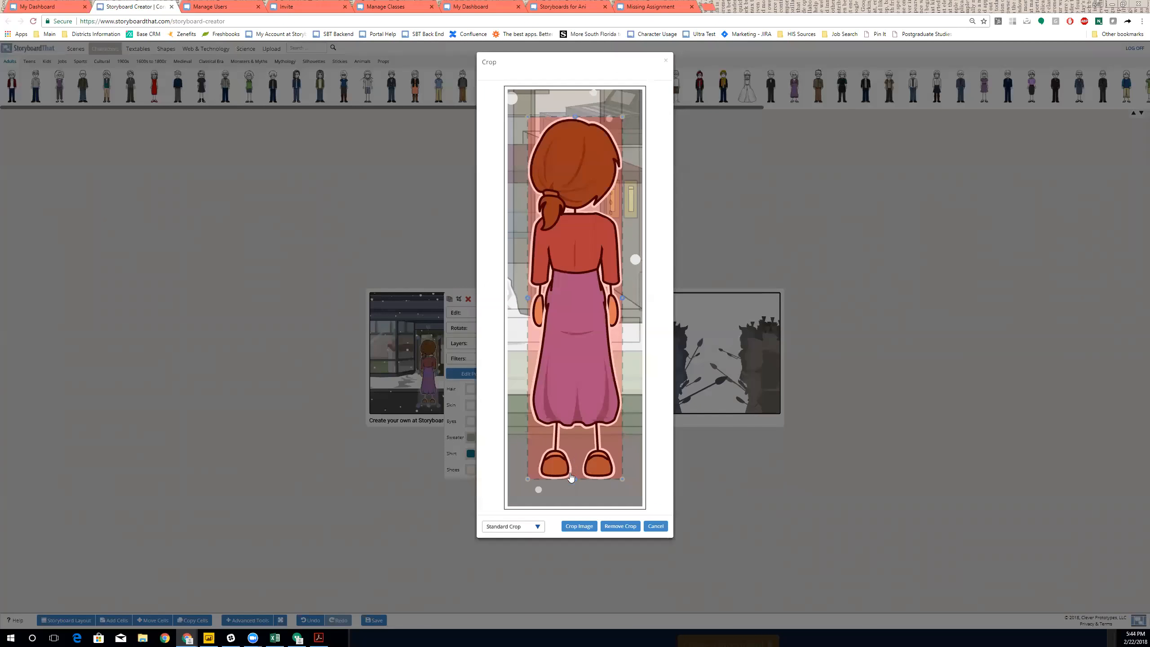
drag(574, 466, 588, 254)
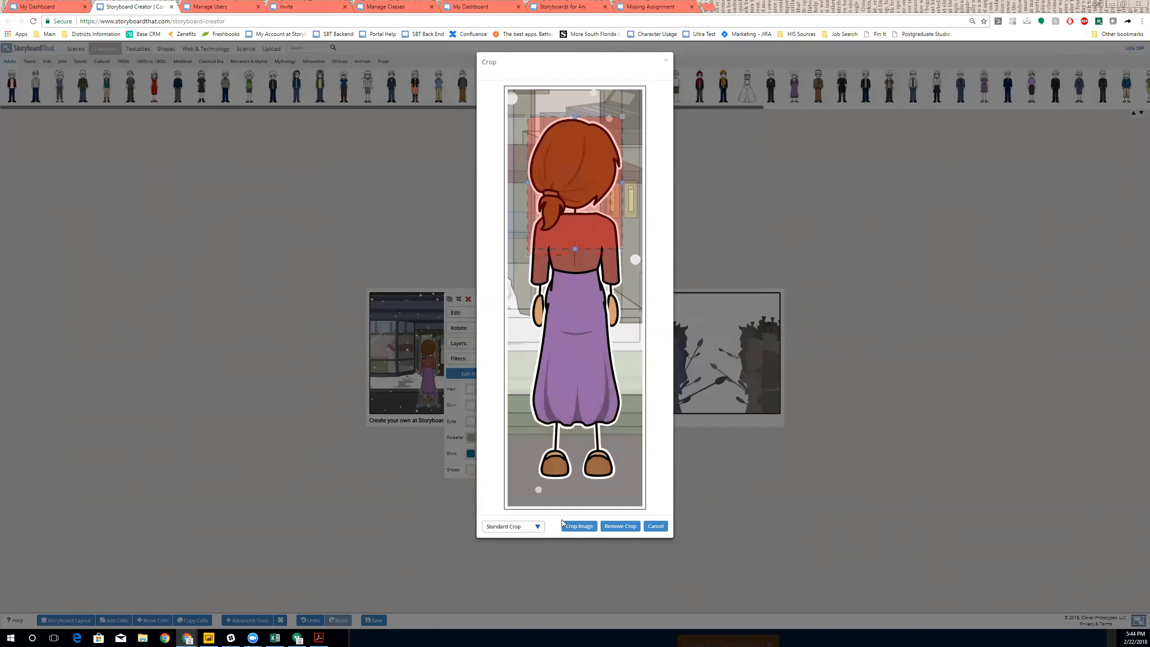
click(579, 526)
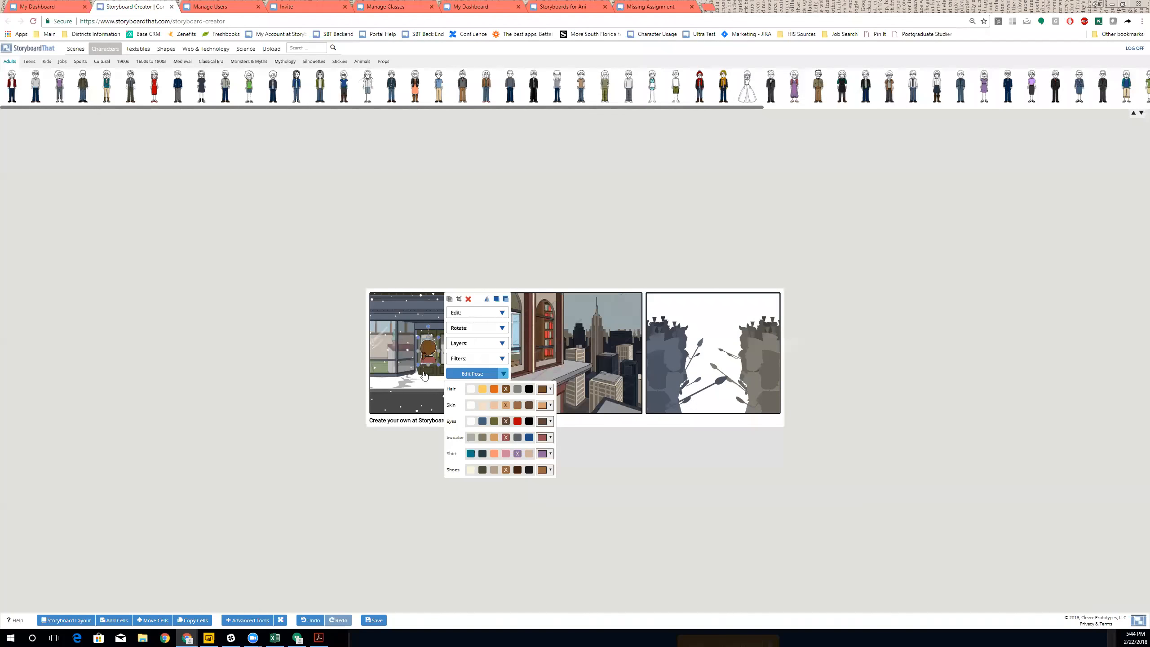
drag(418, 363, 411, 410)
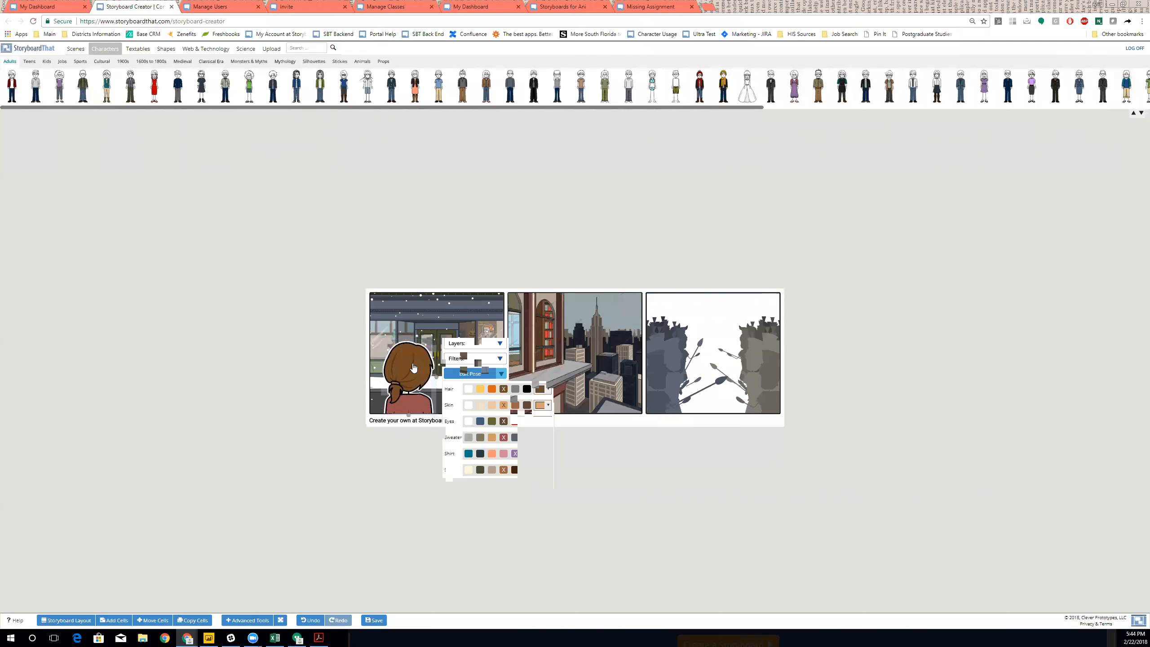
- Try a filter on the first cell's snowy storefront scene, then deselect it
click(462, 316)
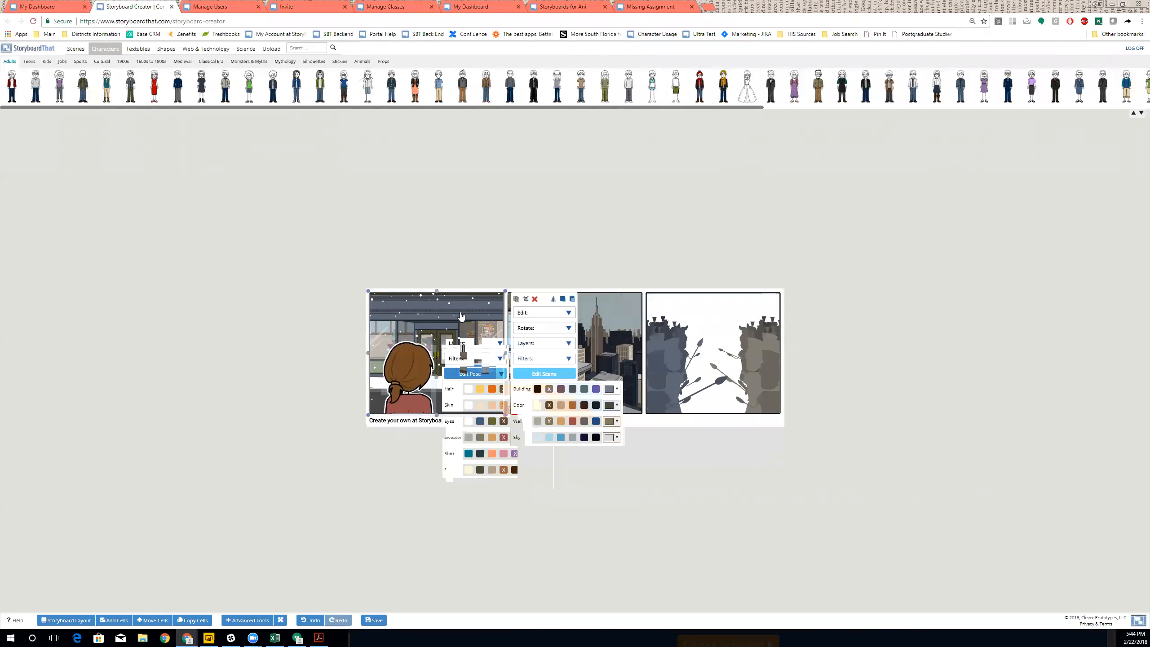
click(569, 360)
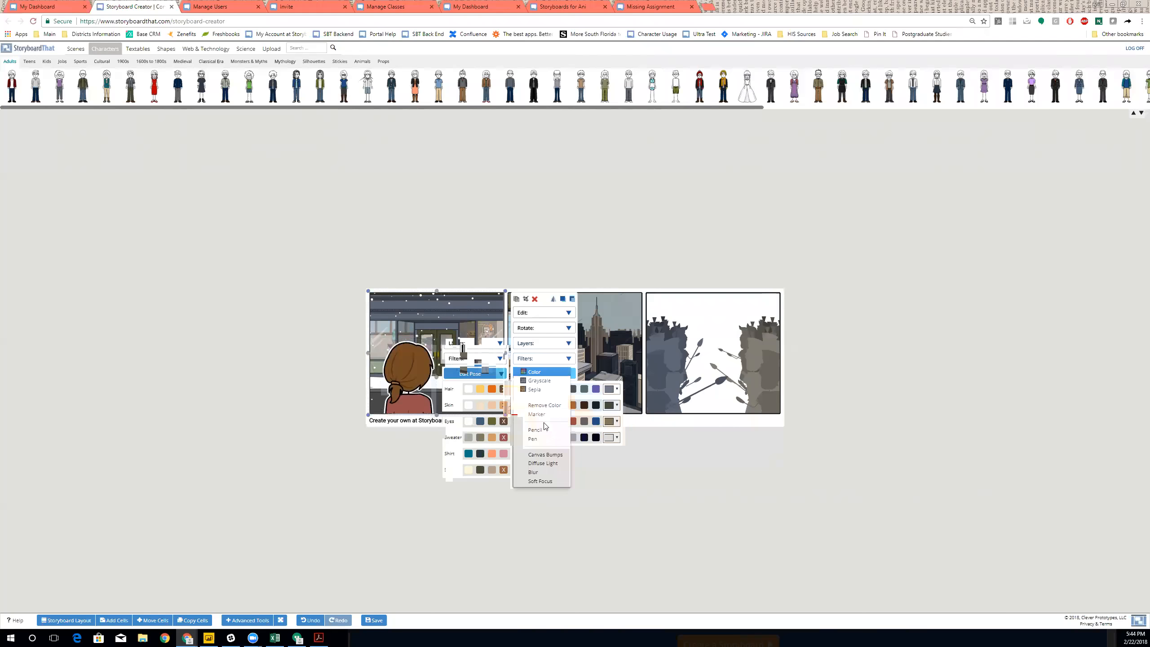
click(539, 472)
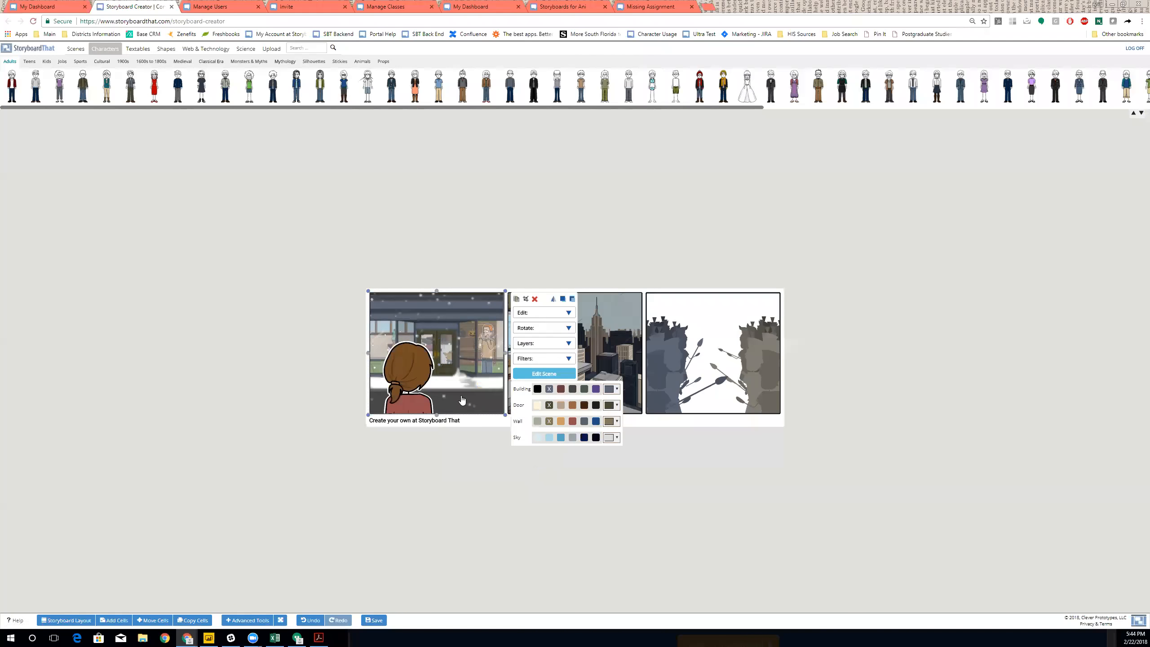
click(465, 492)
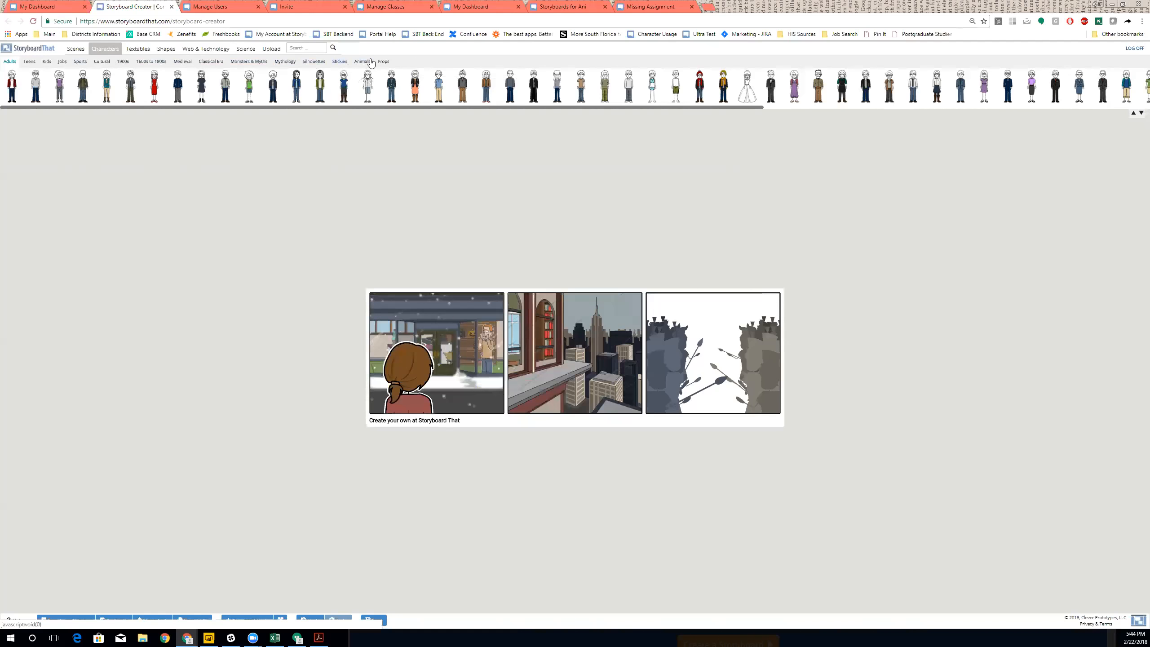
- Add a corgi to cell 2 in its sleeping pose and shrink it onto the window ledge
click(368, 63)
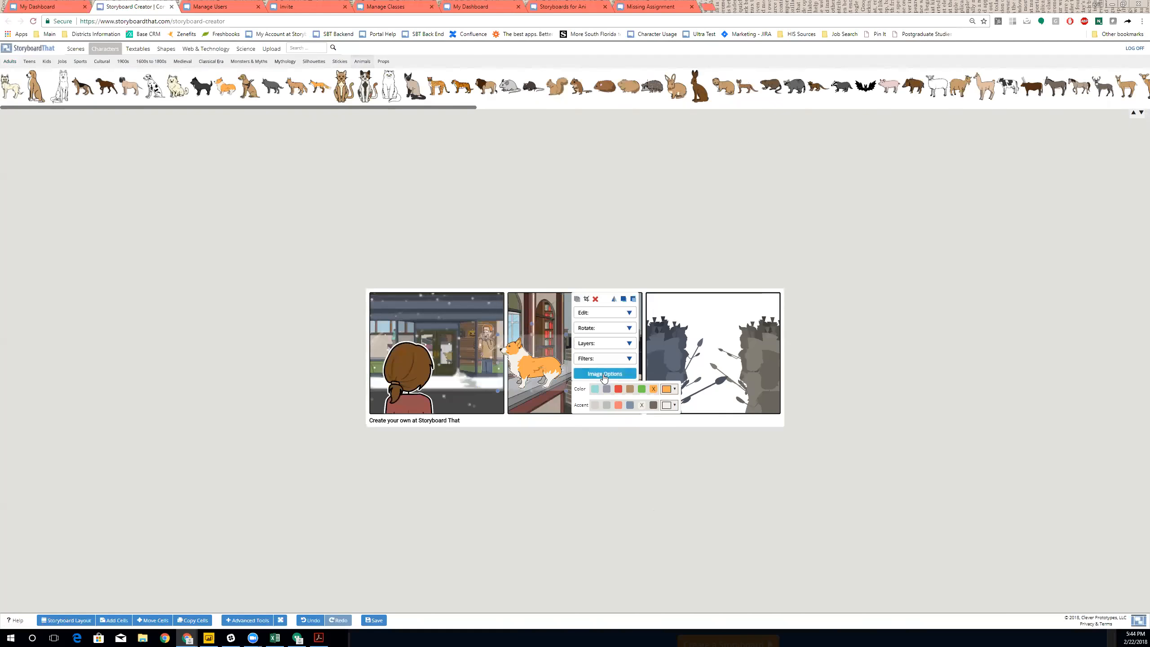
click(605, 374)
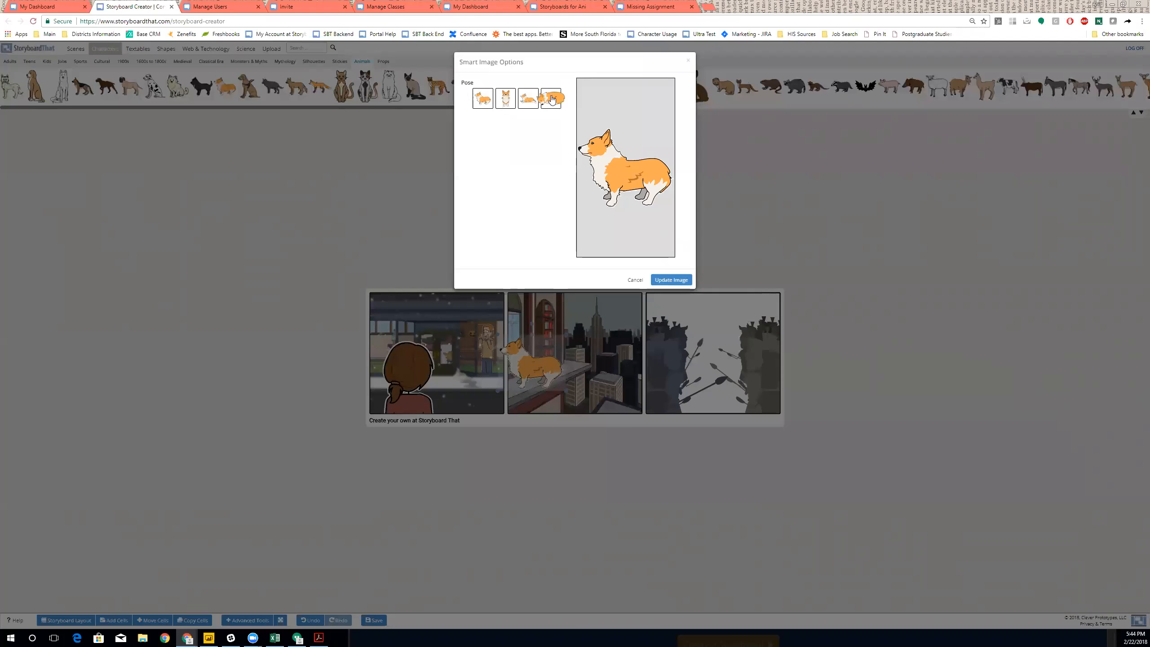
click(550, 98)
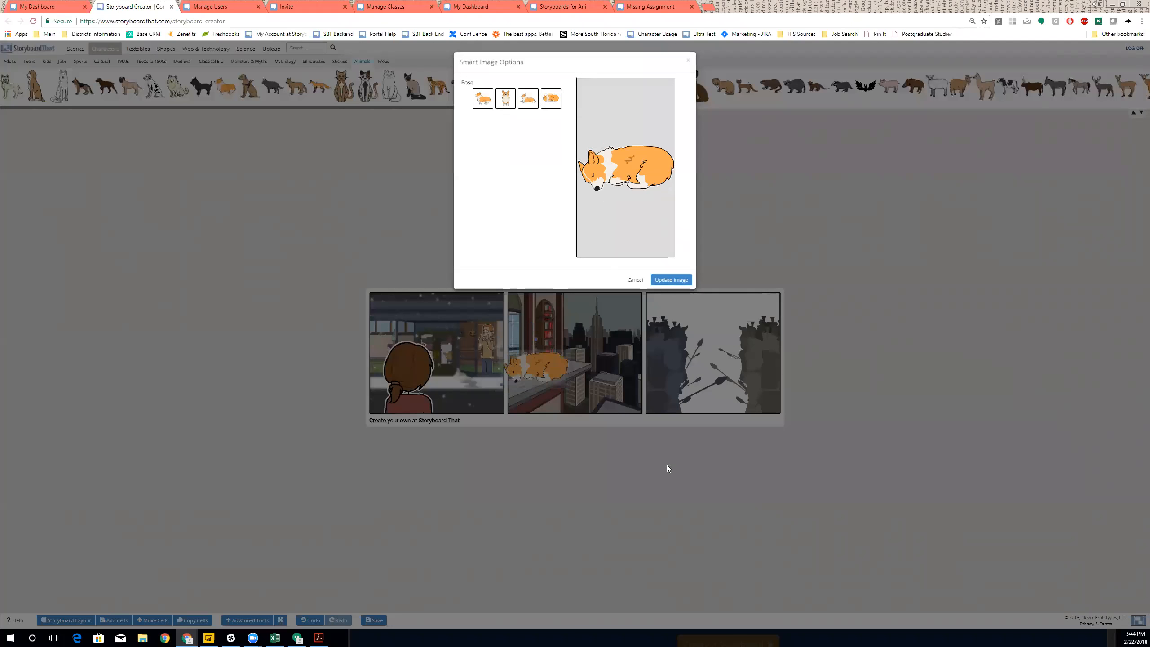
click(680, 281)
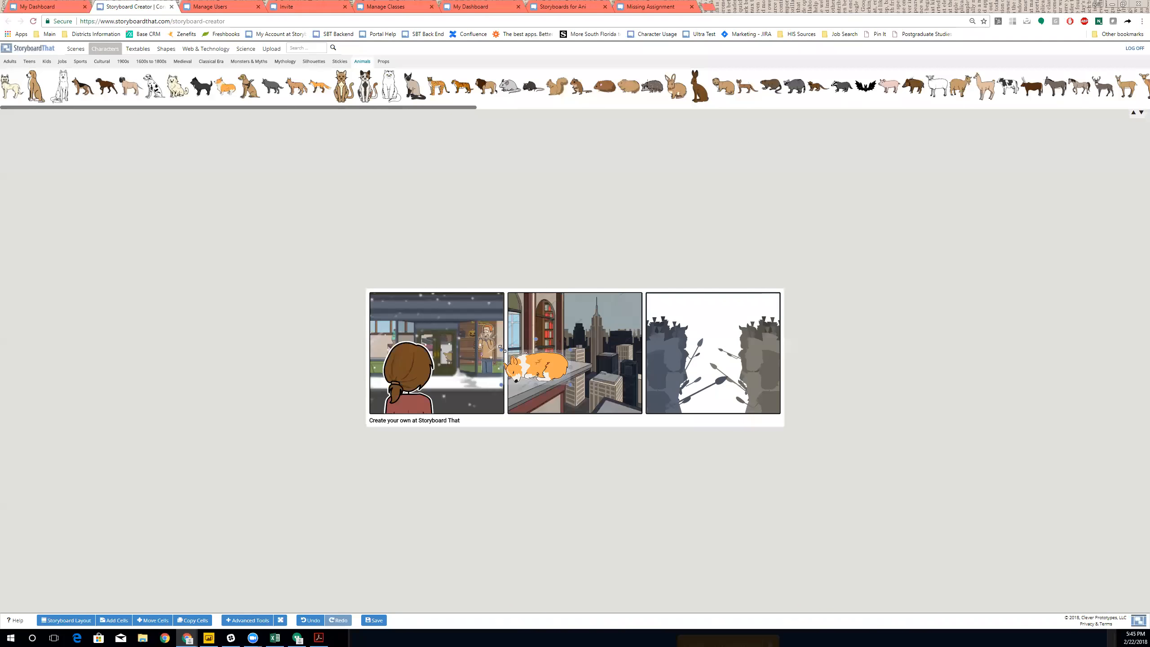
drag(518, 361, 540, 377)
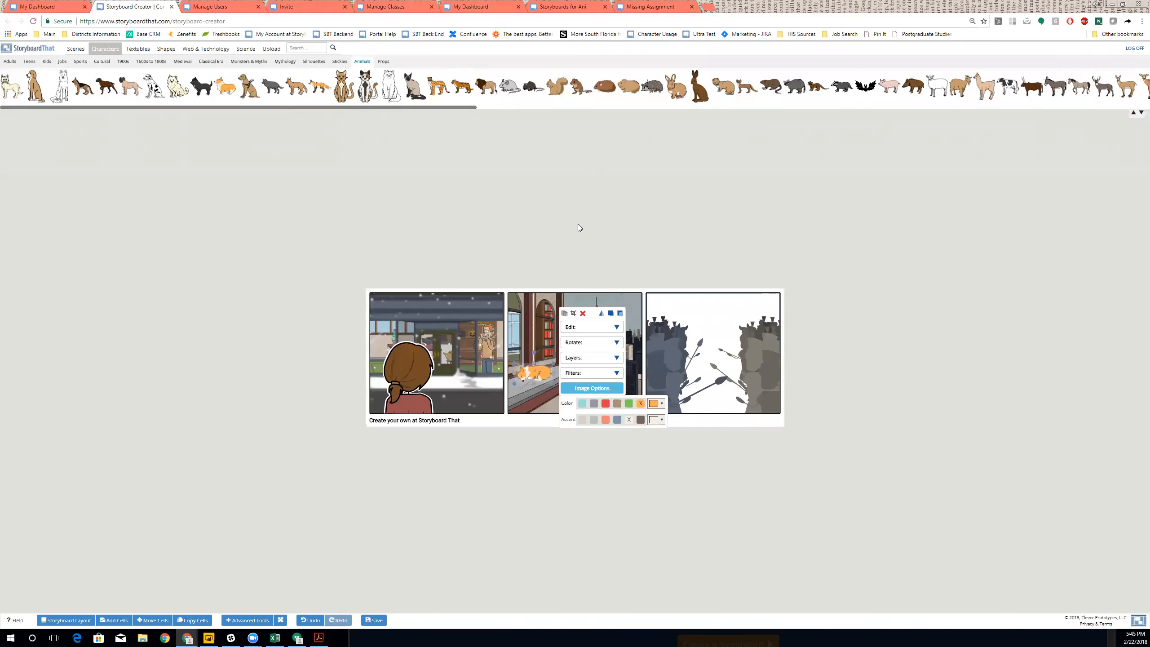
click(473, 207)
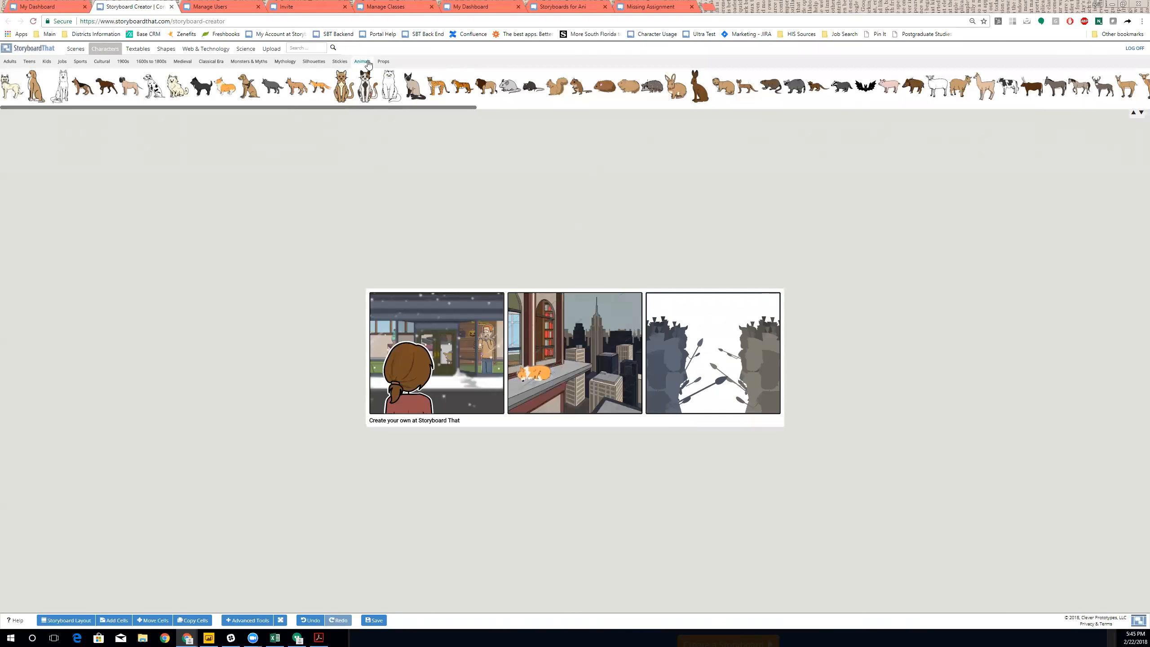
click(138, 49)
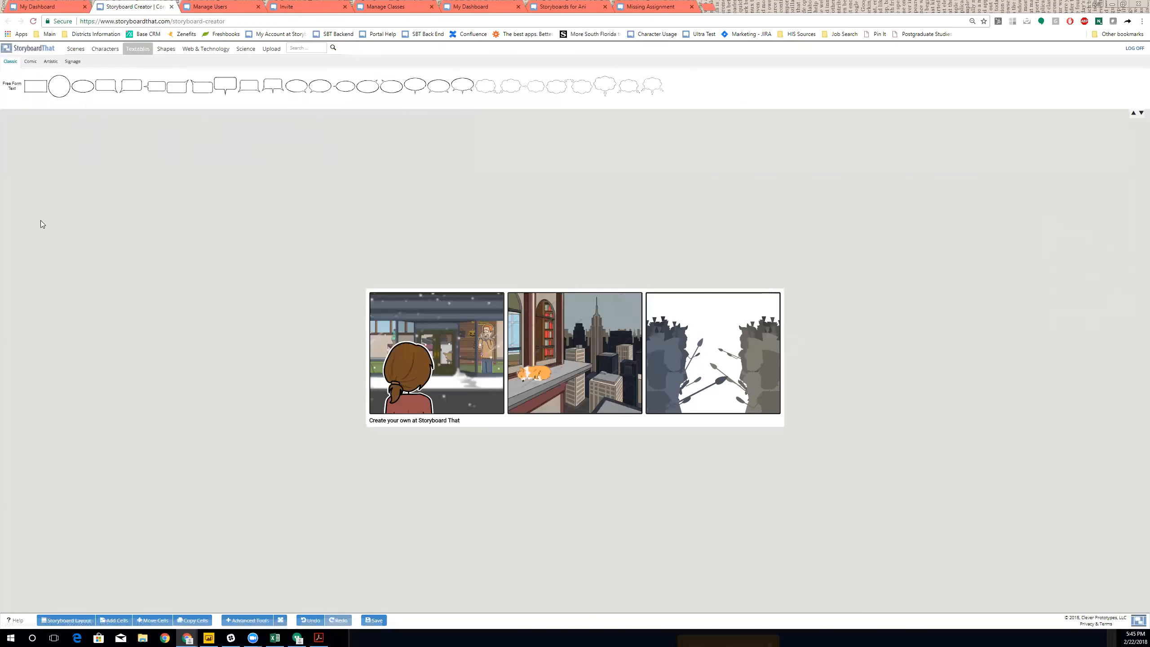
- Place a classic speech bubble above the corgi in cell 2, keeping white fill and Francois One
click(30, 61)
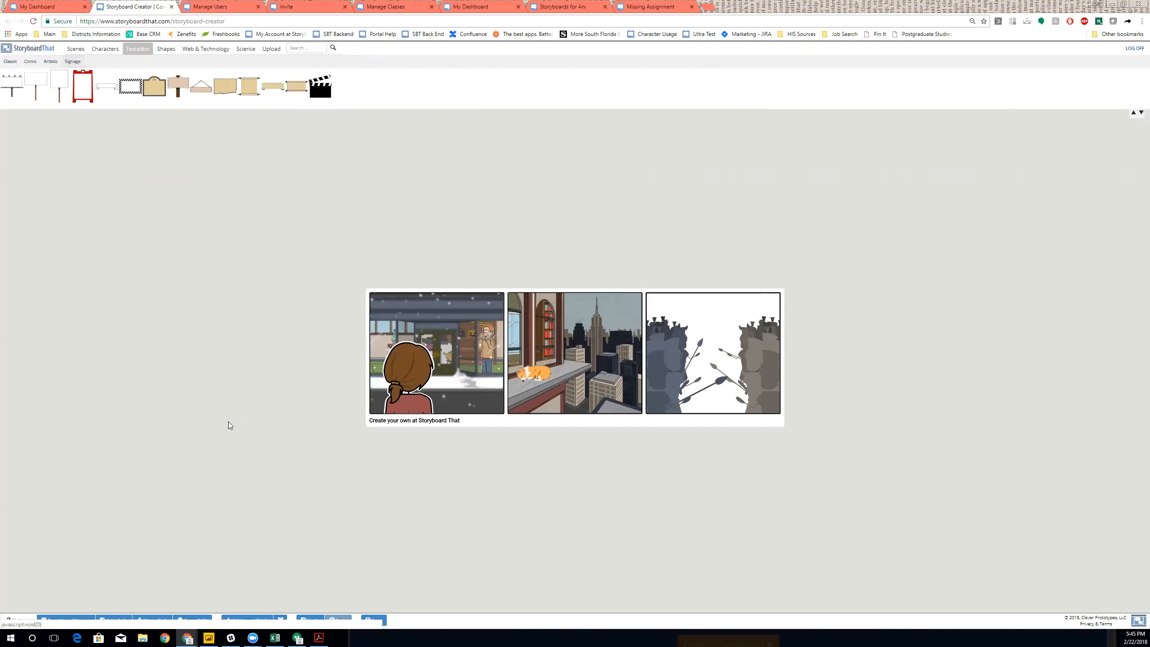
click(10, 61)
drag(129, 87, 612, 381)
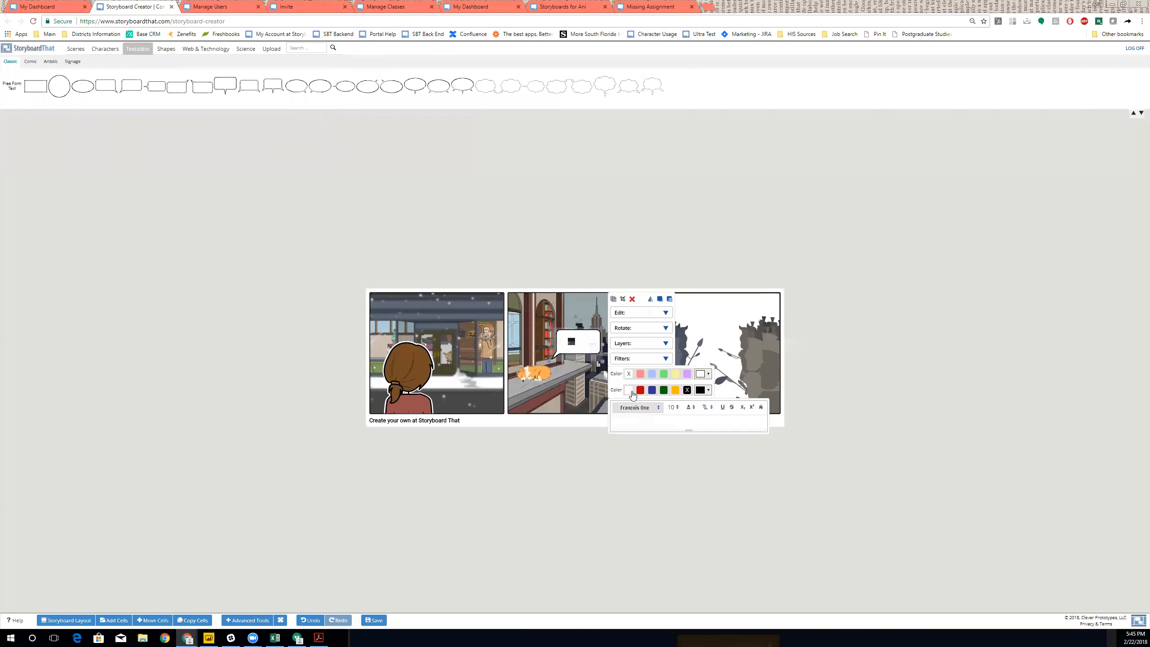
click(640, 374)
click(629, 376)
click(647, 407)
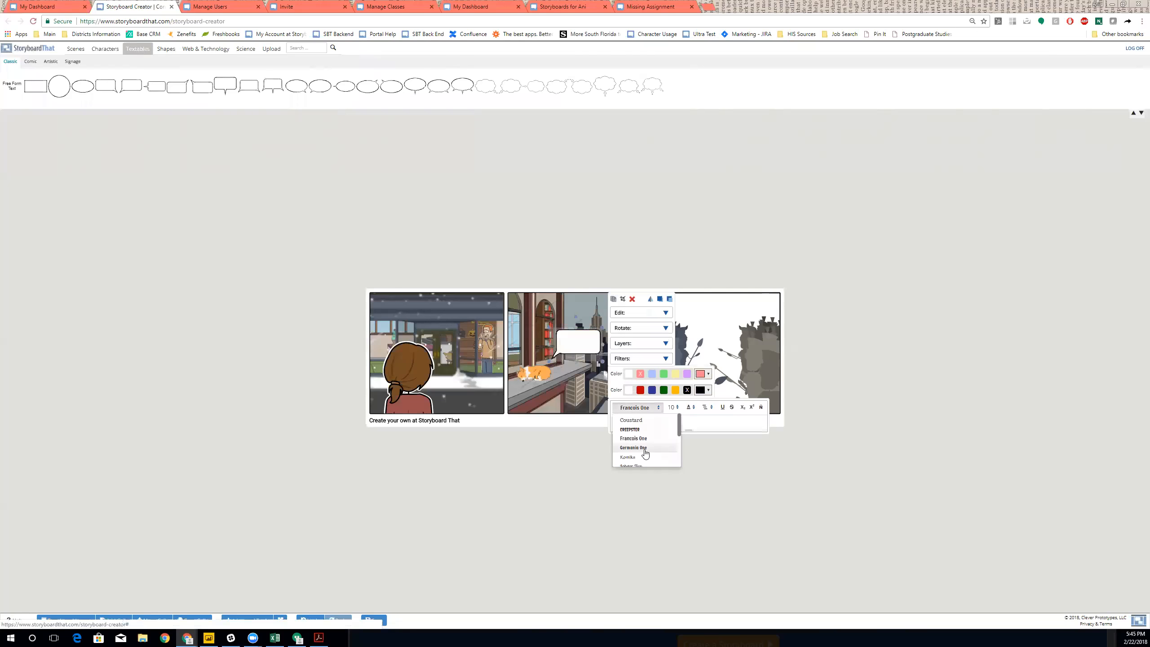
click(673, 440)
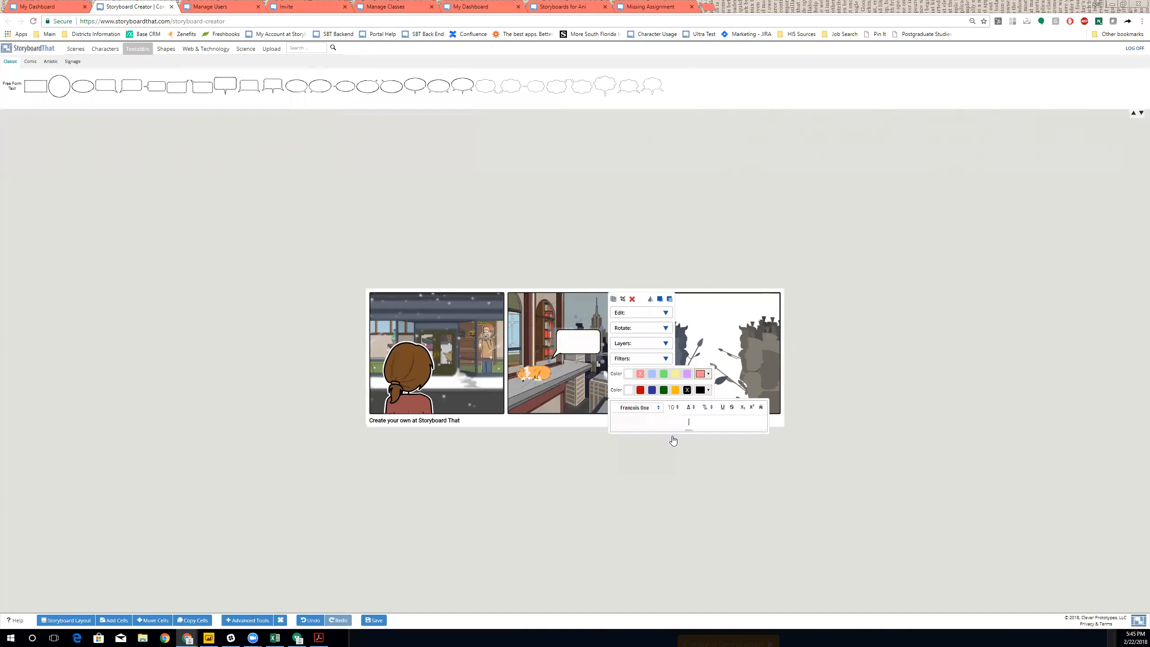
- Add a second line to the bubble text and set it to size 30 for a large ZZZ
click(673, 409)
click(673, 409)
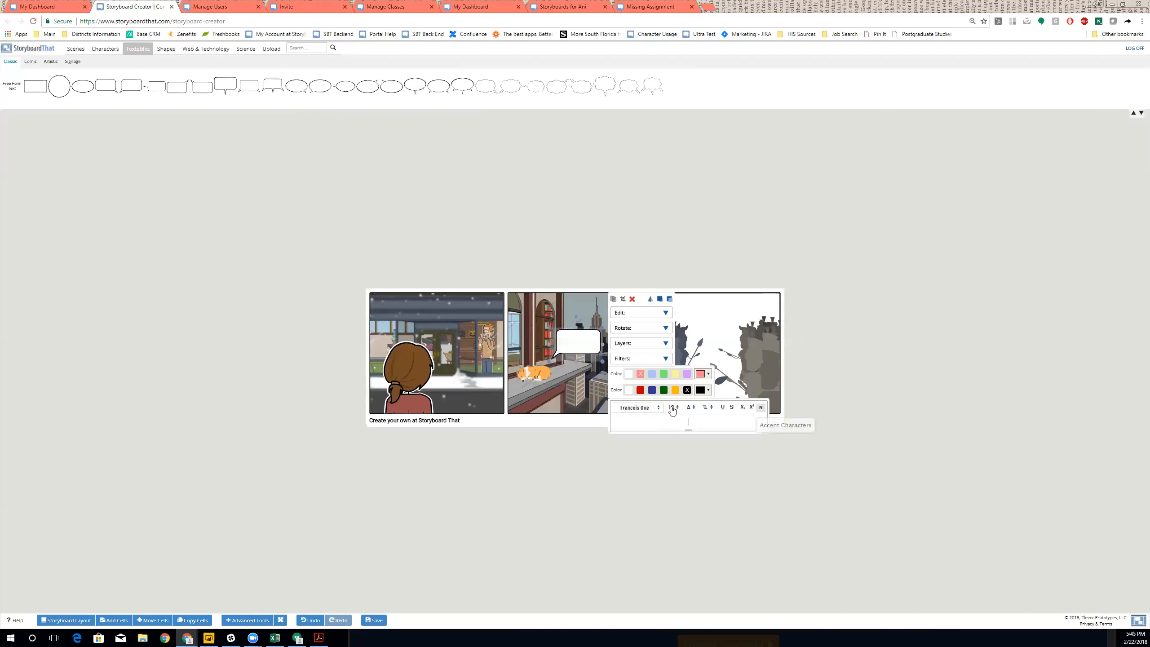
click(761, 408)
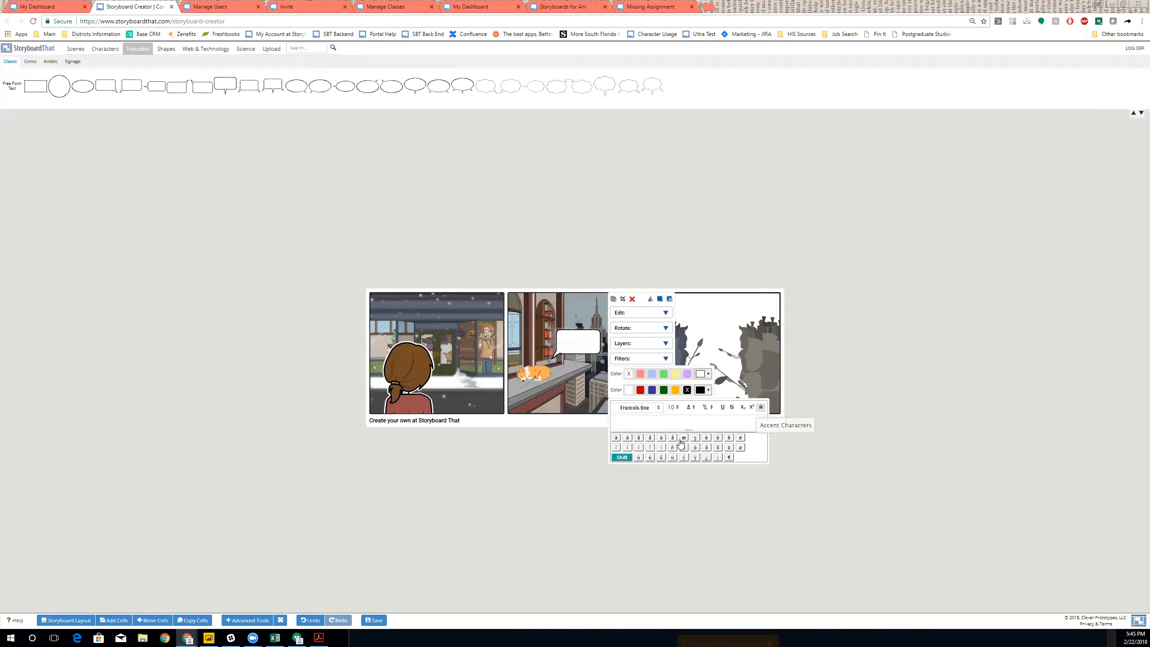
click(663, 425)
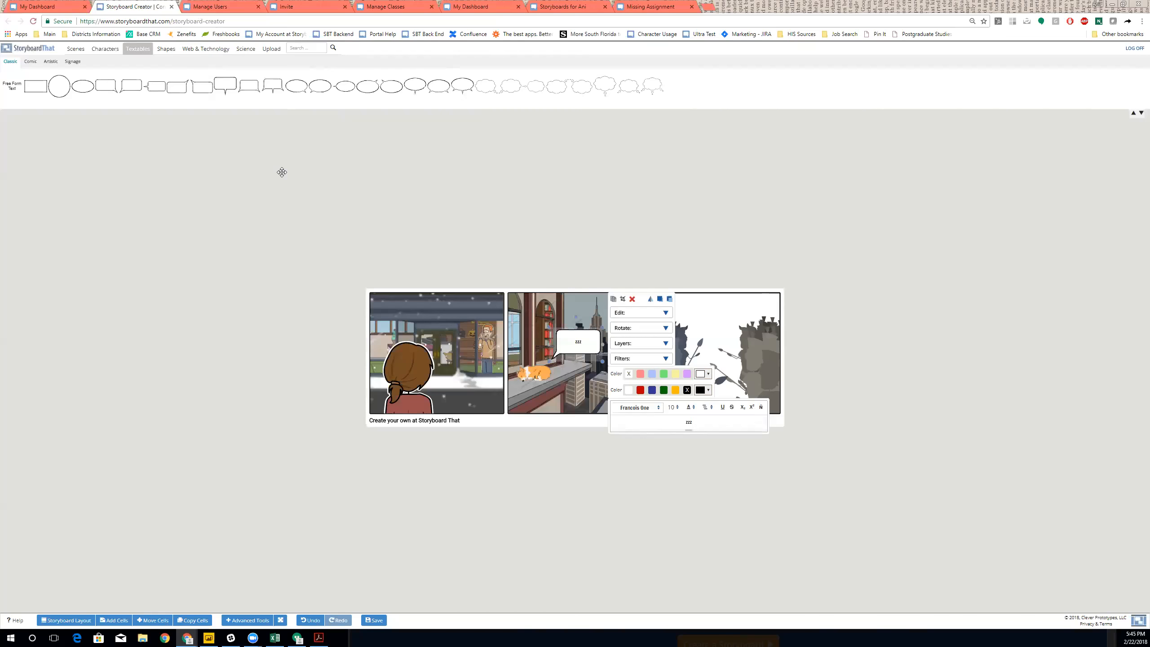
key(Return)
text(zzz)
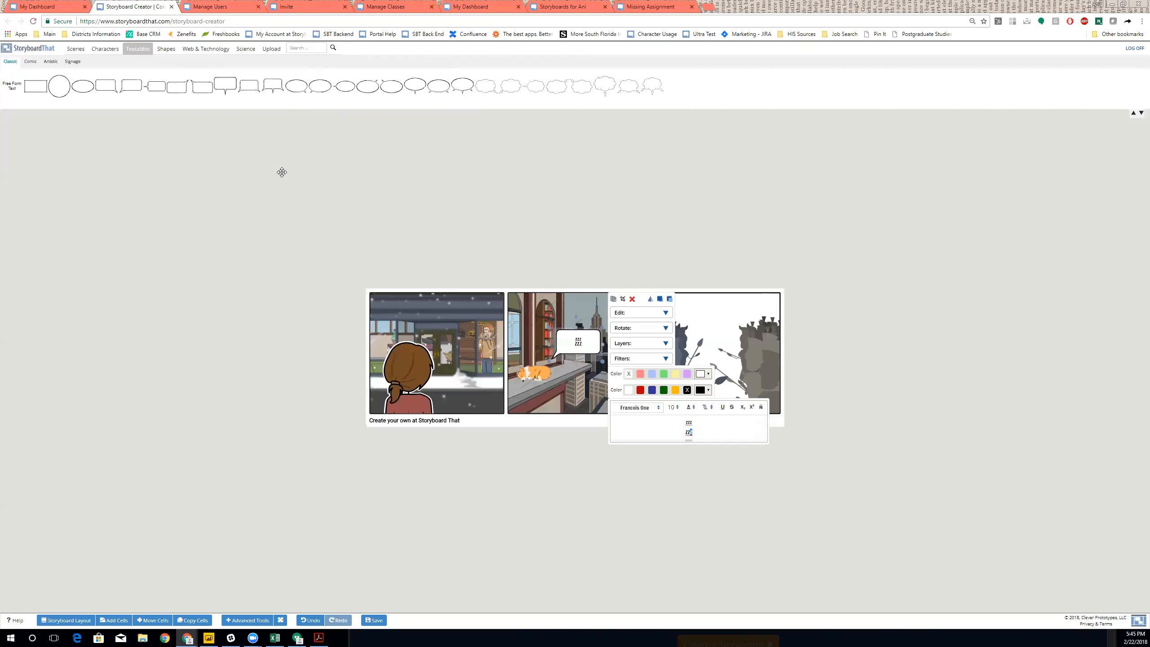
click(674, 407)
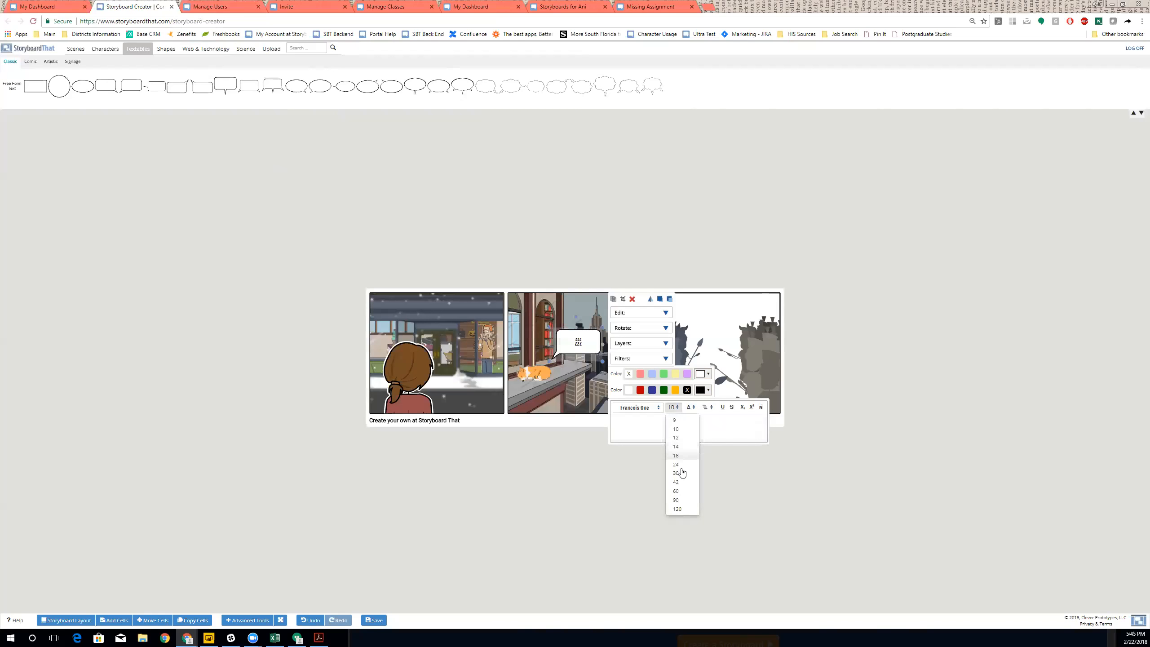
click(683, 474)
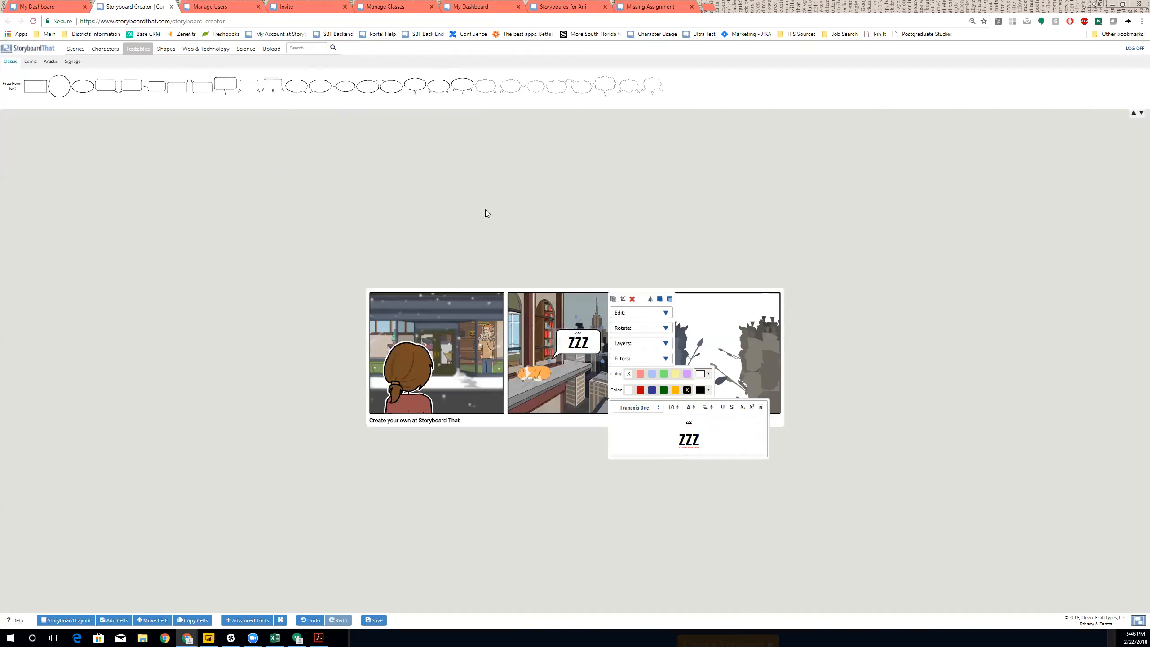
click(514, 216)
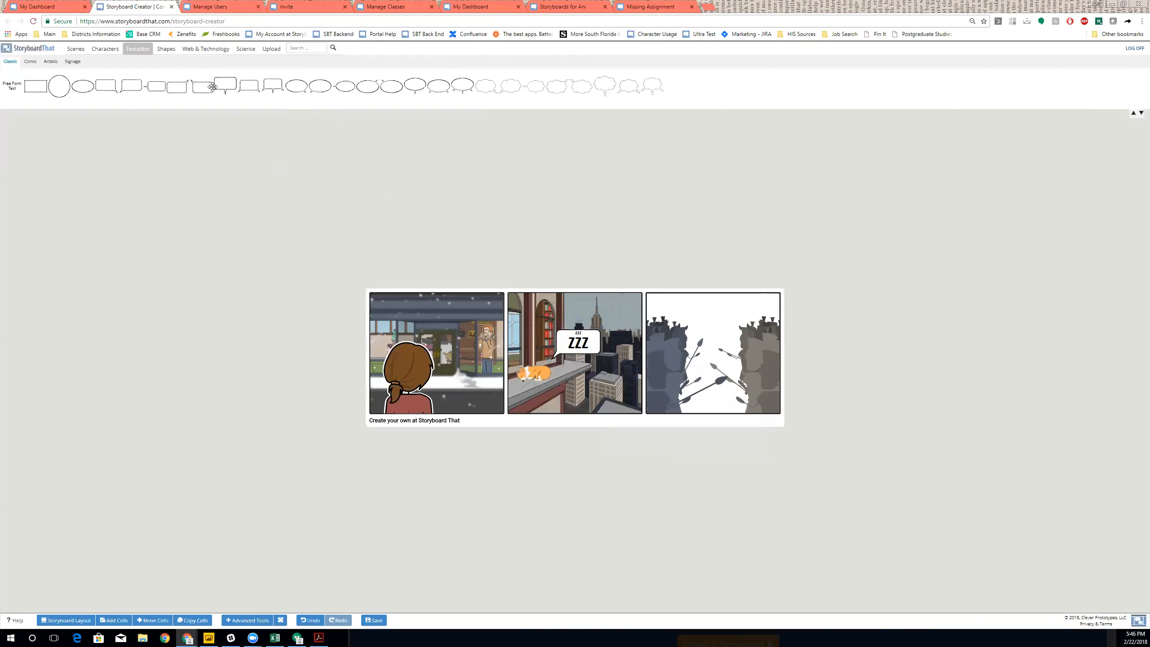
- Add the Web & Technology infographic people figure to cell 3 and switch it to the five-figure pose
click(166, 49)
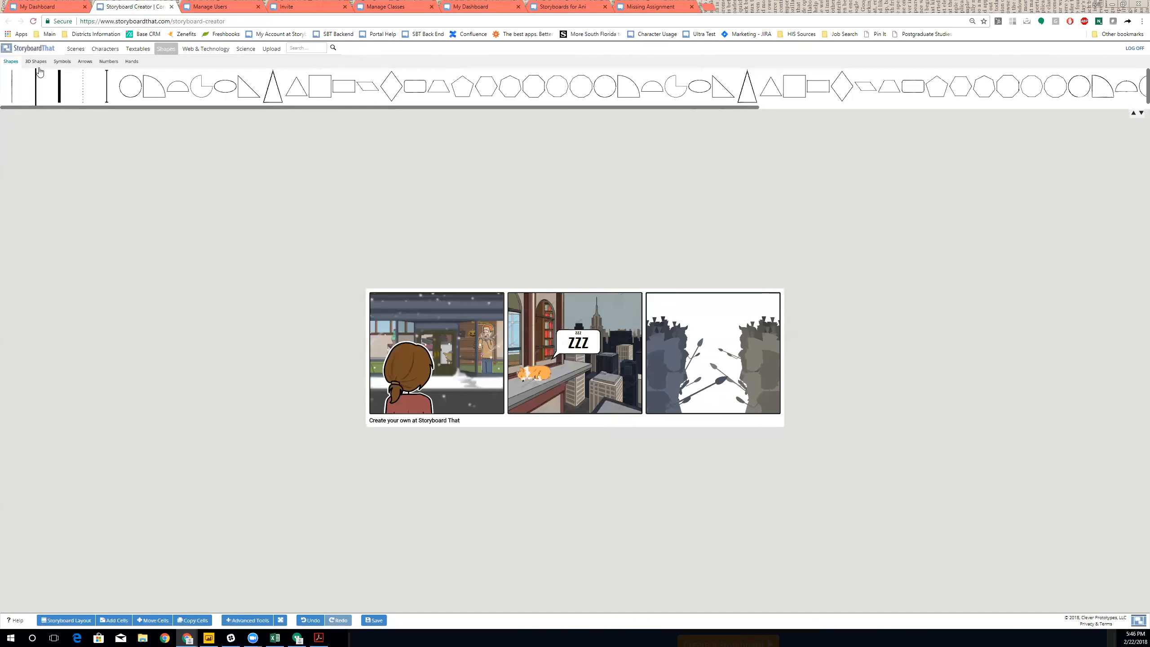
click(62, 62)
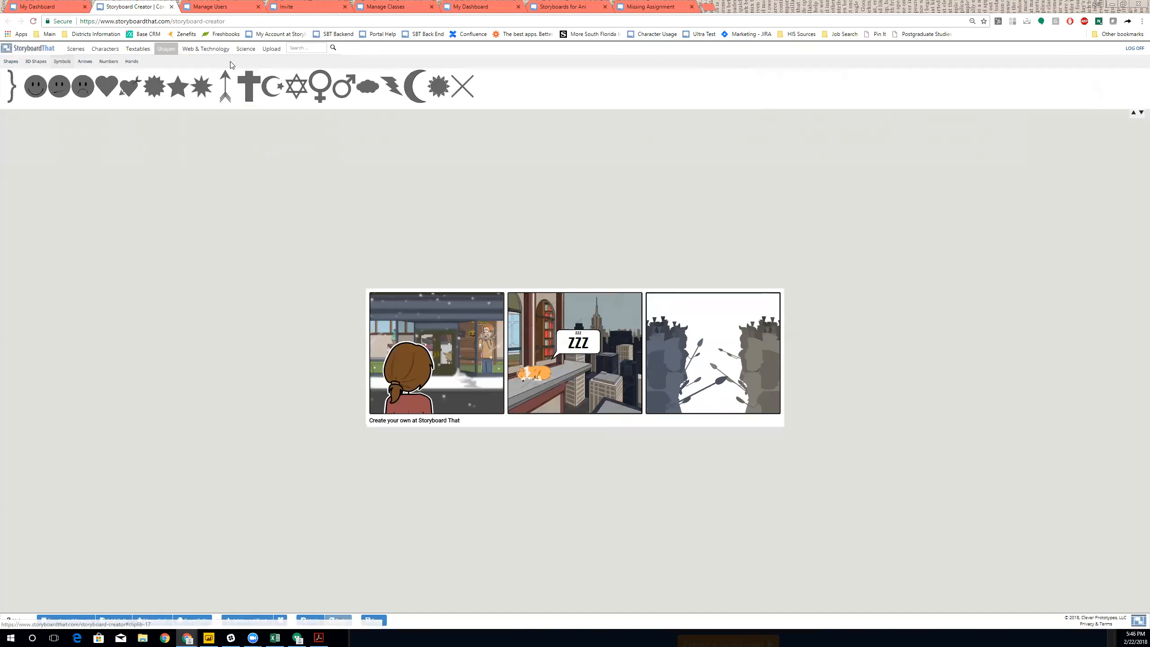
click(212, 49)
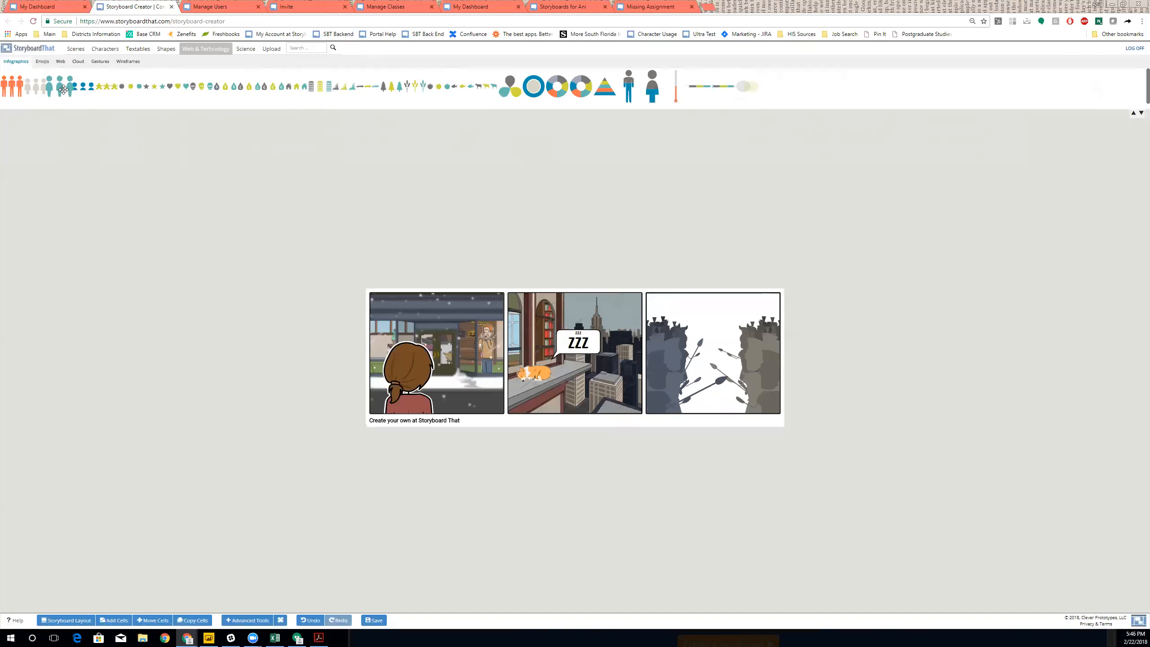
drag(60, 87, 724, 338)
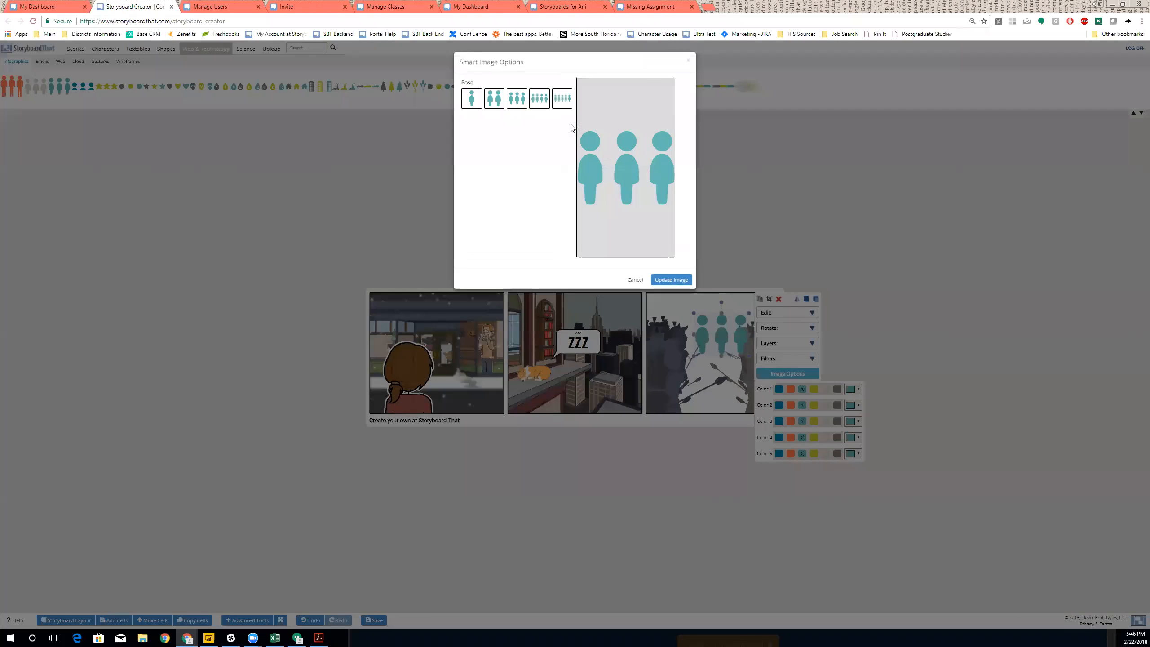
click(570, 103)
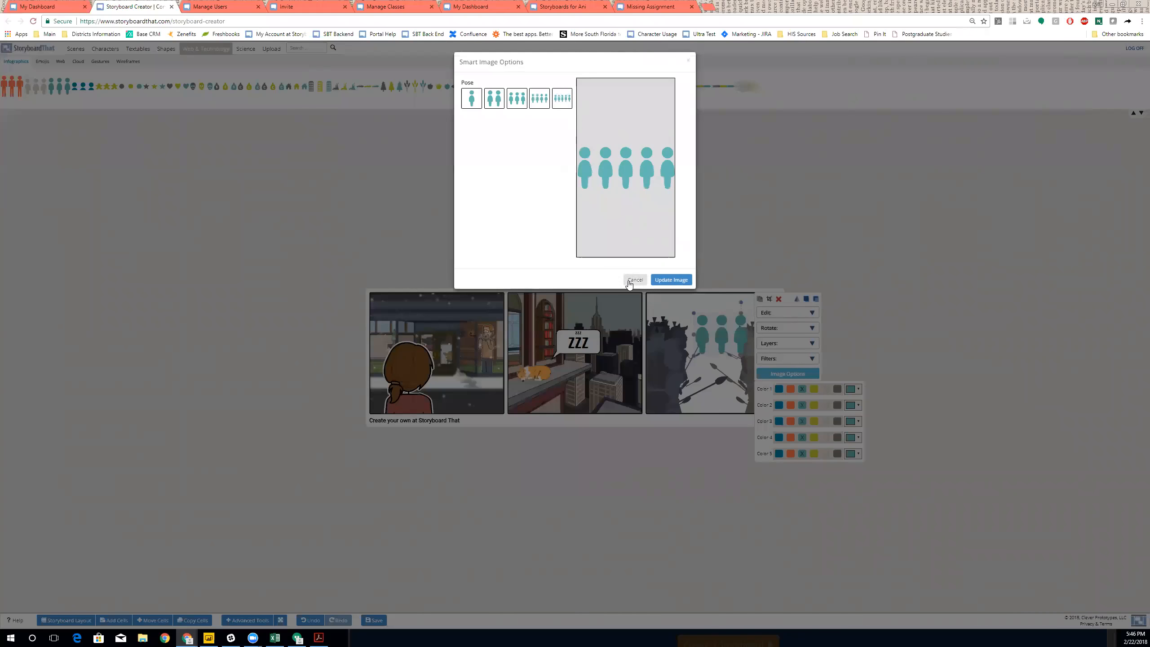
click(668, 281)
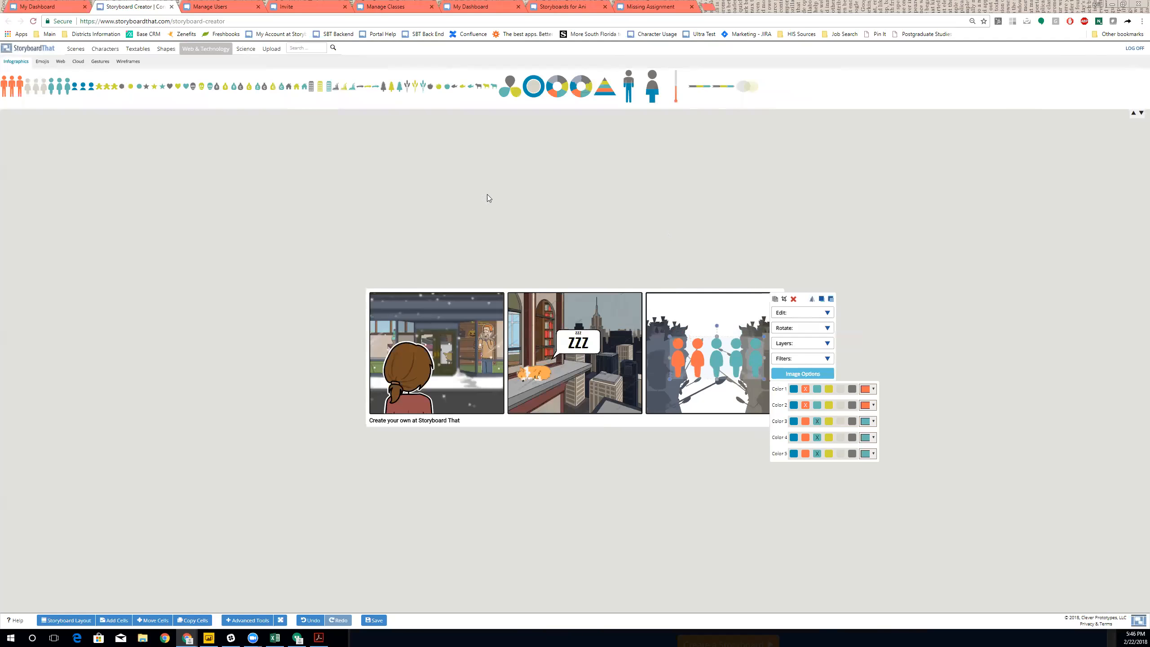
click(45, 64)
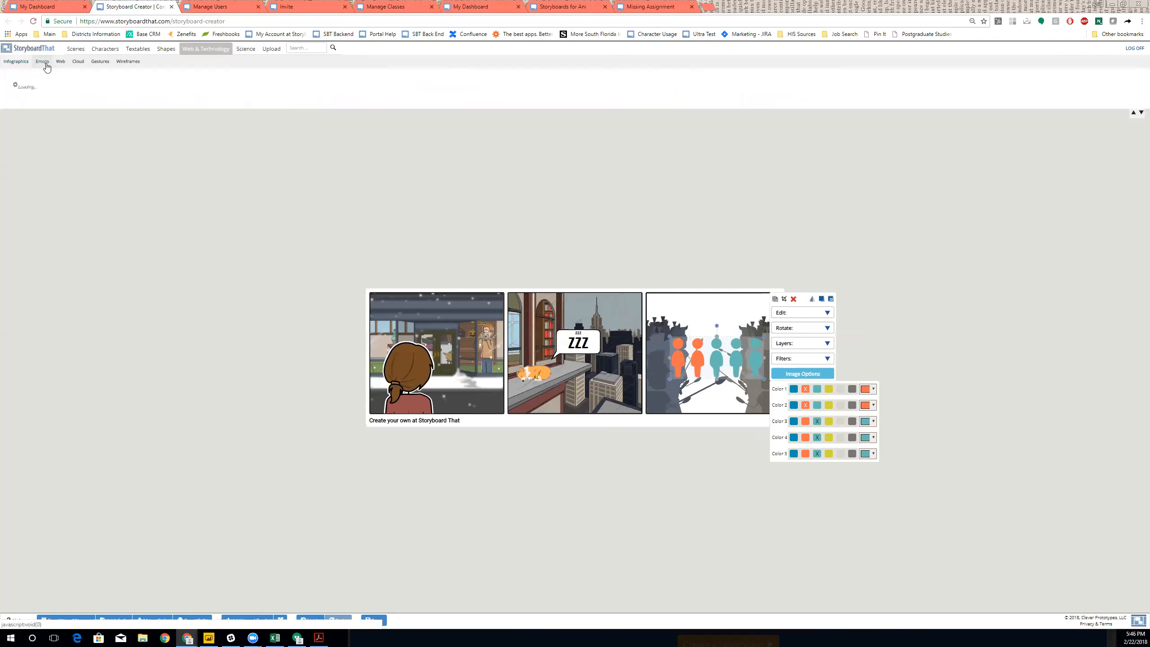
- Change the storyboard layout to 4x1, adding an empty fourth cell
click(131, 63)
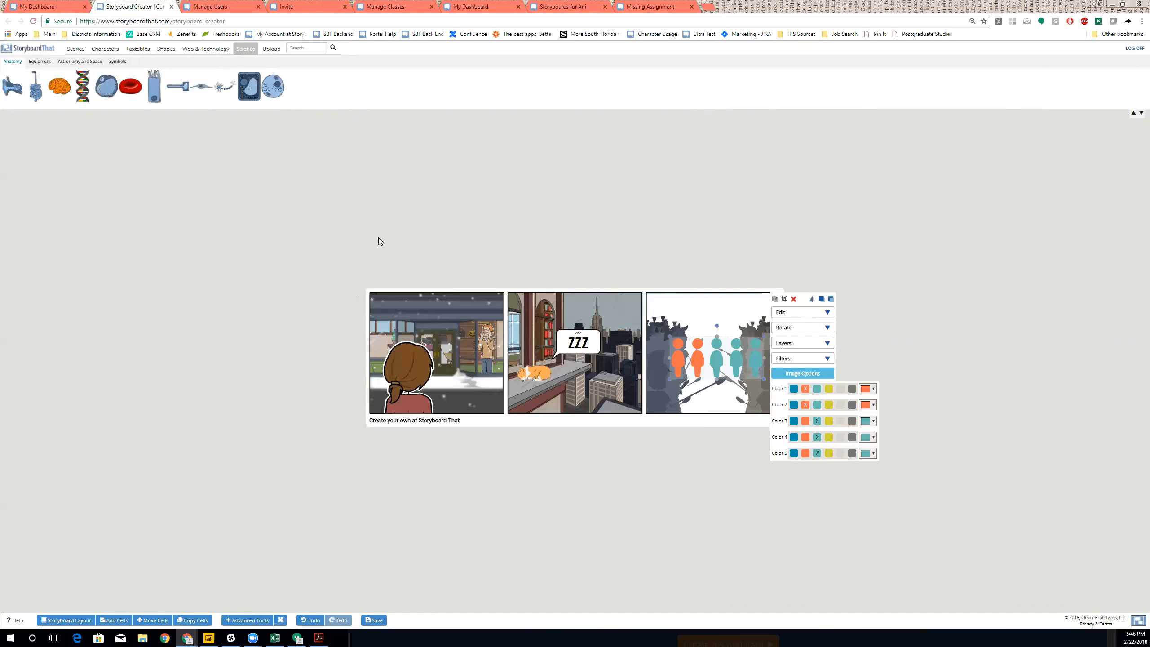
click(112, 619)
click(592, 120)
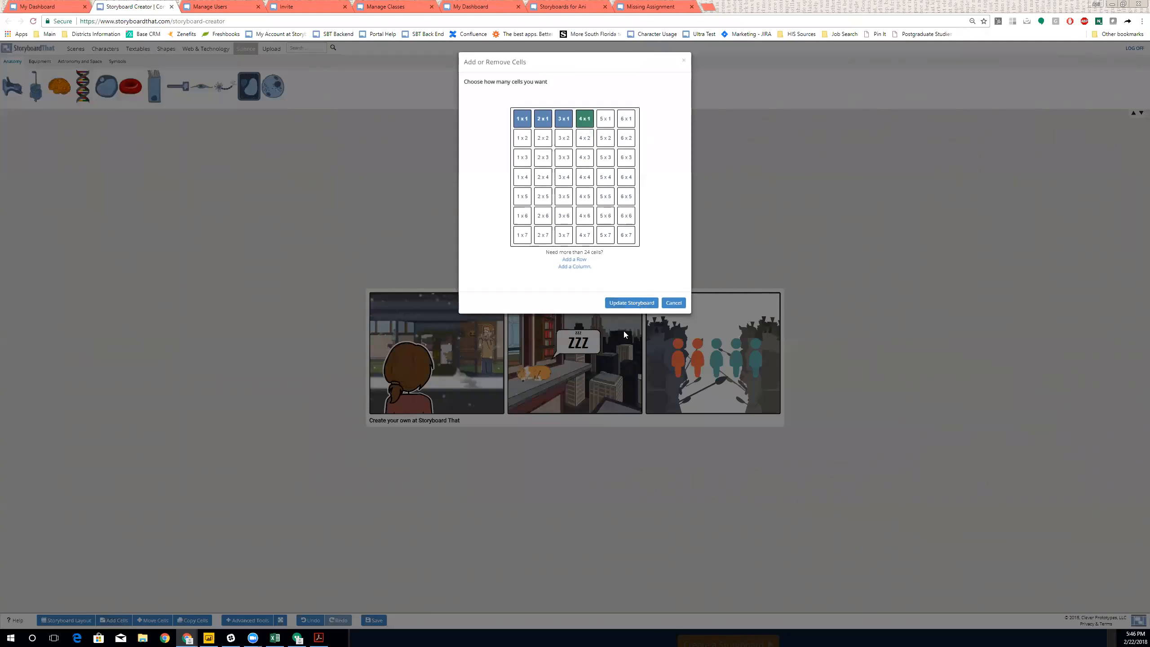
click(633, 304)
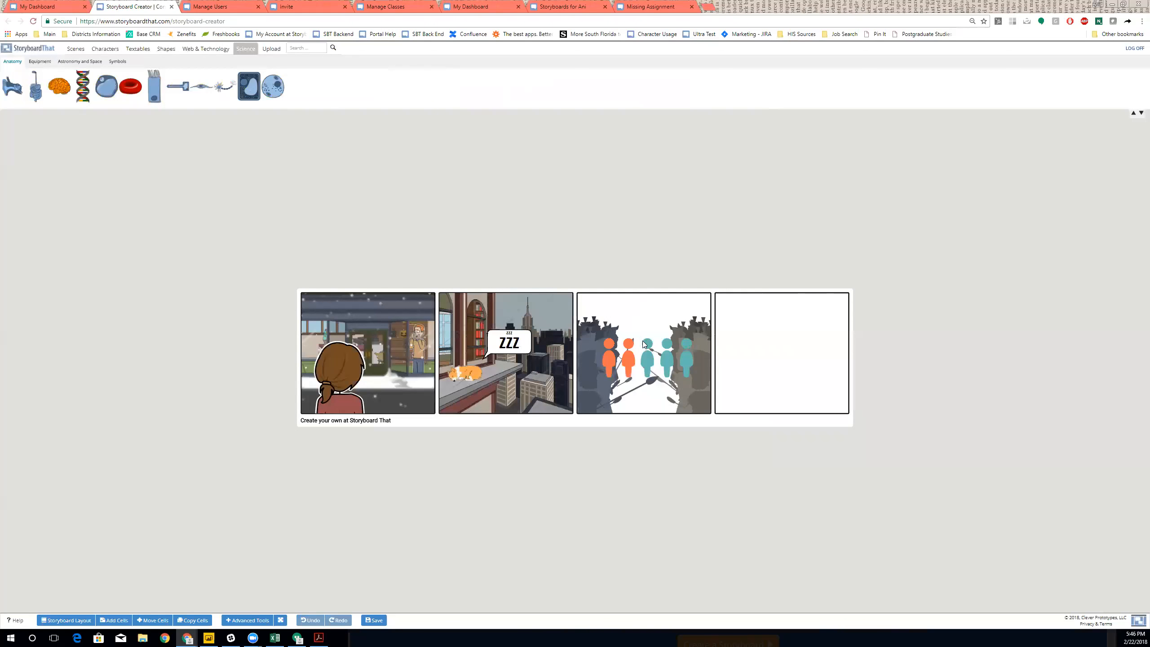
- Put a colourful brain in cell 4 and add a moon beside it in the dark crescent phase
drag(66, 88, 843, 408)
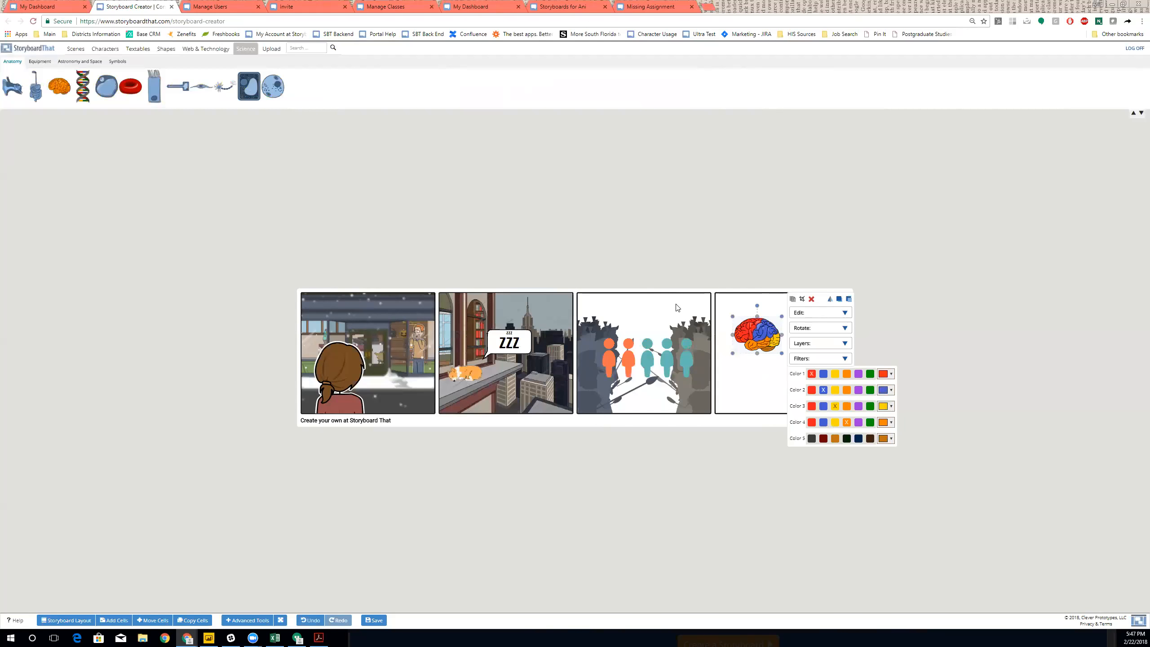
click(71, 63)
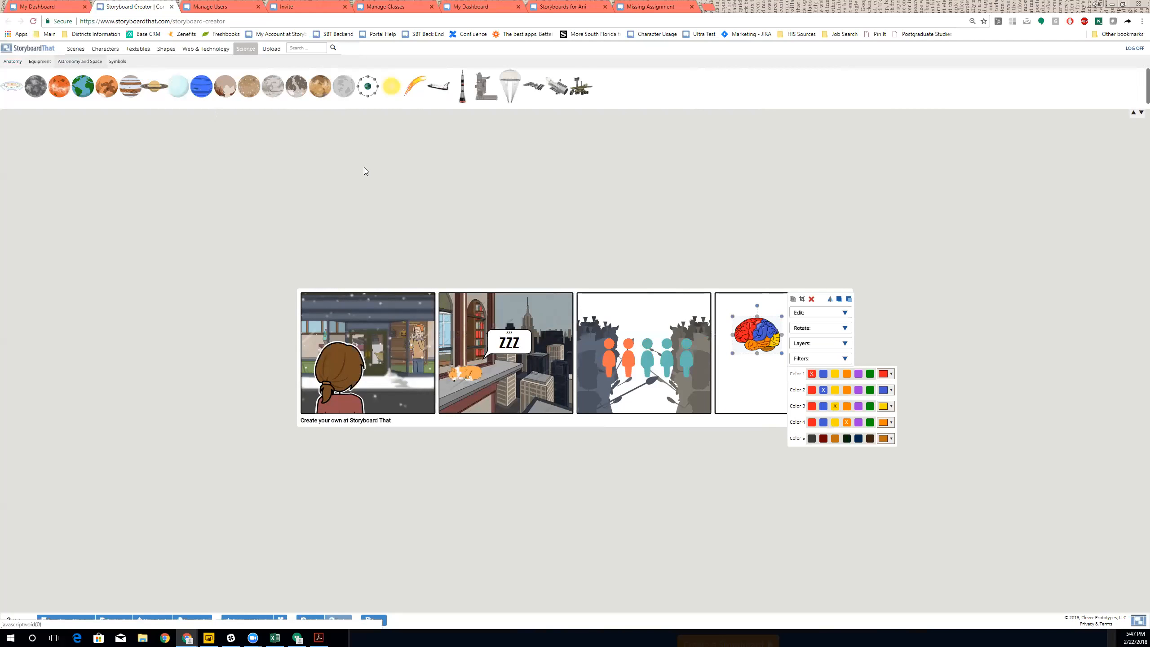
click(344, 86)
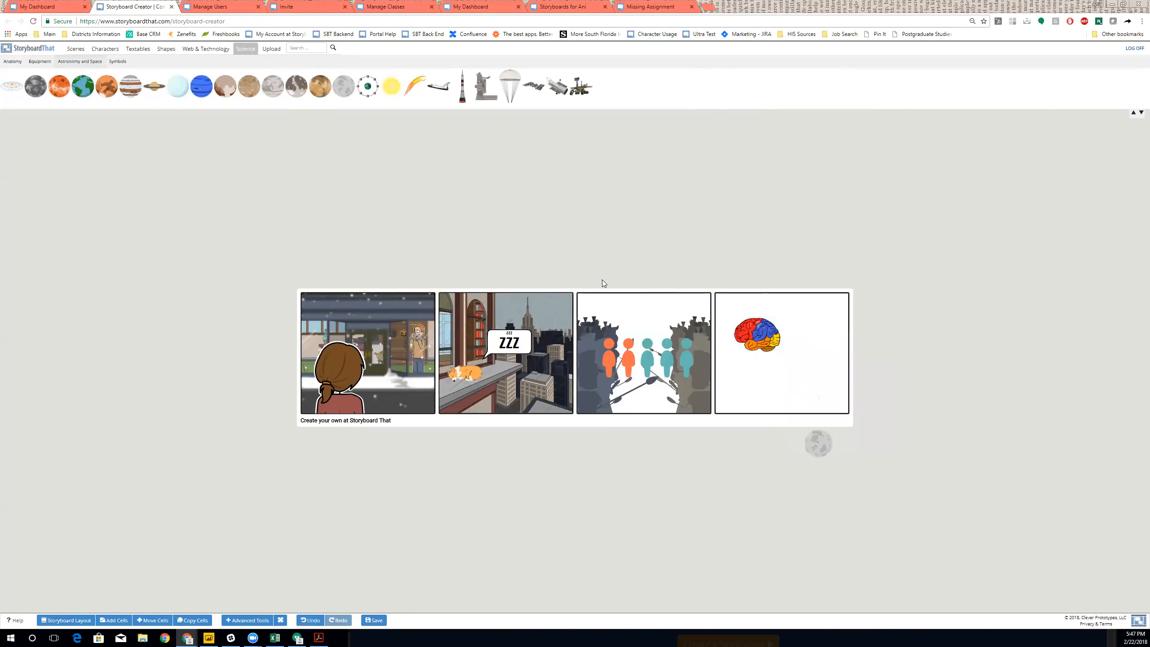
click(882, 373)
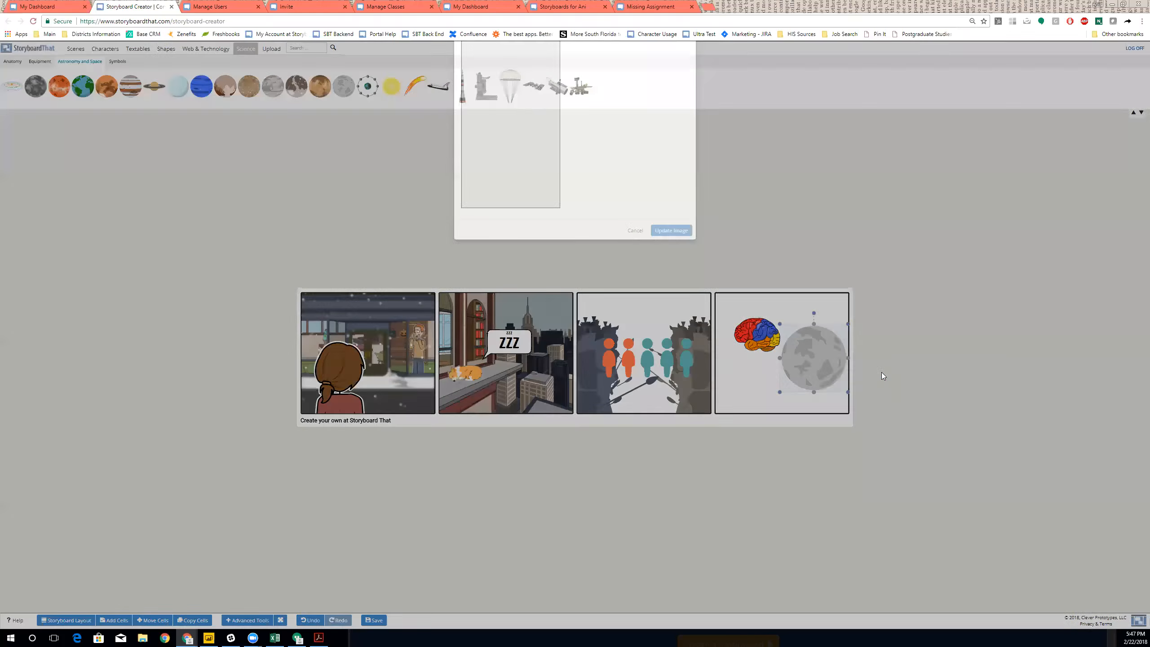
click(517, 98)
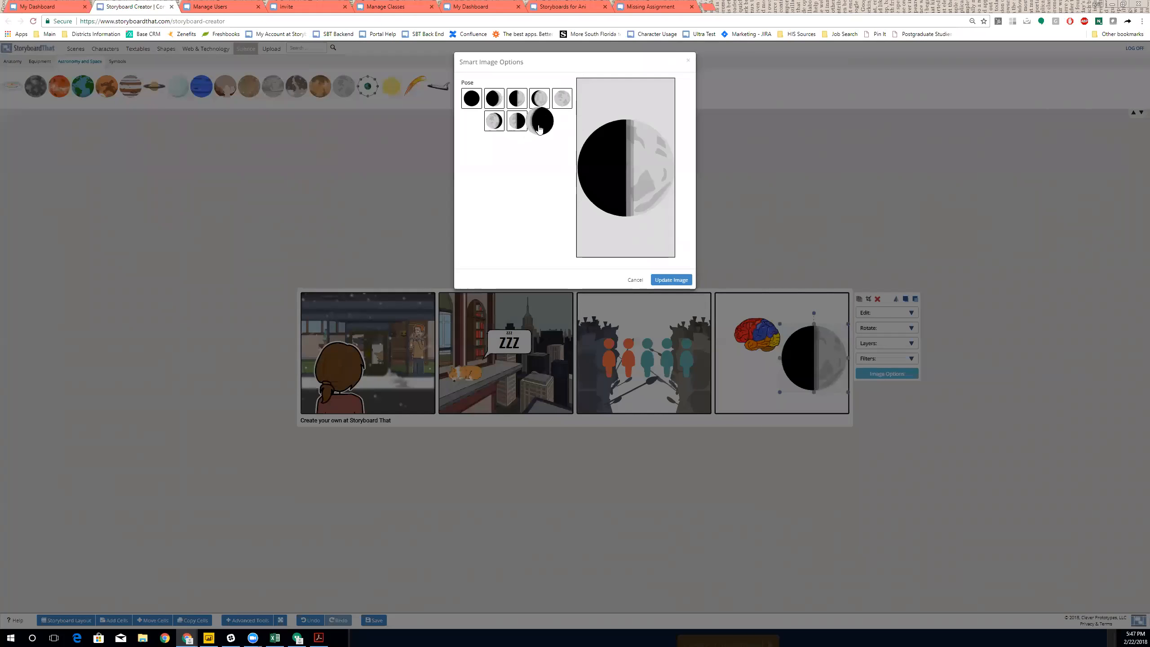
click(539, 120)
click(668, 281)
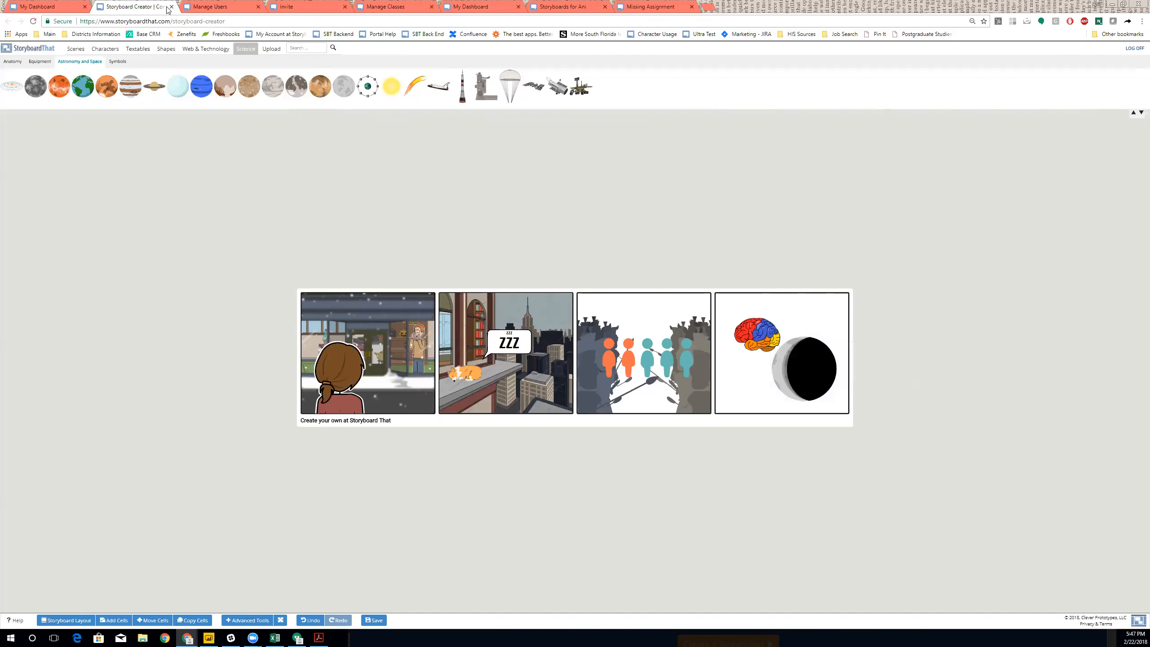
click(269, 50)
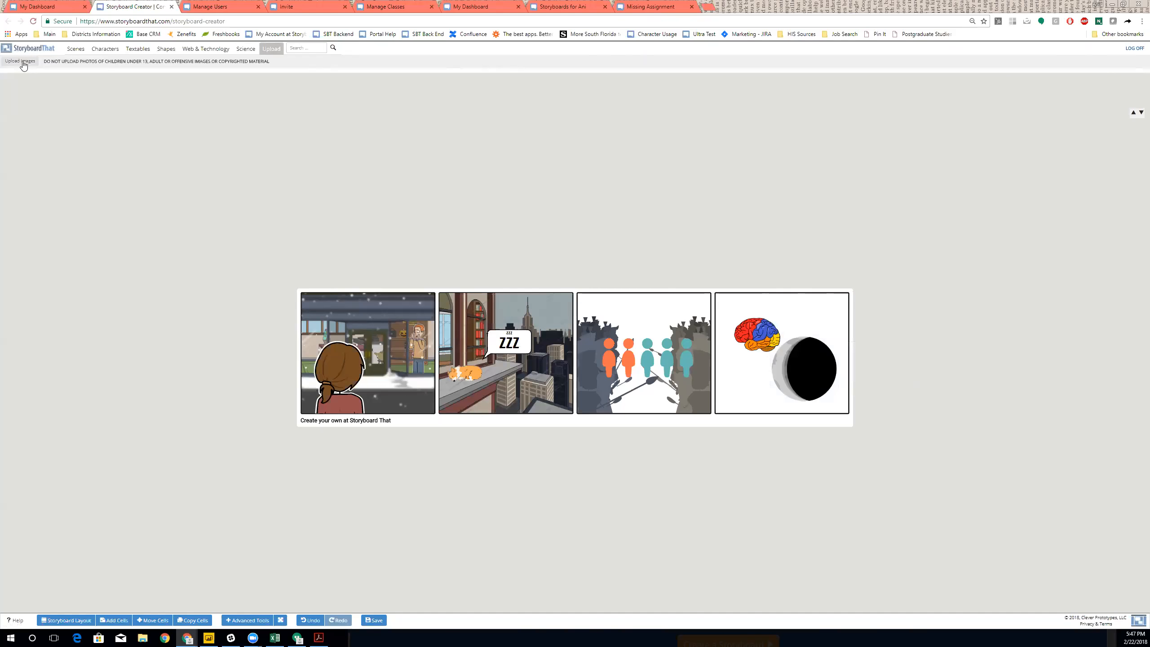
- Upload certification-highres from Pictures and place the banner across the top of cell 3
click(22, 63)
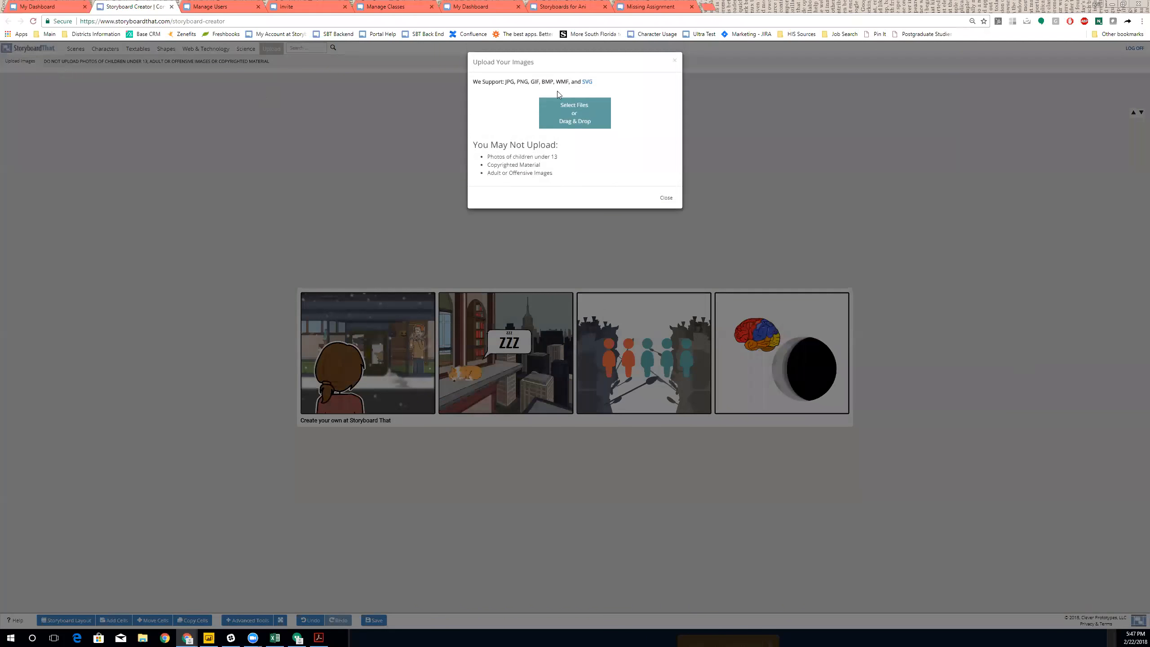
click(580, 116)
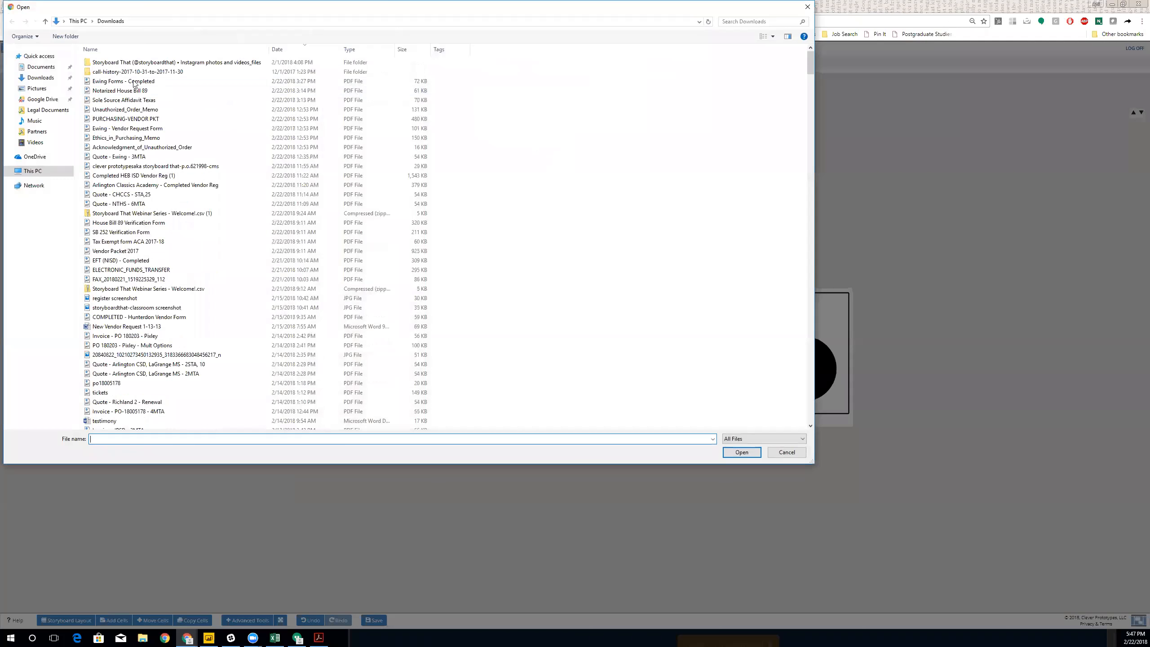
click(44, 92)
double_click(251, 86)
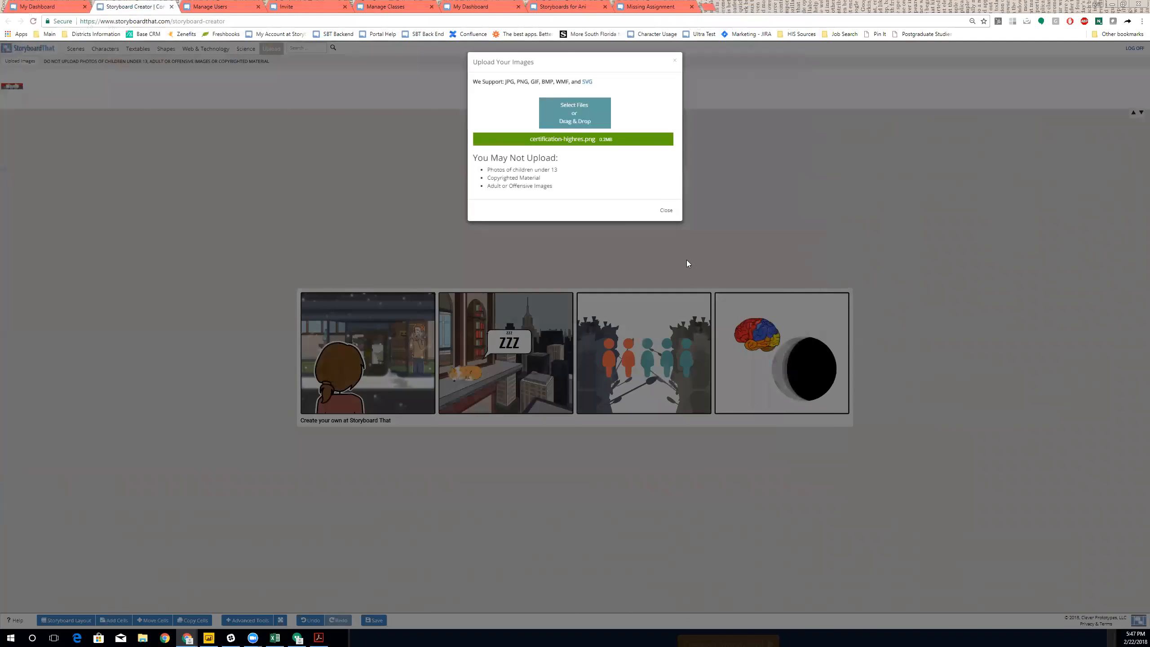
click(668, 211)
drag(12, 87, 671, 322)
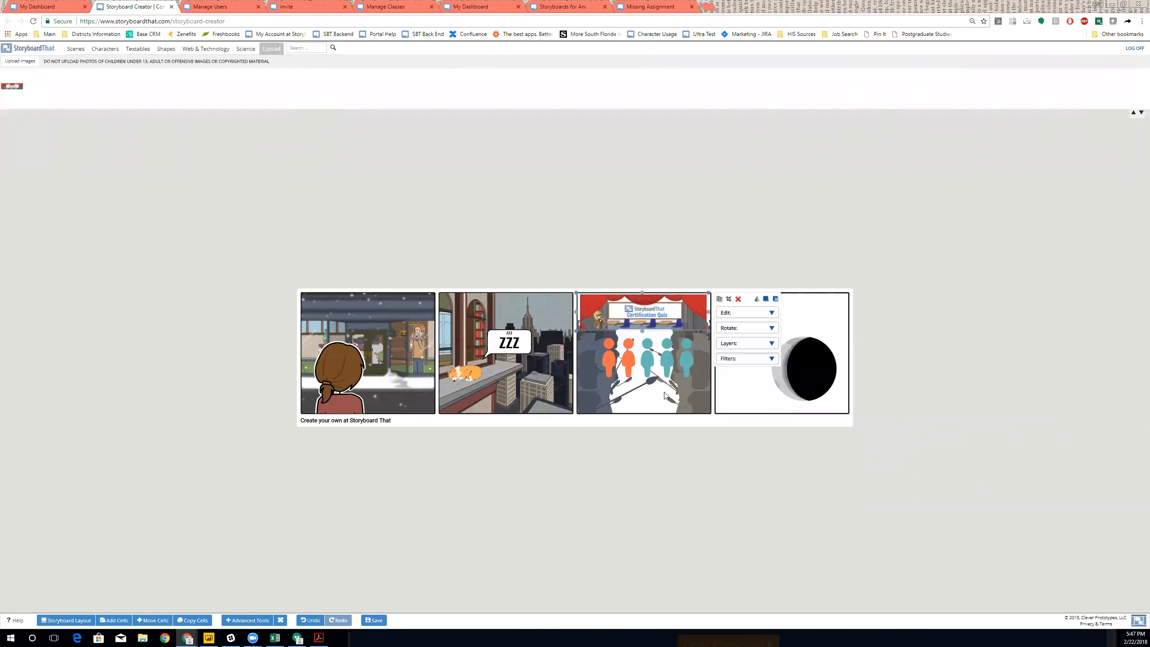
- Try the Pencil filter on the banner, then undo it to keep full colour
key(Down)
key(Down)
key(Down)
key(Down)
key(Down)
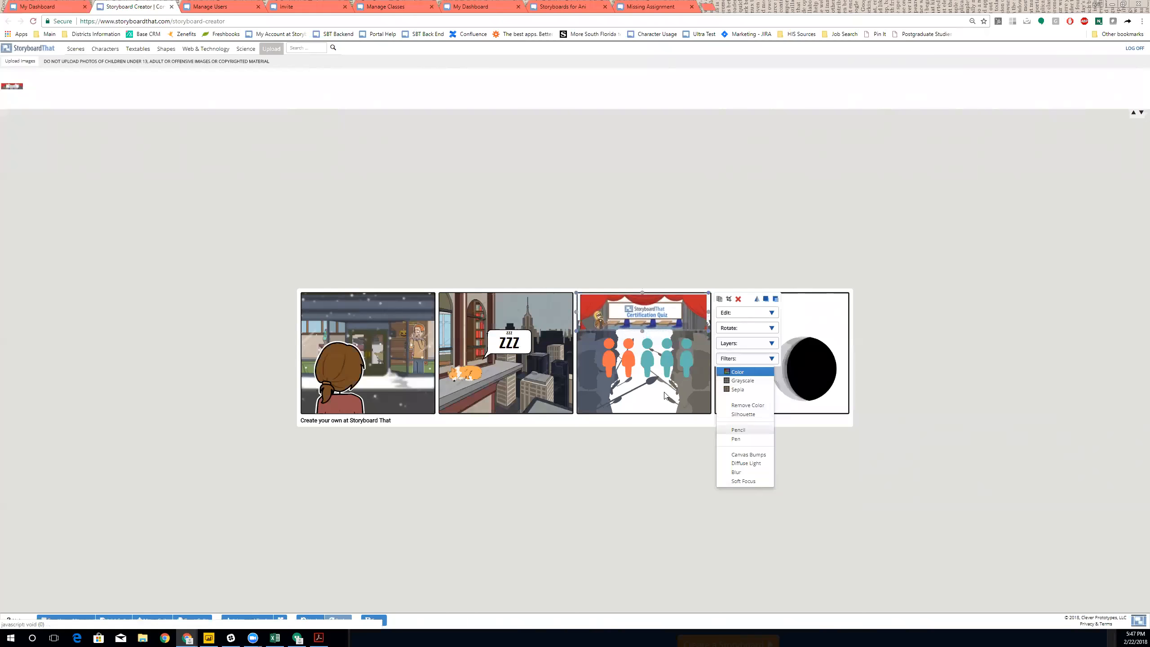
key(Return)
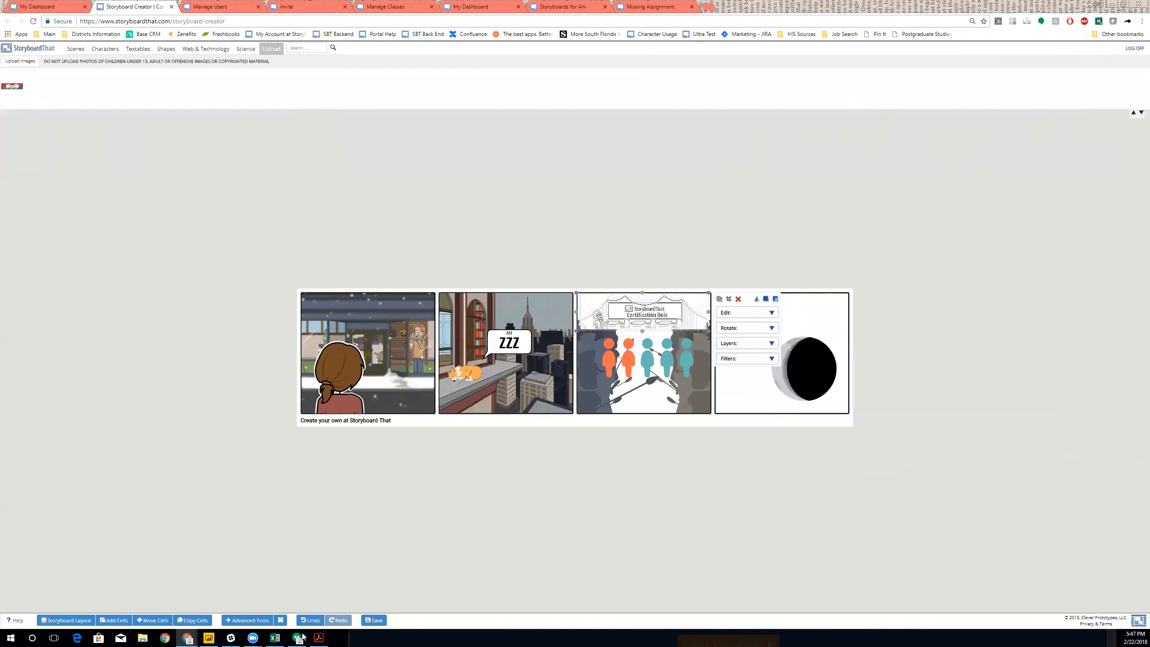
click(311, 621)
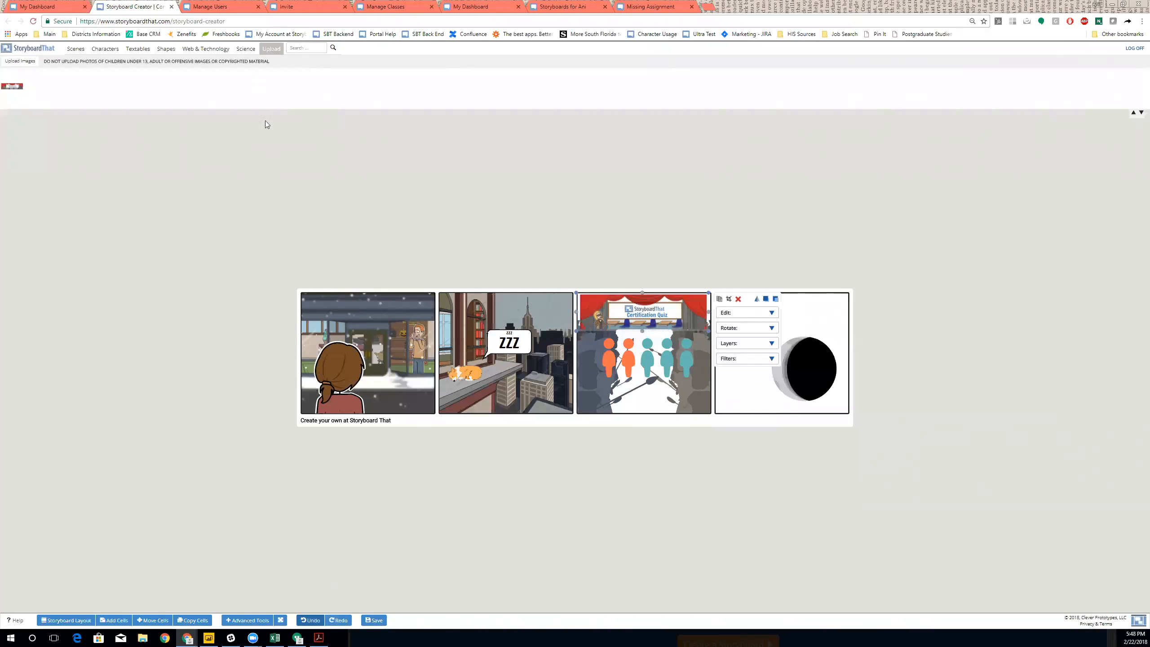
click(330, 63)
click(311, 49)
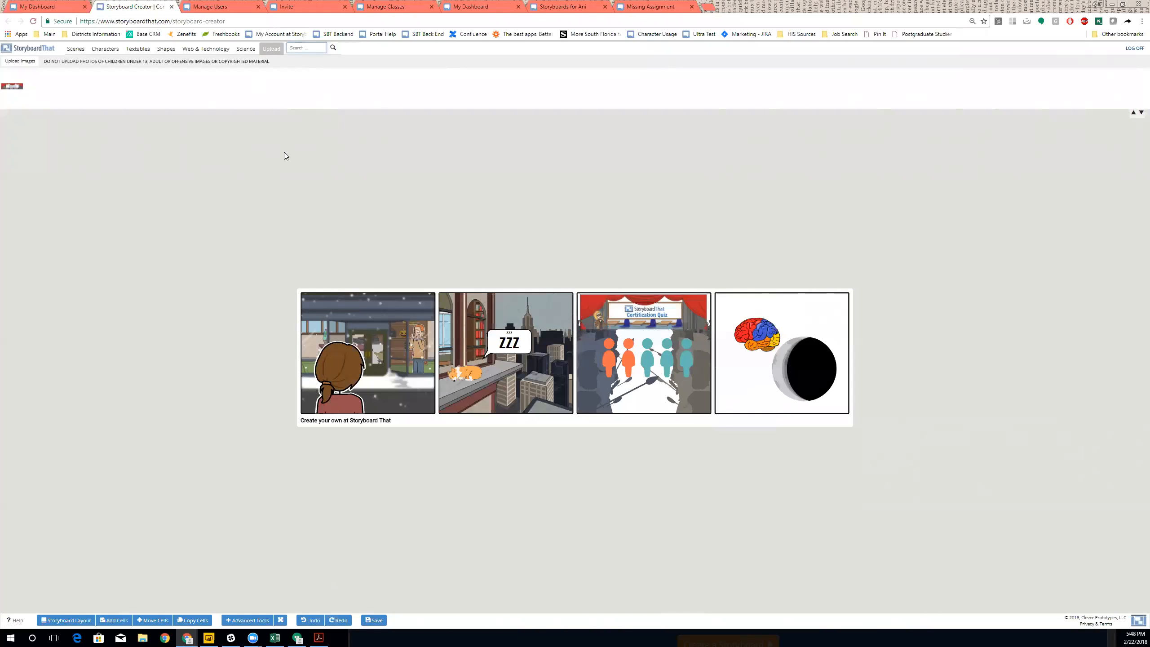
- Search the library for 'dog' and add a black-and-white dog photo under the brain in cell 4
text(c)
key(Return)
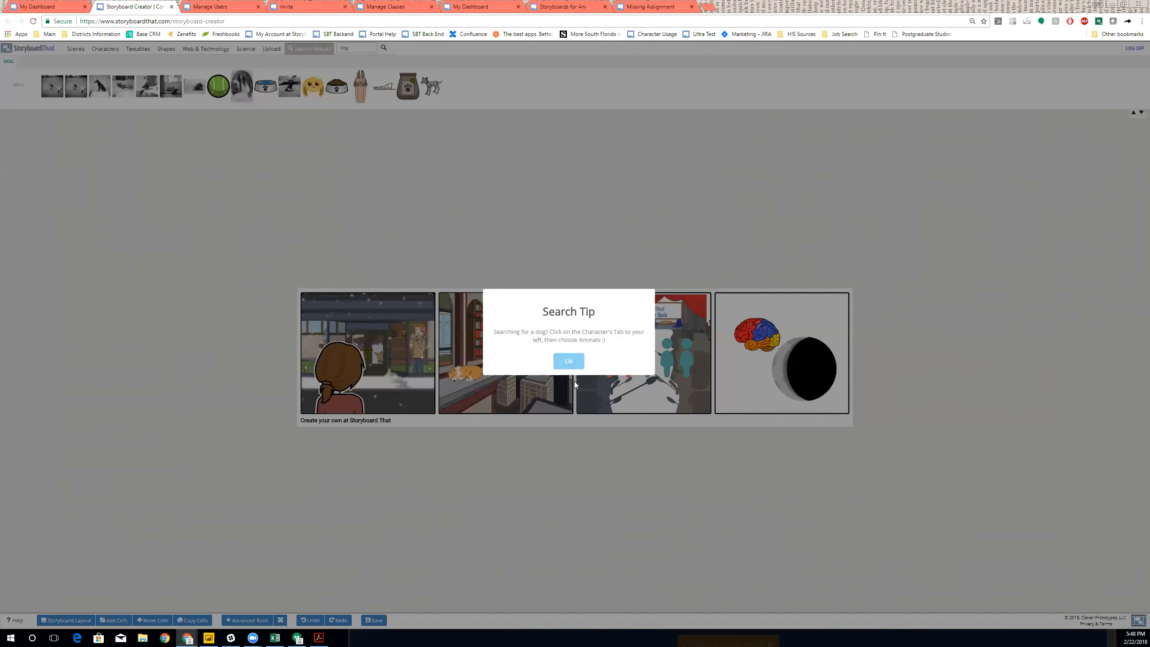
click(569, 361)
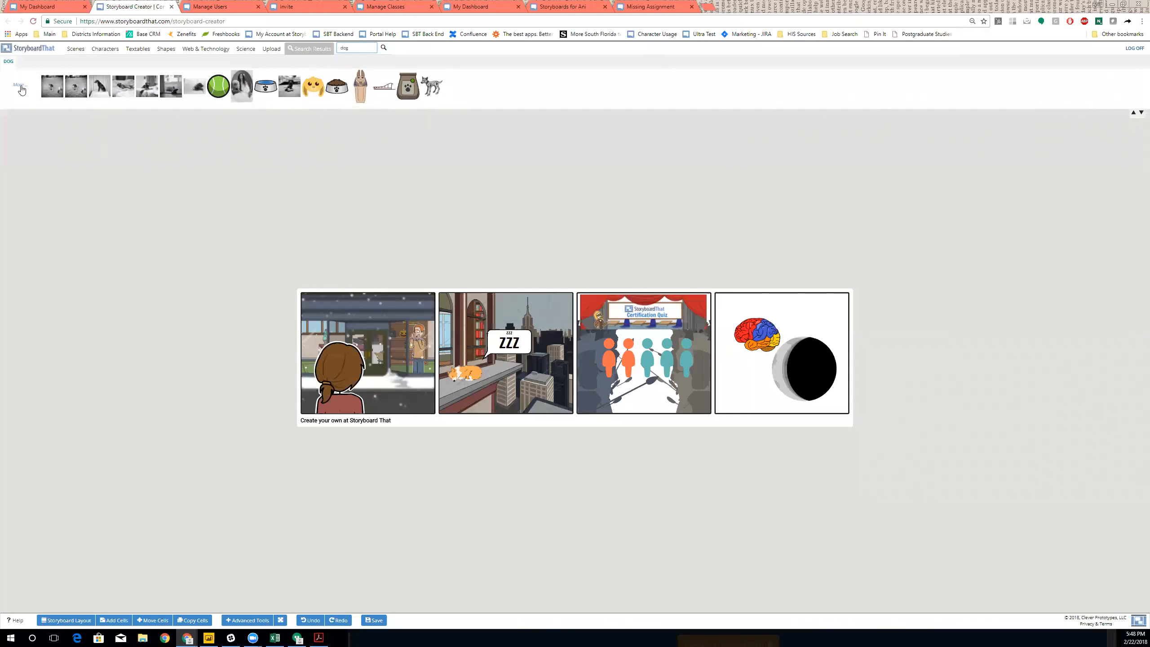
click(19, 85)
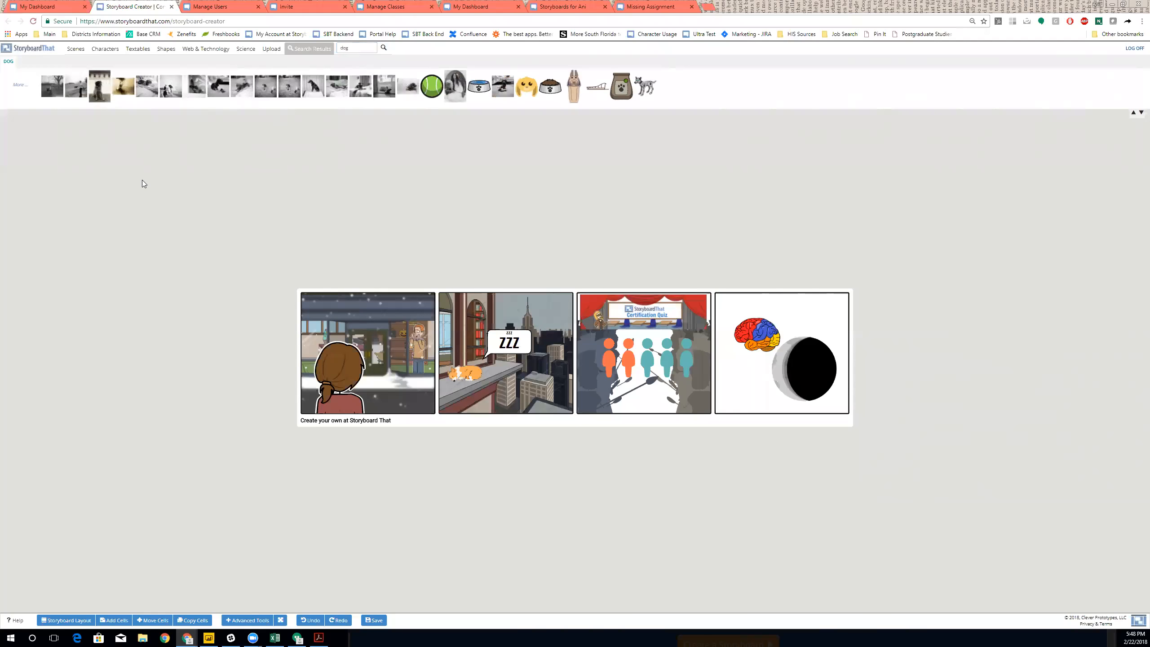
click(408, 87)
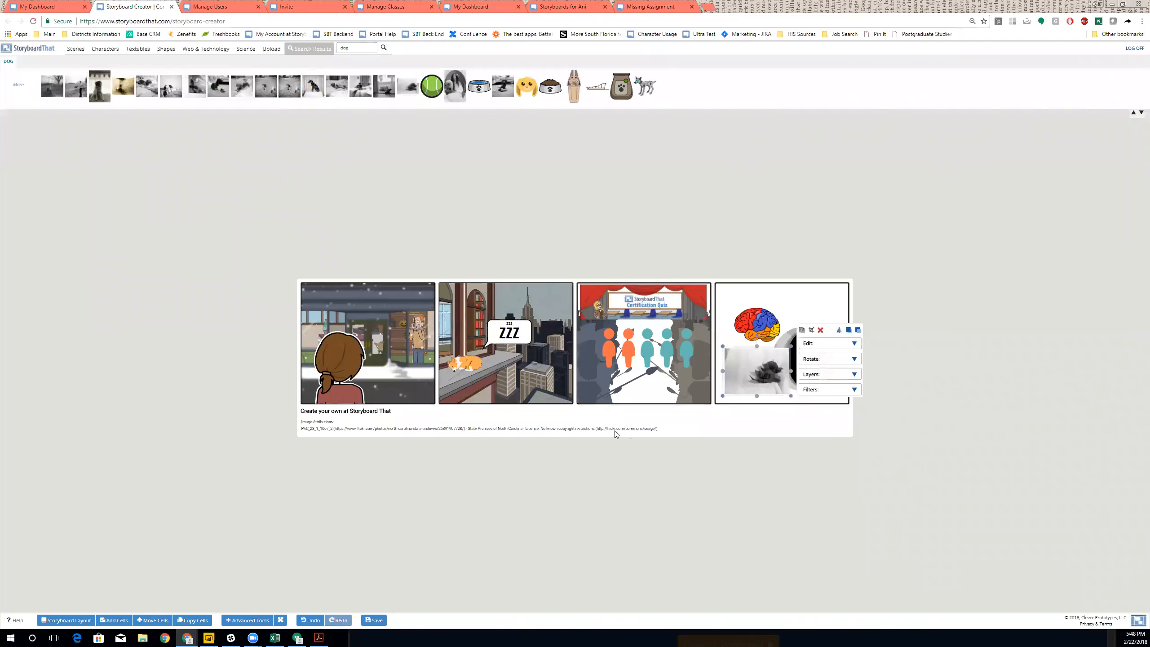
click(106, 271)
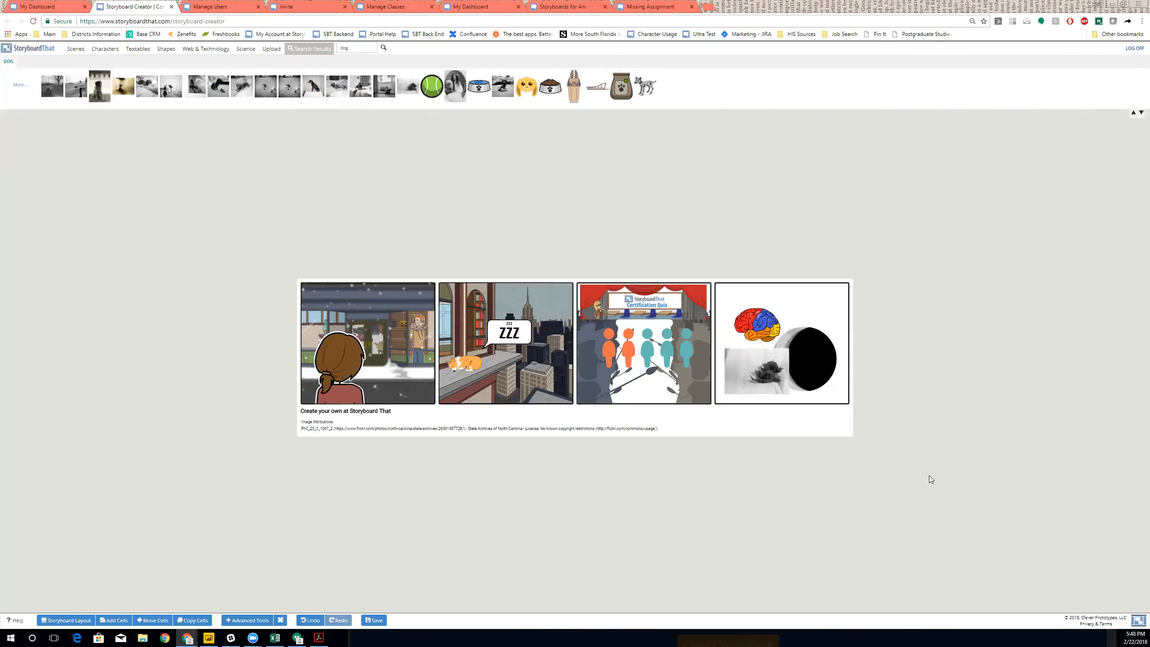
click(419, 329)
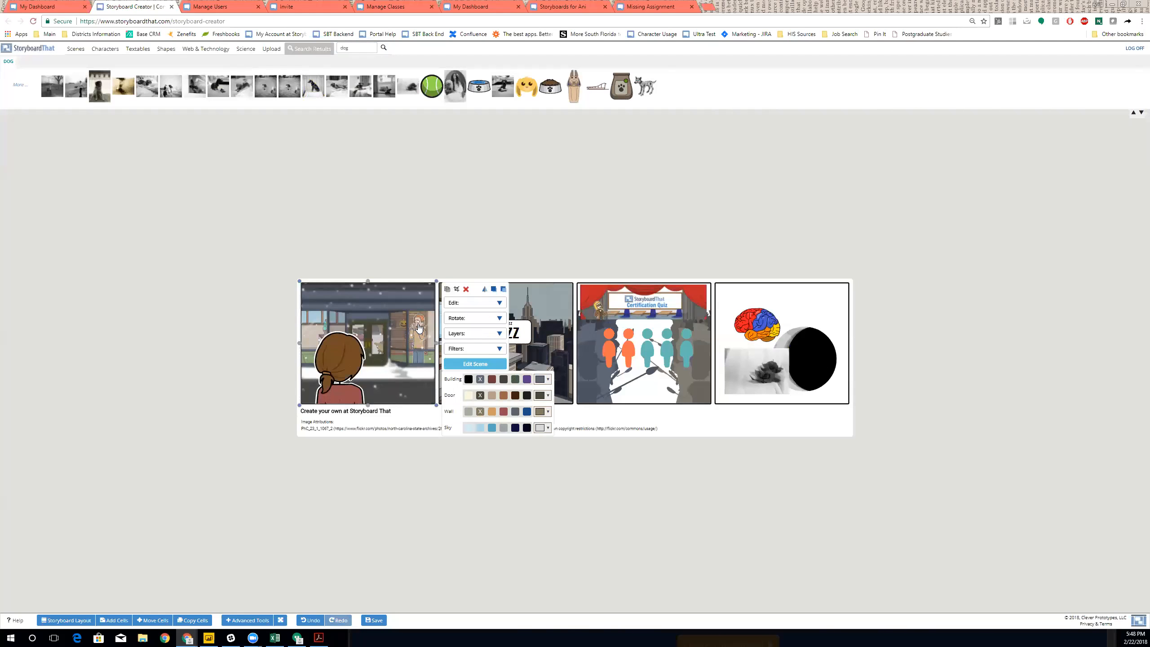
- Duplicate the girl from cell 1 and move the copy into cell 3
click(344, 361)
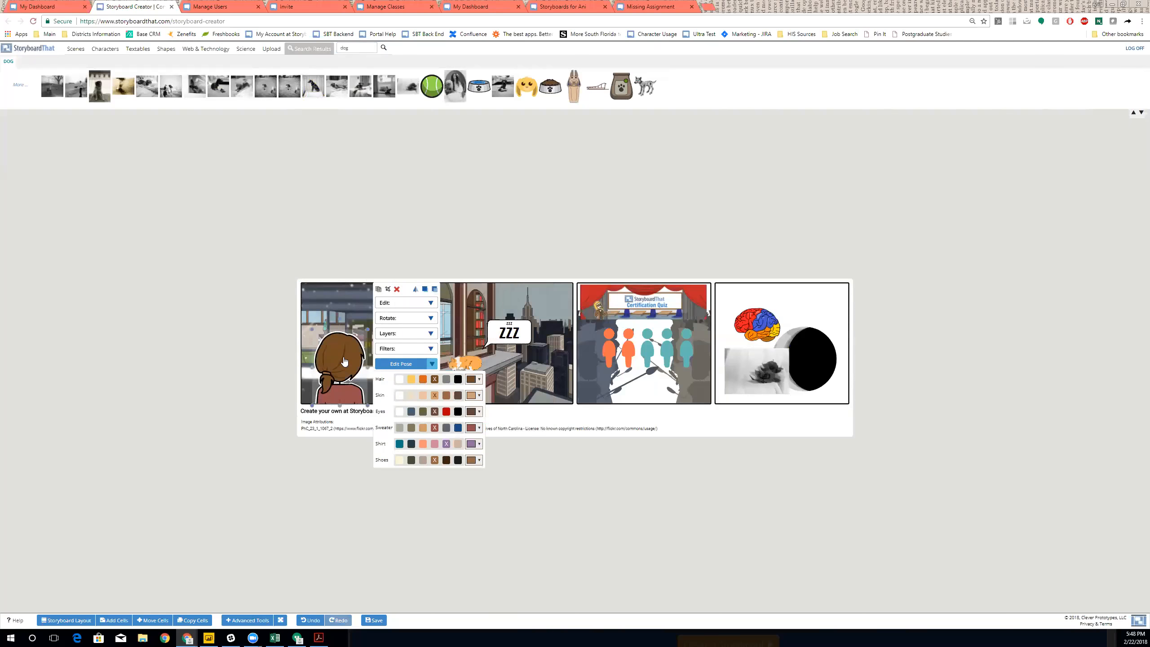
click(379, 289)
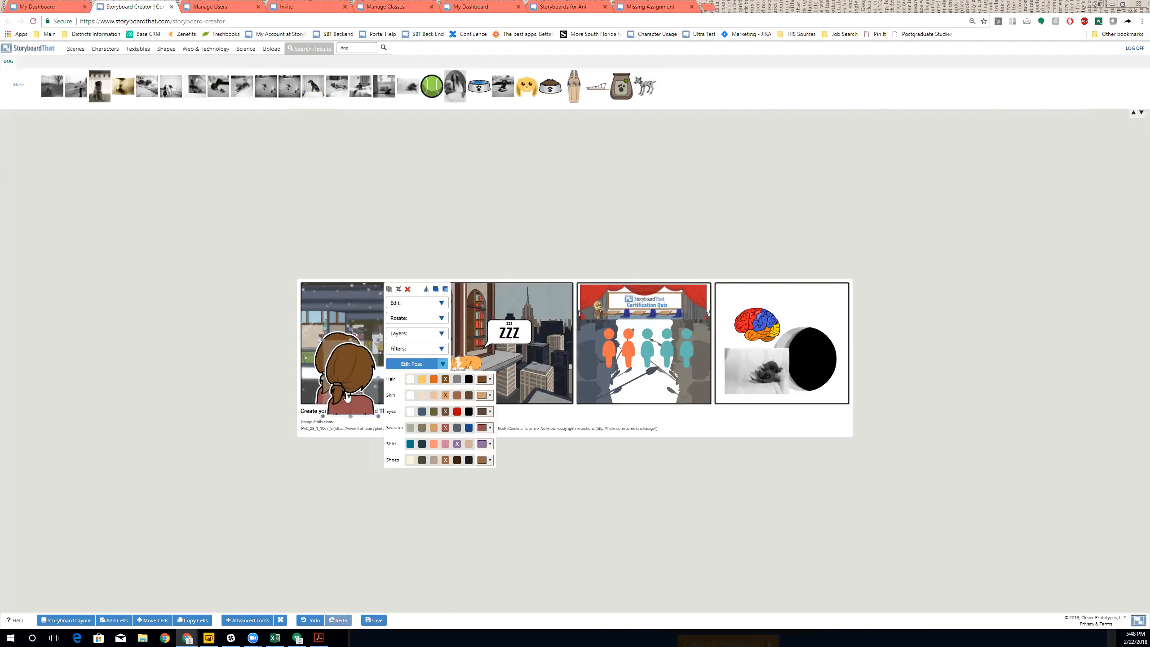
drag(570, 363, 617, 370)
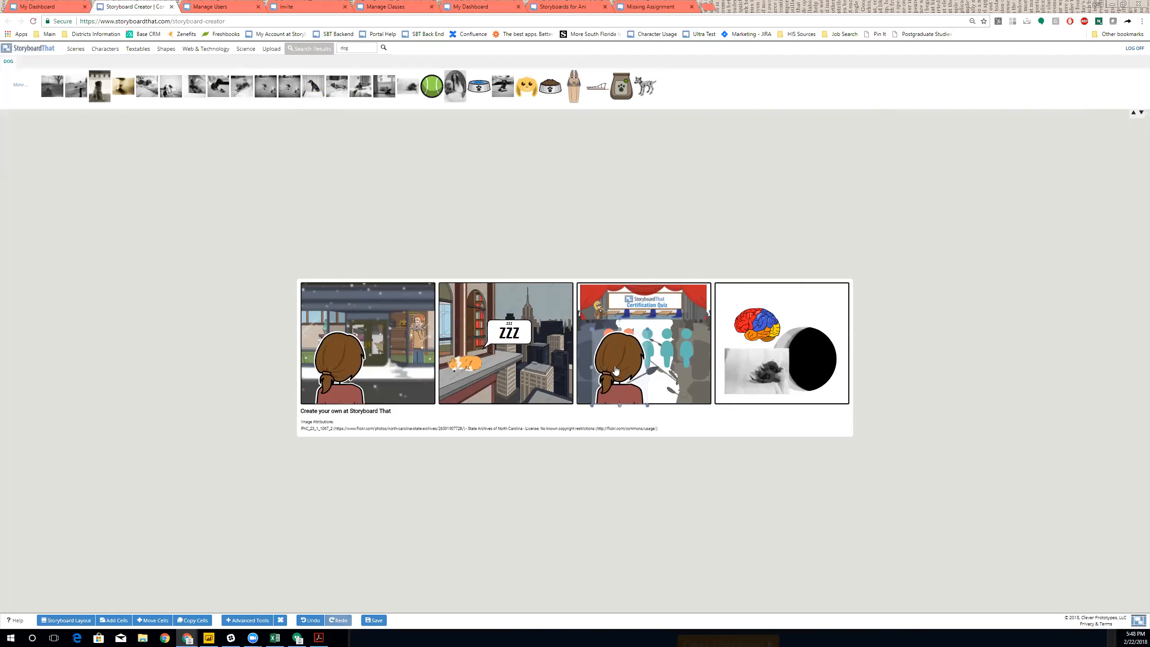
click(418, 518)
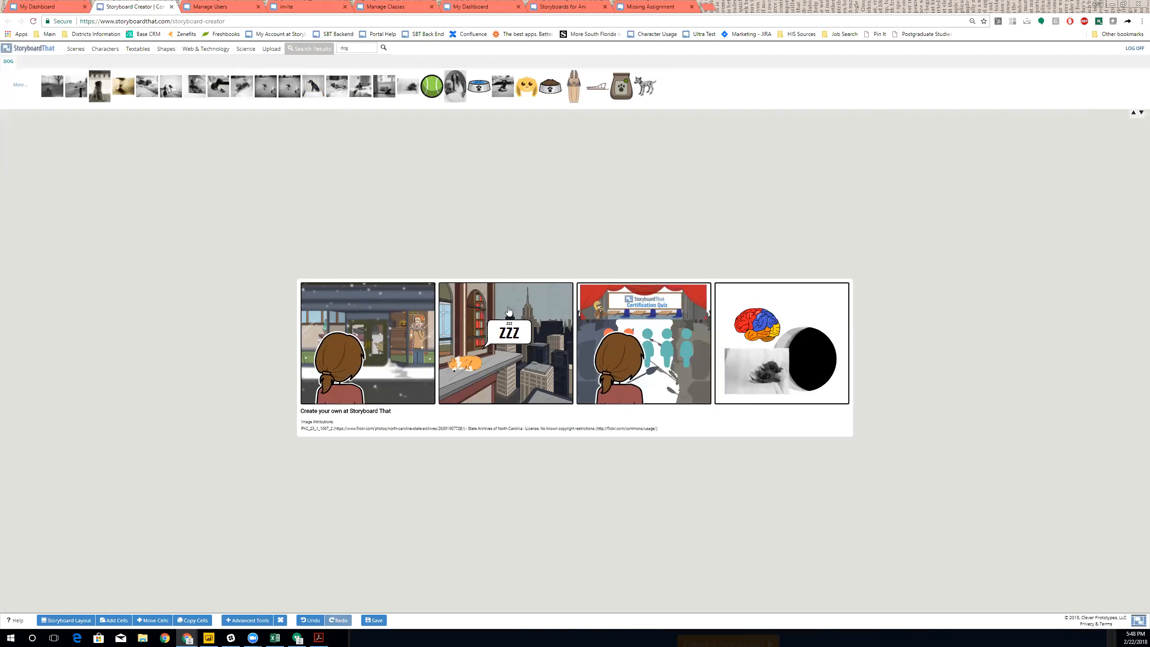
- Delete cell 3's background scene, the girl and the people graphic, leaving only the banner
click(563, 302)
key(Delete)
drag(757, 203, 593, 494)
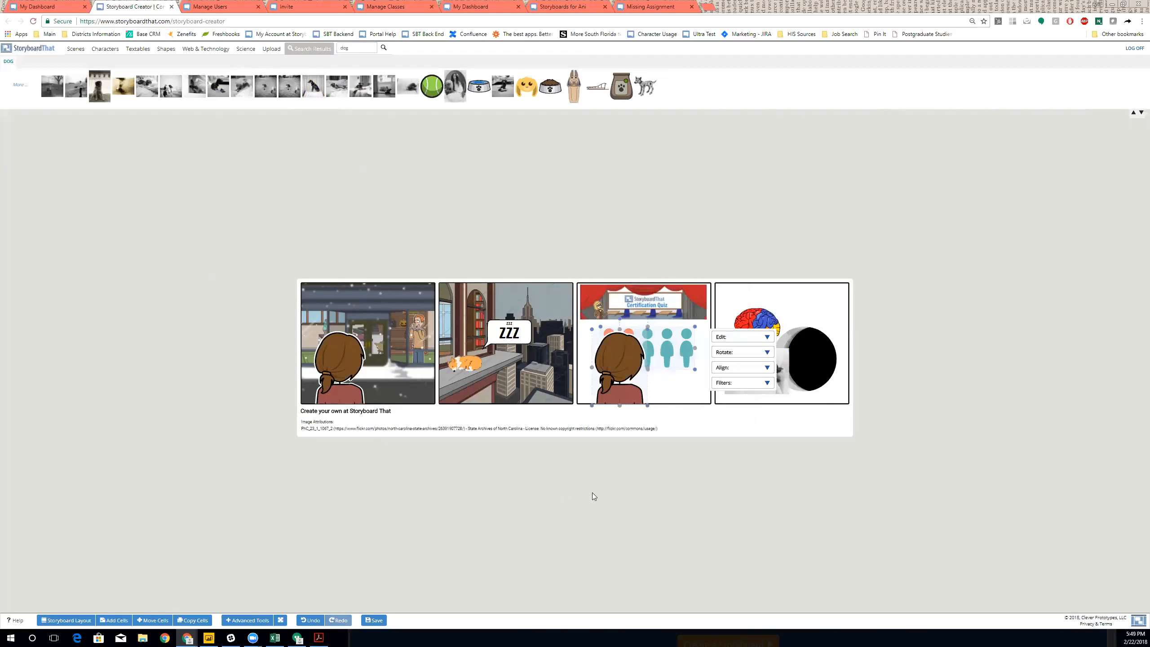
key(Delete)
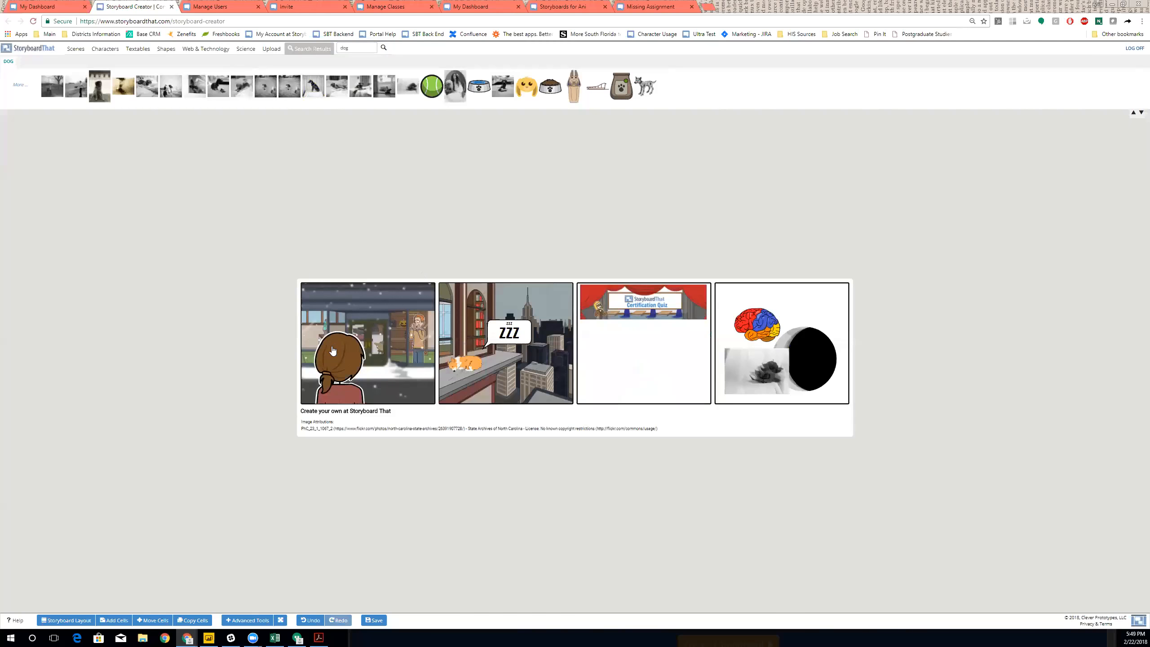
- Copy cell 1's snowy window scene into cell 3, replacing its contents
click(192, 622)
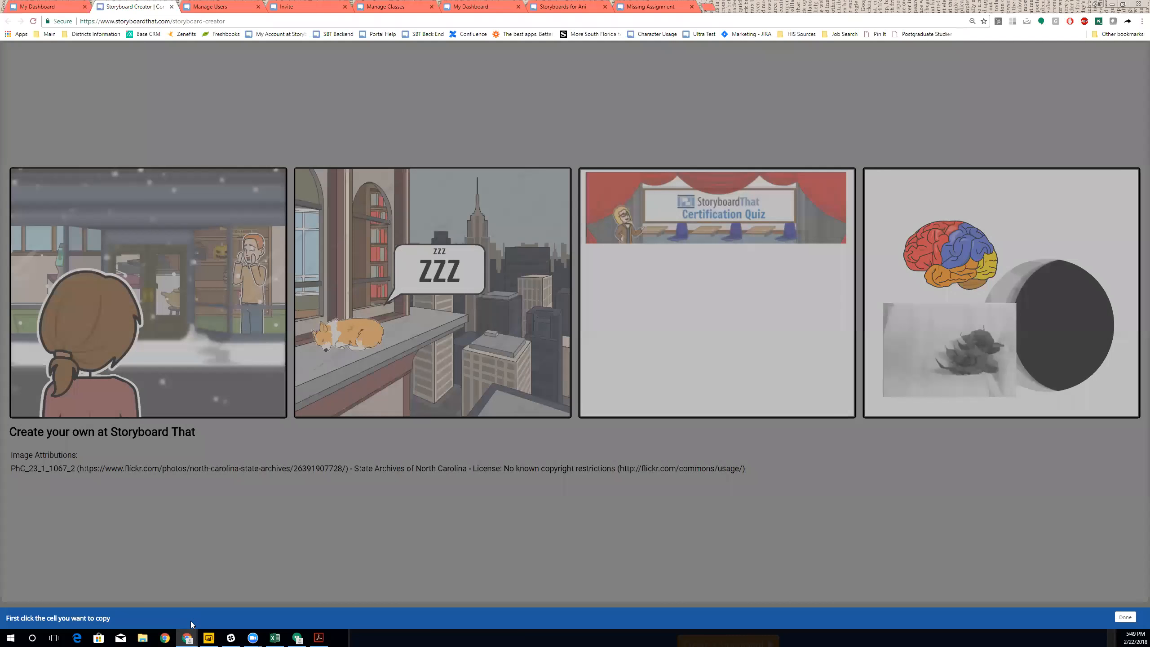
click(183, 354)
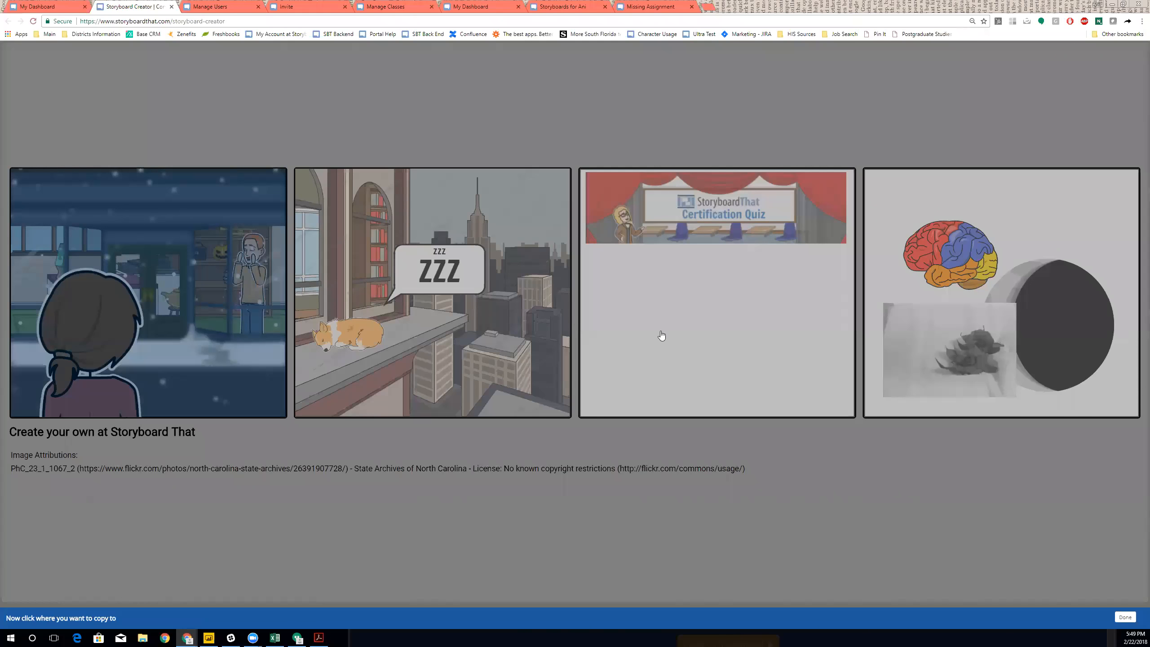
click(945, 311)
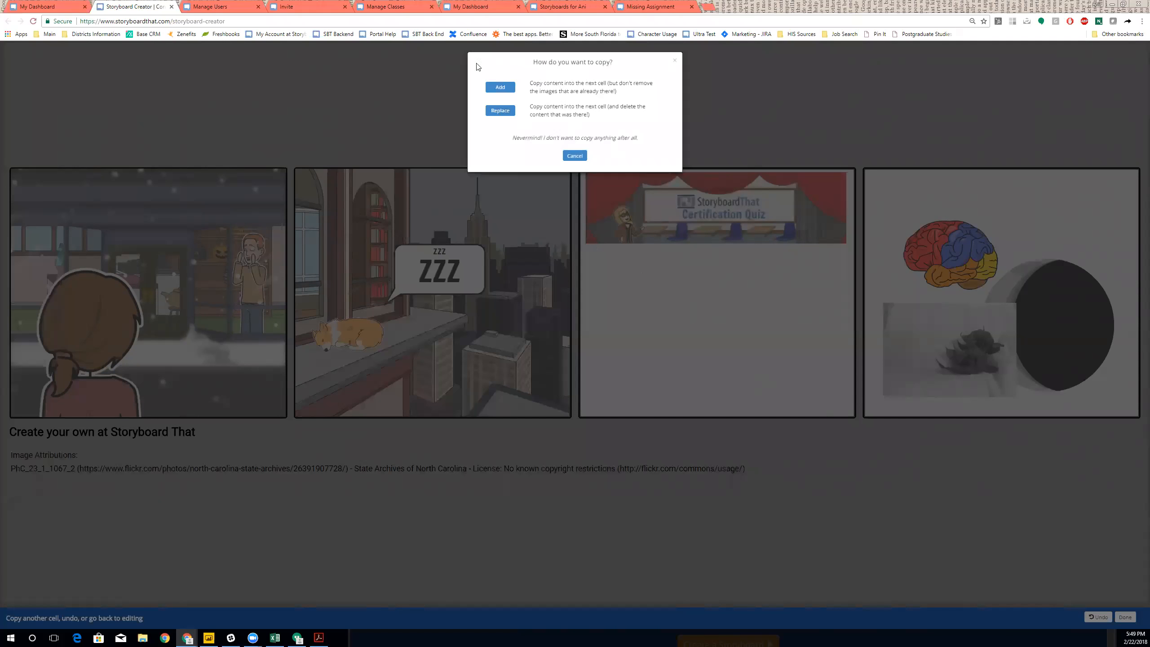
click(505, 114)
click(504, 113)
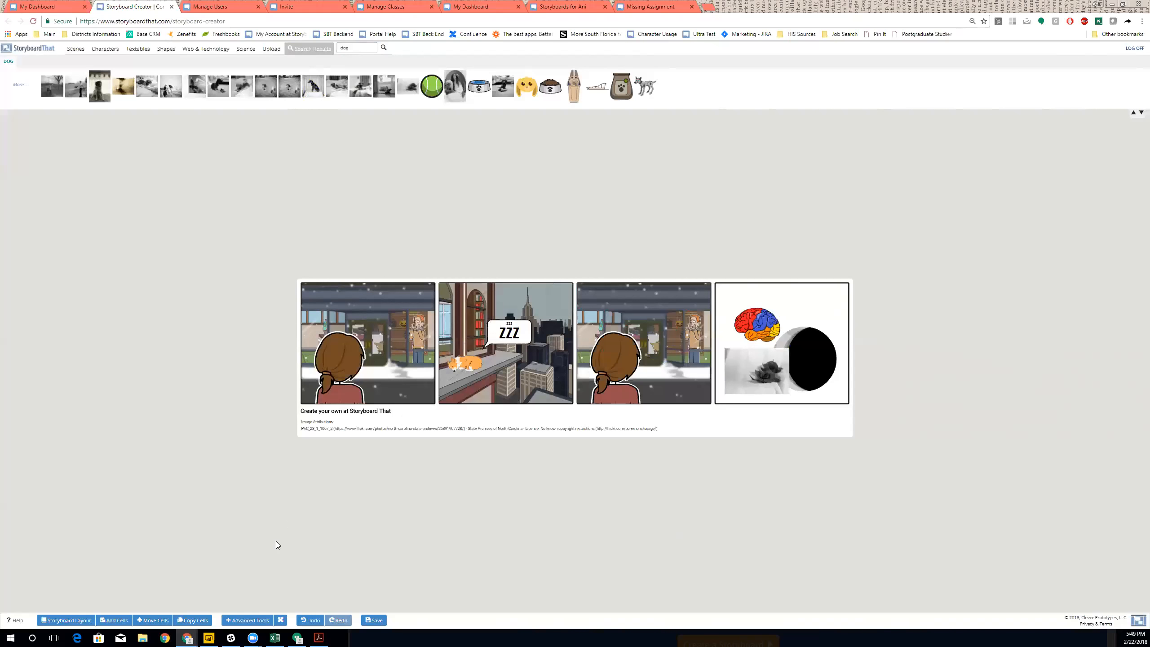
click(380, 620)
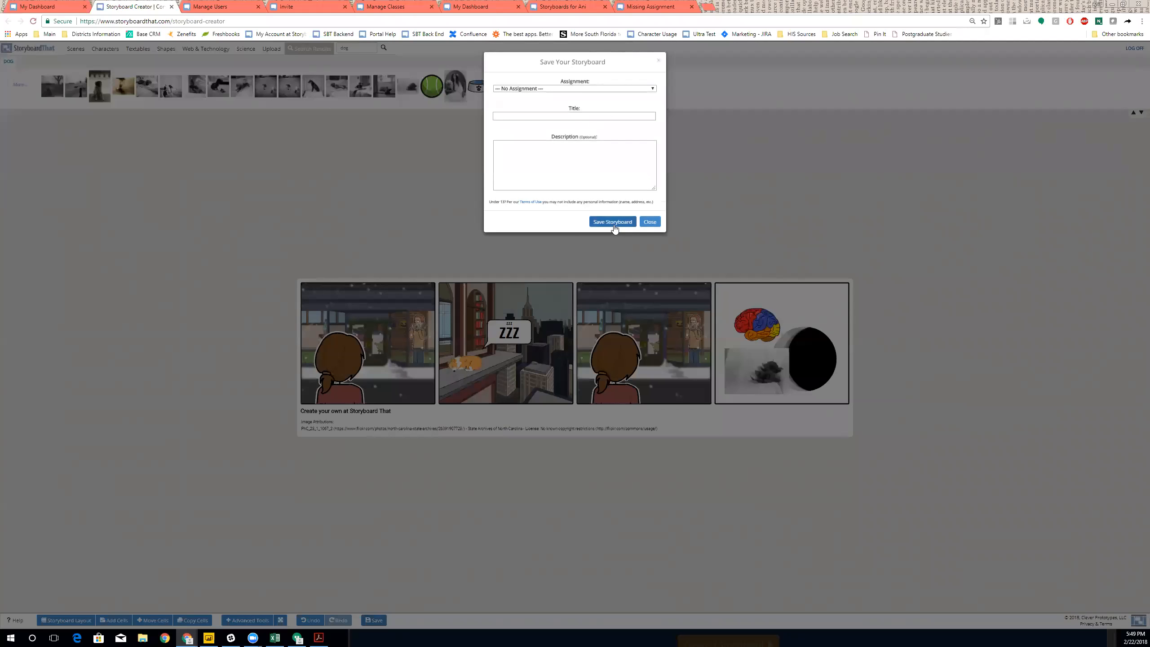
click(598, 88)
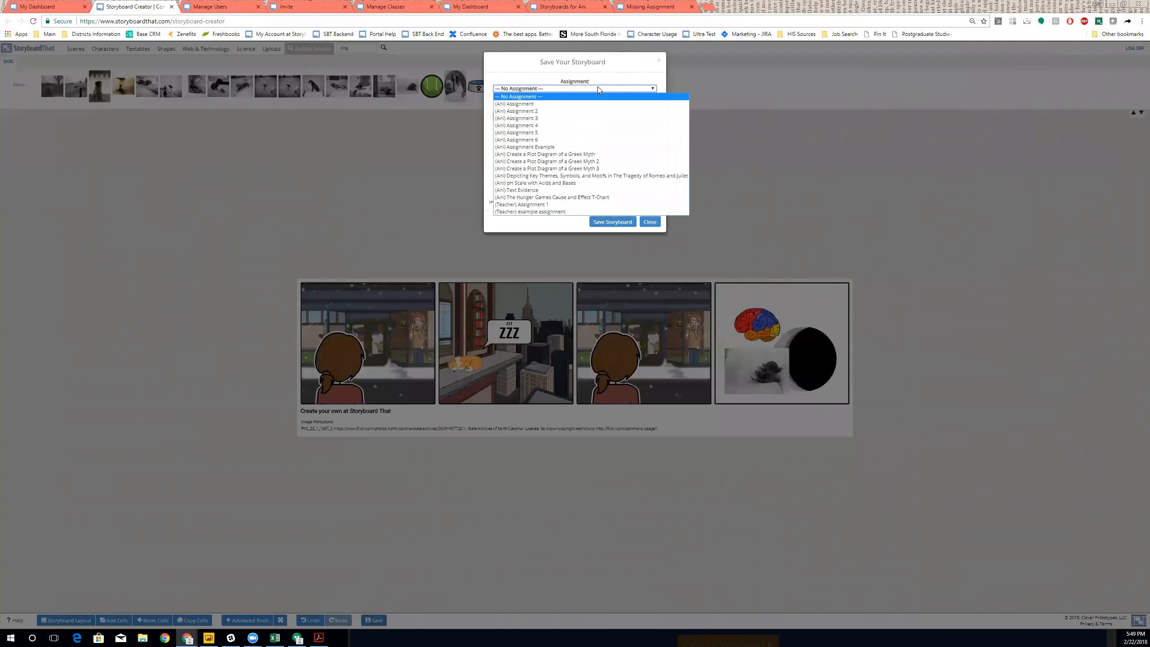
click(587, 133)
click(580, 119)
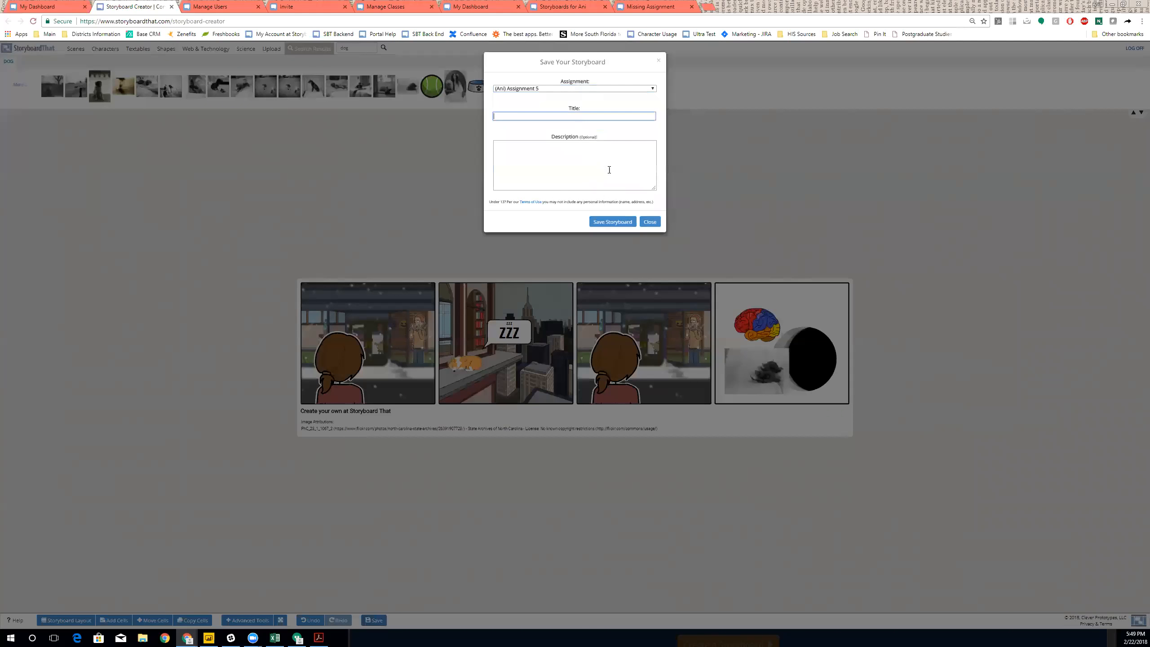
click(649, 222)
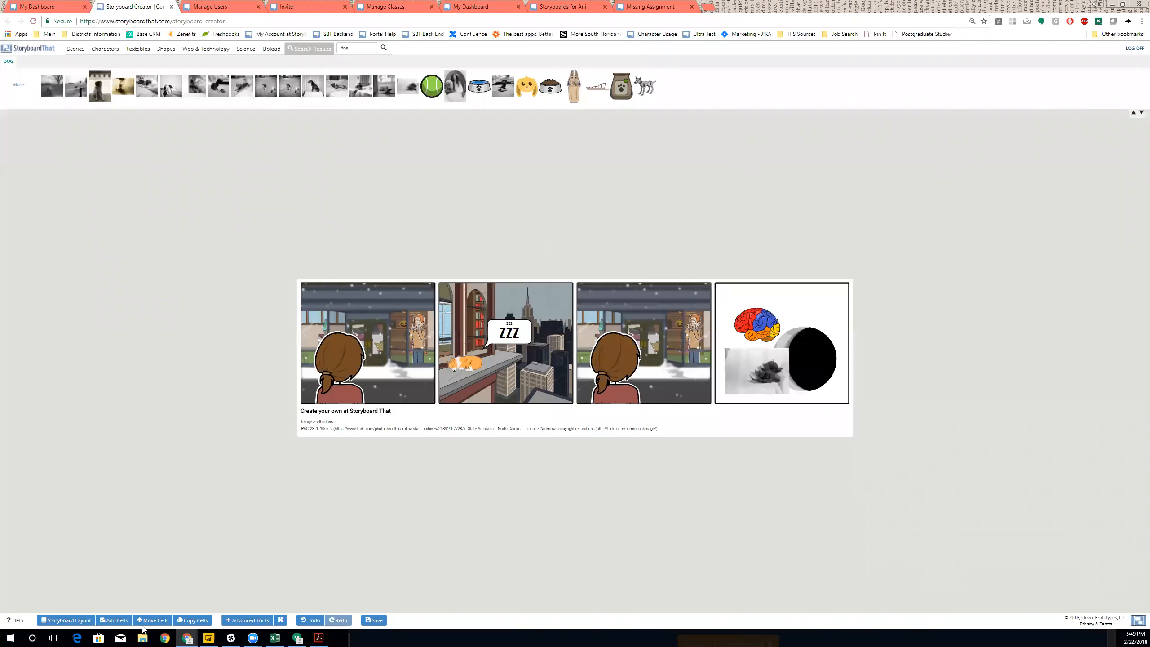
- Change the storyboard layout to 6x1, adding two more cells
click(116, 623)
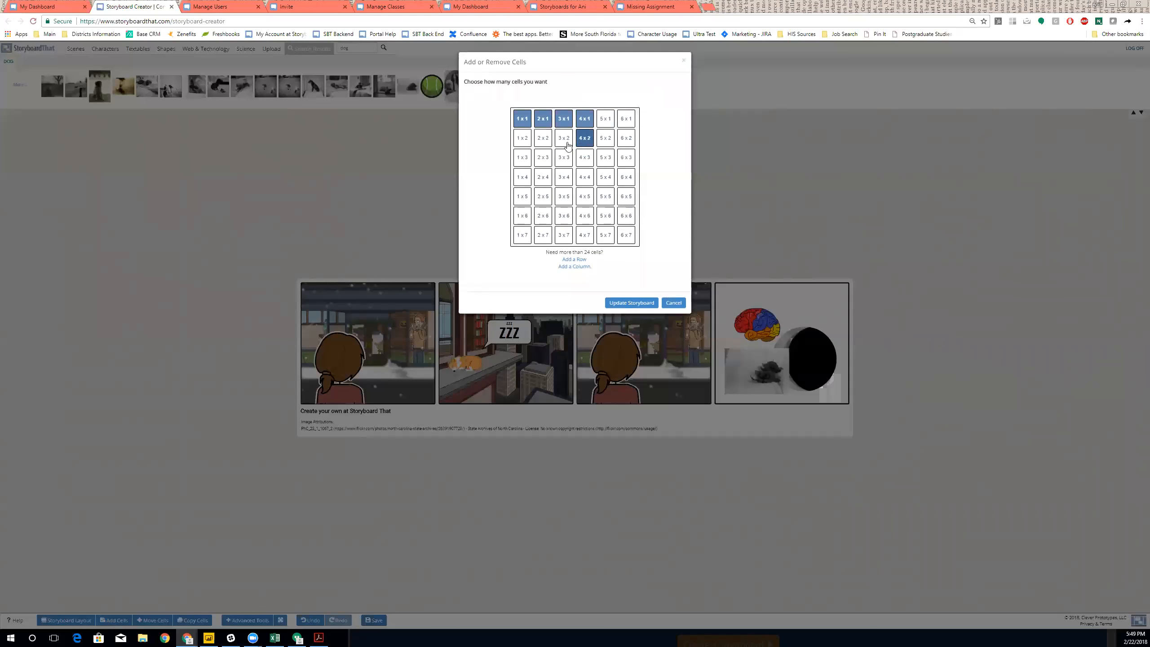
click(606, 118)
click(627, 119)
click(632, 303)
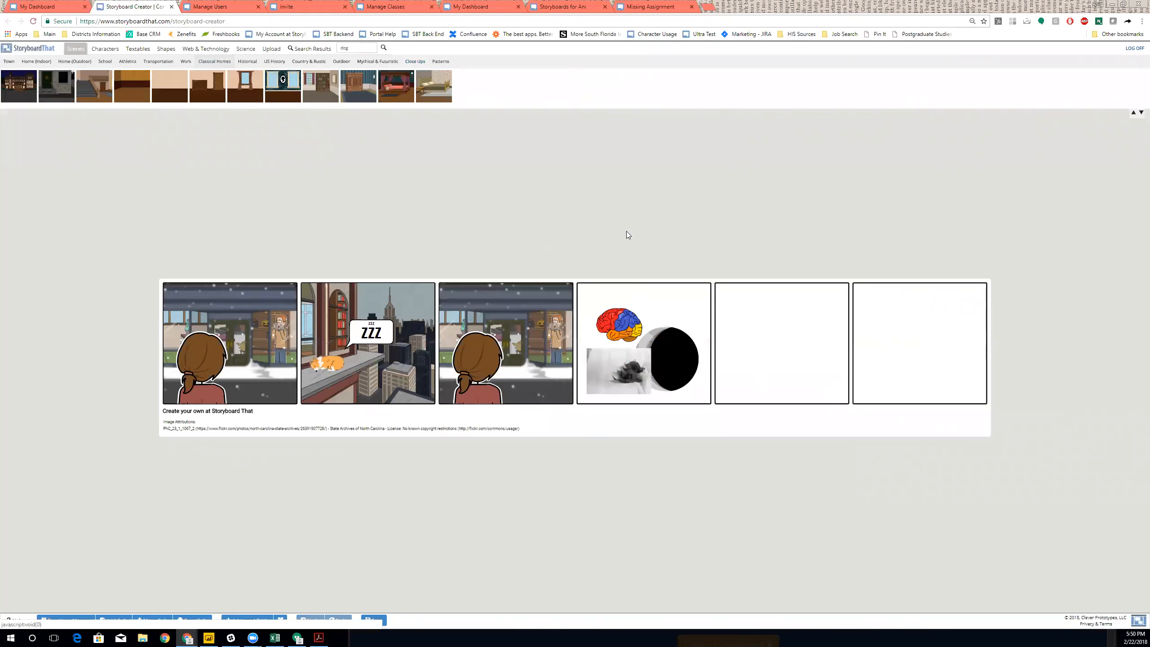
- Put a four-poster bedroom scene in cell 5 and a football field in cell 6, then save
drag(677, 270, 678, 270)
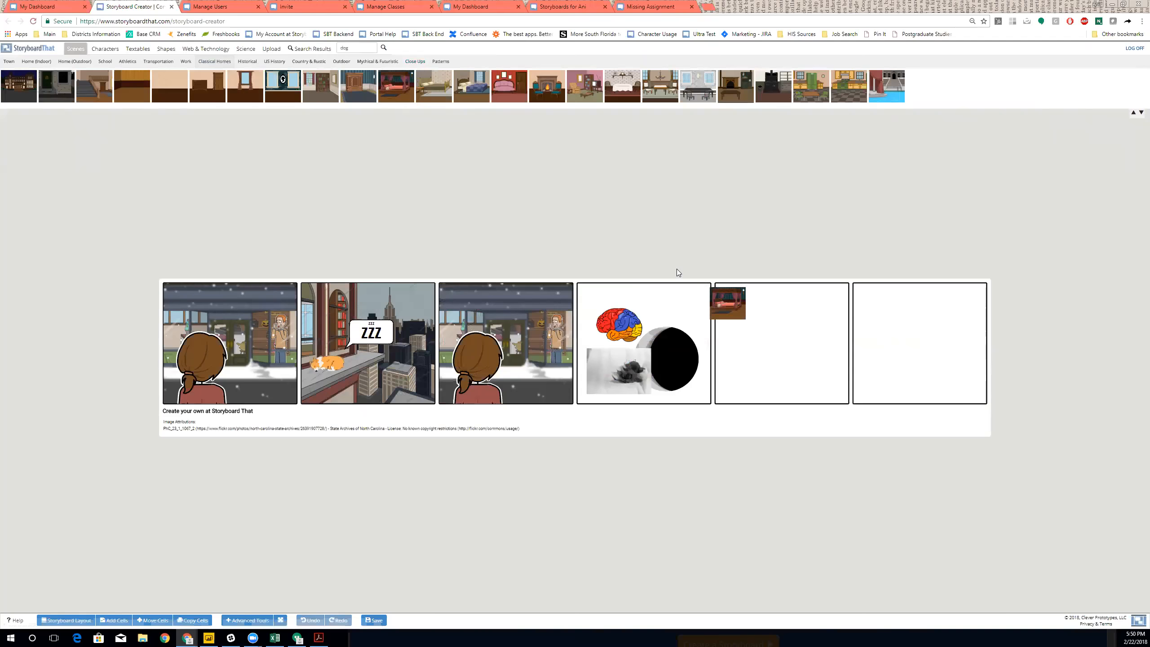
click(127, 63)
drag(22, 82, 919, 354)
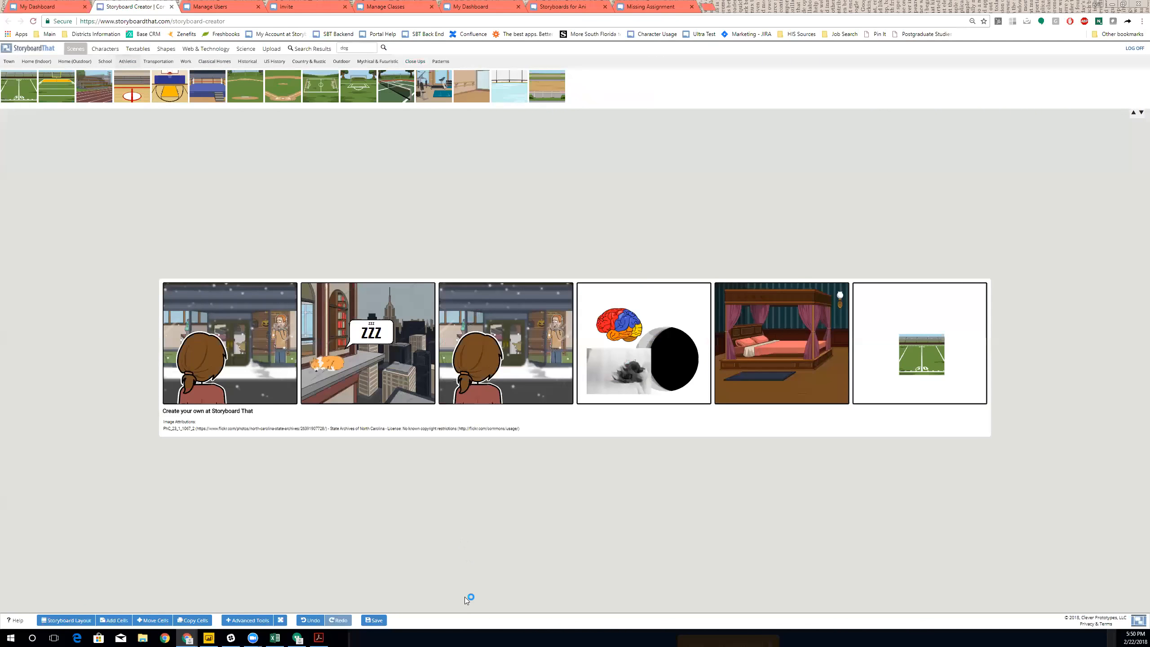
click(6, 384)
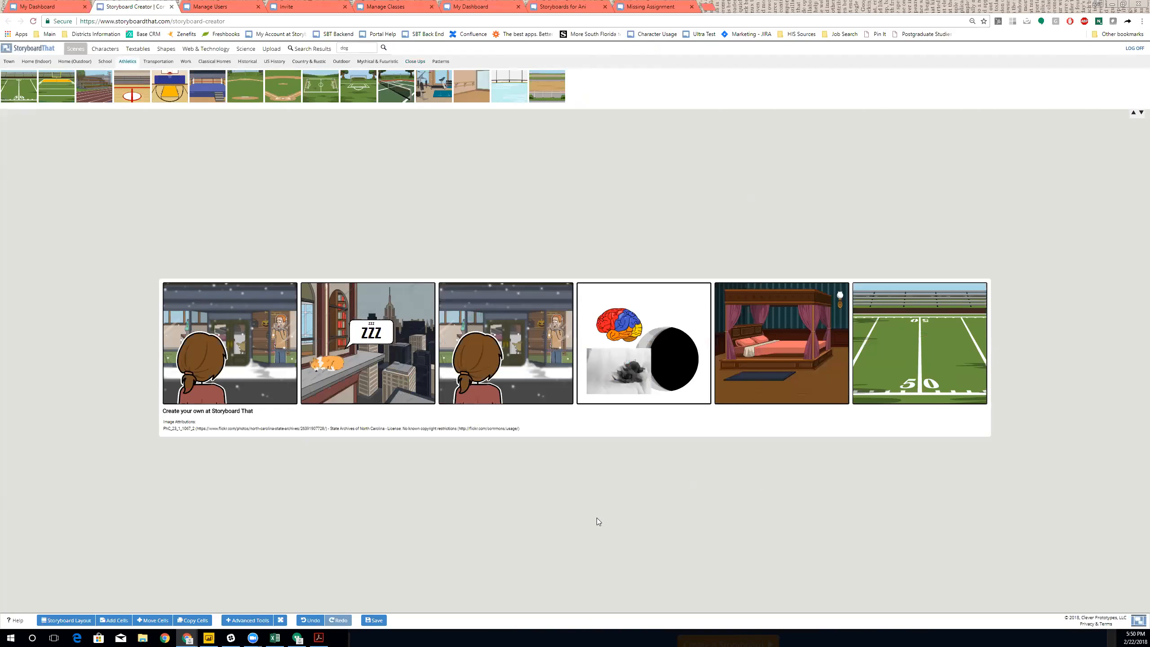
click(374, 621)
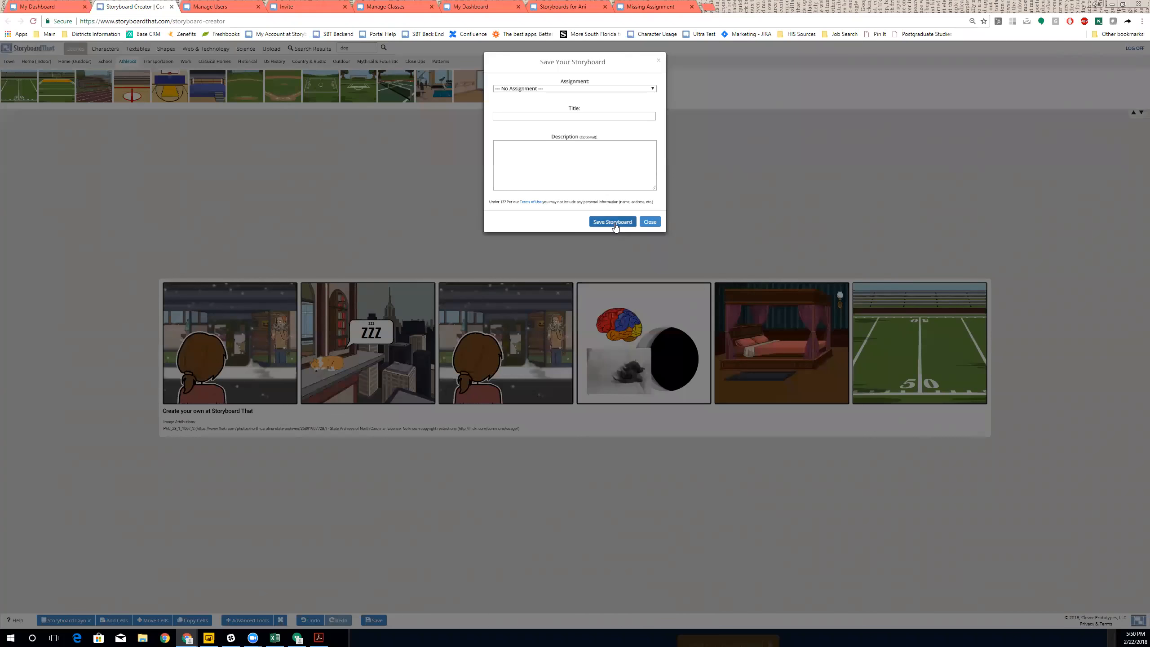
- Save the storyboard as Unknown Story, then review and close the Print and Download options
click(615, 222)
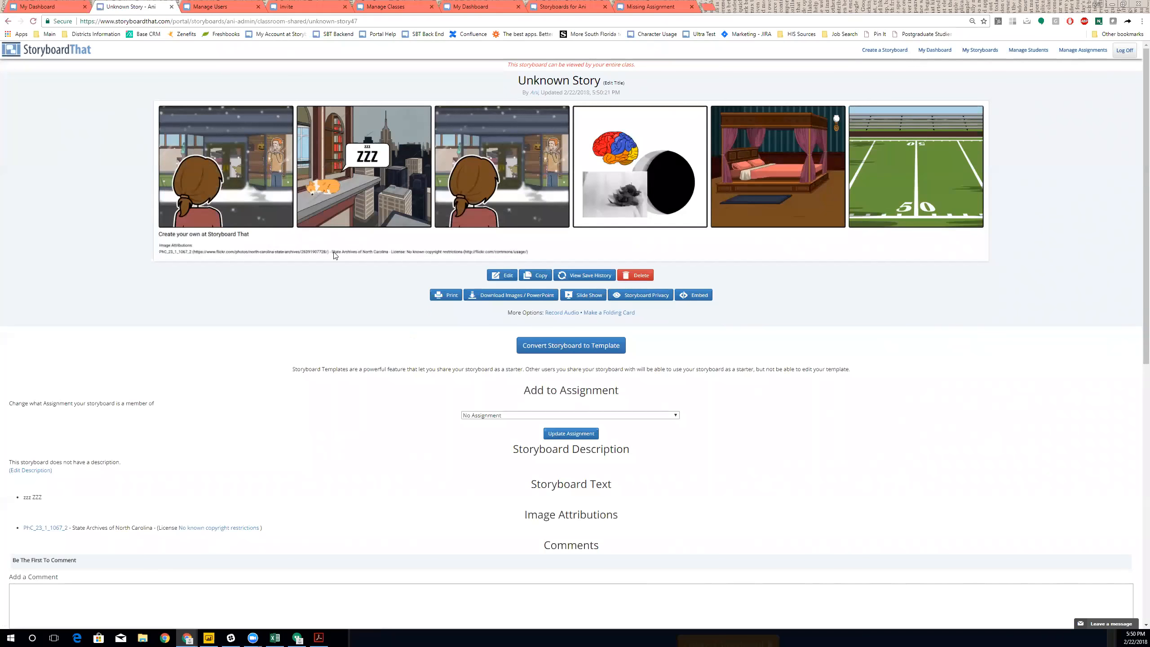
click(449, 297)
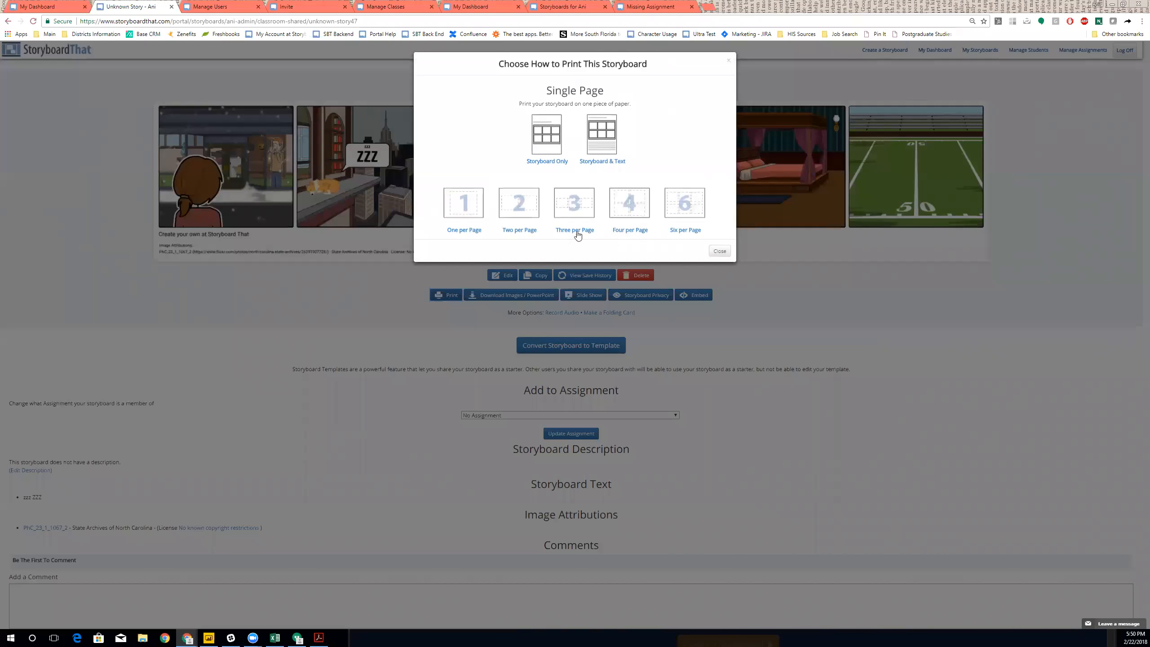
click(517, 210)
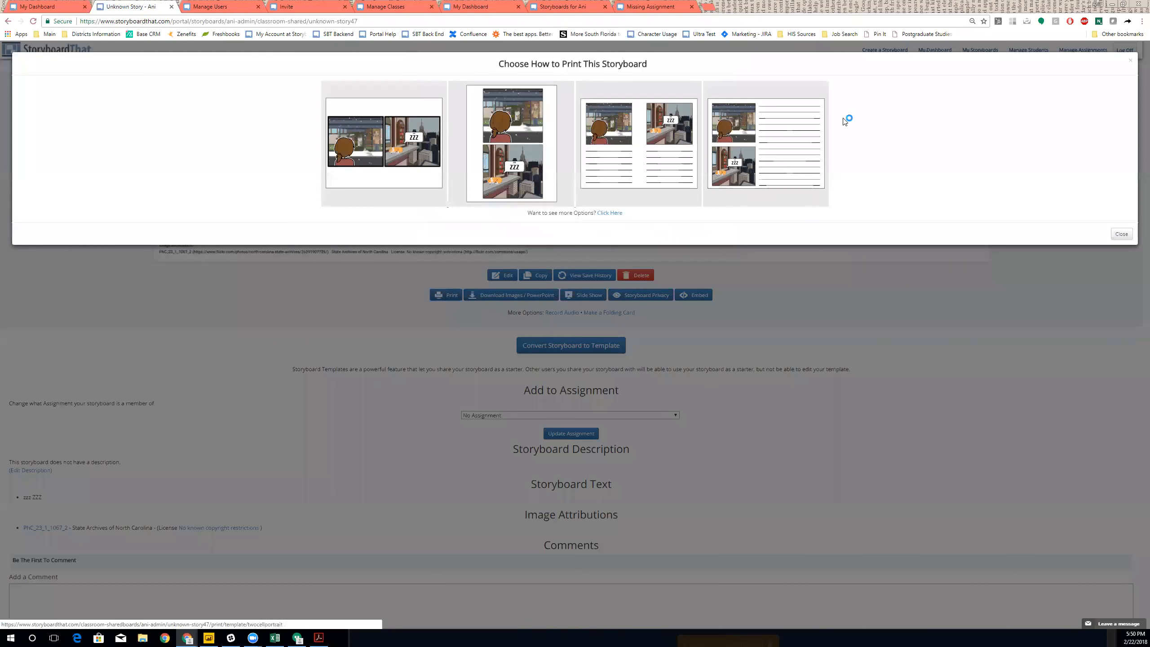
click(1130, 232)
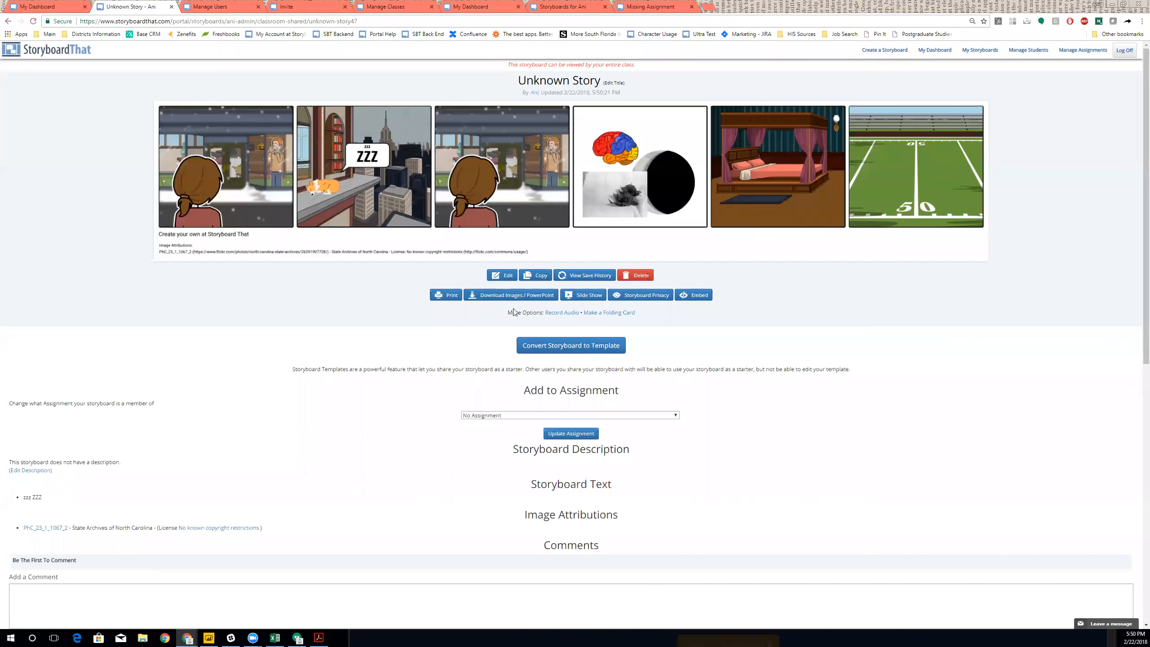
click(505, 296)
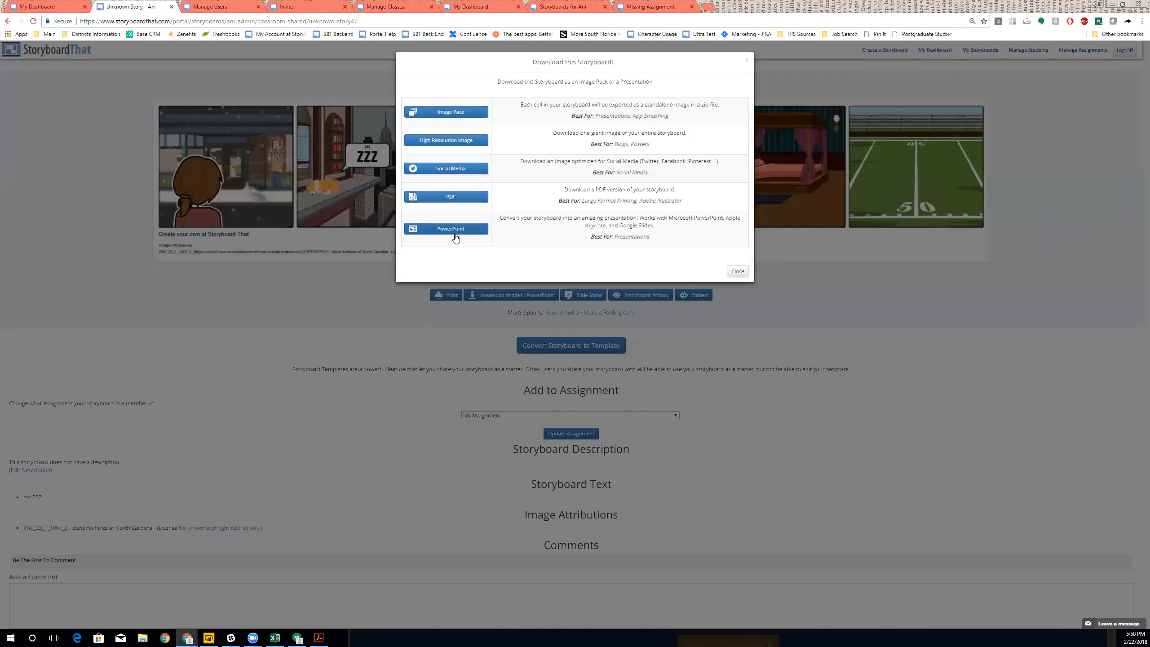
click(860, 346)
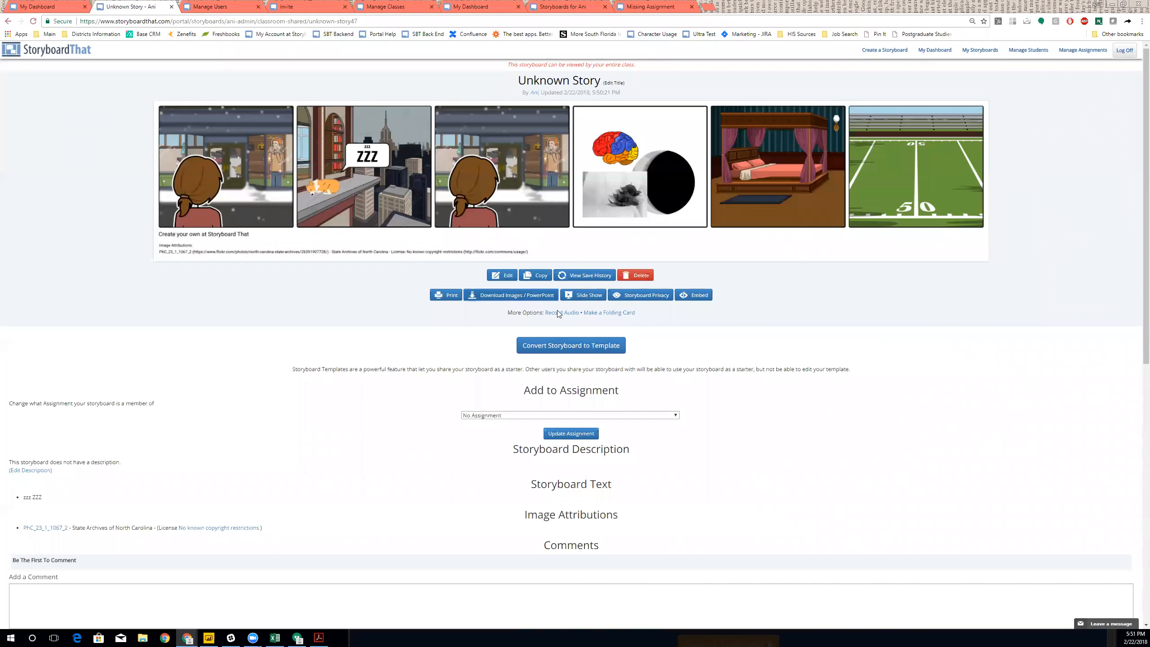
click(593, 300)
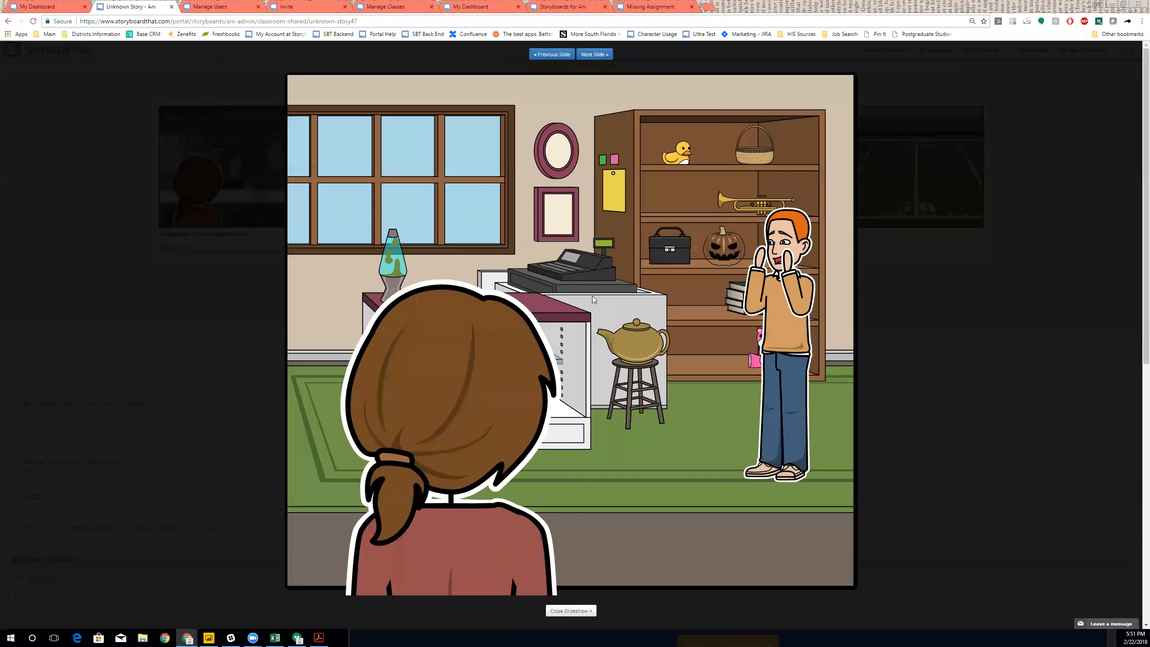
click(596, 54)
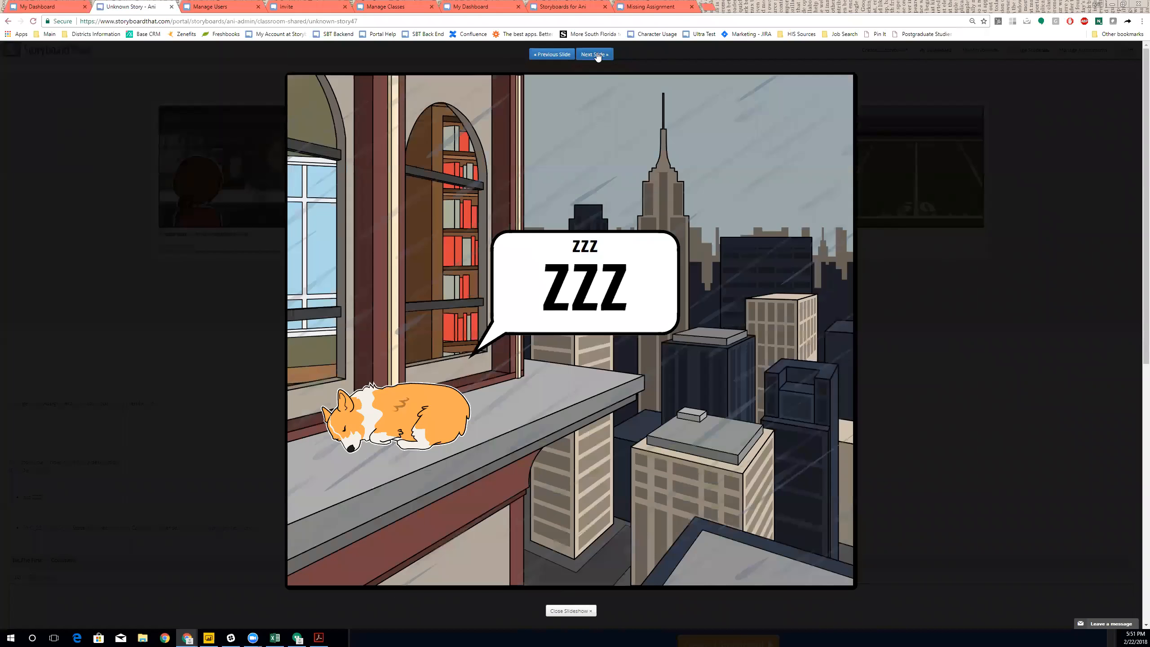
click(596, 54)
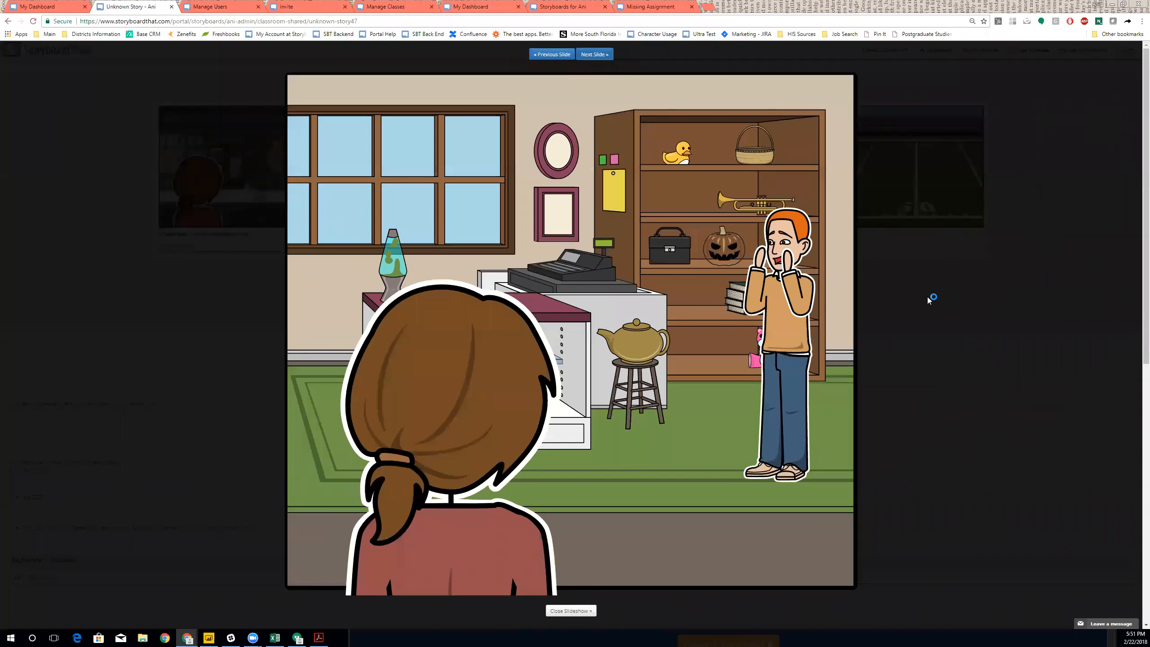
click(602, 597)
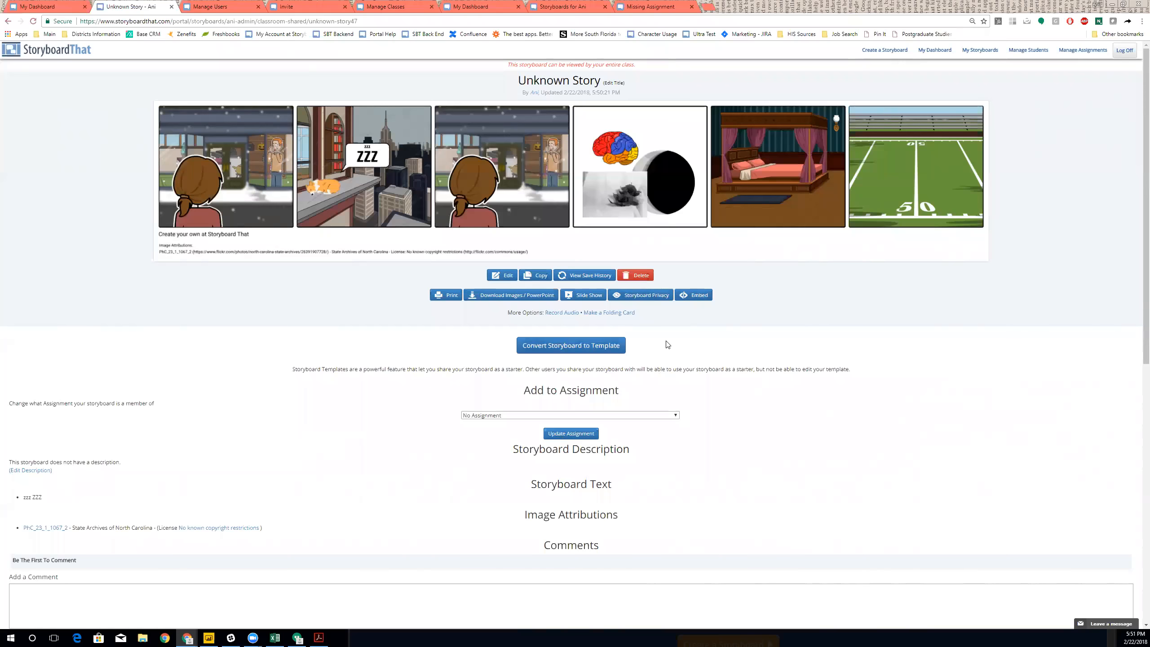
- Convert Unknown Story into a group-viewable template and look over the template page
click(581, 356)
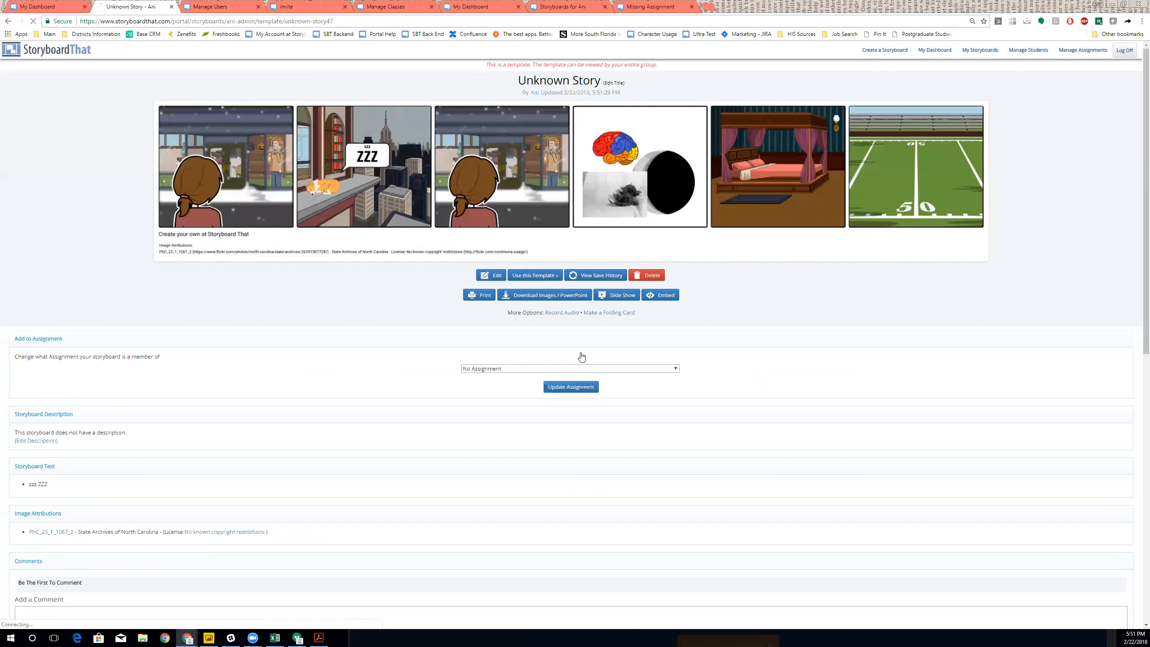
drag(482, 68, 664, 79)
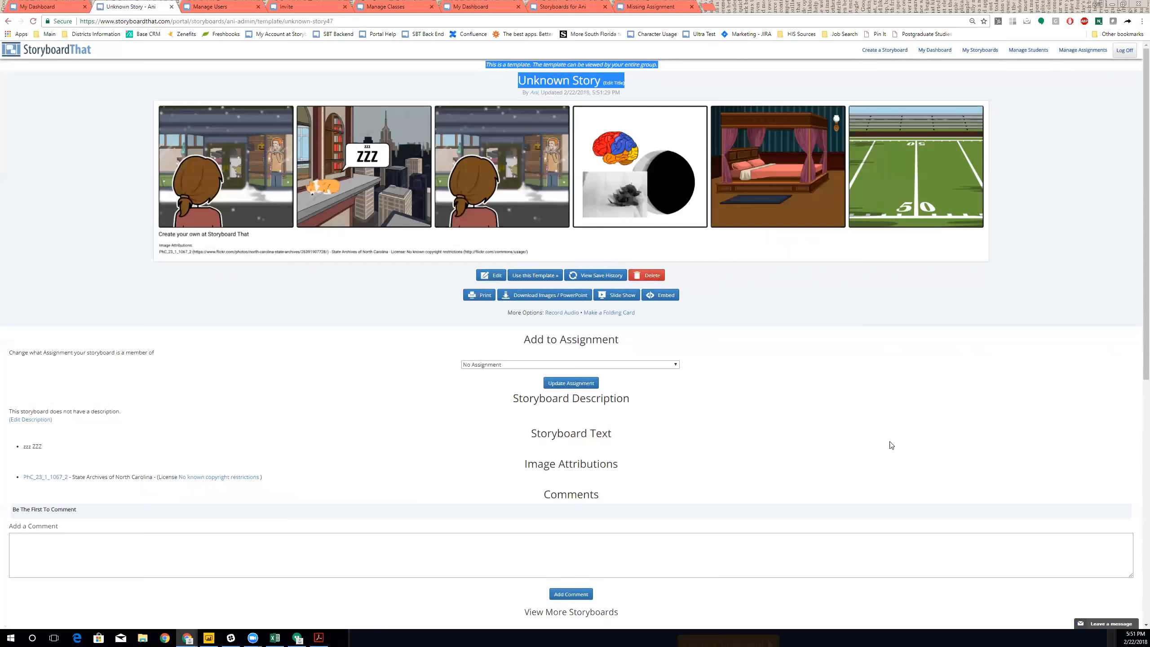
click(899, 484)
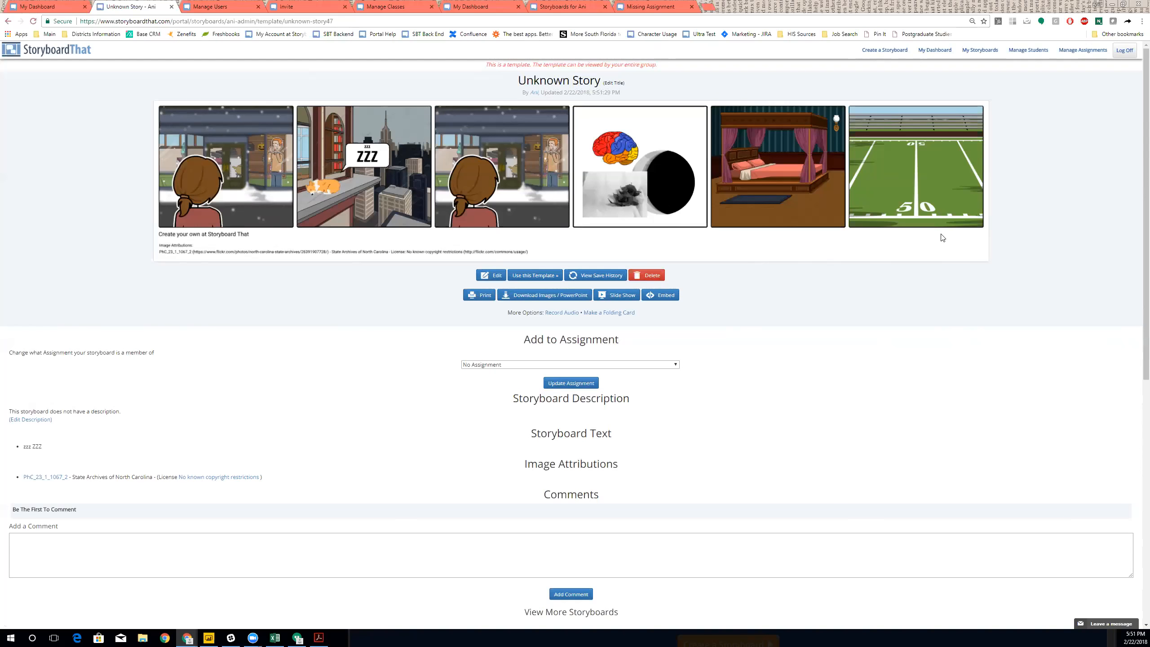
scroll(662, 333, down, 4)
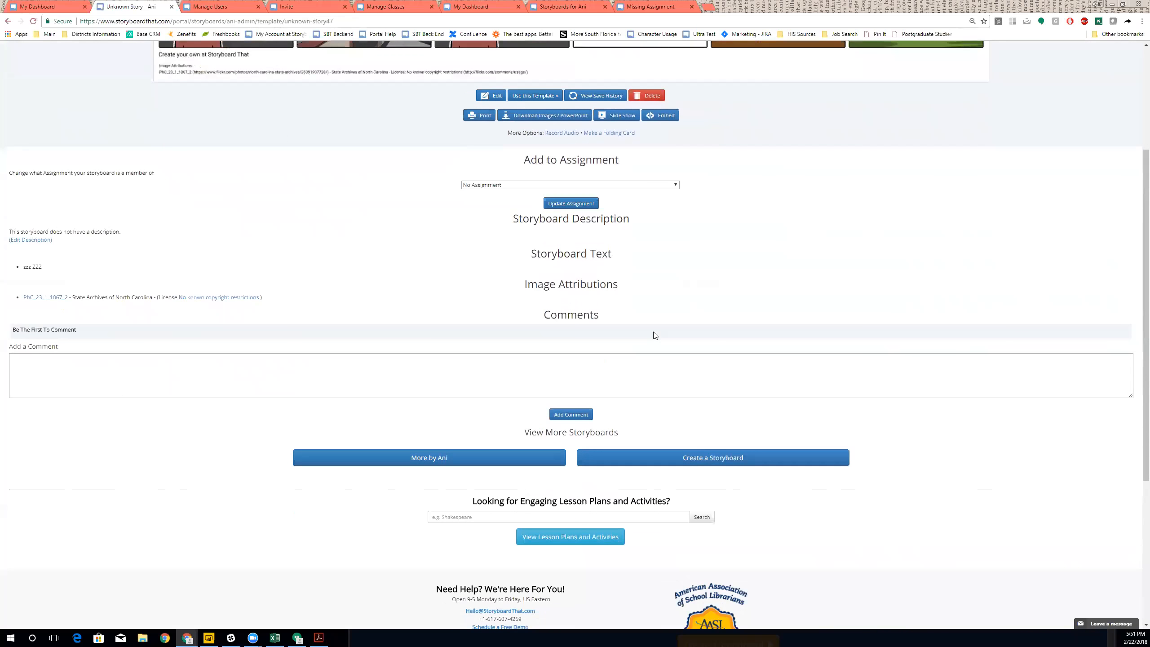
scroll(653, 336, down, 3)
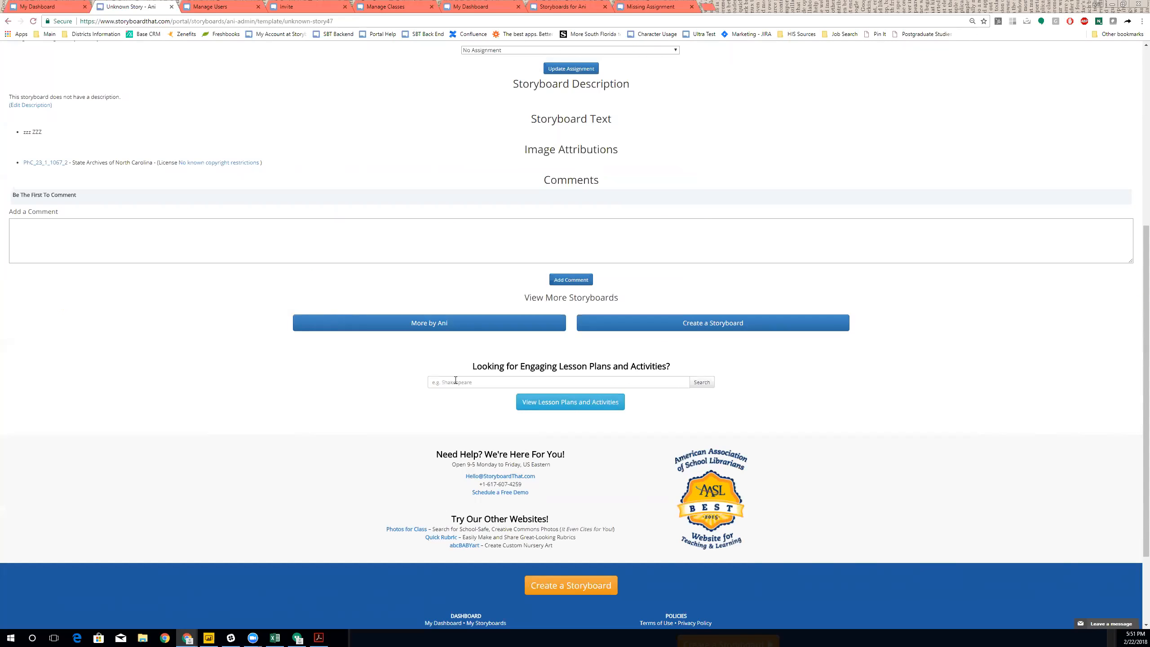
- Search lesson plans for 'science' and open the Science teaching-ideas page
click(456, 381)
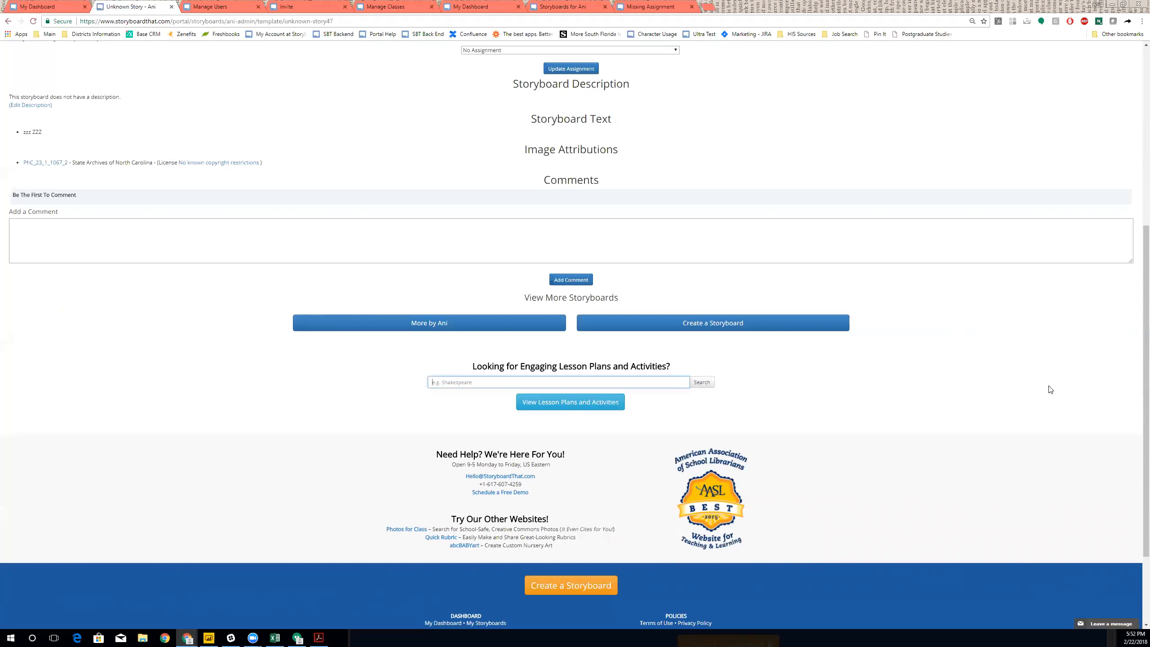
text(science)
key(Return)
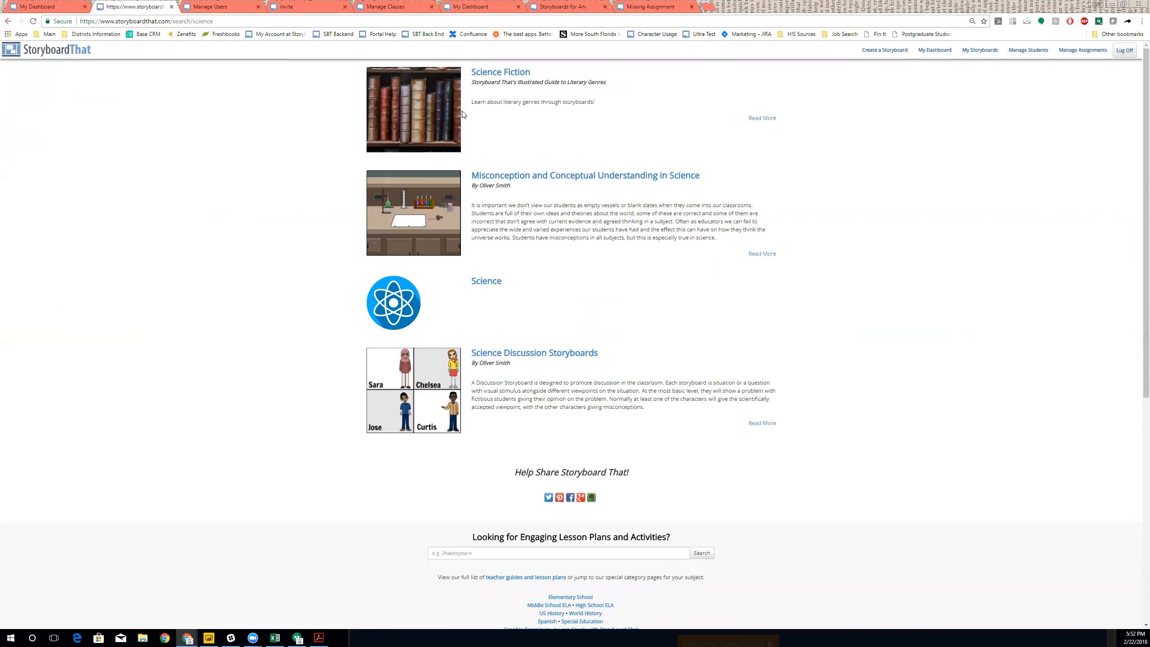
click(479, 281)
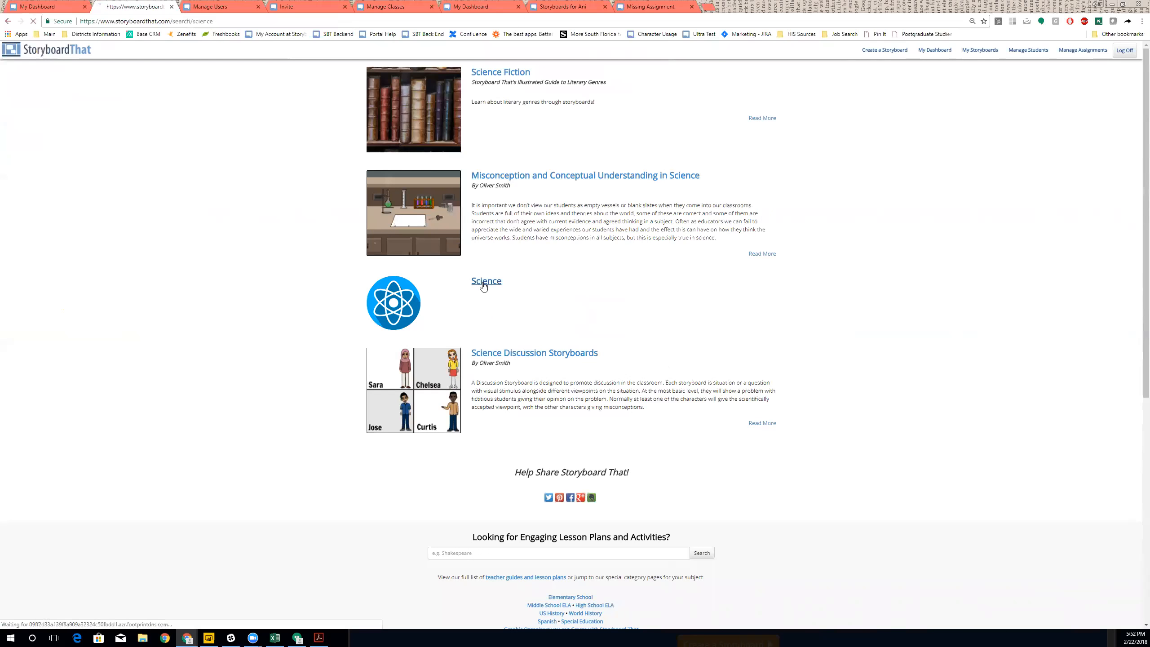
scroll(703, 282, down, 1)
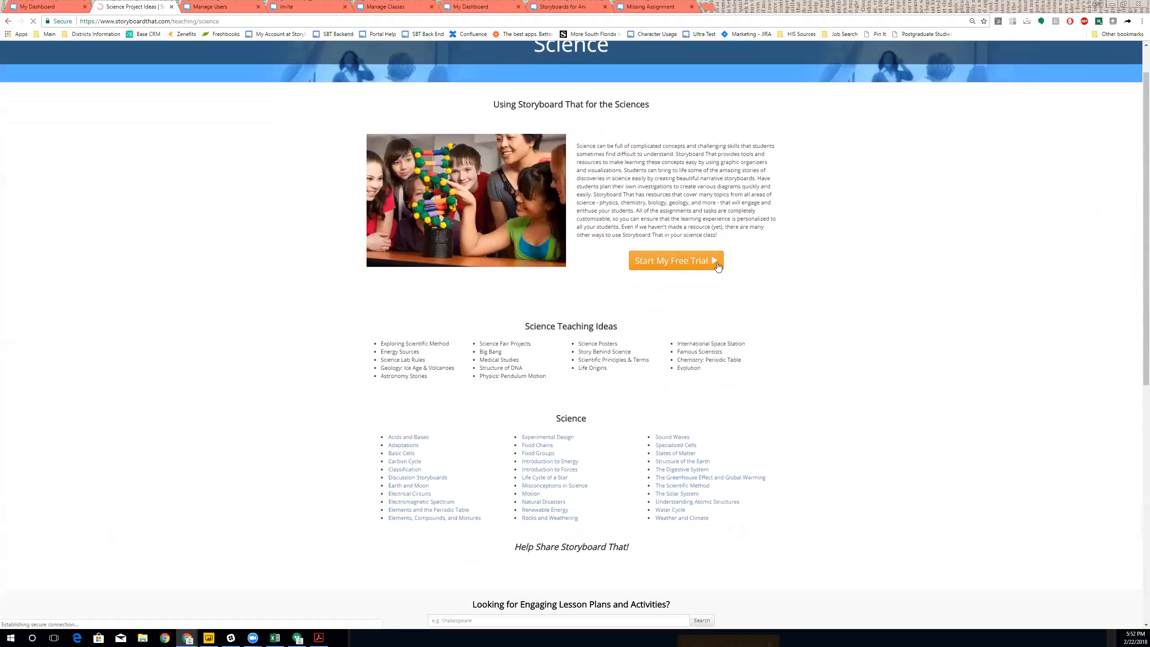
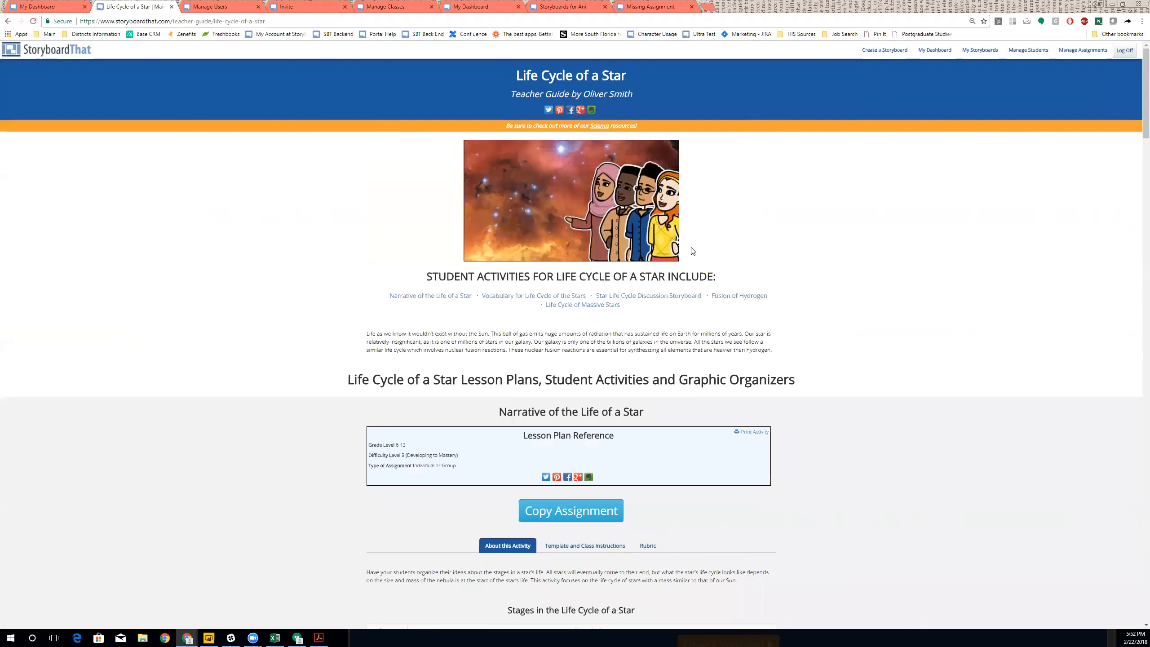
- Scroll down the Life Cycle of a Star guide to the Vocabulary for Life Cycle of the Stars activity
scroll(693, 313, down, 4)
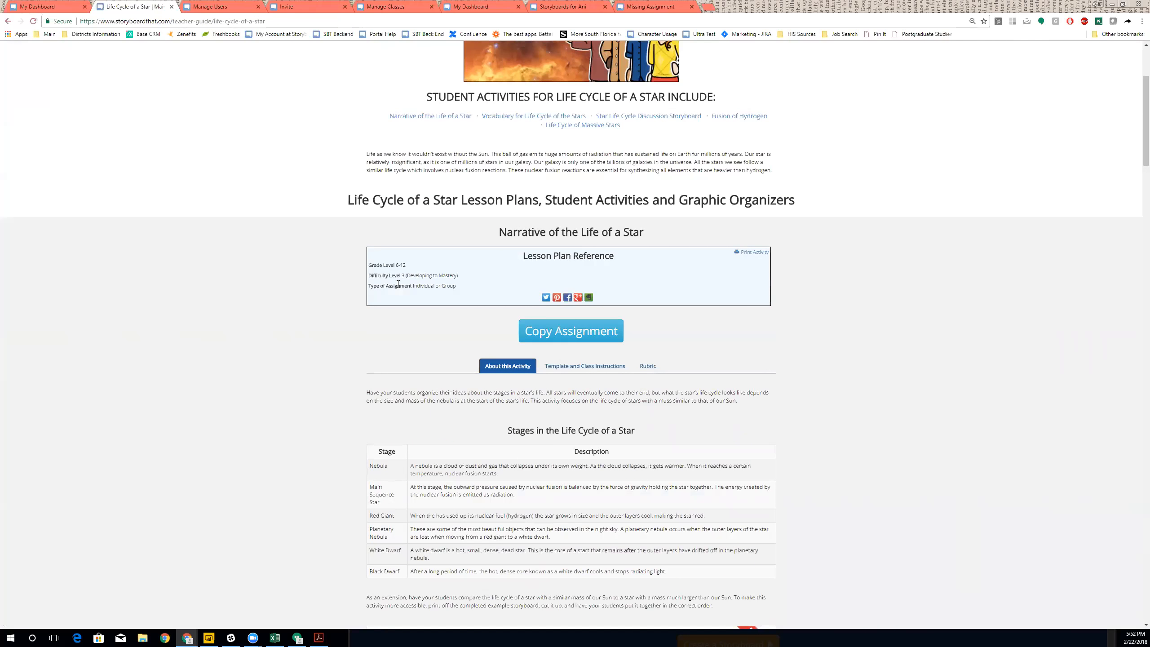
scroll(602, 208, down, 4)
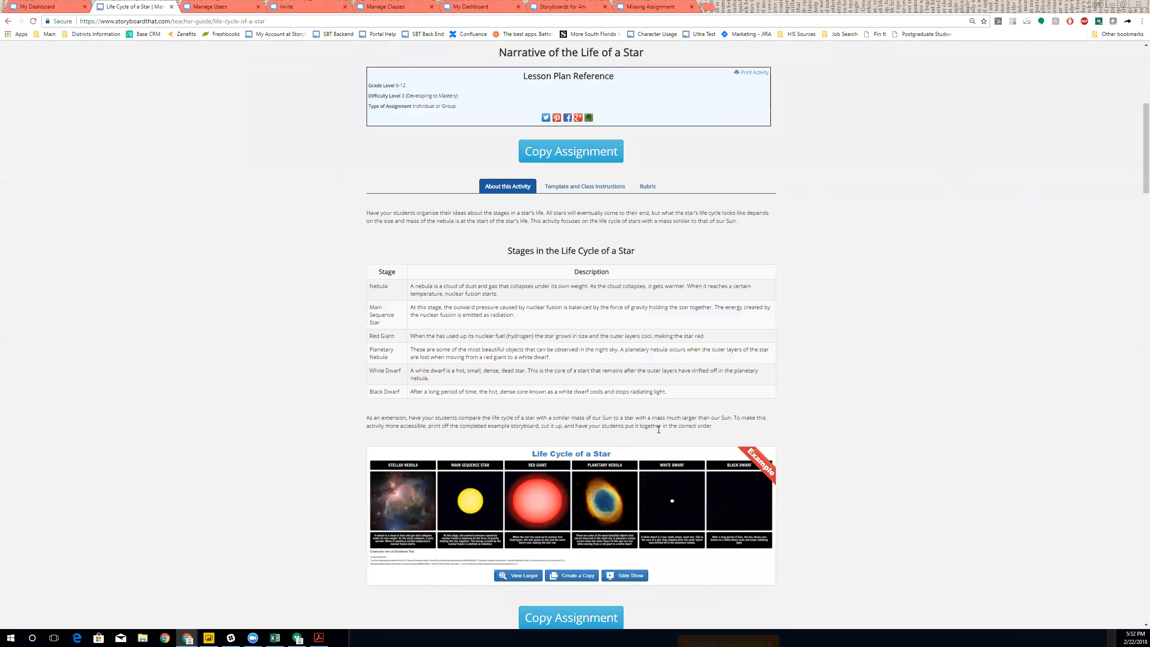
scroll(692, 199, down, 1)
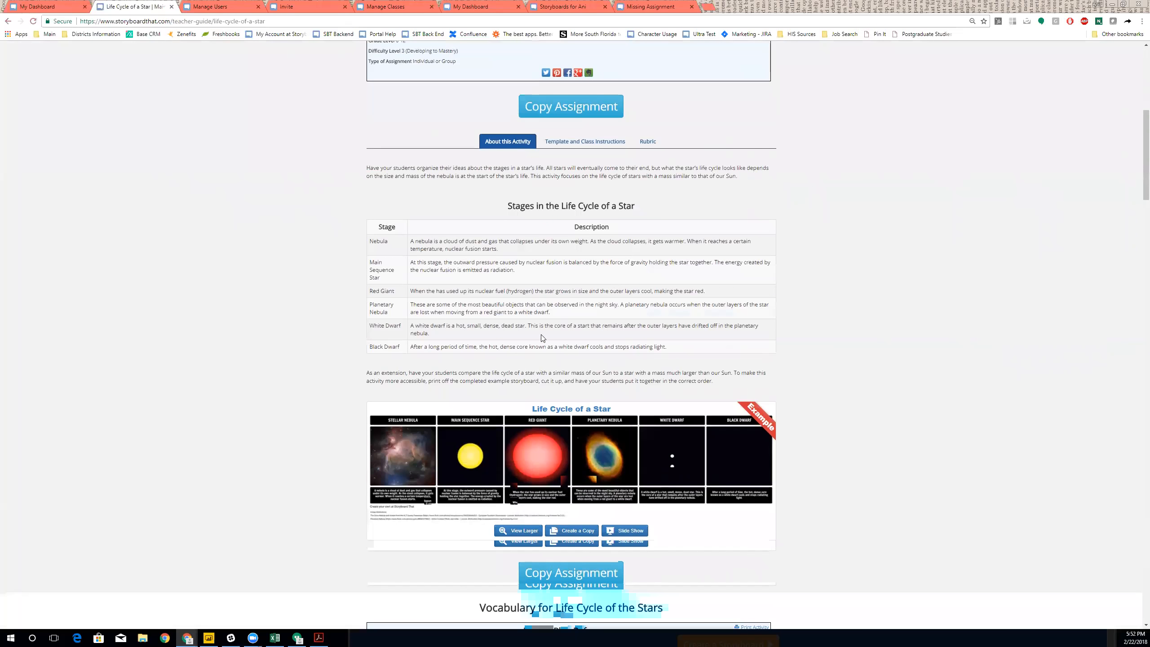
scroll(589, 272, down, 2)
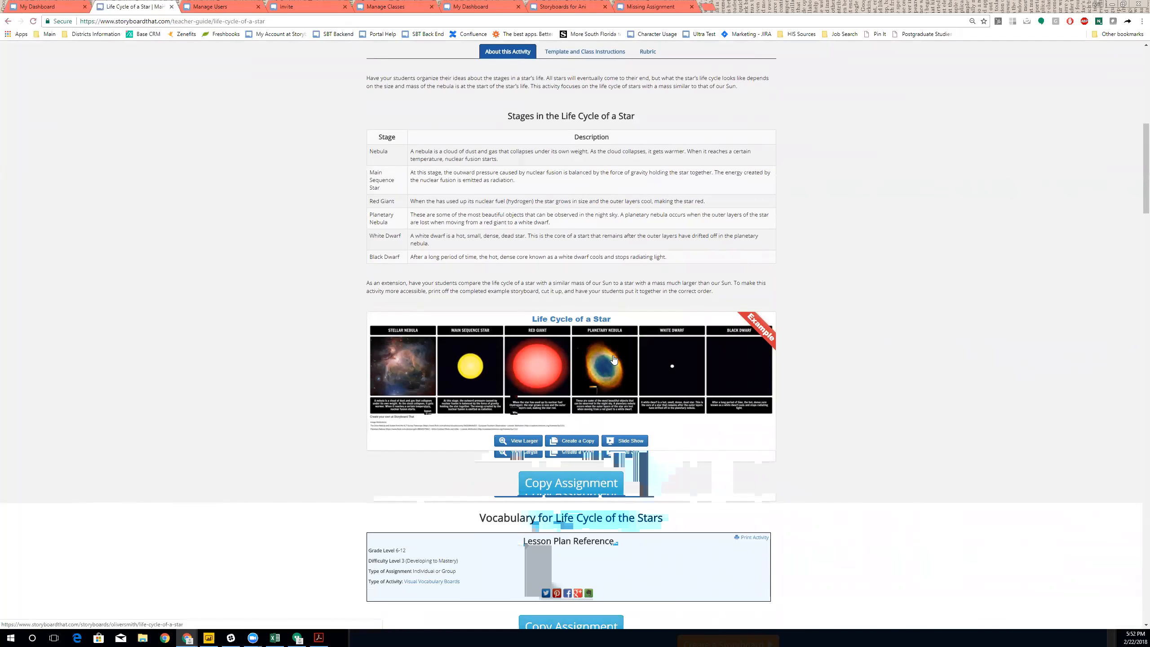
scroll(636, 327, down, 3)
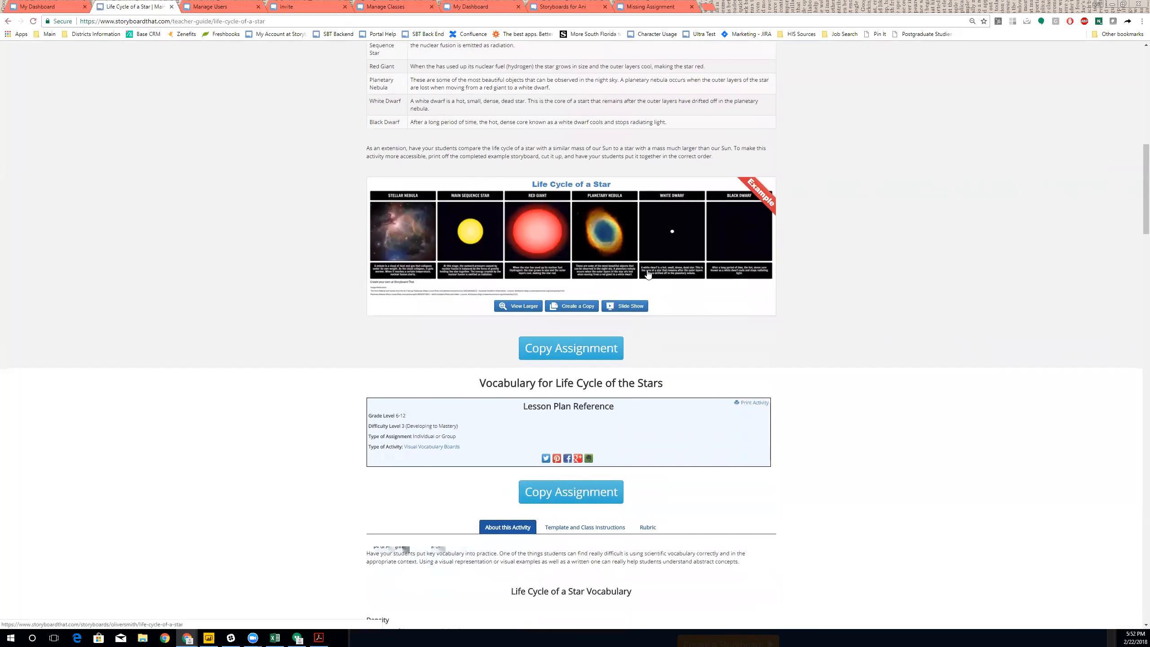
scroll(574, 331, down, 4)
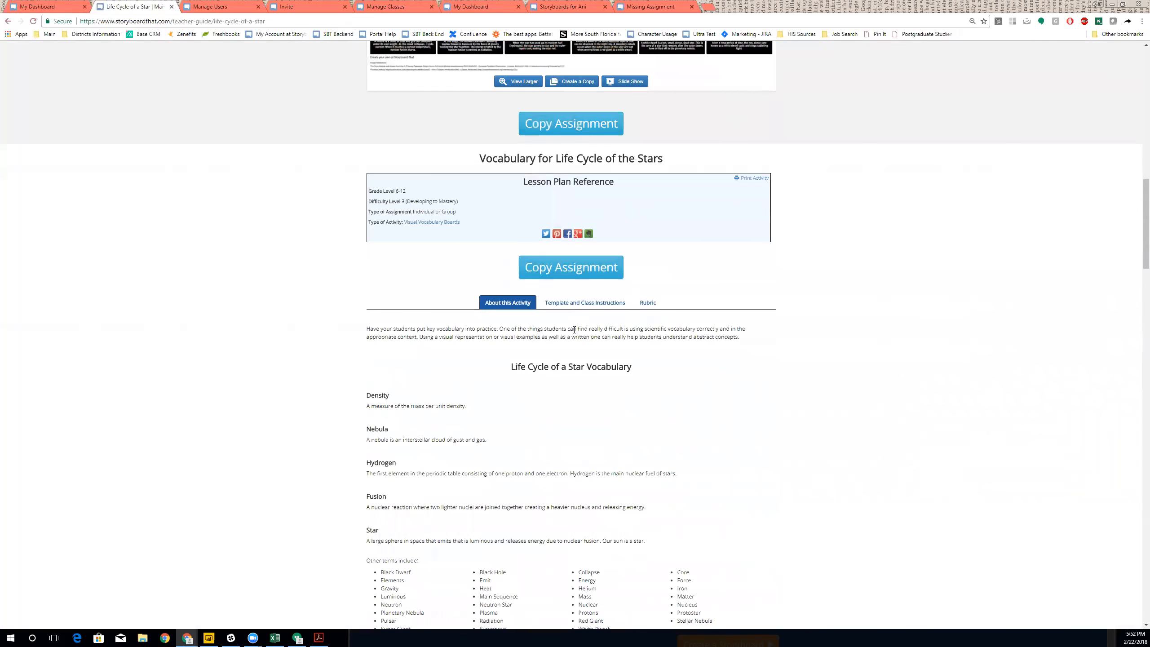
scroll(574, 330, down, 1)
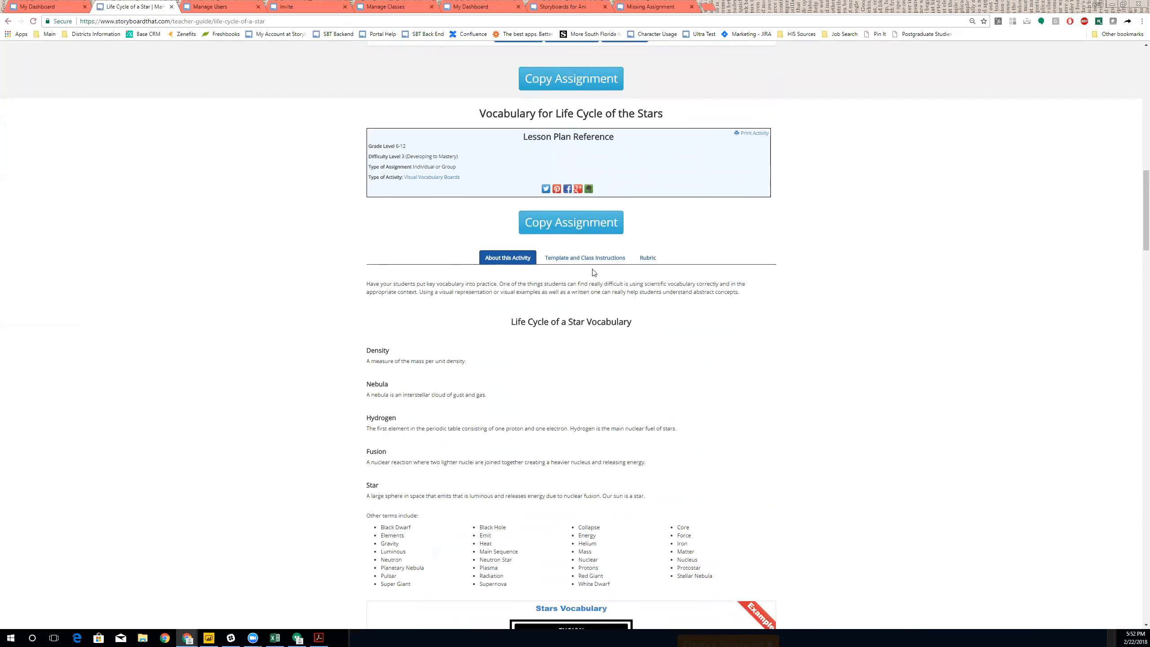
scroll(594, 272, down, 5)
scroll(588, 272, up, 3)
scroll(591, 219, down, 8)
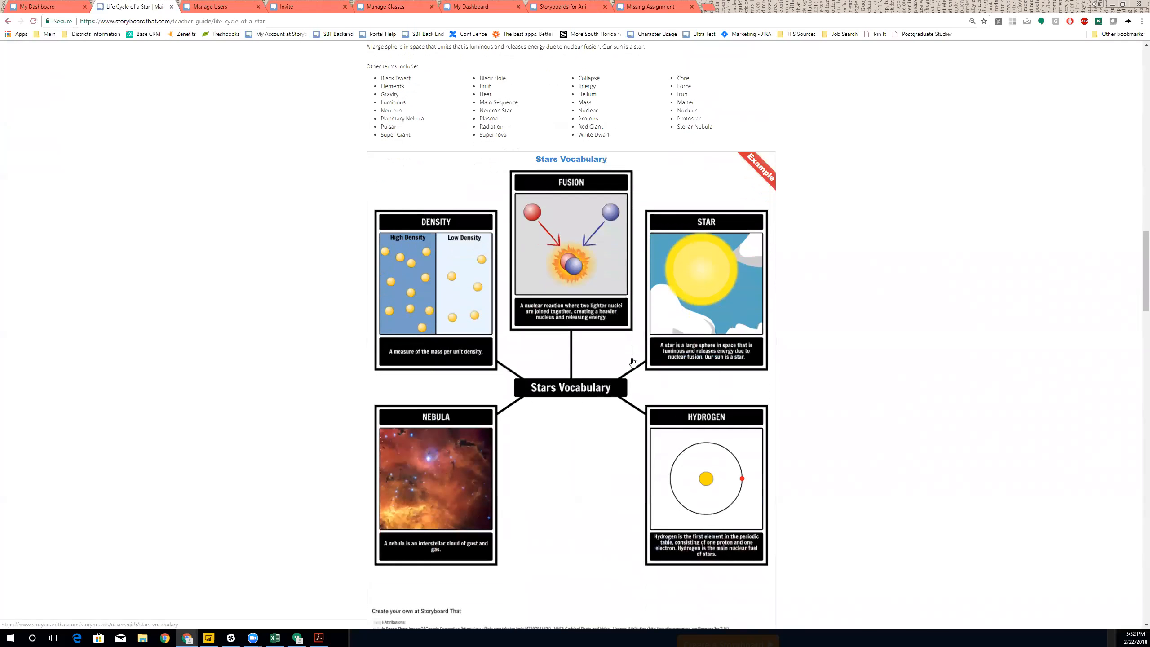
scroll(617, 267, up, 6)
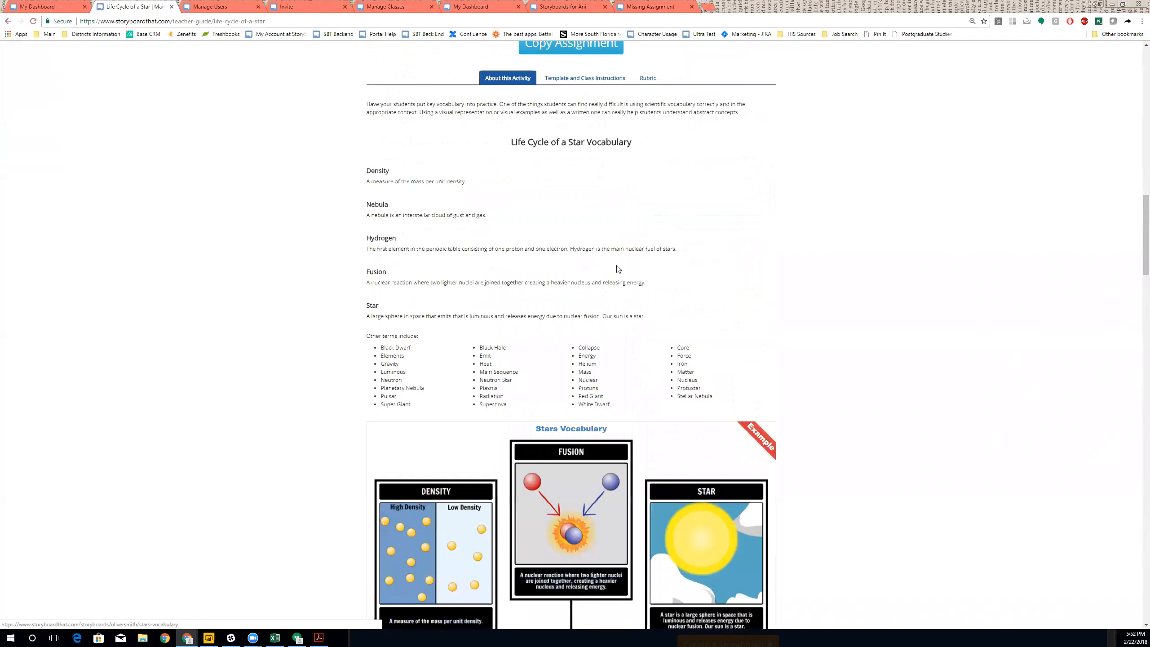
- Show the vocabulary activity's Science Vocabulary Assignment rubric and scroll down to the page footer
click(563, 80)
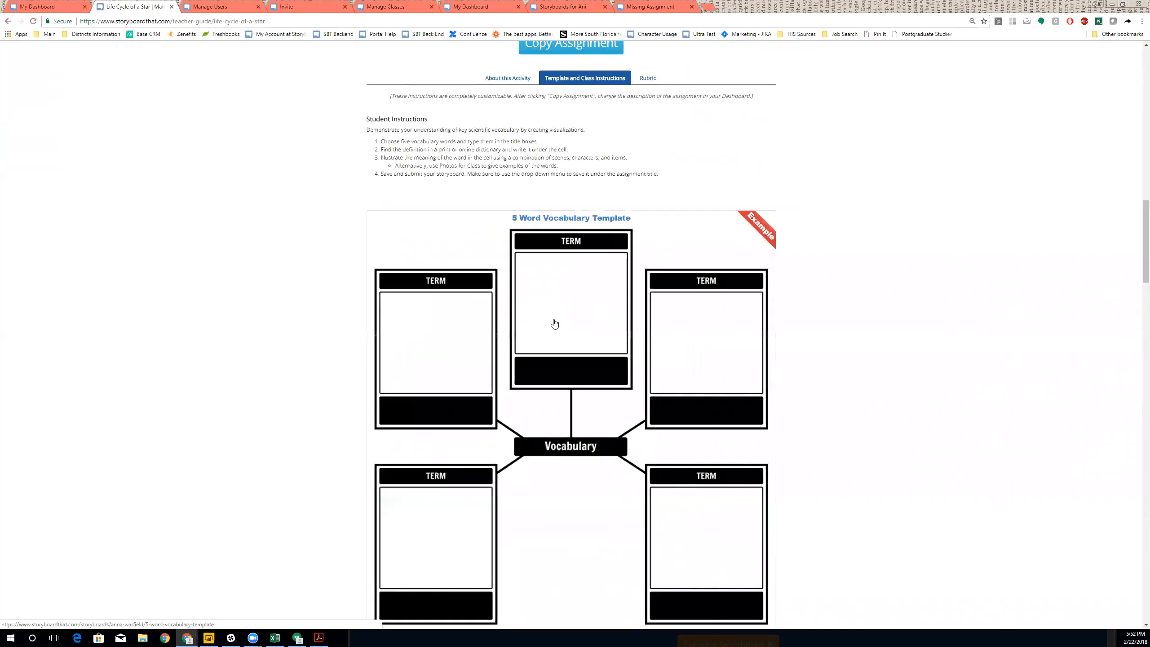
click(647, 79)
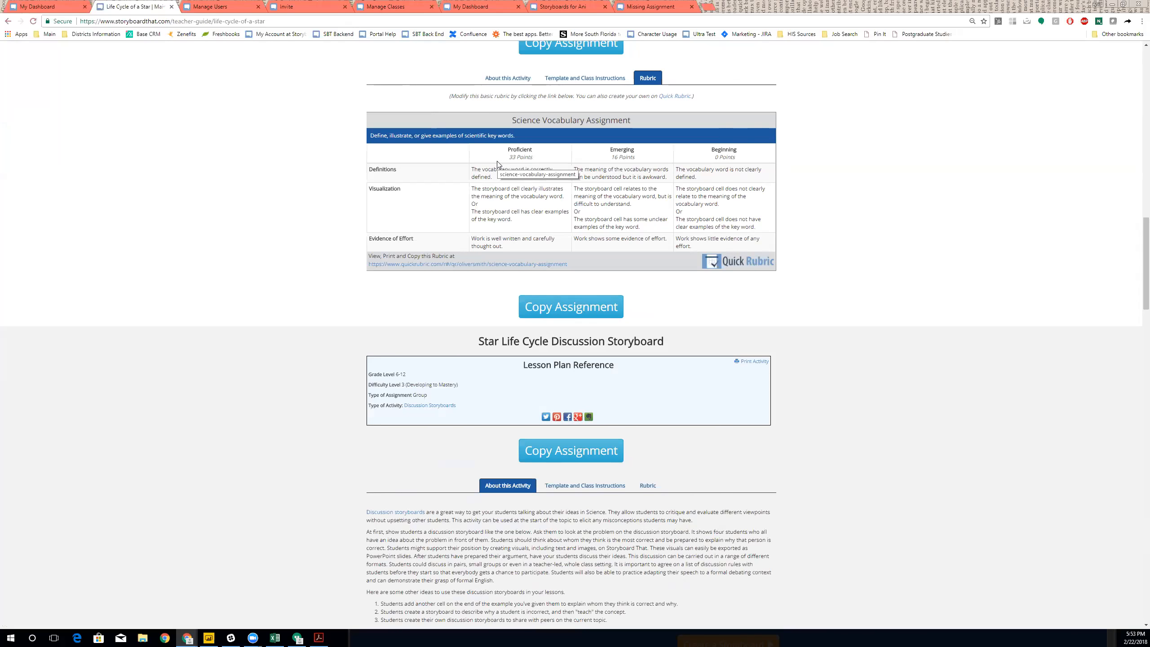
scroll(725, 271, down, 5)
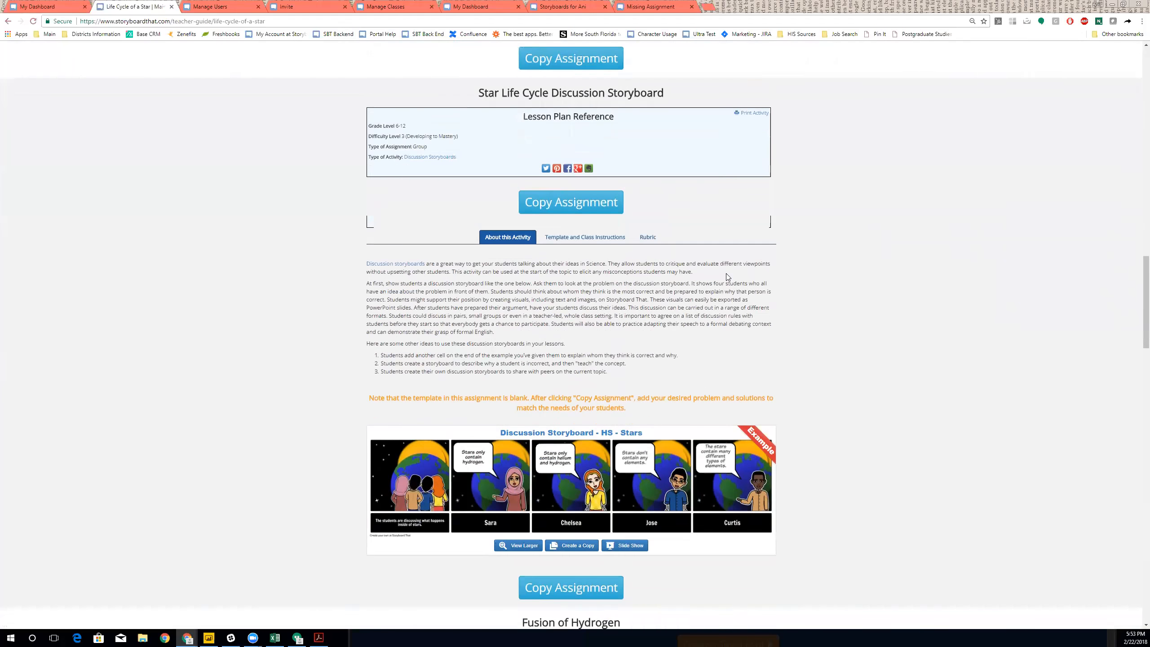
scroll(726, 273, down, 13)
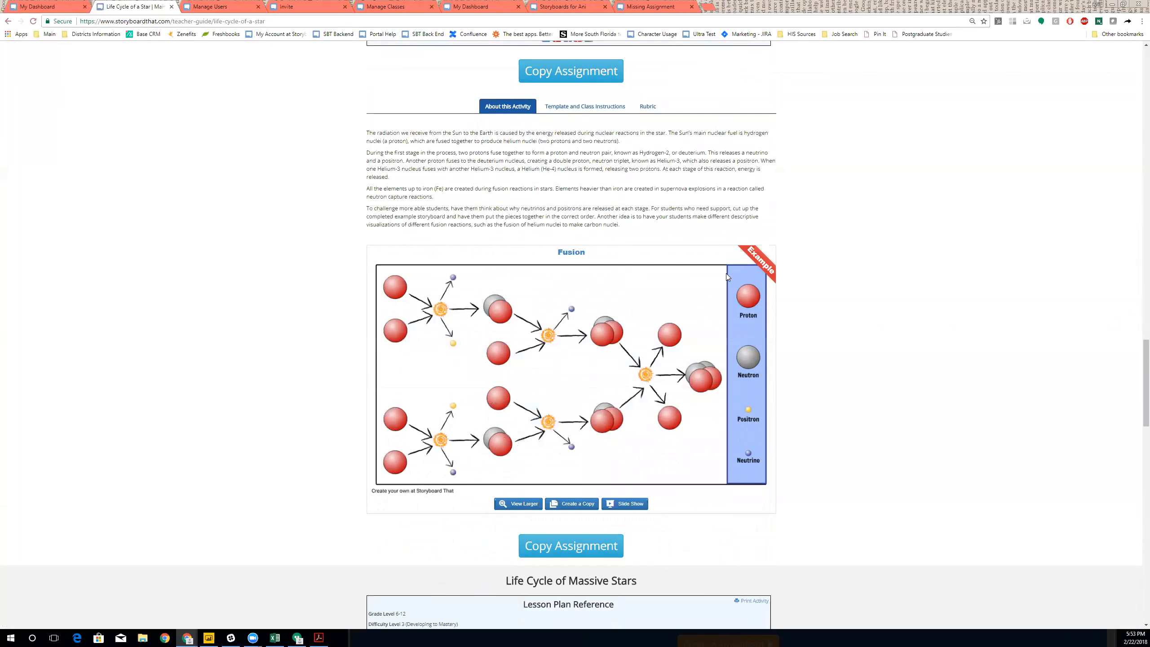
scroll(726, 273, down, 6)
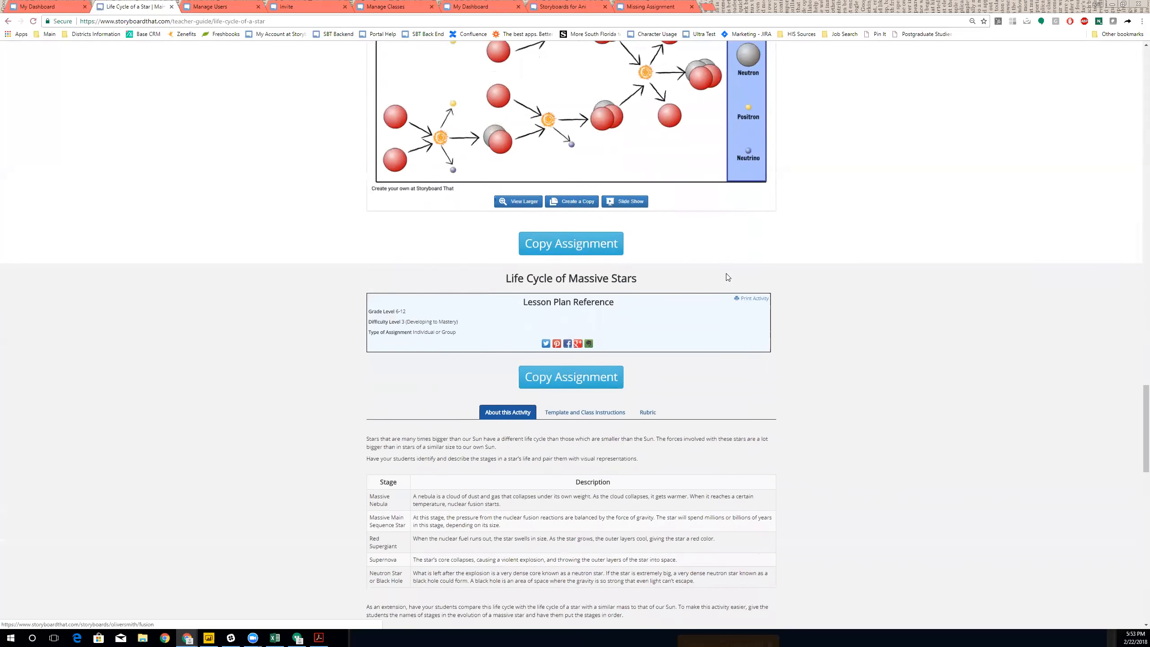
scroll(728, 277, down, 7)
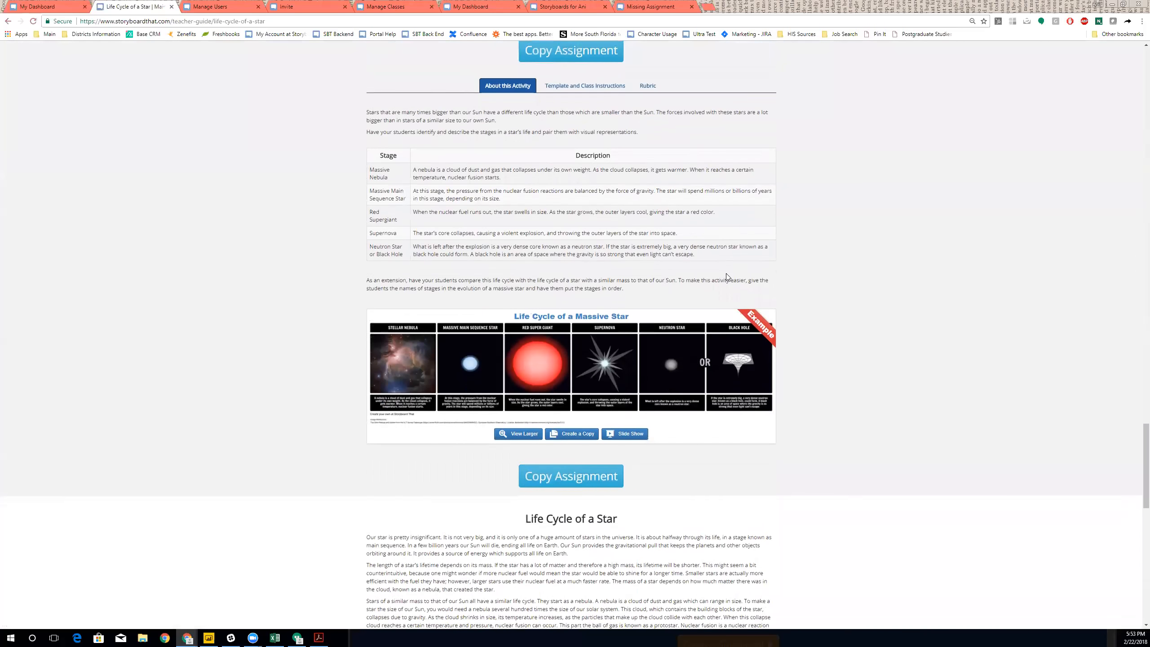
scroll(727, 277, down, 6)
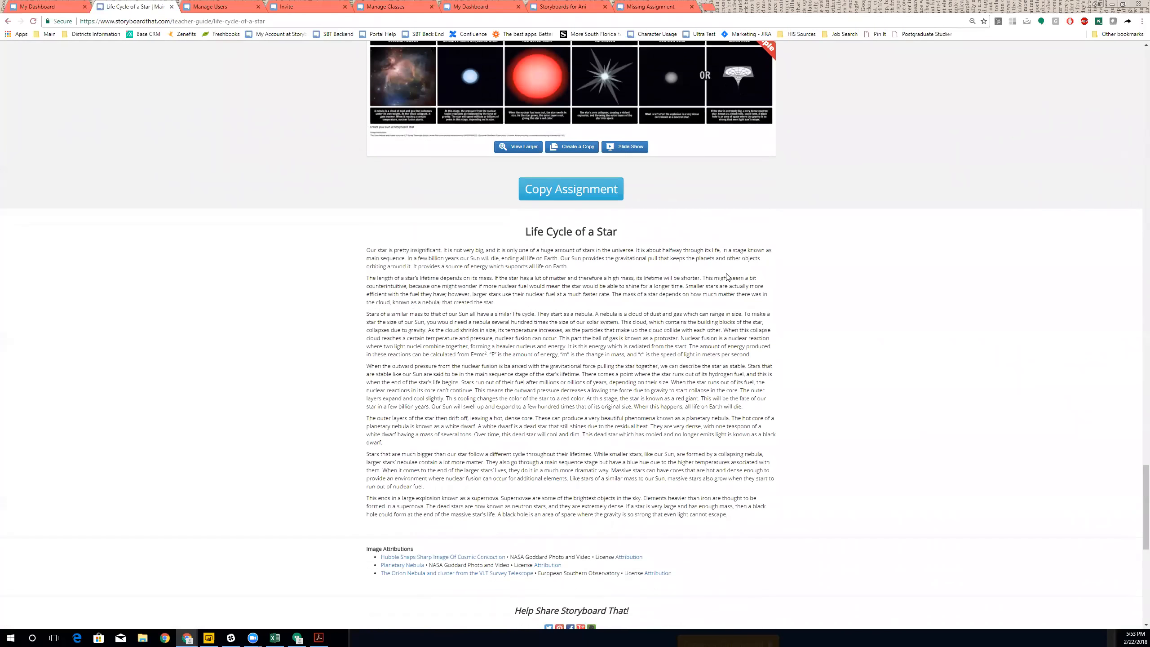
scroll(726, 276, down, 4)
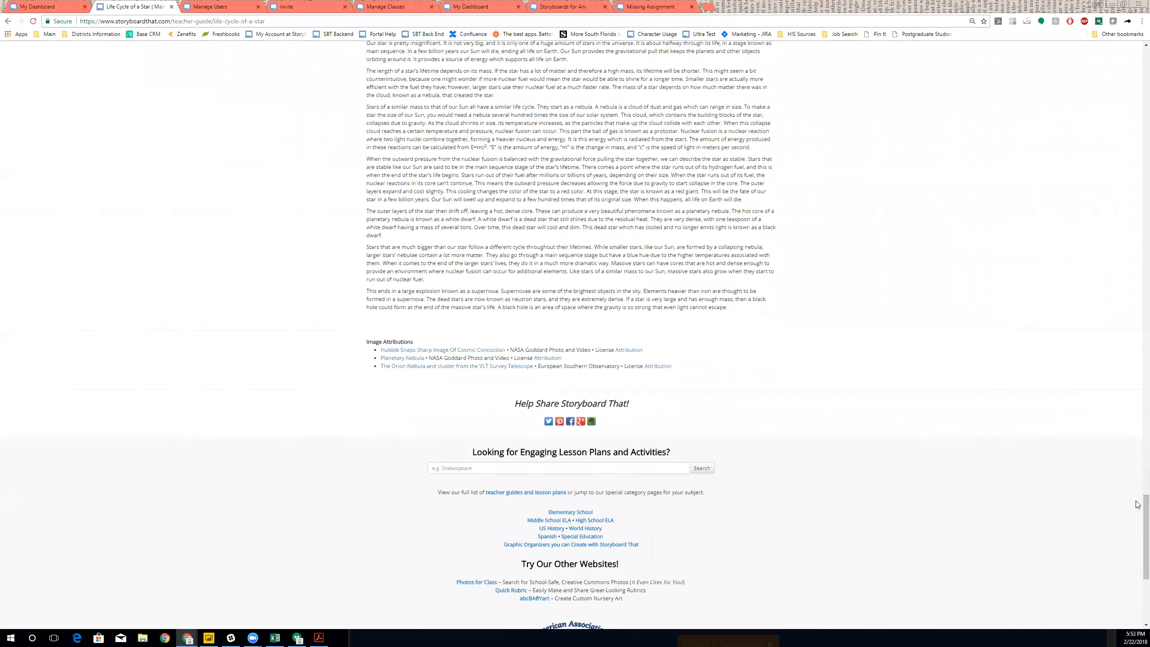
- Go to the full teacher guides list and pick The Great Gatsby under High School ELA
click(525, 493)
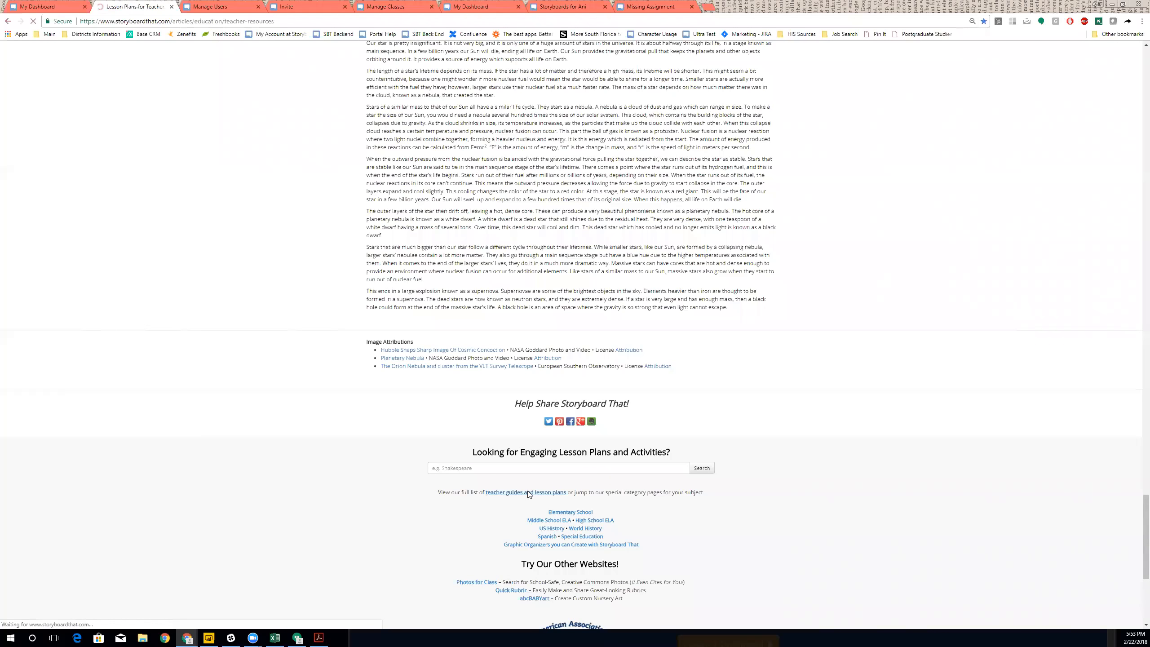
scroll(562, 393, down, 3)
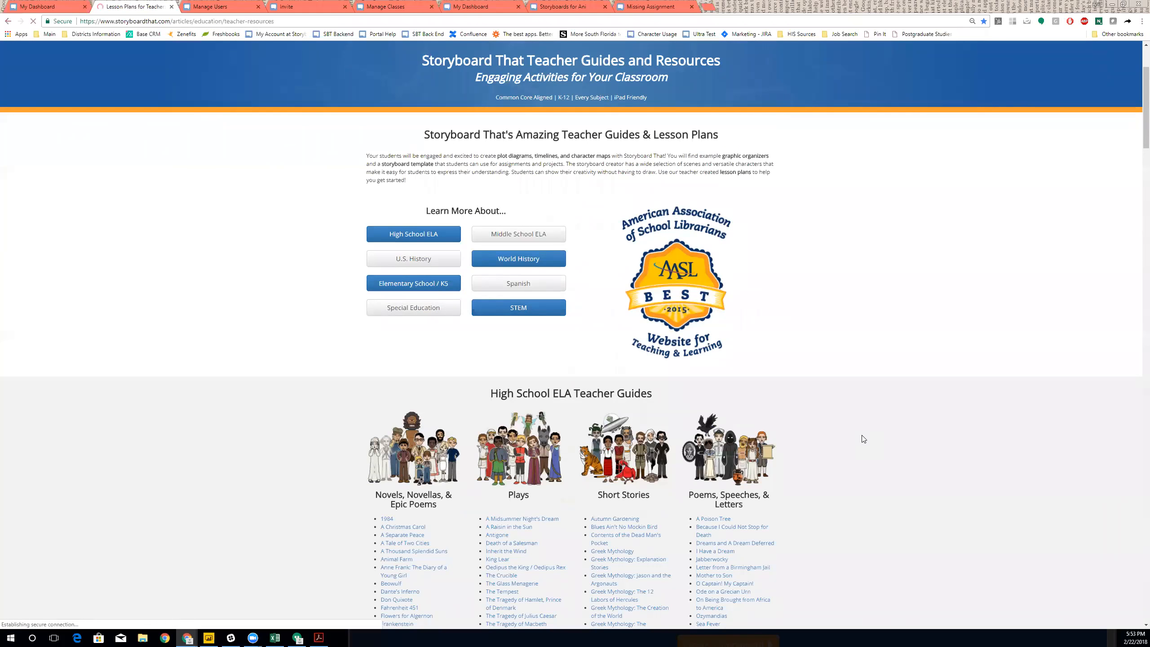
scroll(864, 439, down, 6)
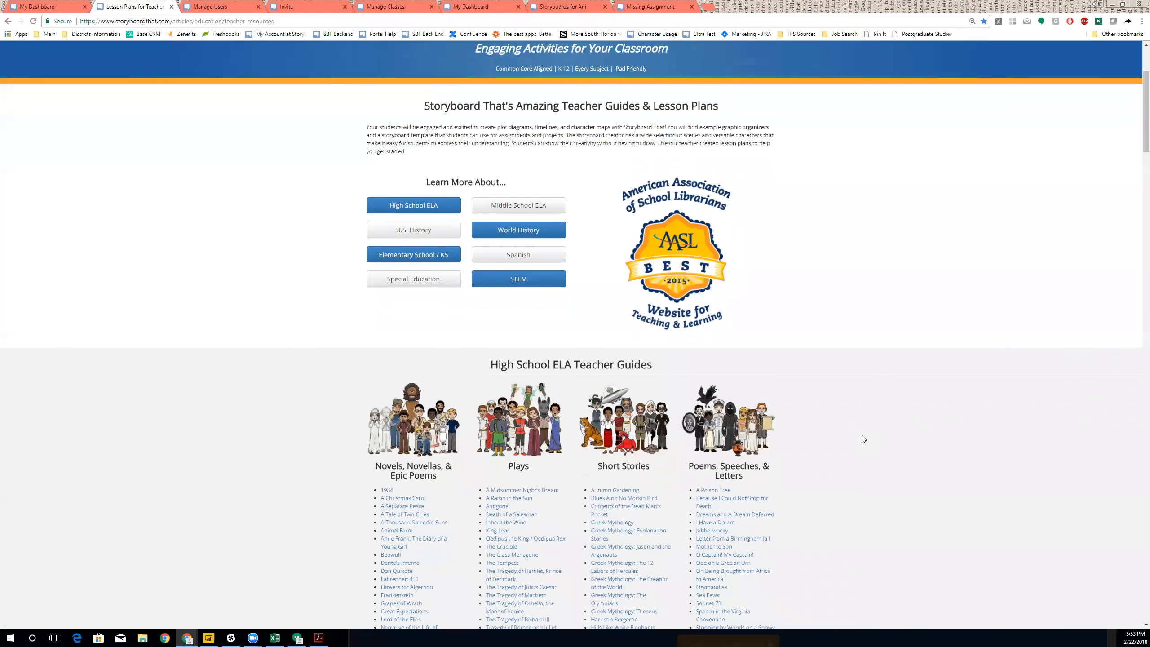
scroll(863, 439, down, 1)
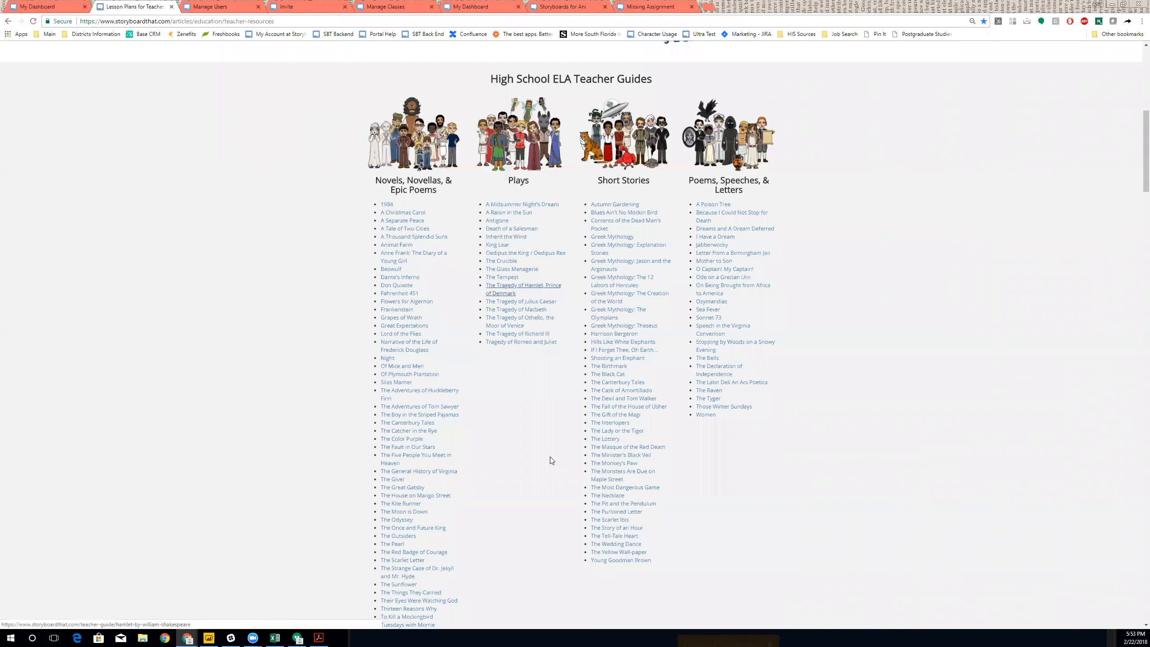
scroll(489, 479, down, 1)
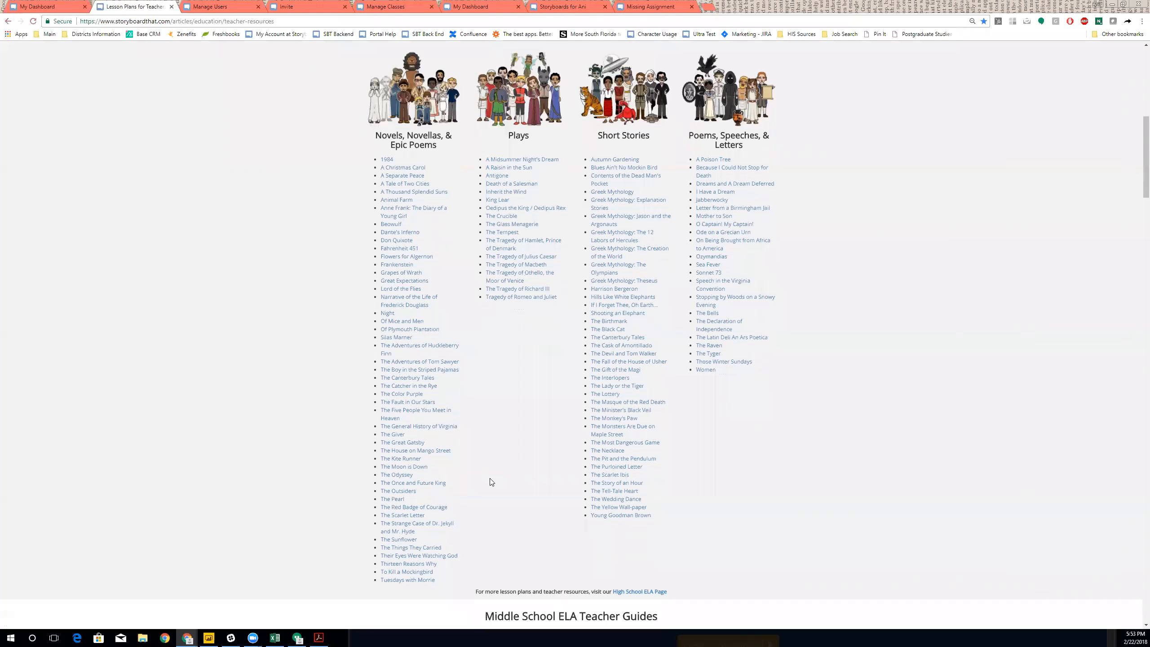
click(403, 443)
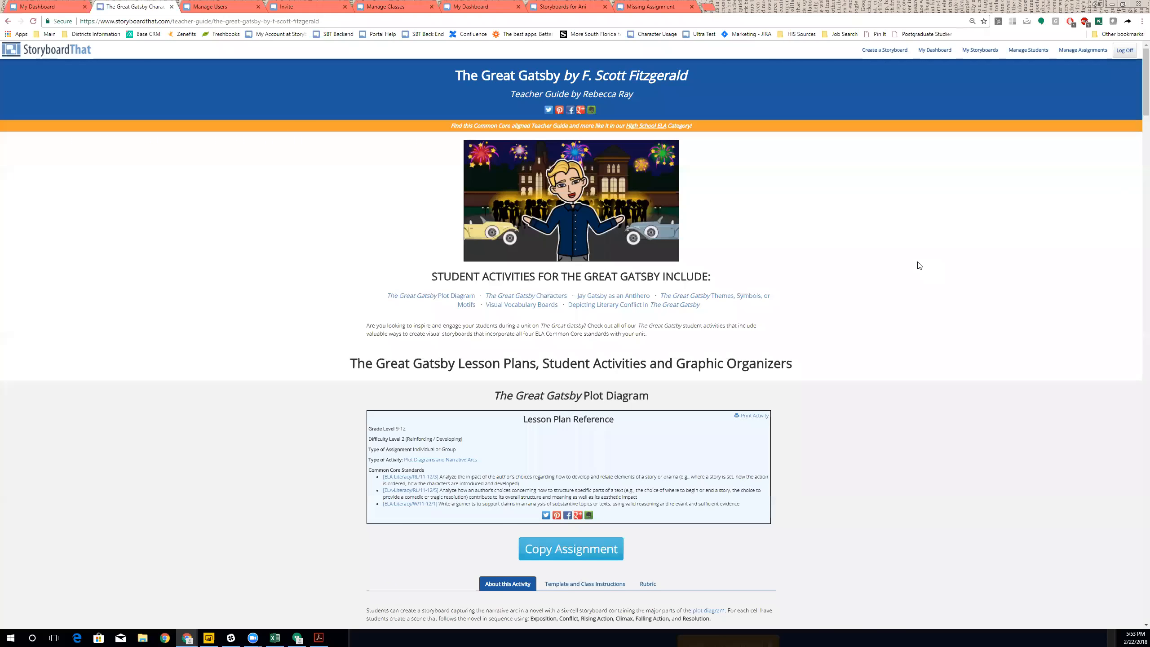
- Scroll the Gatsby guide past the Plot Diagram to the Characters lesson and character map
scroll(594, 514, down, 4)
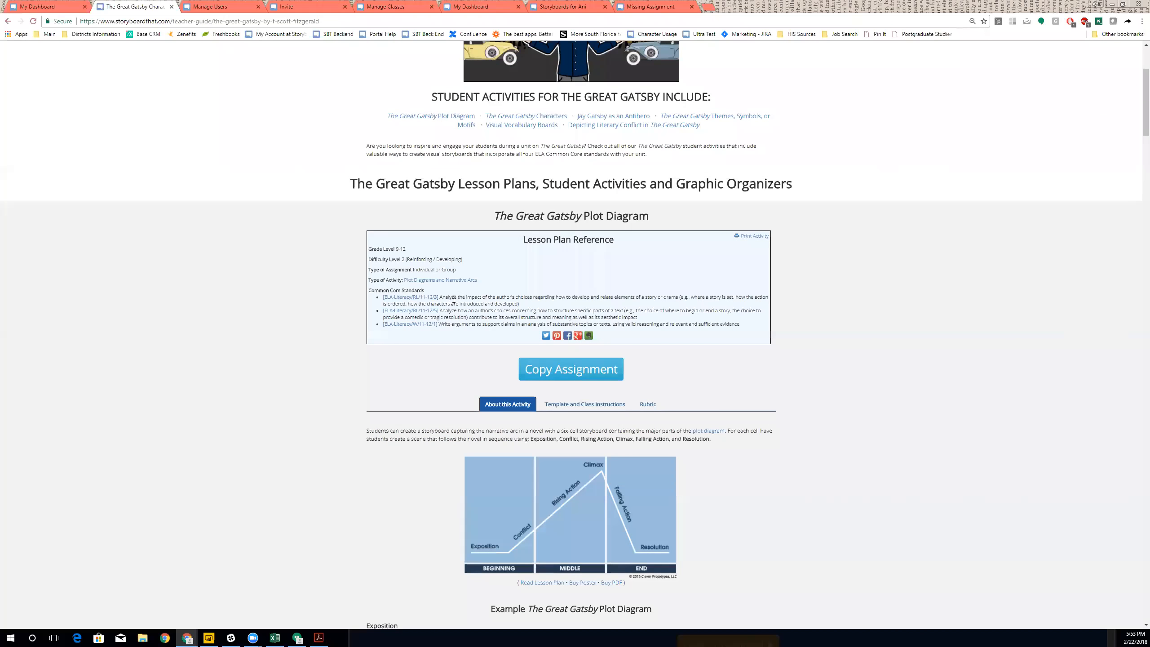
scroll(617, 386, down, 1)
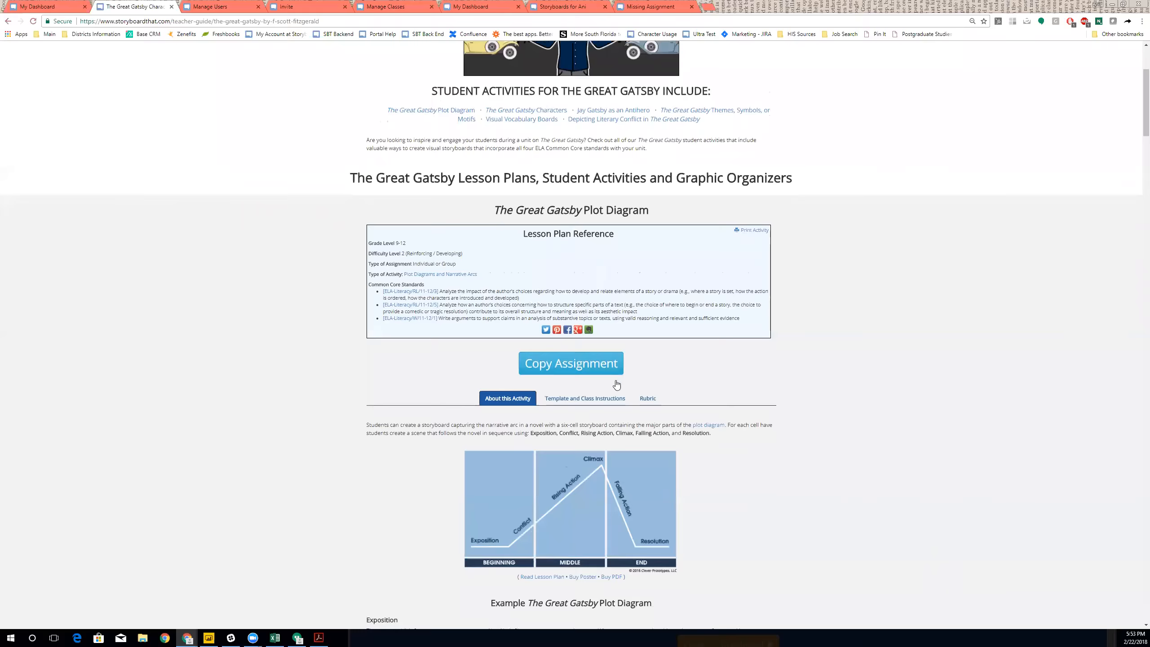
scroll(617, 386, down, 6)
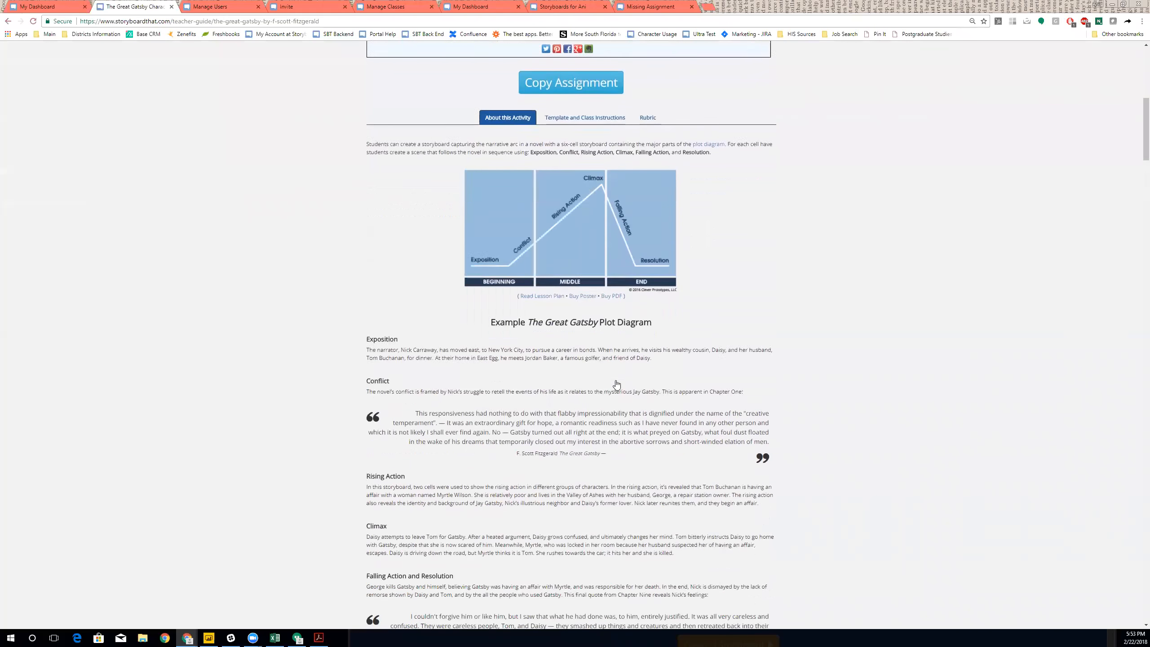
scroll(617, 385, down, 10)
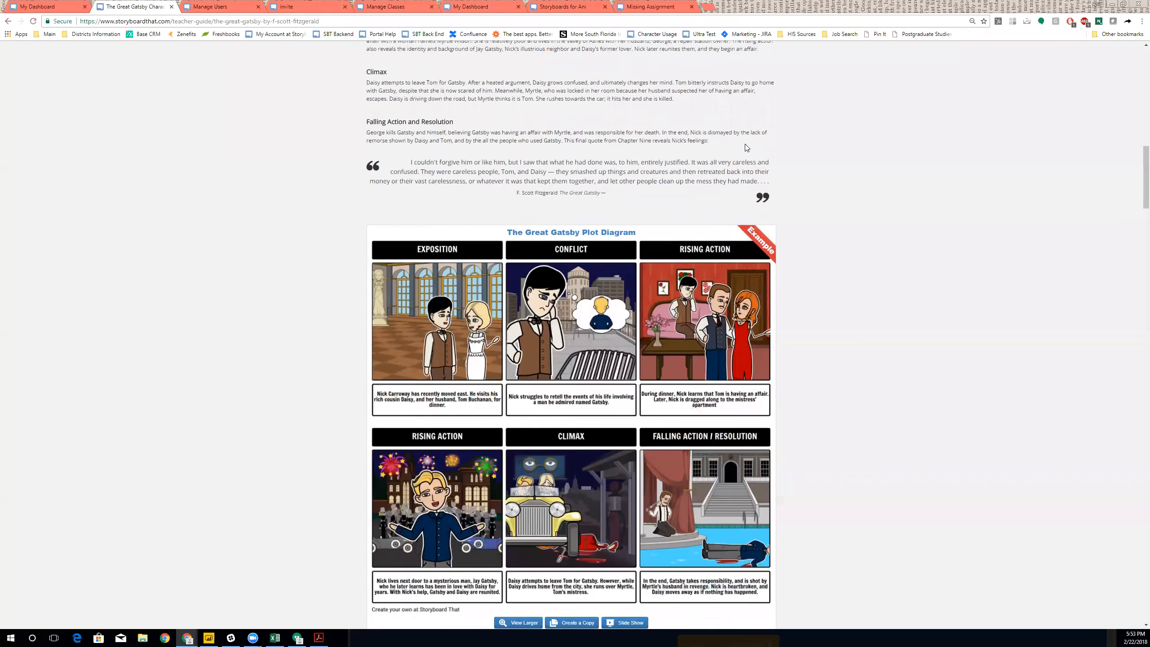
scroll(745, 144, down, 2)
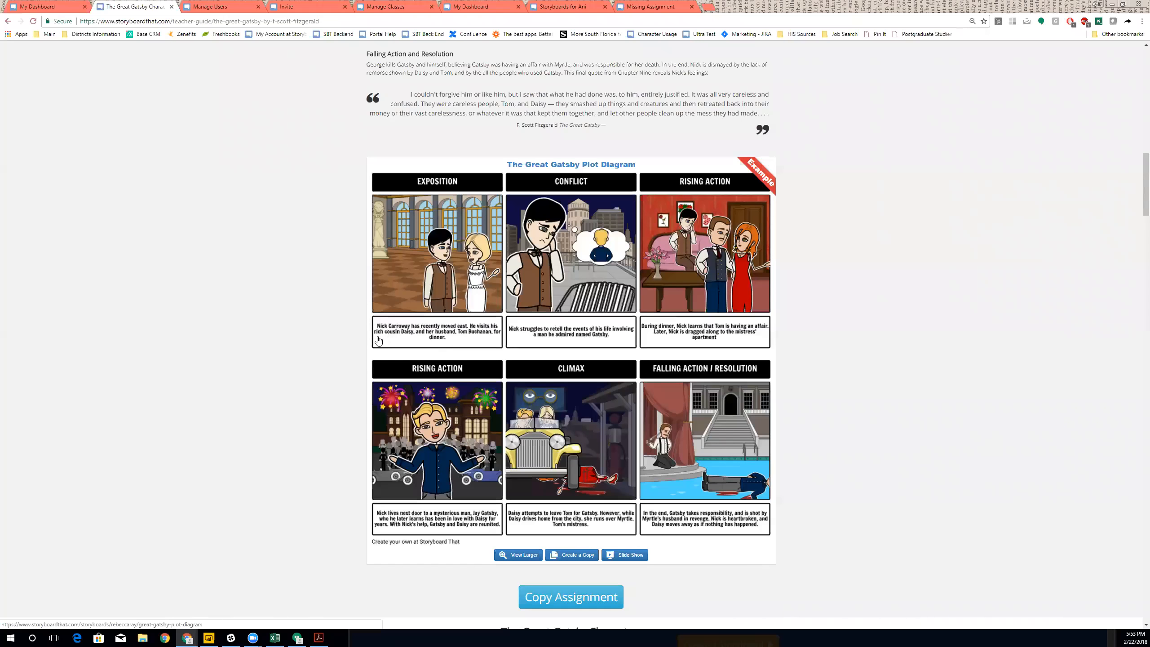
scroll(678, 310, down, 4)
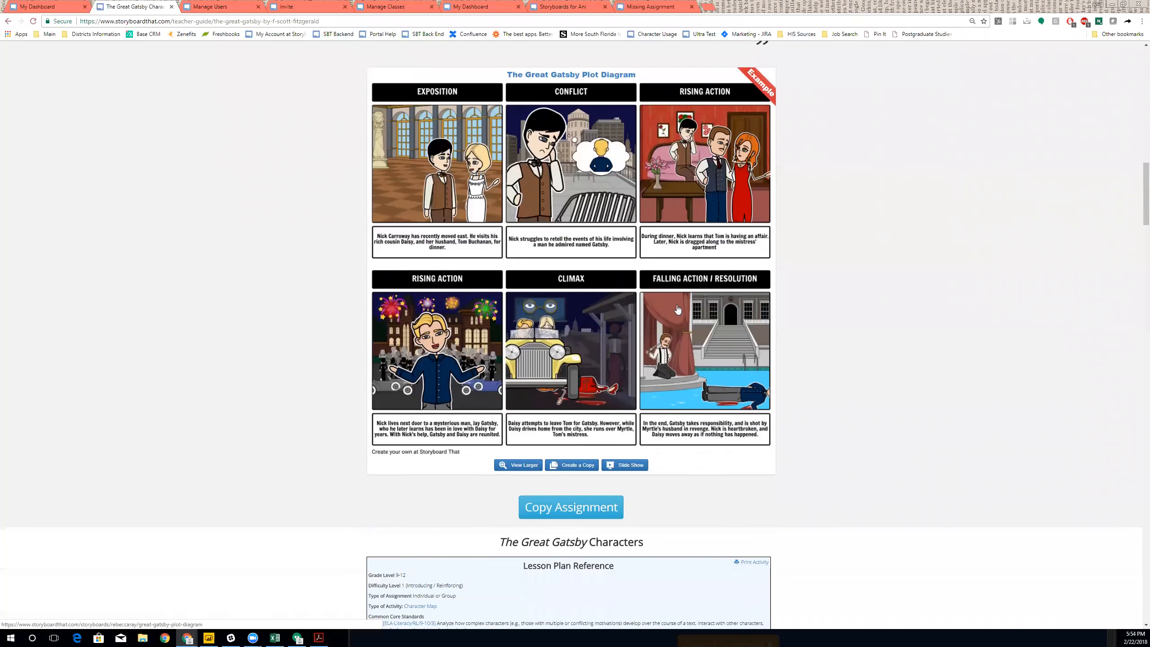
scroll(591, 245, down, 8)
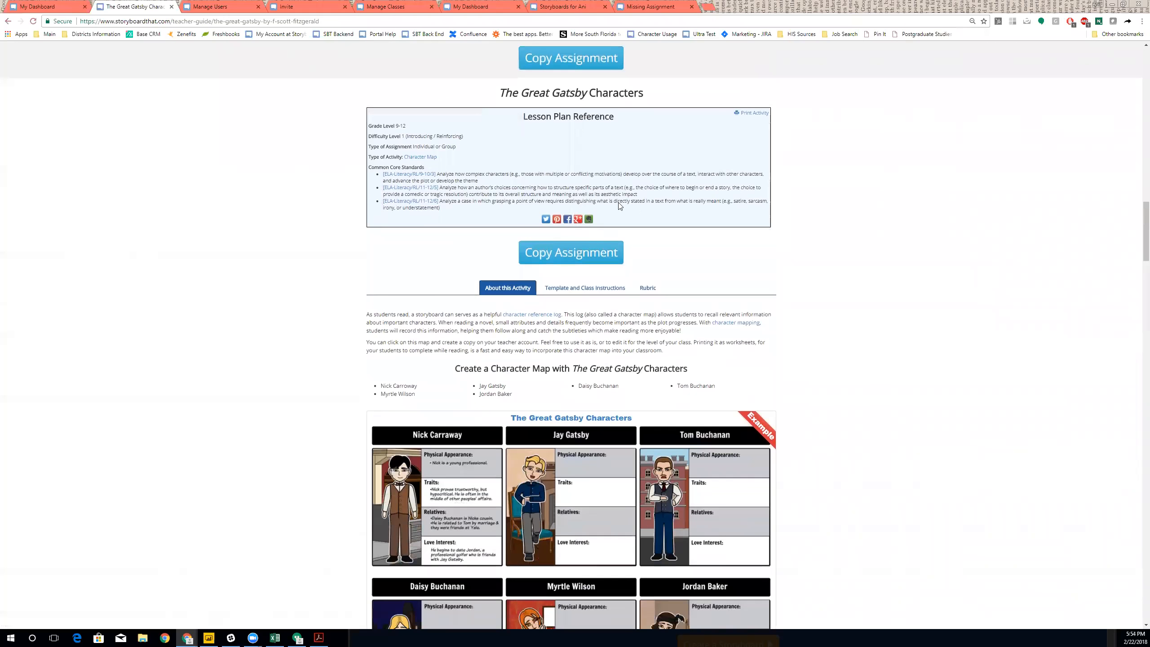
- Scroll past the Antihero lesson and show the Themes, Symbols, or Motifs activity's template and instructions
scroll(698, 233, down, 3)
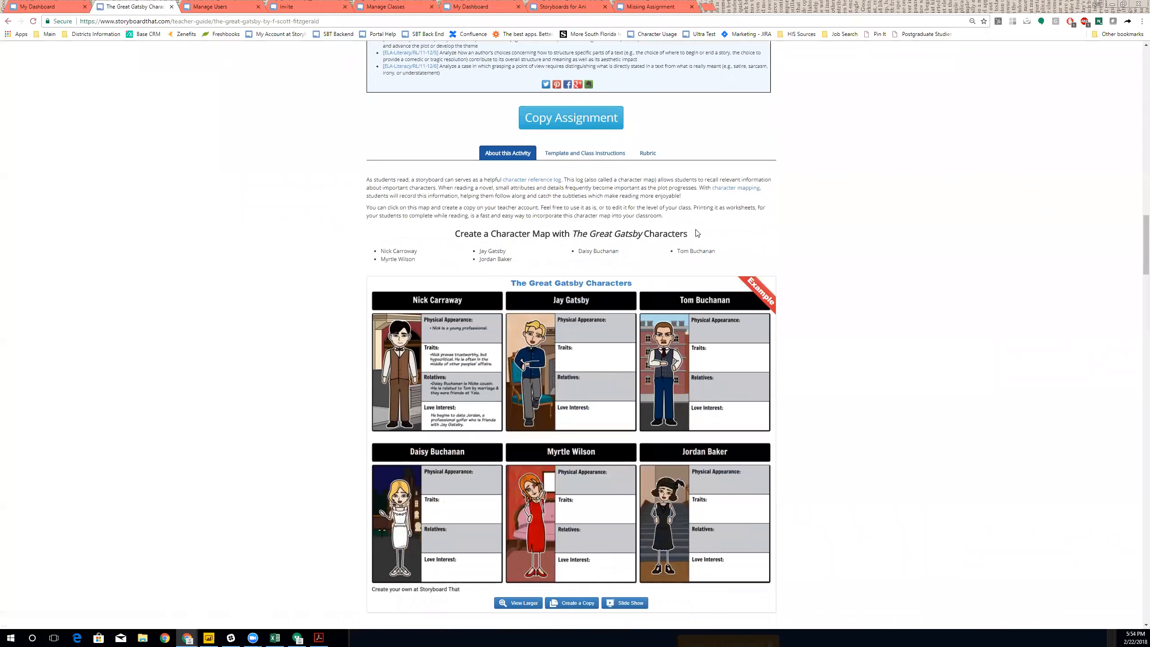
scroll(697, 233, down, 2)
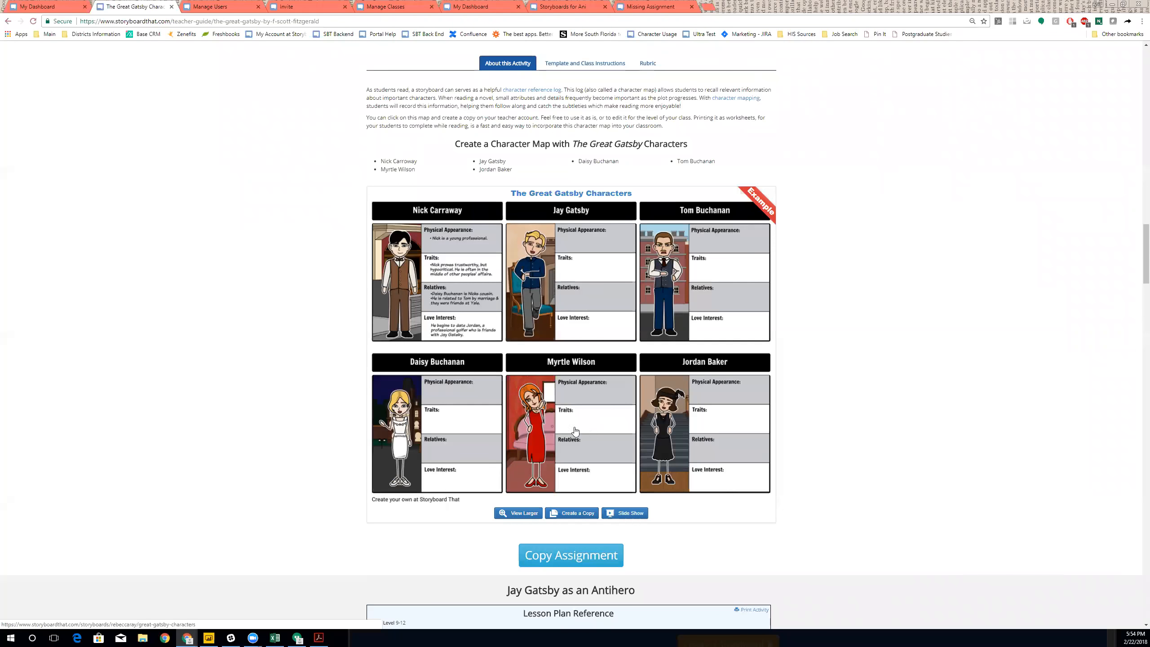
scroll(586, 386, down, 9)
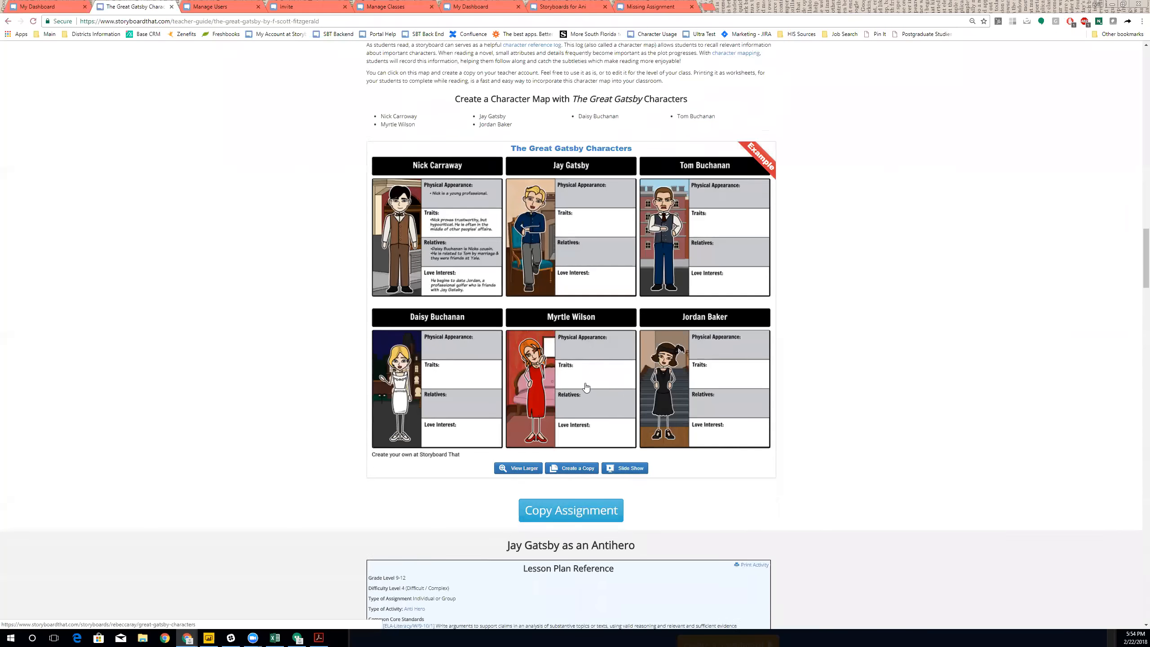
scroll(586, 386, down, 7)
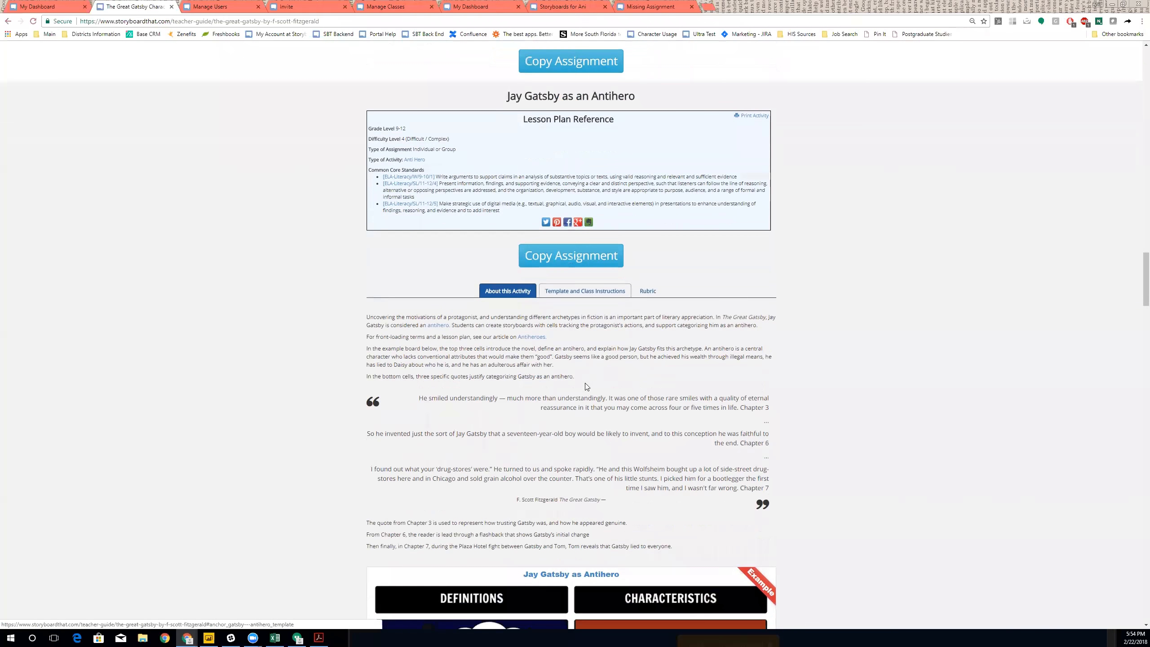
scroll(618, 386, down, 8)
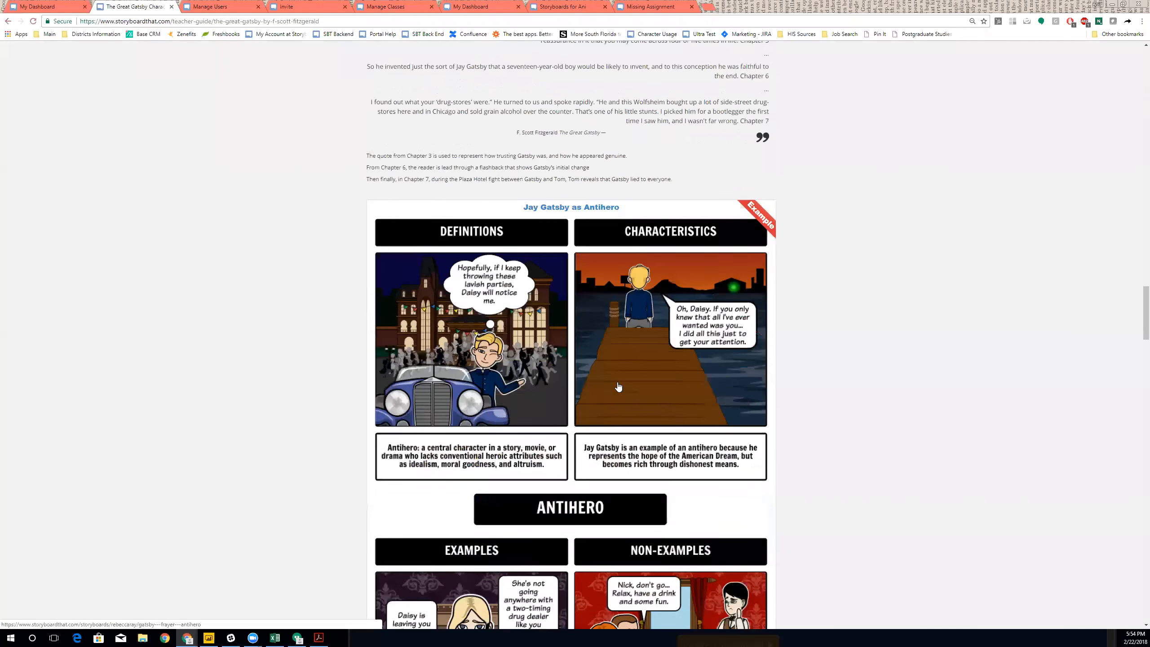
scroll(939, 397, down, 10)
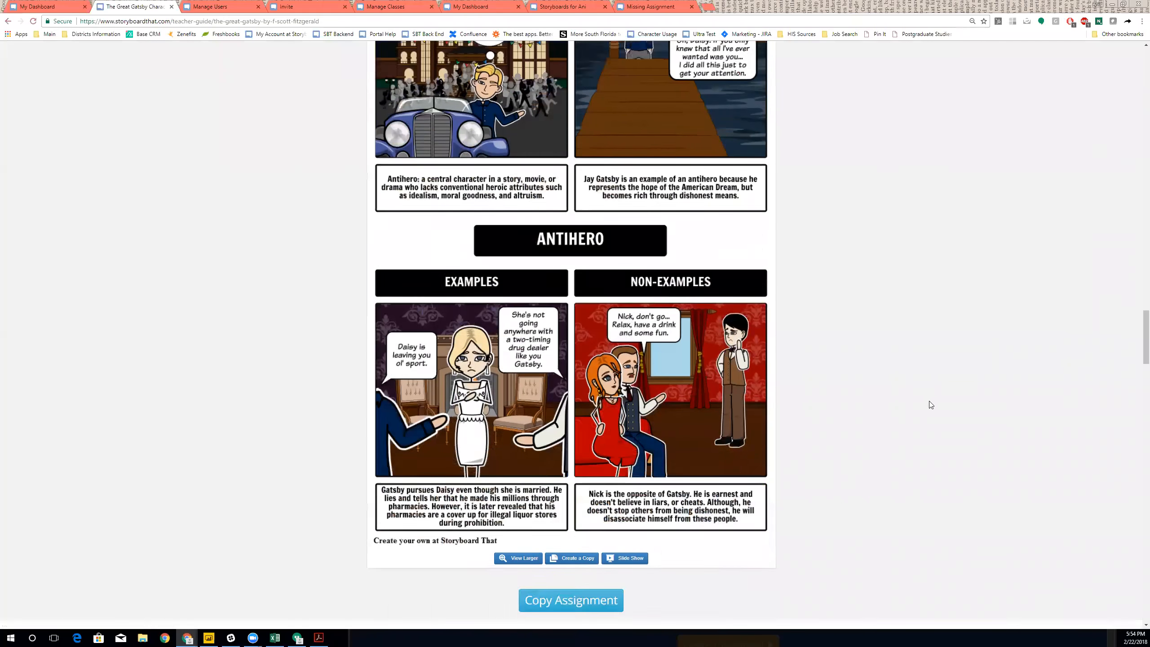
scroll(929, 405, down, 4)
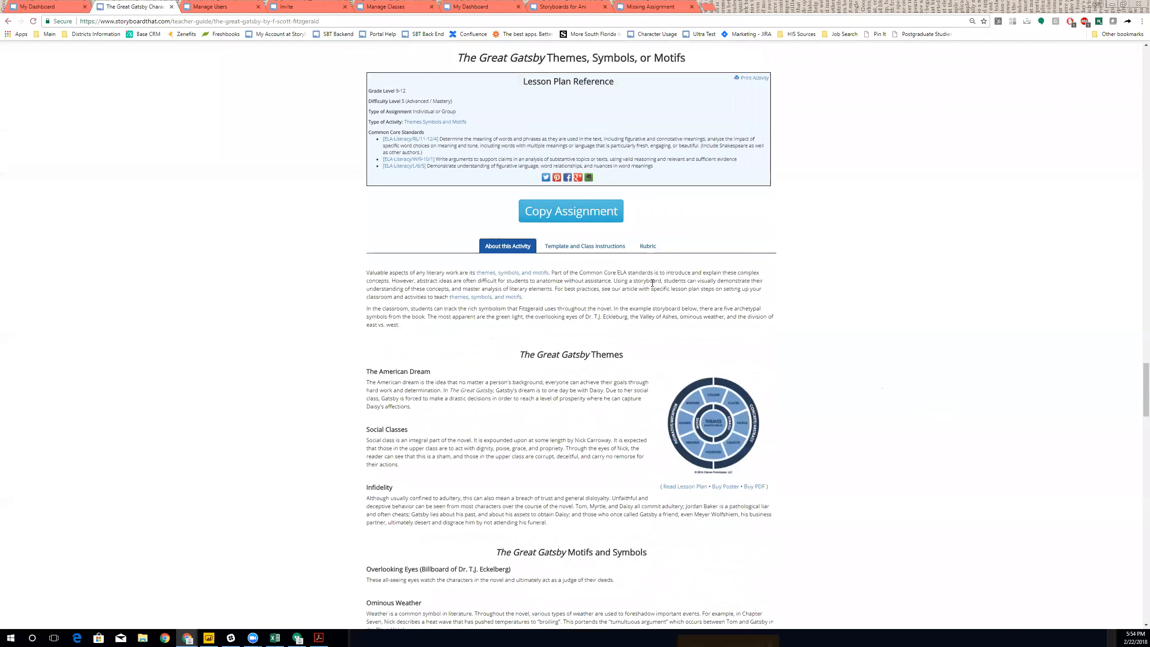
click(588, 248)
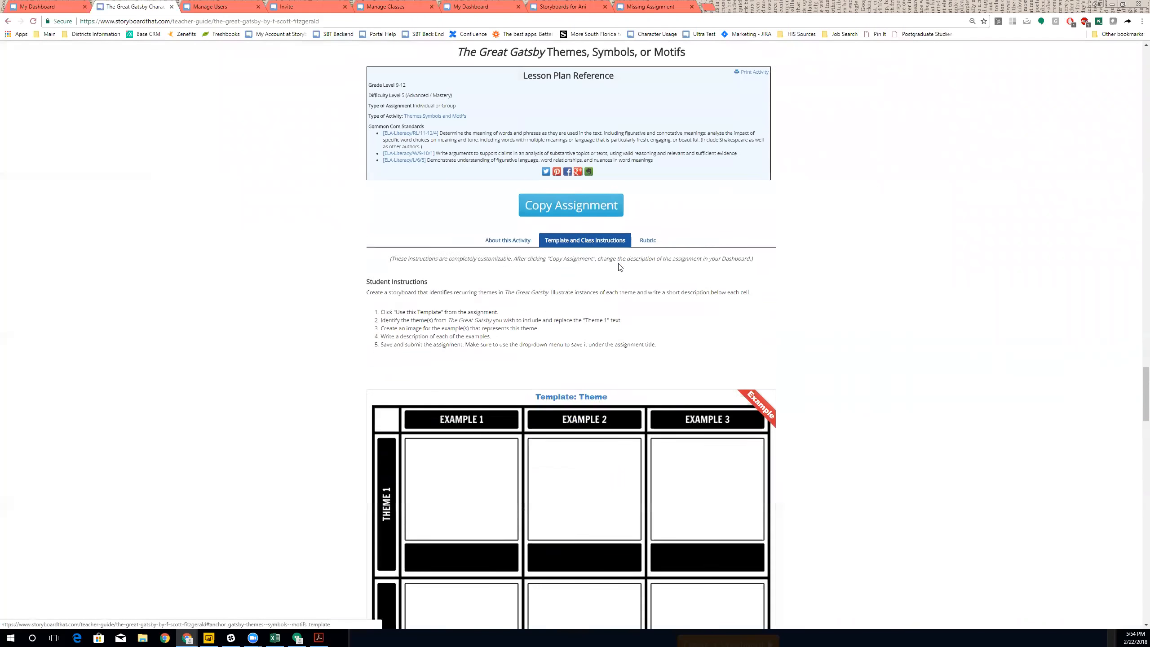
scroll(620, 267, down, 3)
scroll(621, 268, down, 2)
- Show the grading rubric for the Themes, Symbols, or Motifs activity
scroll(634, 191, up, 1)
click(647, 68)
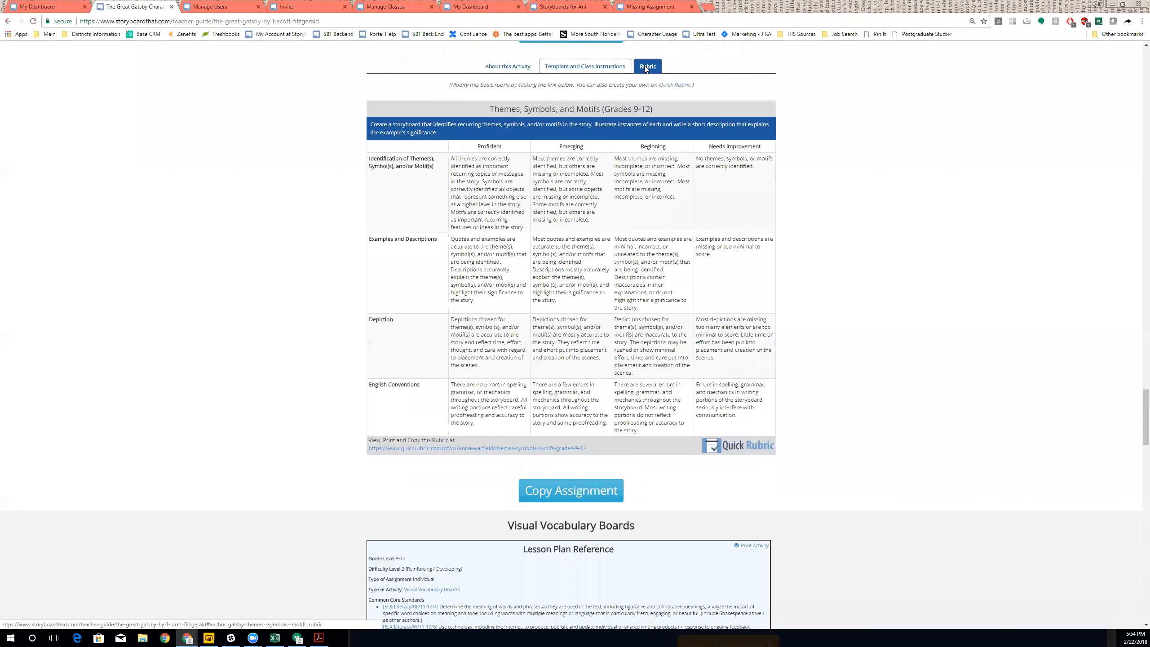
scroll(531, 175, up, 1)
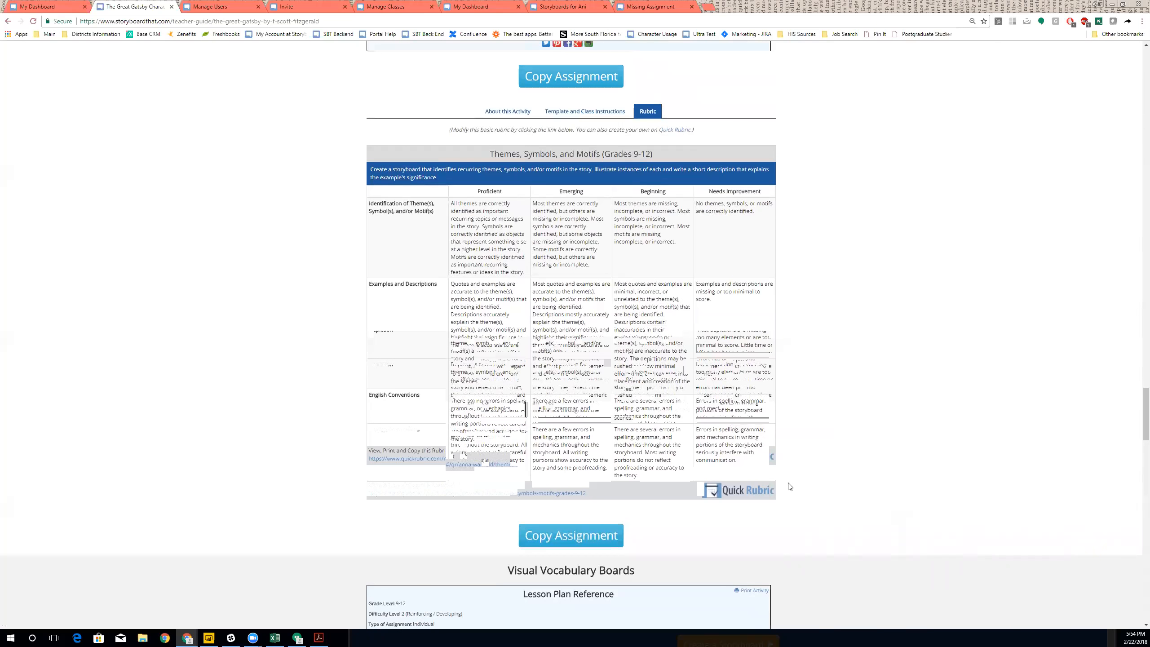
- Scroll to the bottom of the Gatsby guide, then return to its top with the scrollbar
scroll(816, 467, down, 4)
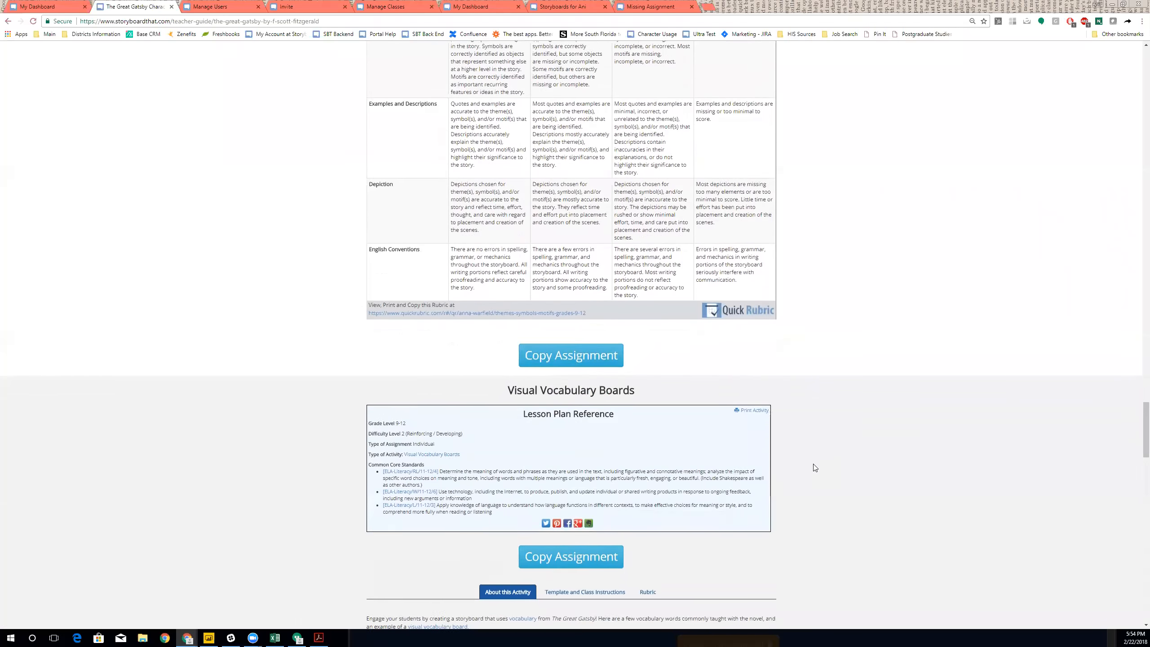
scroll(815, 468, down, 6)
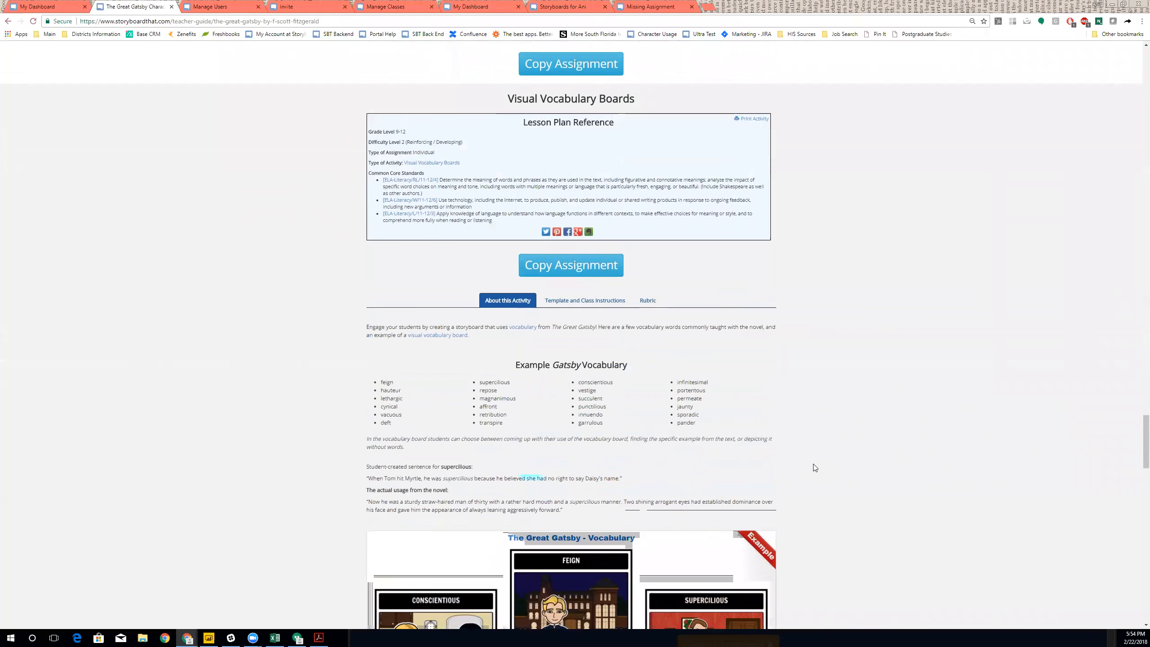
scroll(815, 468, down, 8)
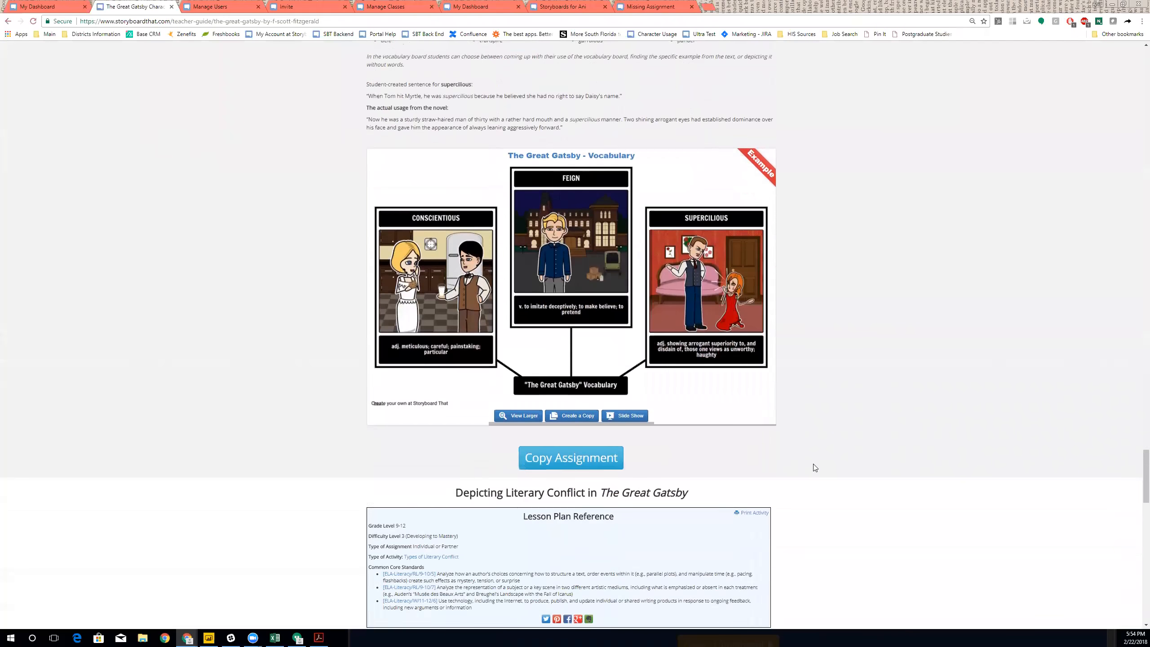
scroll(815, 468, down, 4)
scroll(815, 468, down, 15)
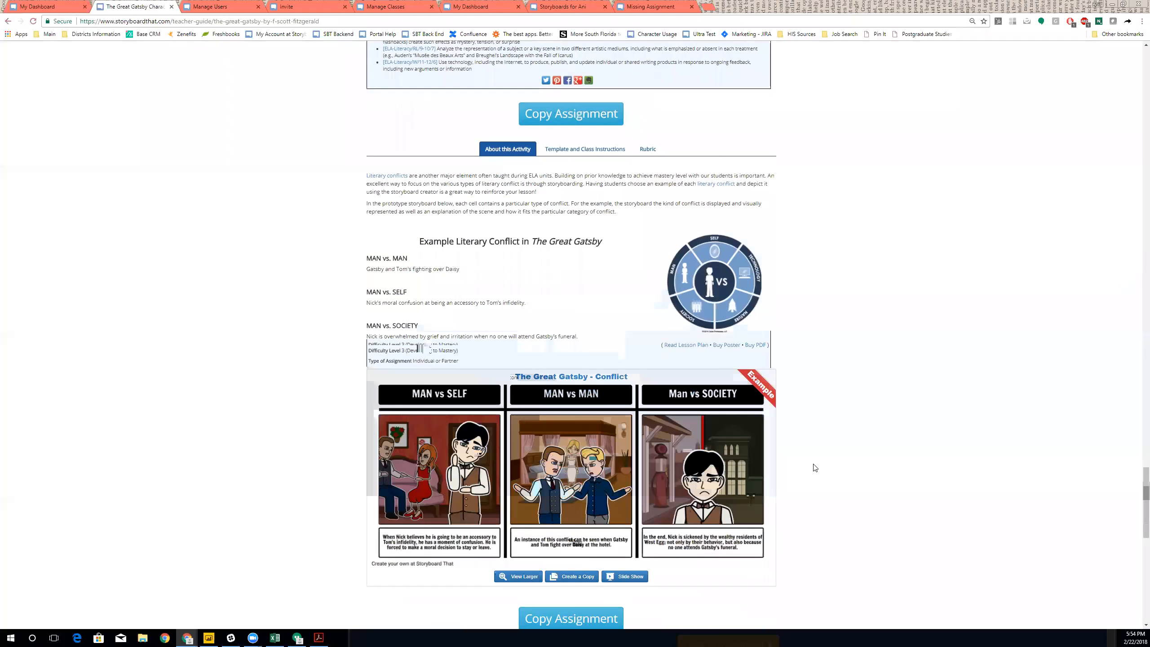
scroll(815, 468, down, 7)
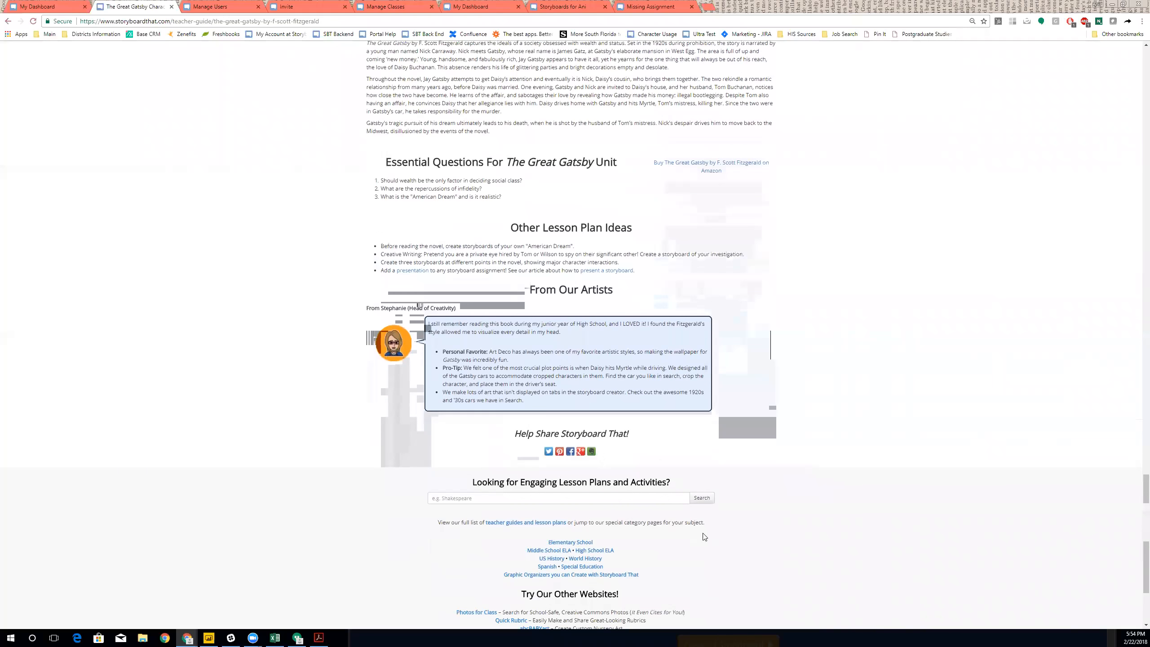
scroll(702, 536, down, 3)
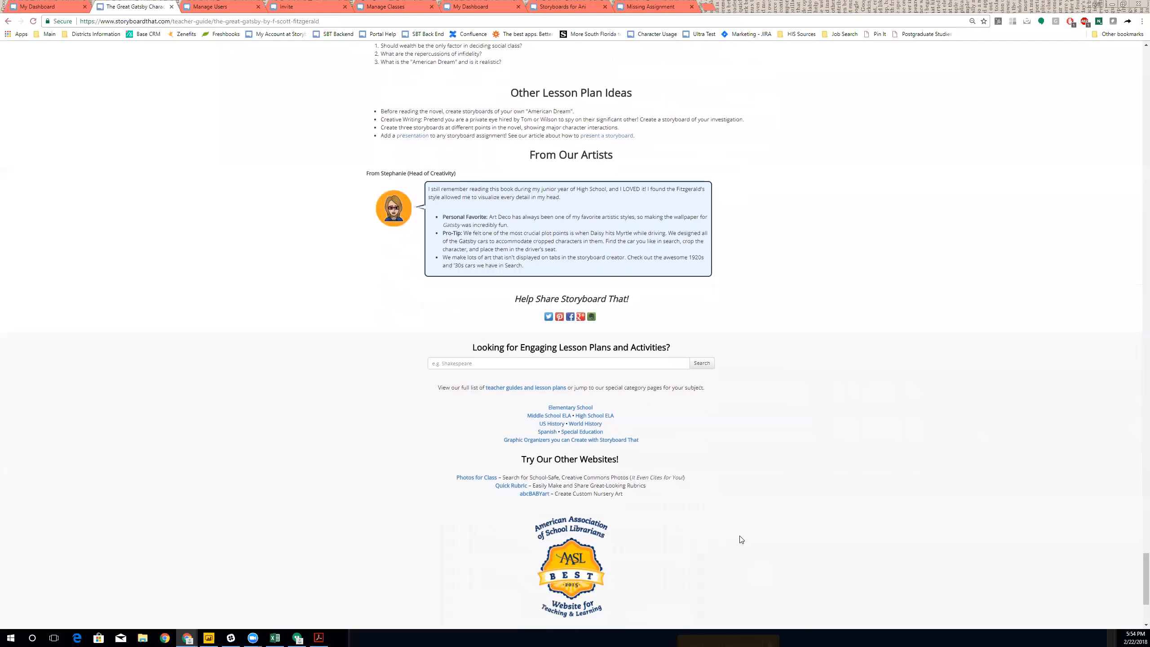
scroll(740, 538, down, 3)
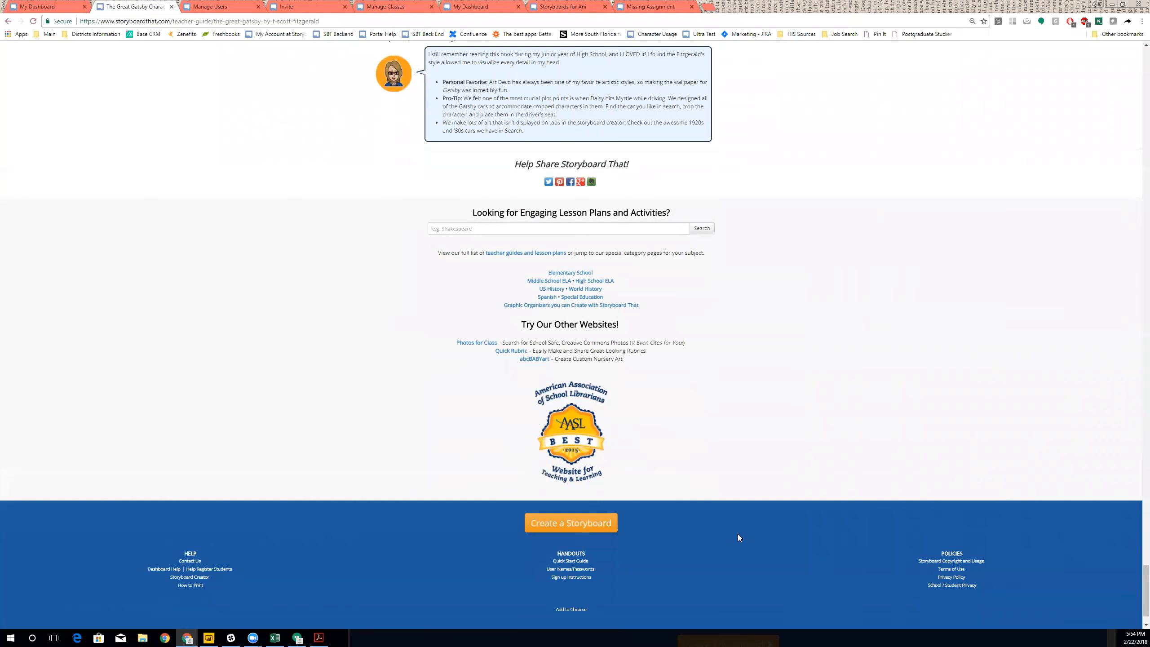
scroll(601, 503, down, 1)
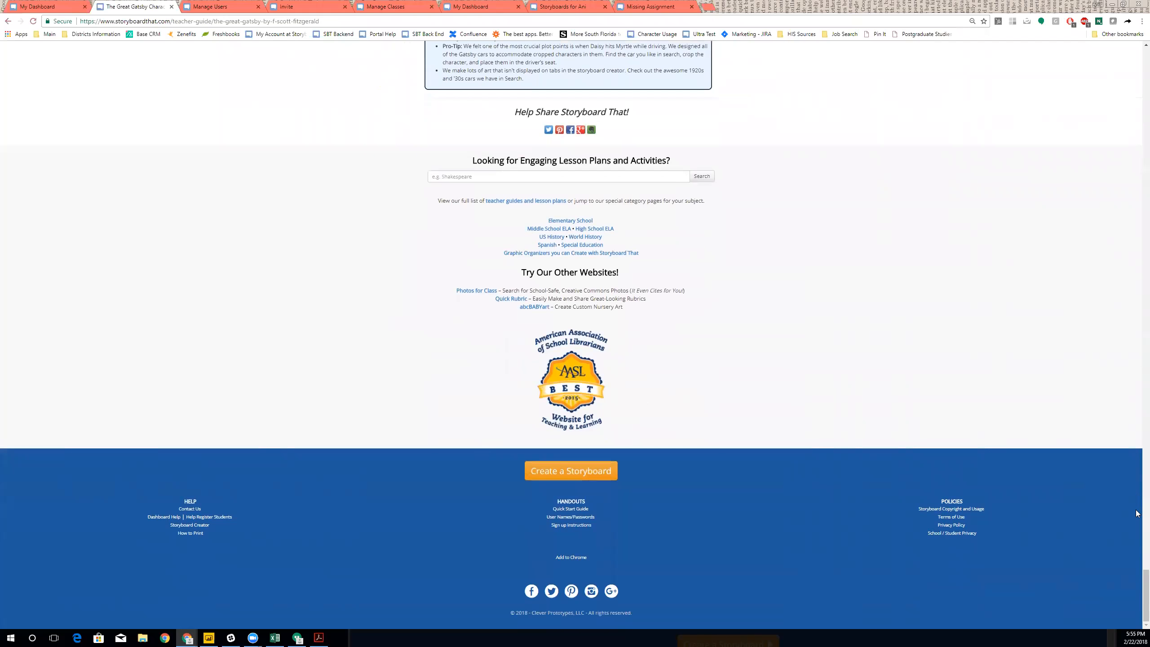
click(1142, 528)
drag(1139, 538, 1139, 24)
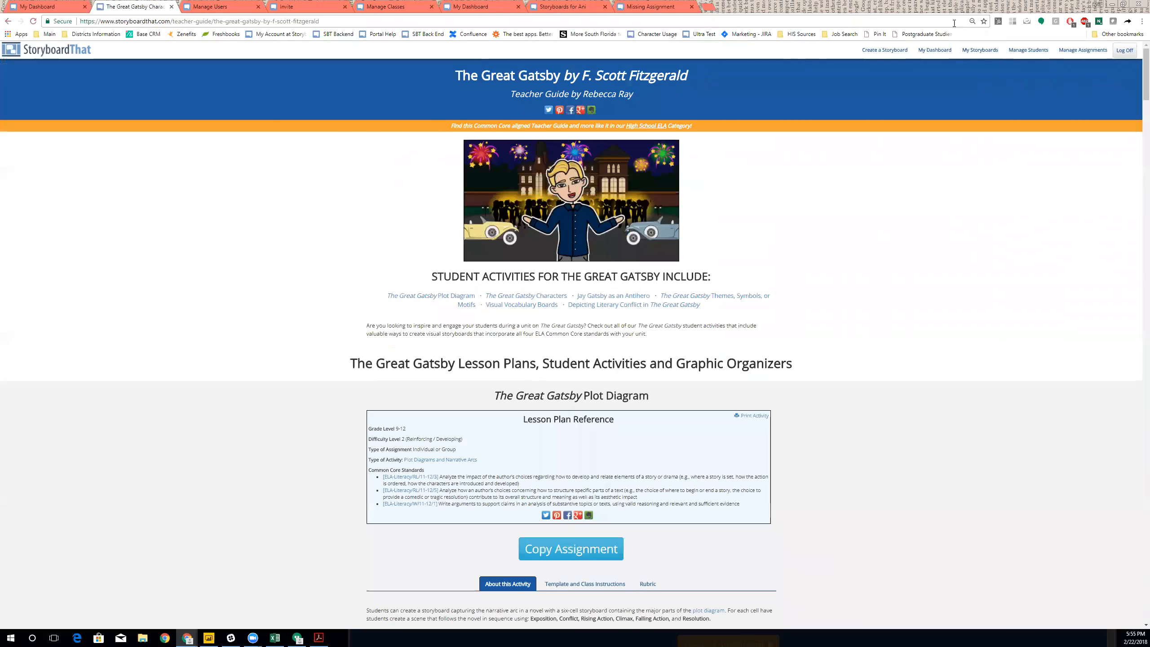
- From the teacher dashboard, open the Lesson Plans and Activities chooser
click(935, 50)
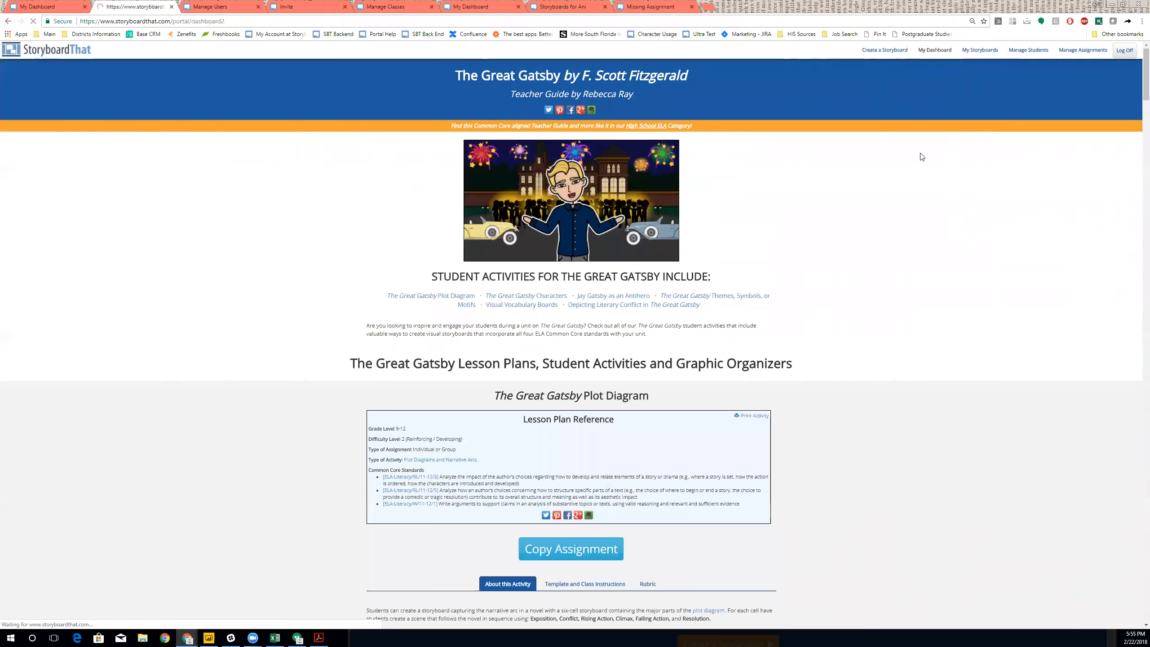
scroll(922, 157, down, 5)
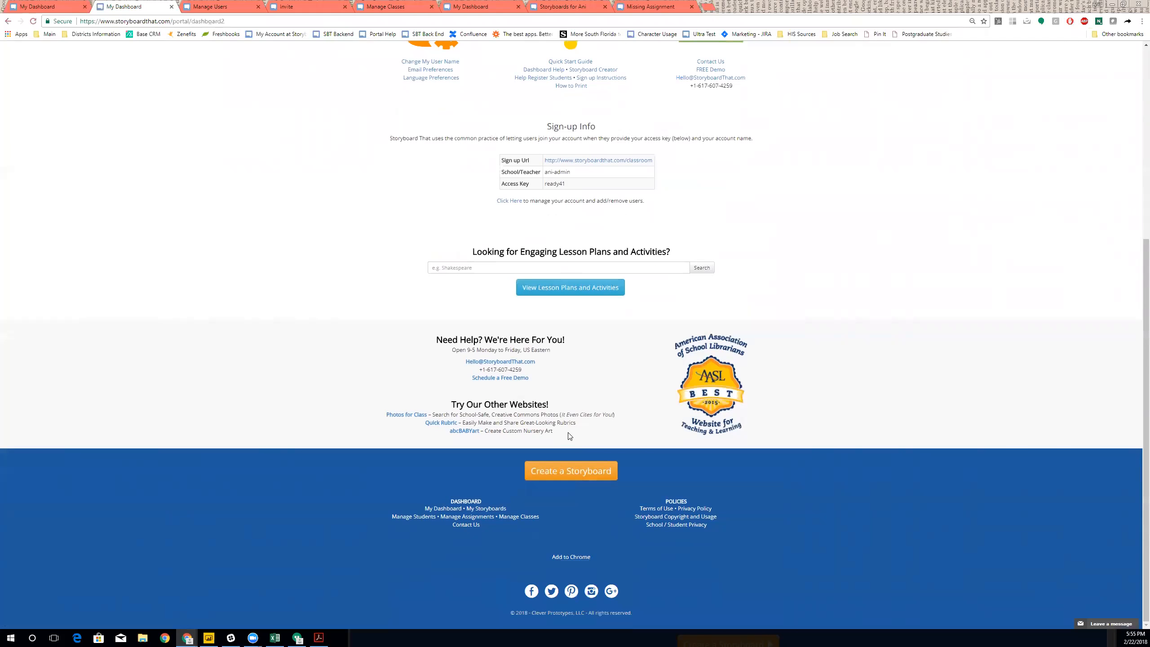
scroll(570, 437, up, 3)
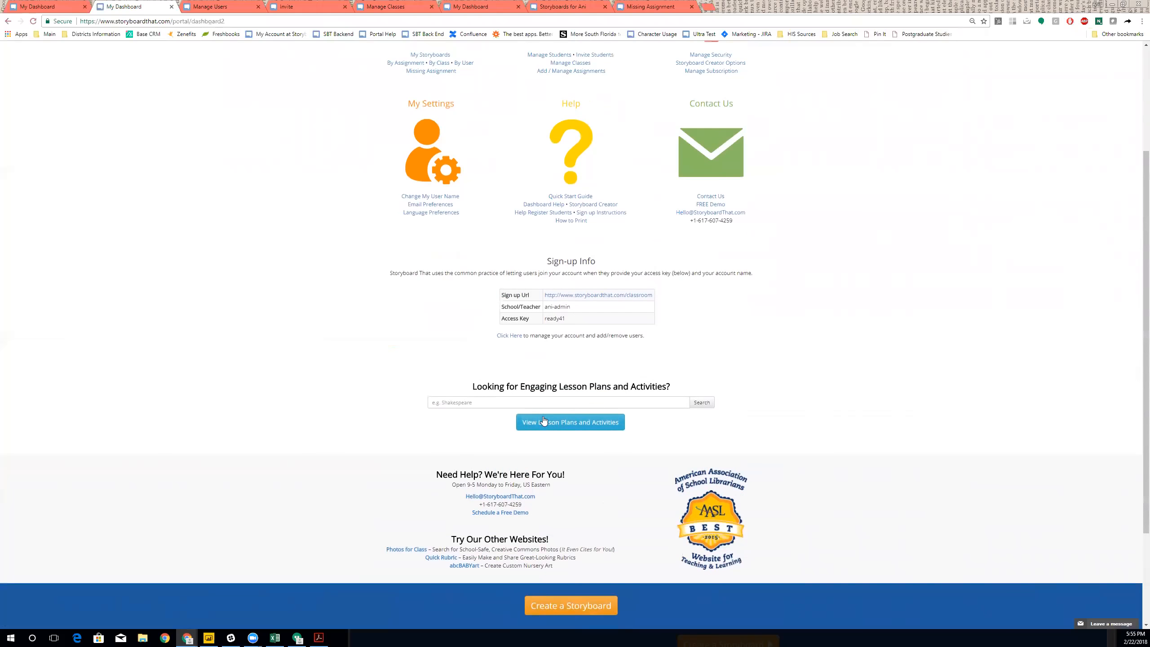
click(555, 424)
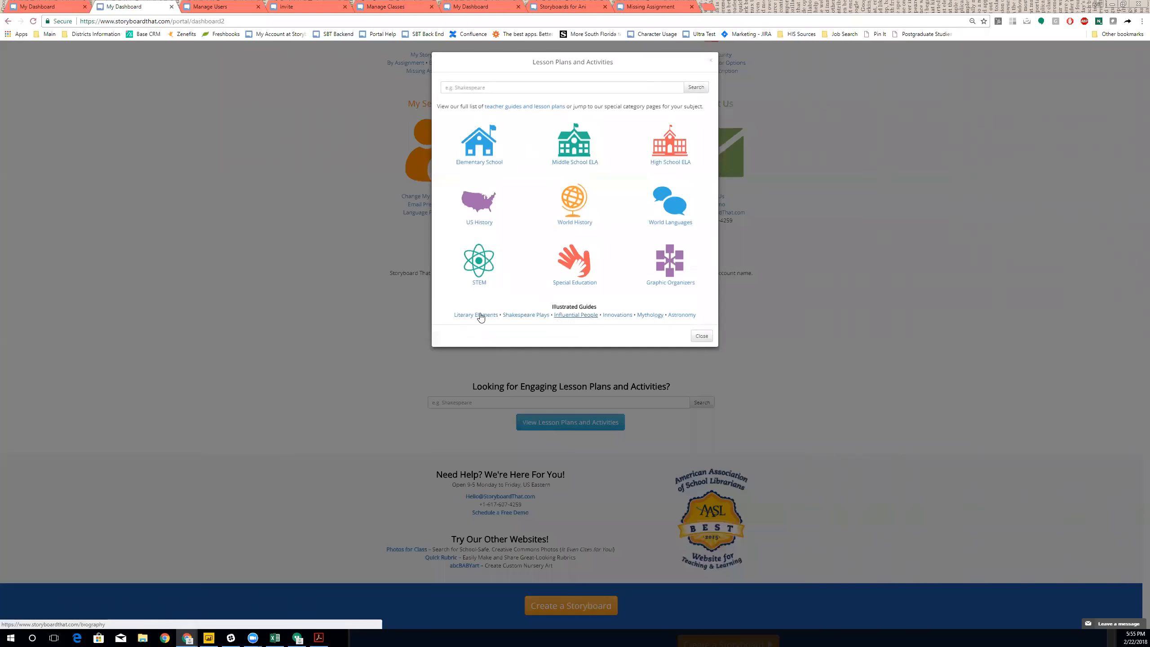
- Open the Influential People biographies guide and read through the John Locke page
click(576, 315)
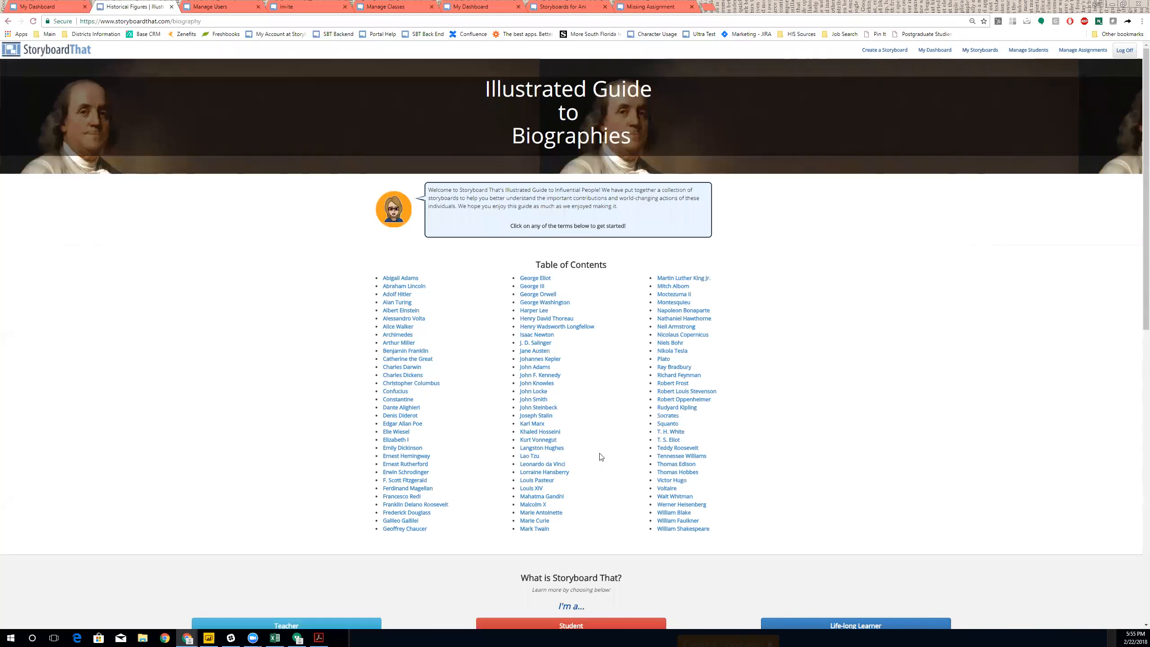
click(526, 392)
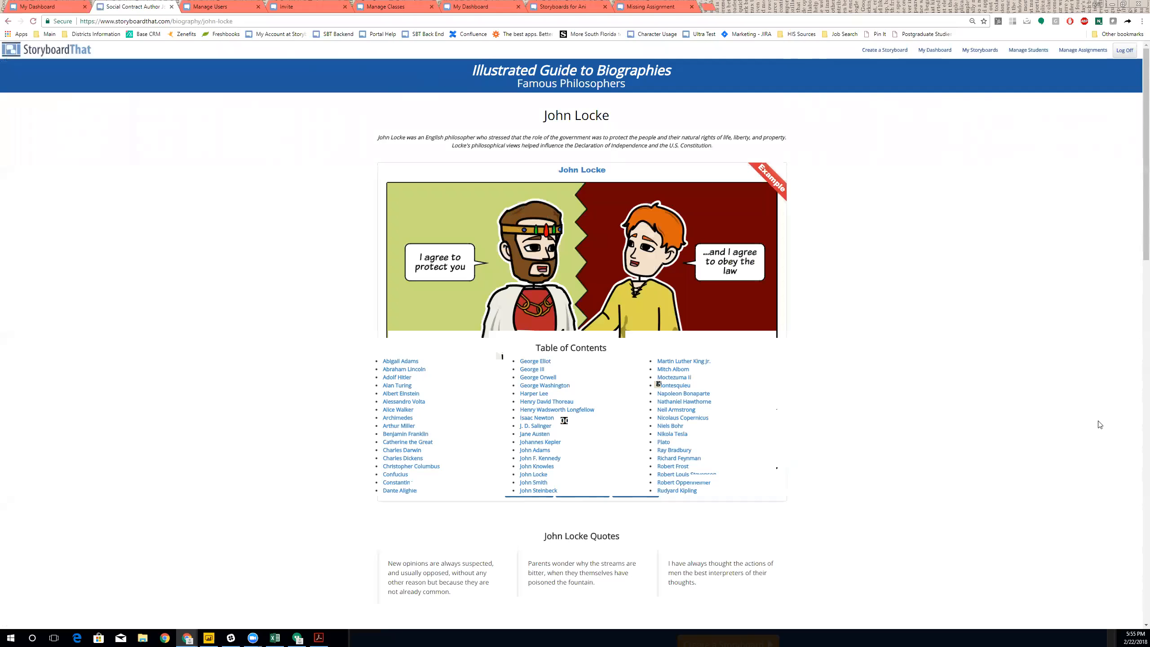
scroll(863, 176, down, 1)
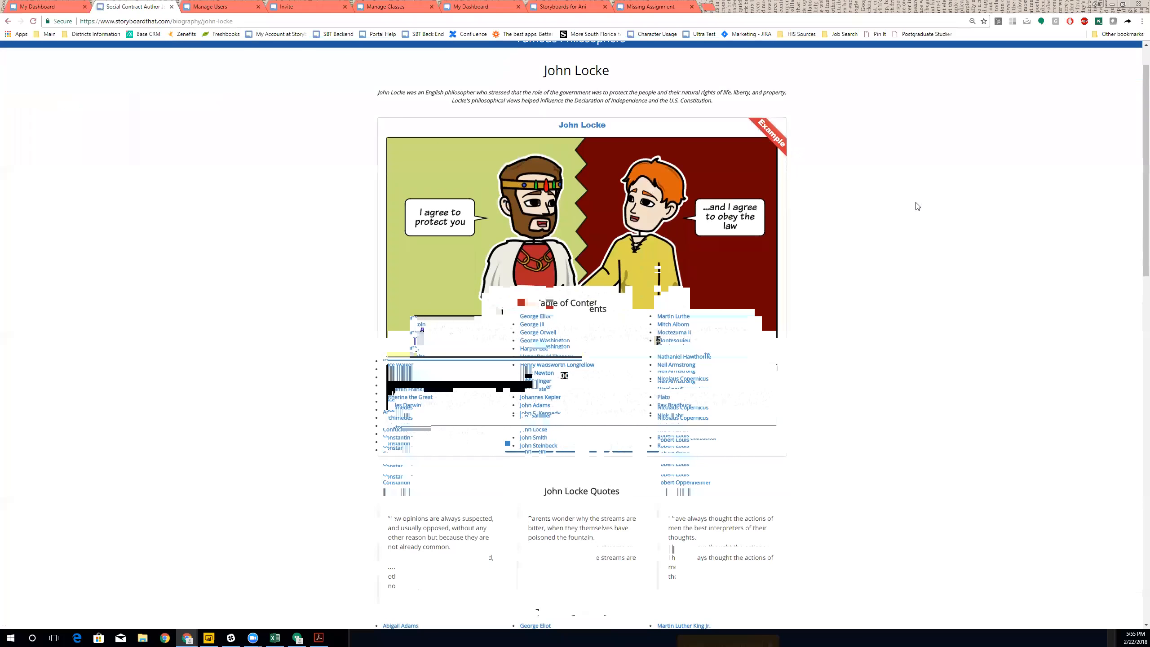
scroll(924, 207, down, 1)
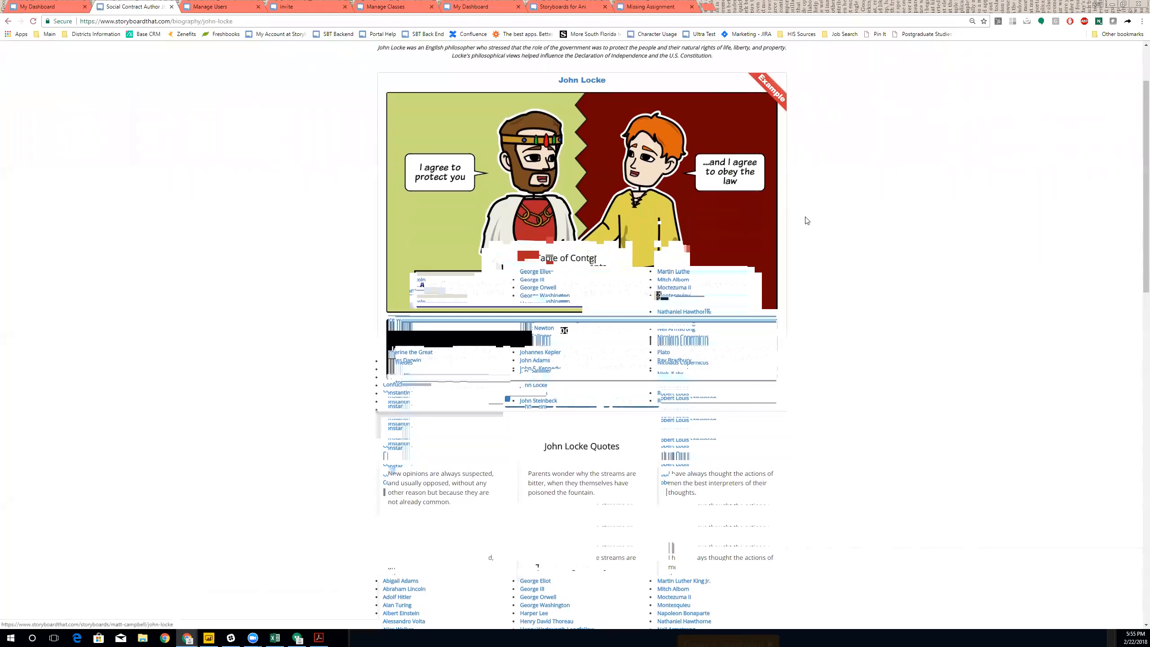
scroll(865, 249, down, 5)
scroll(865, 249, down, 10)
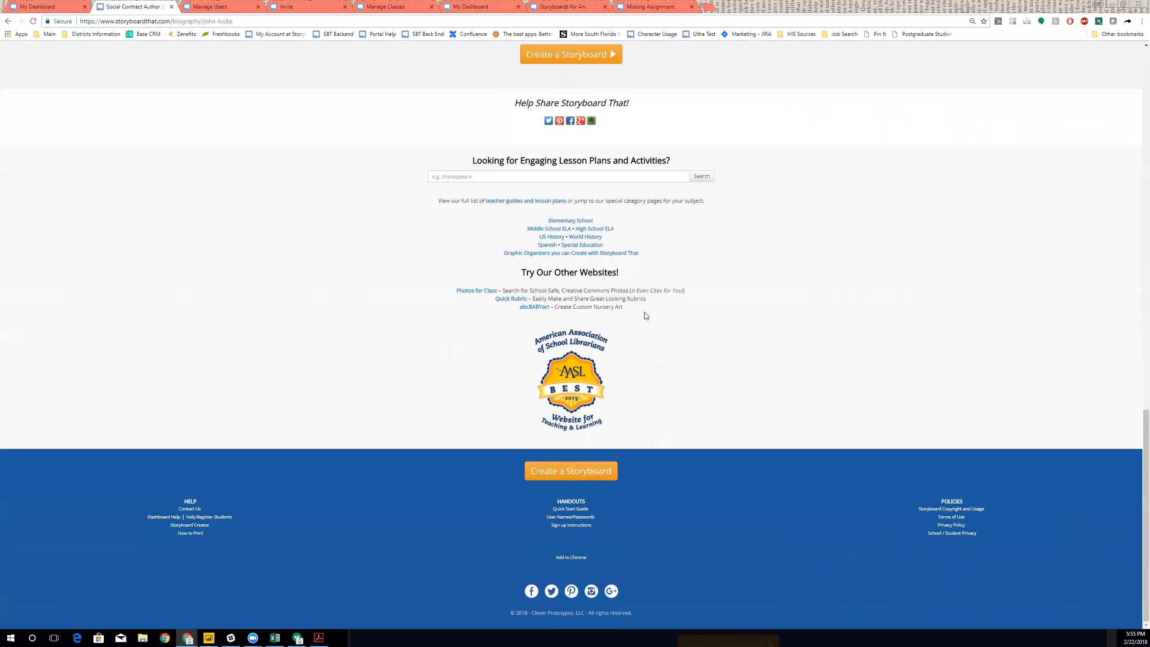
- Open the US History World War II (1939-1941) guide and scroll to the Pearl Harbor example
click(553, 236)
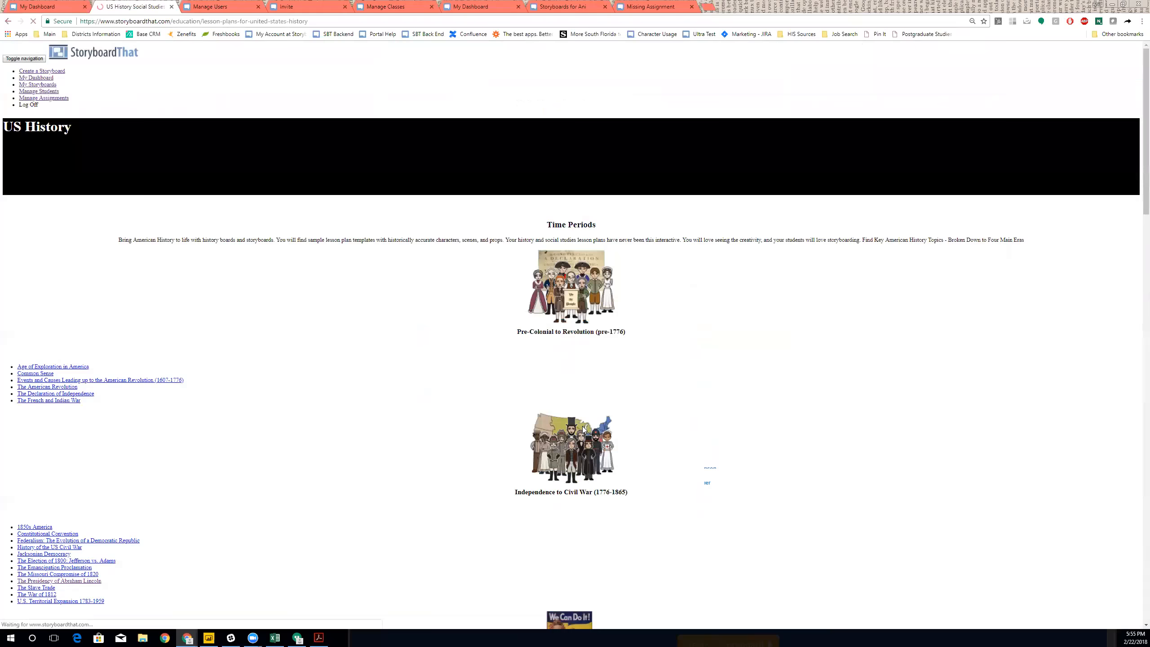
click(621, 484)
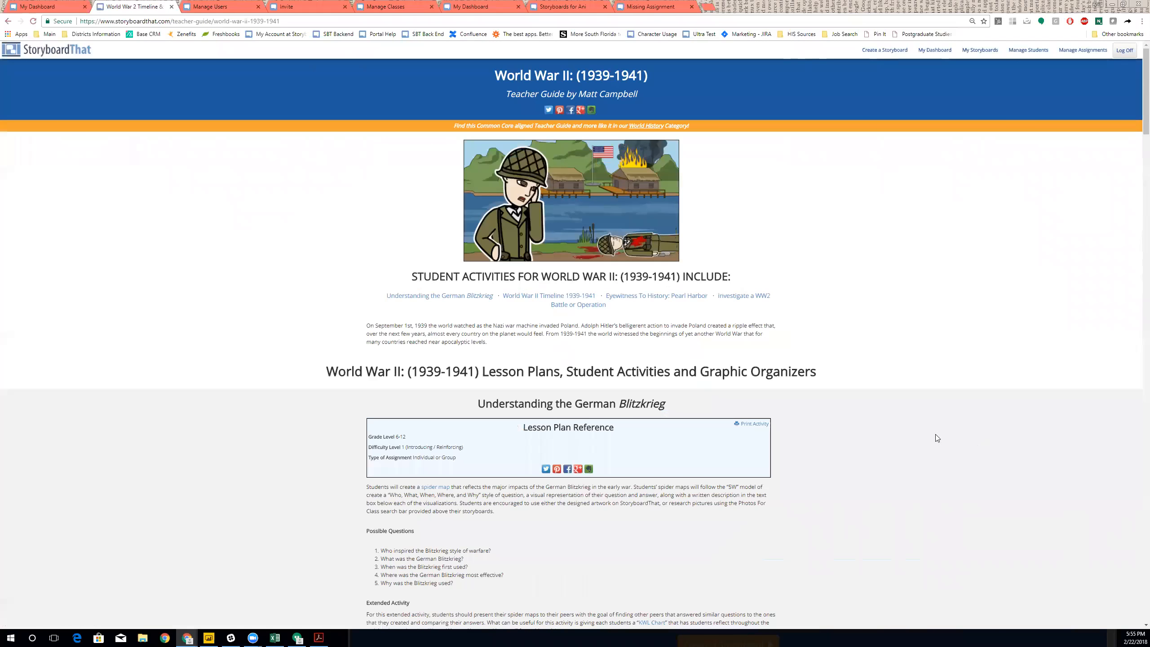
scroll(956, 419, down, 3)
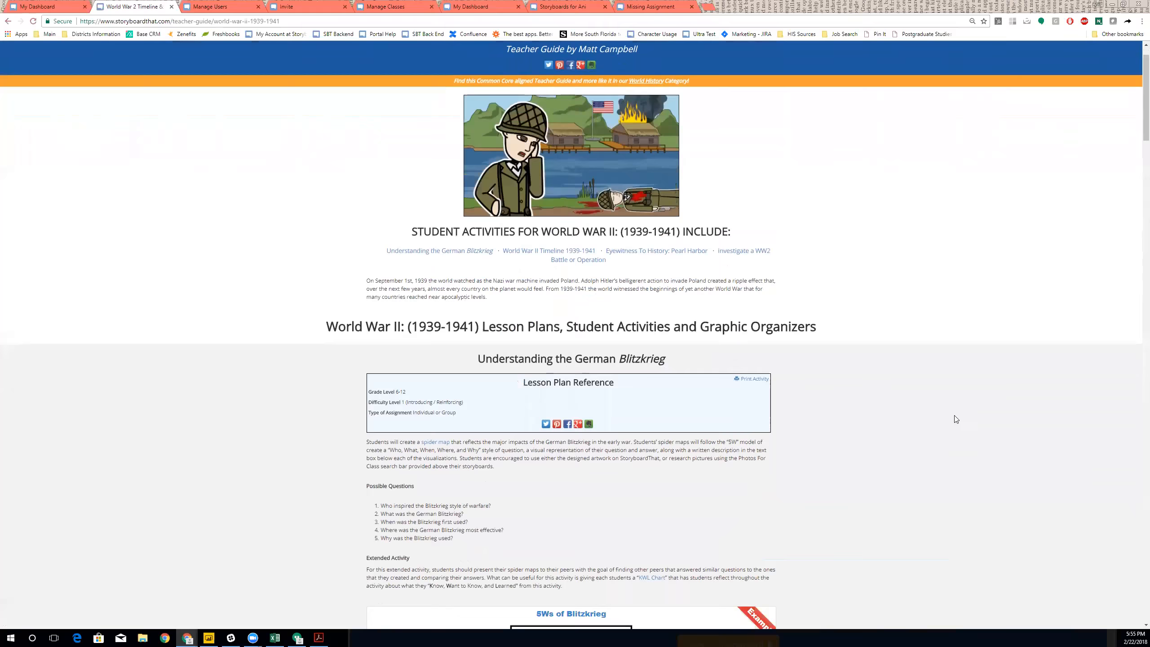
scroll(956, 419, down, 3)
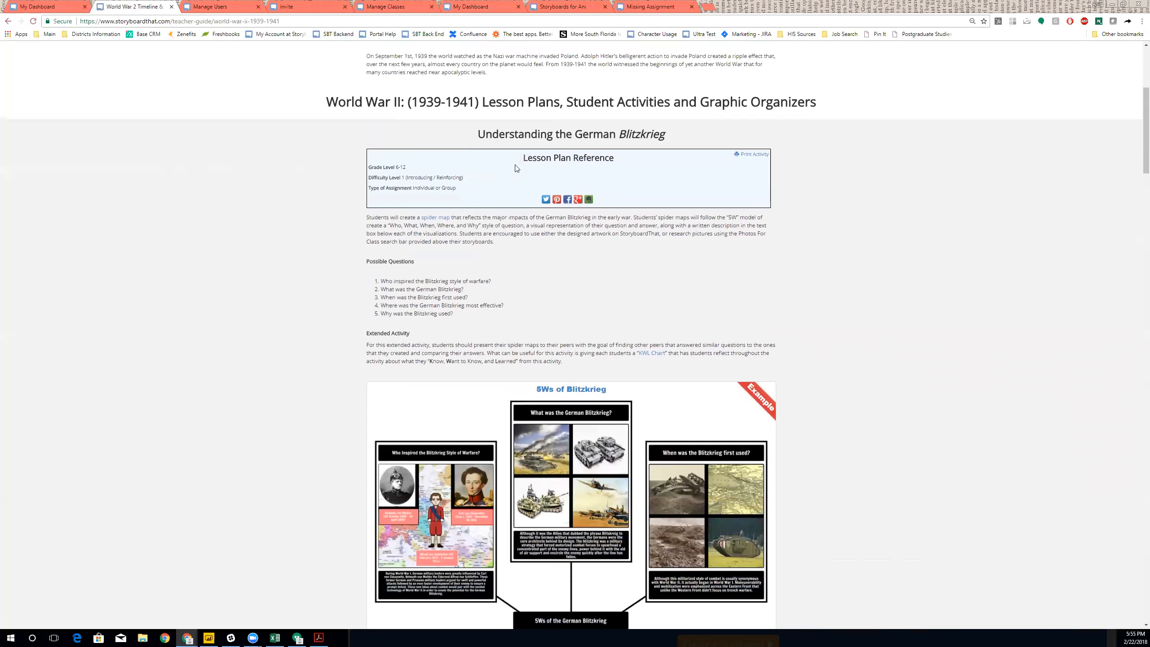
scroll(536, 281, down, 6)
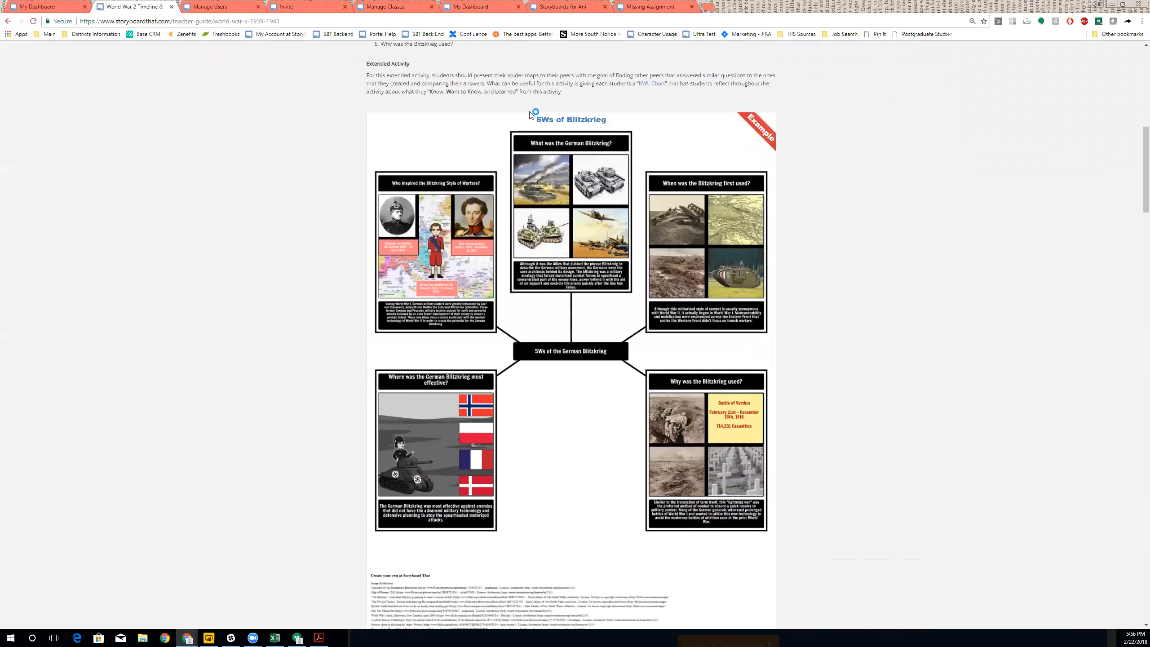
scroll(890, 354, down, 5)
scroll(887, 357, down, 14)
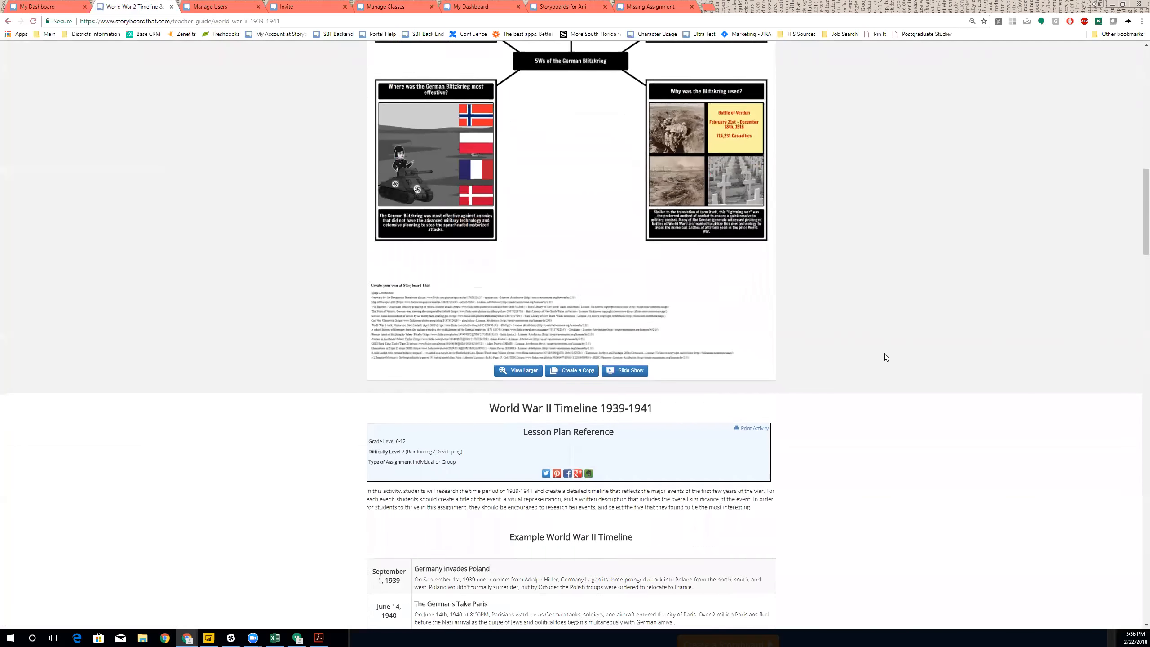
scroll(885, 357, down, 4)
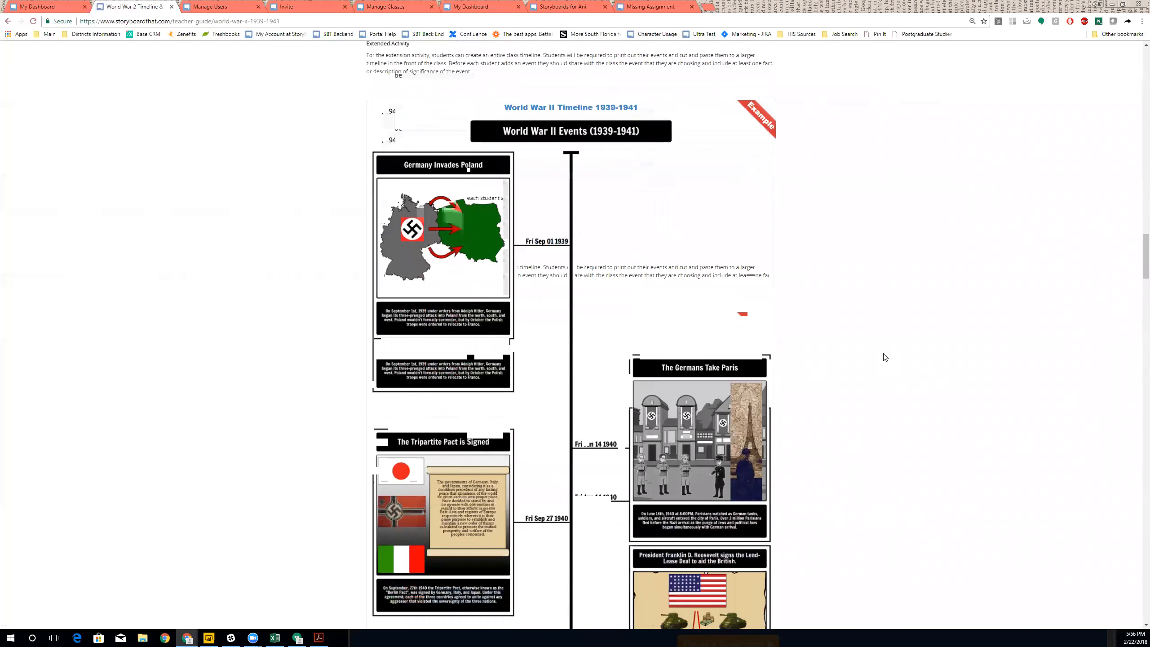
scroll(557, 257, down, 2)
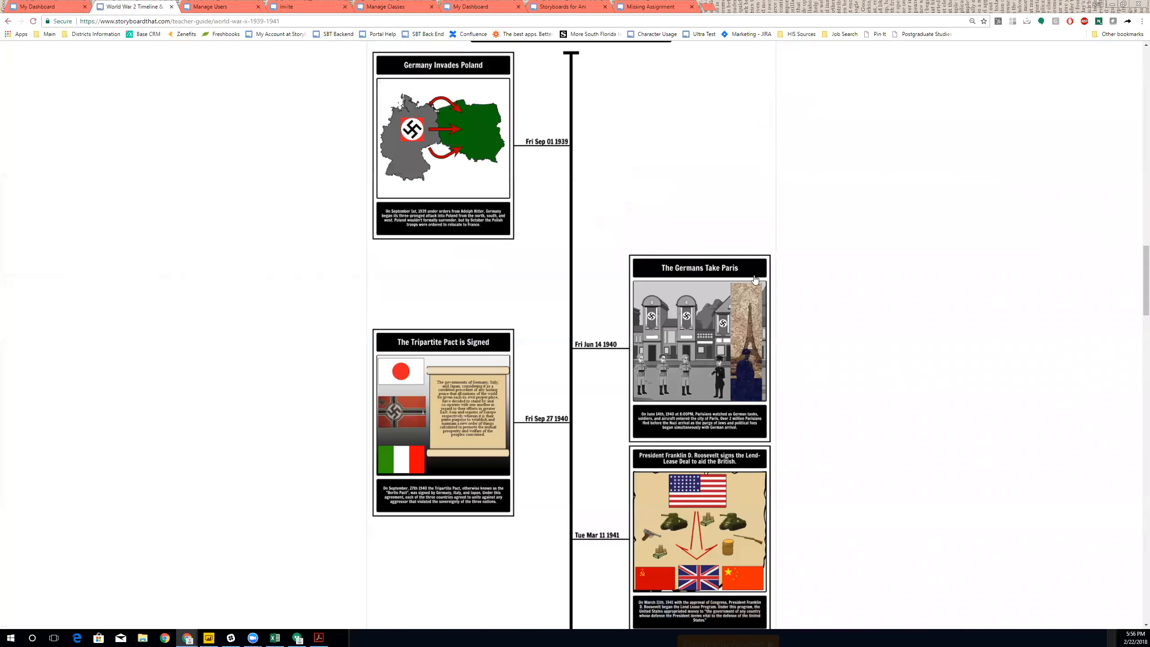
scroll(609, 159, down, 2)
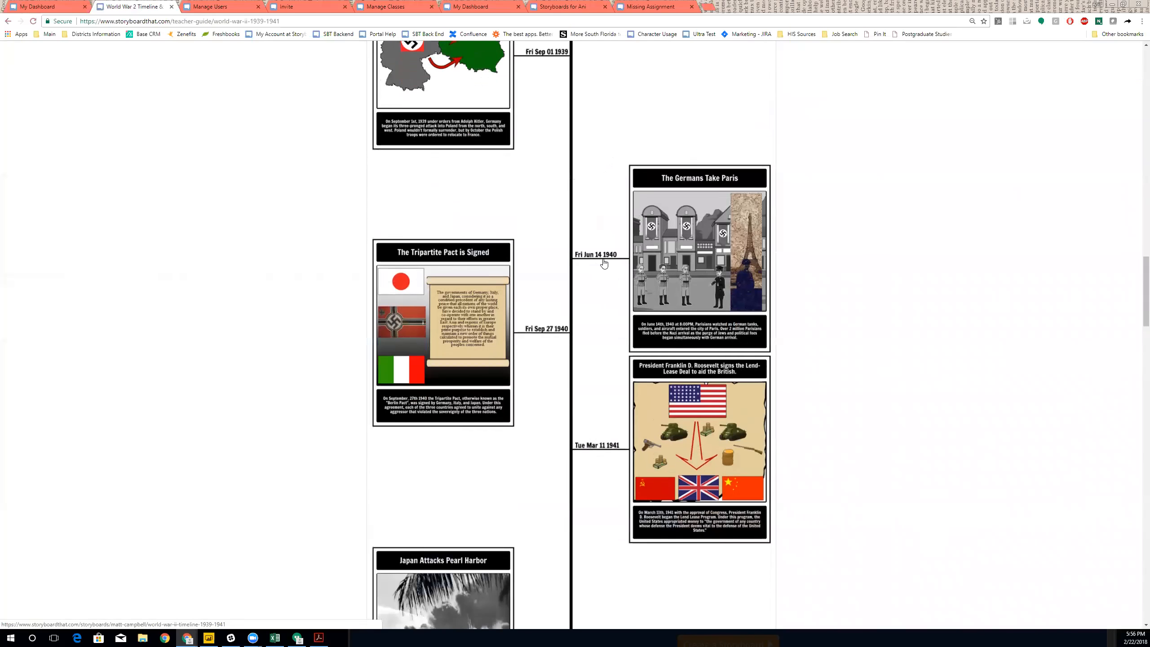
scroll(611, 286, down, 4)
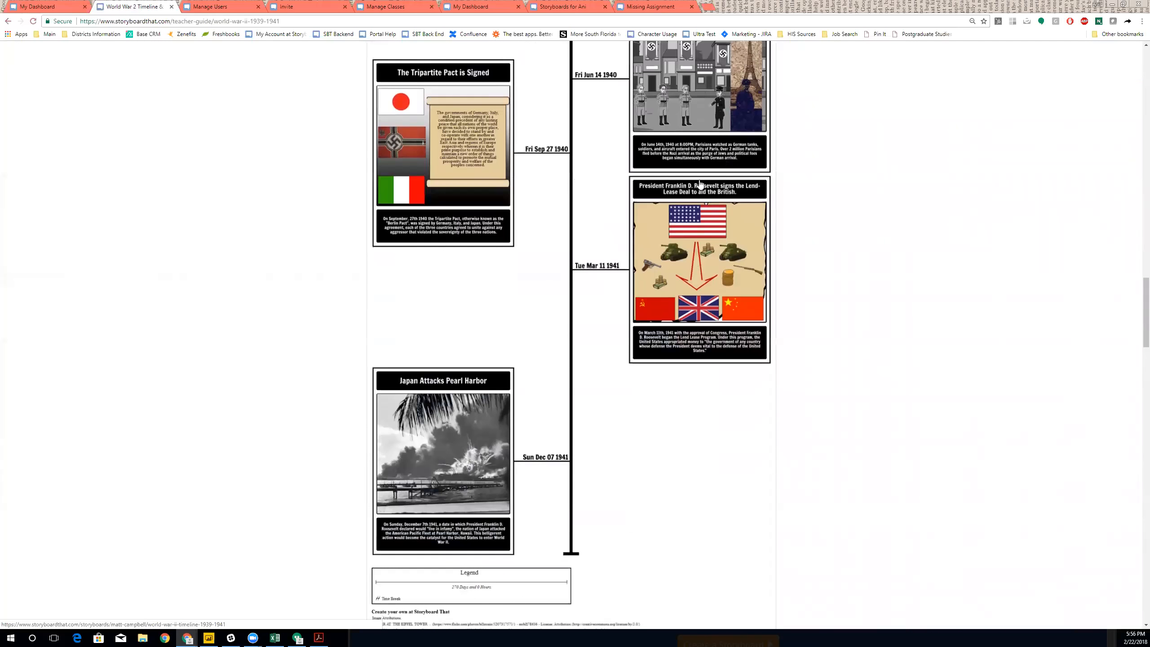
scroll(544, 396, down, 2)
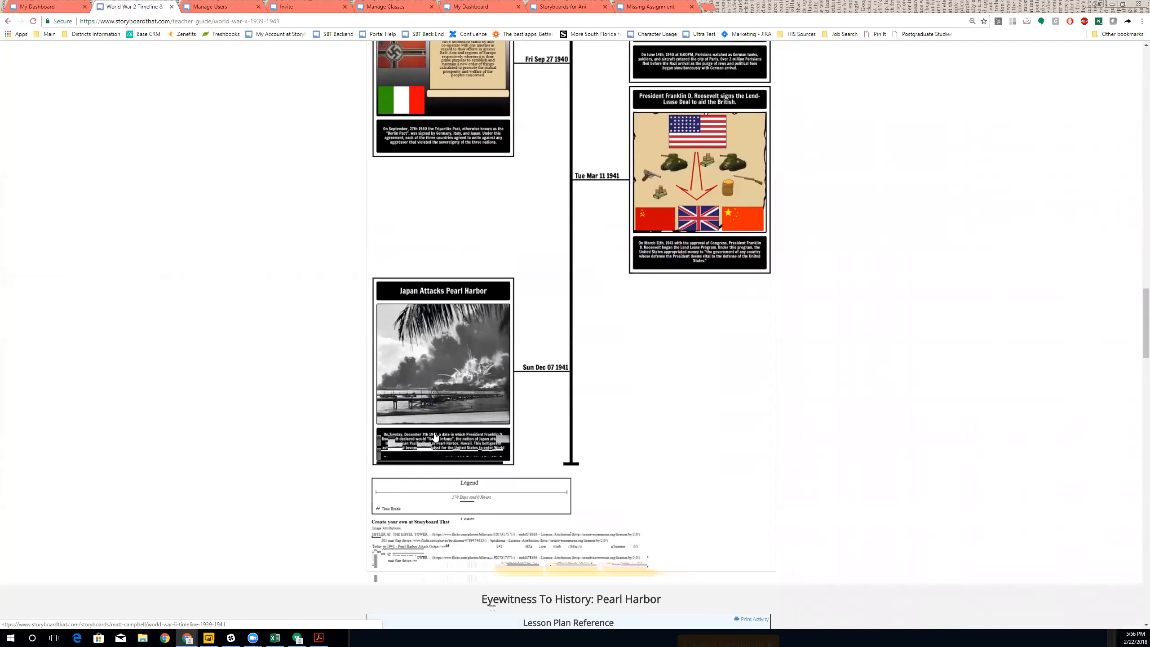
scroll(666, 429, down, 4)
scroll(666, 428, down, 10)
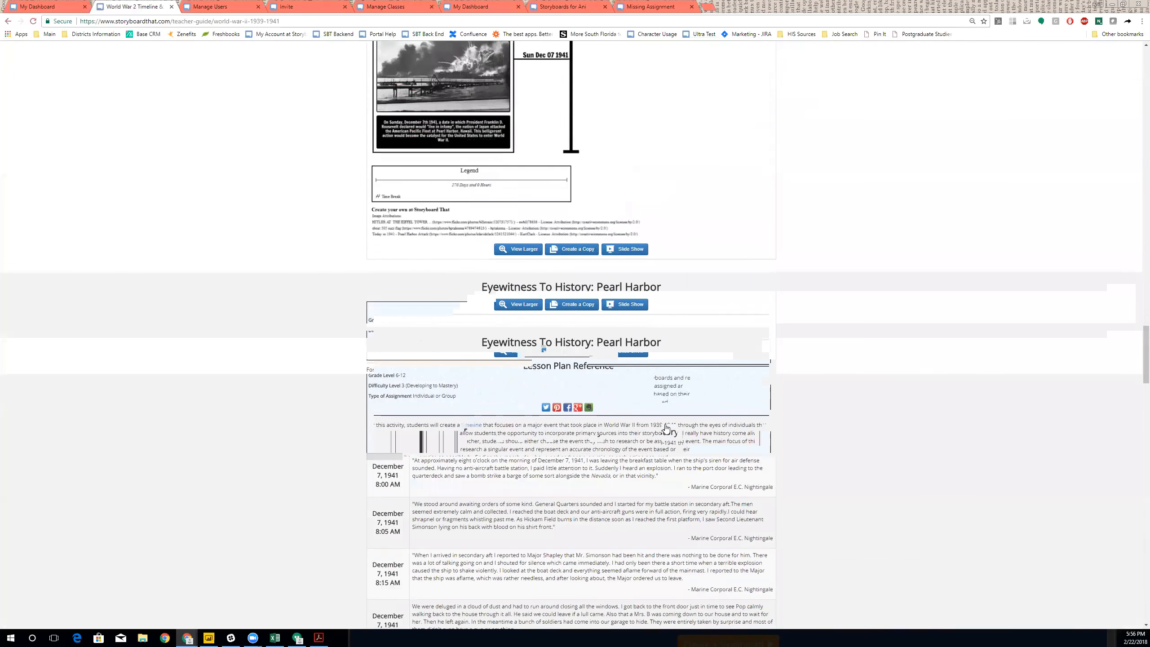
scroll(666, 429, down, 8)
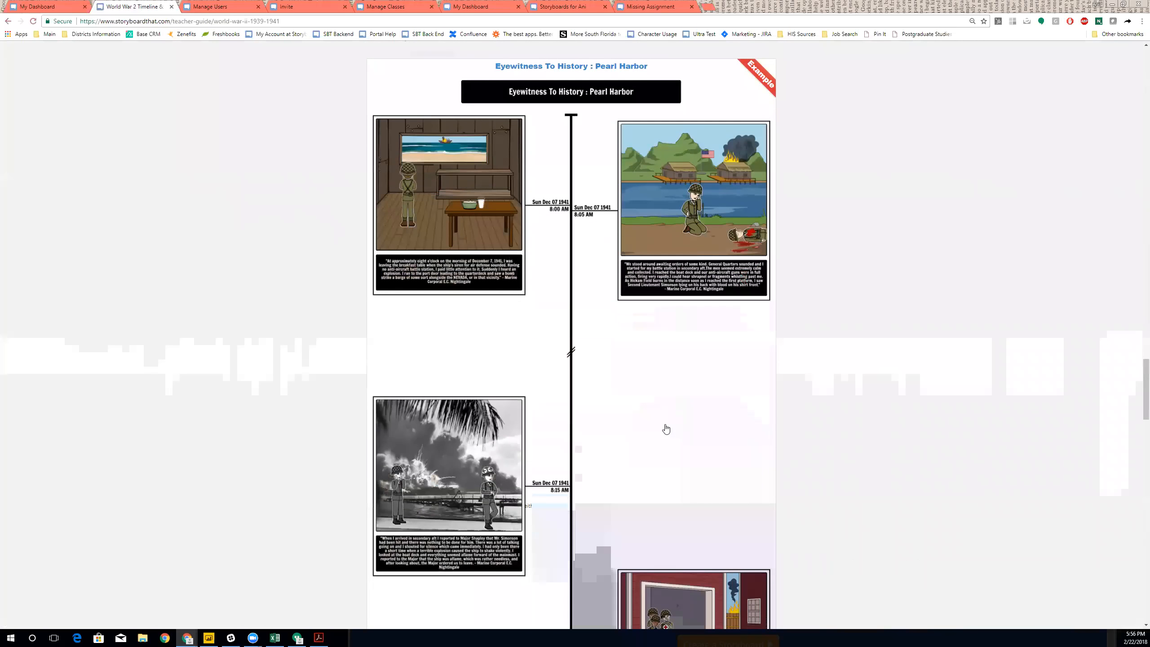
scroll(666, 429, down, 1)
scroll(666, 429, down, 8)
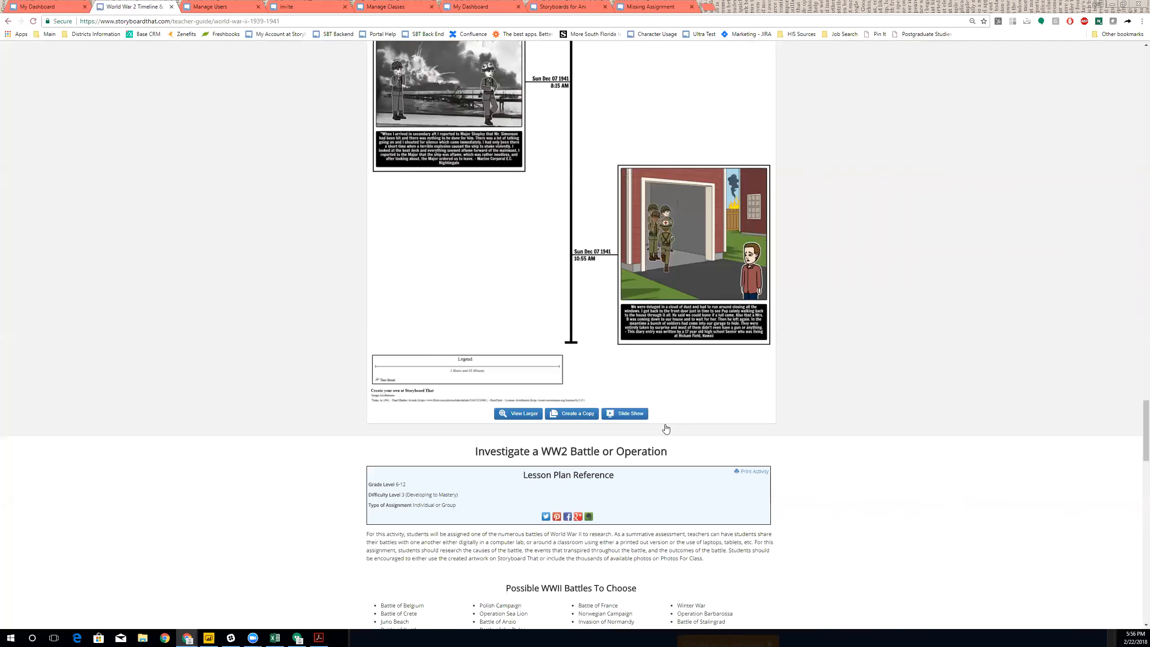
scroll(904, 345, up, 2)
- Open the Eyewitness To History: Pearl Harbor storyboard and bring up its download options
click(553, 182)
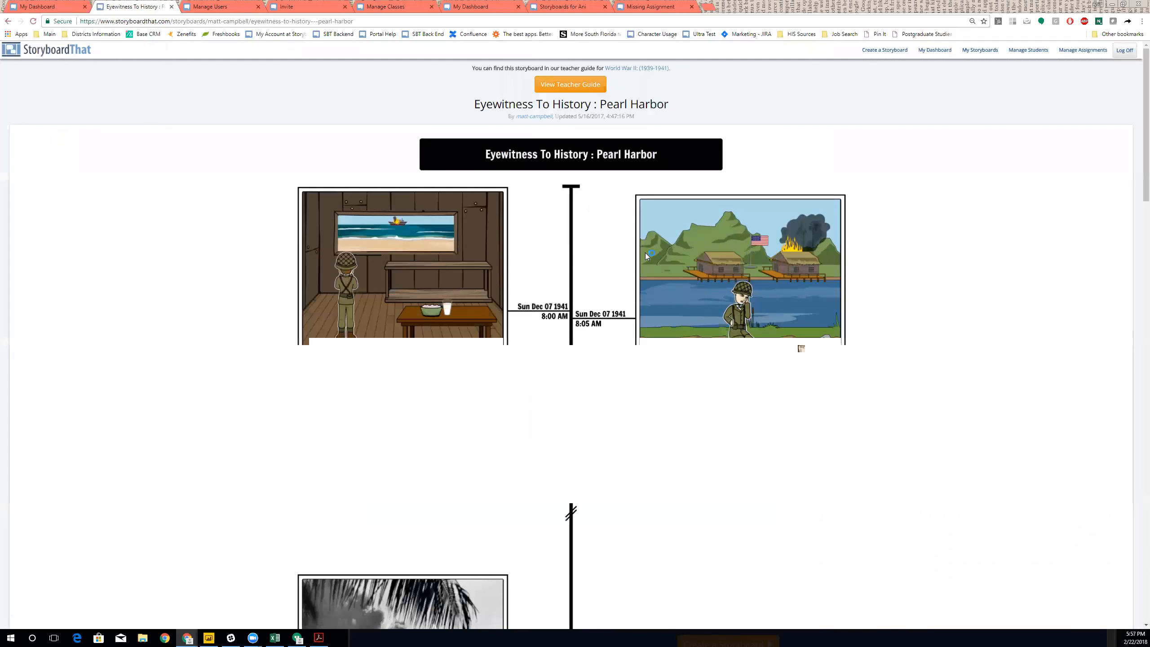
scroll(645, 253, down, 15)
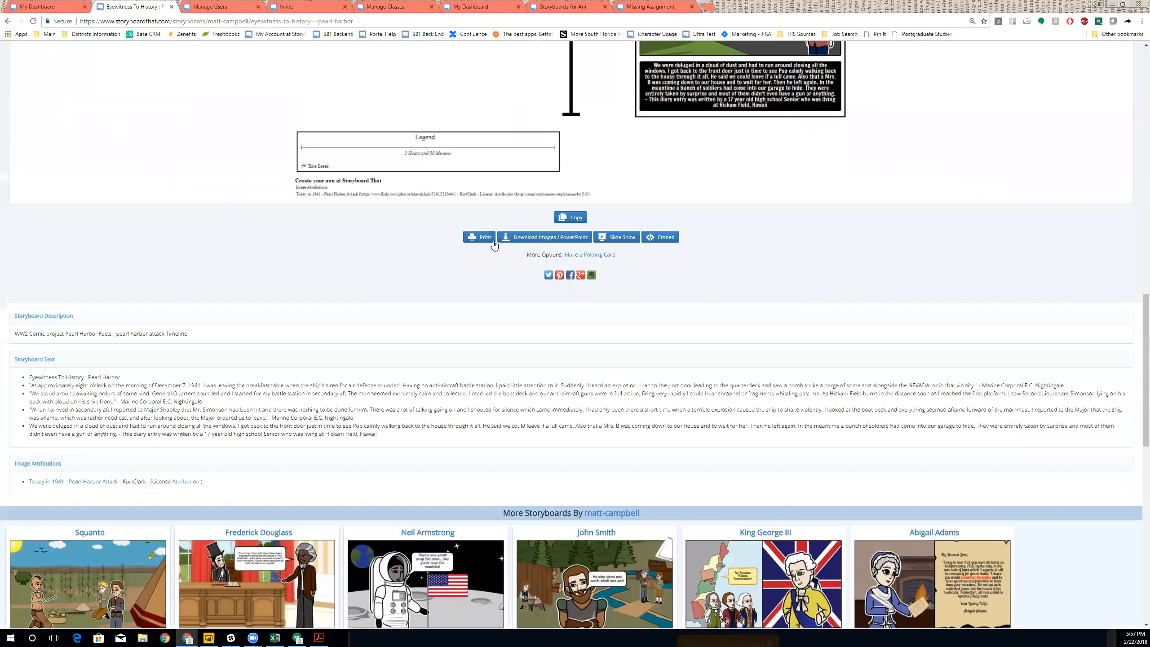
click(543, 238)
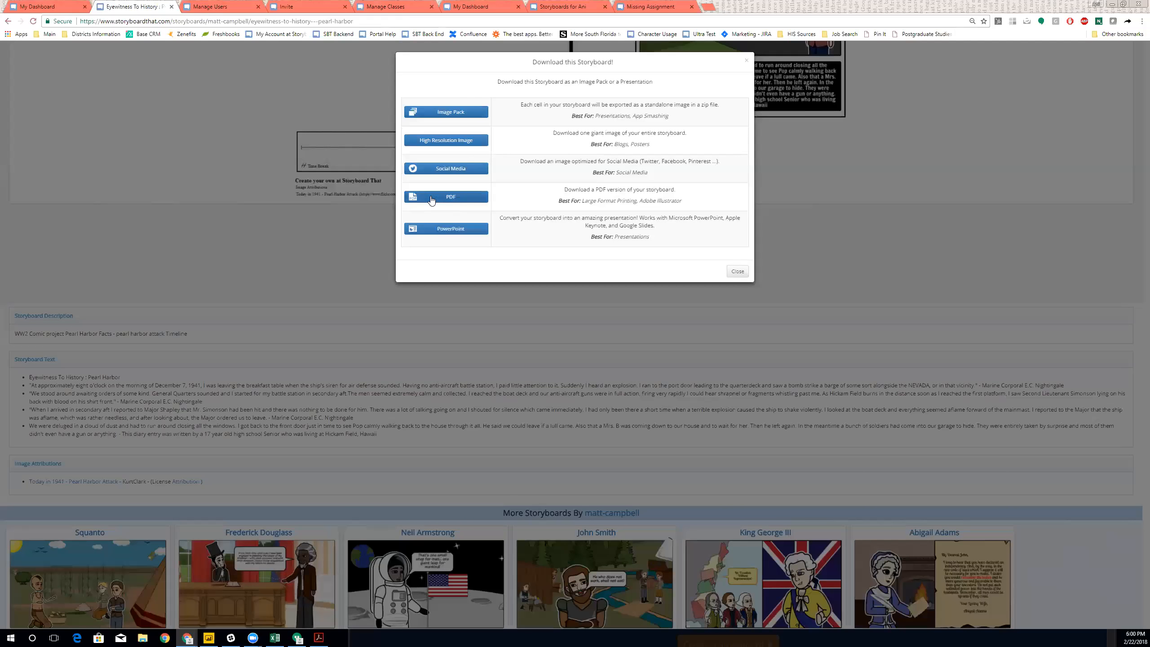
- Choose the PDF format in the Pearl Harbor storyboard's download dialog
click(431, 199)
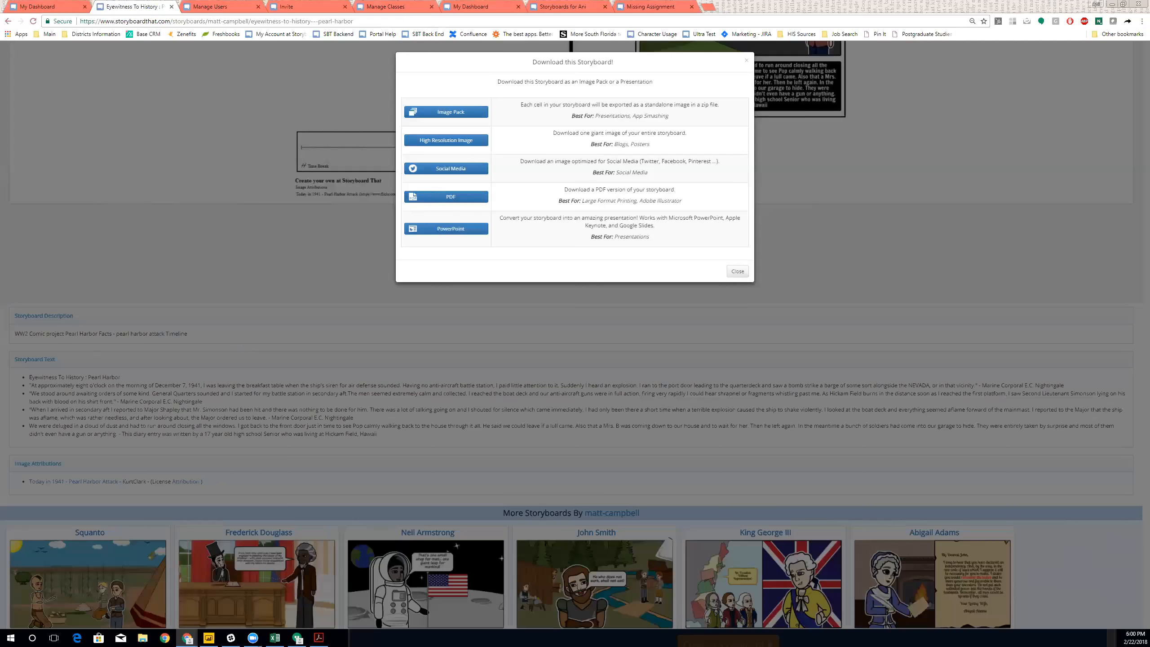